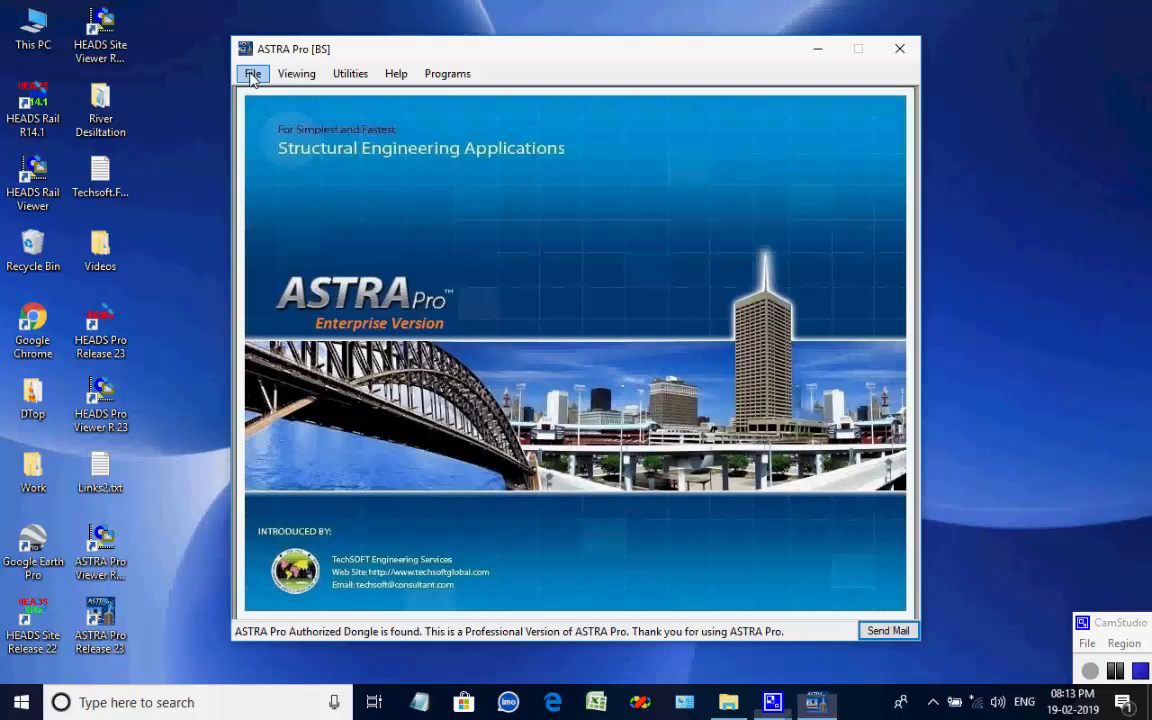
# Set the working folder to C:\Users\Techsoft\Desktop\Work
pyautogui.click(253, 78)
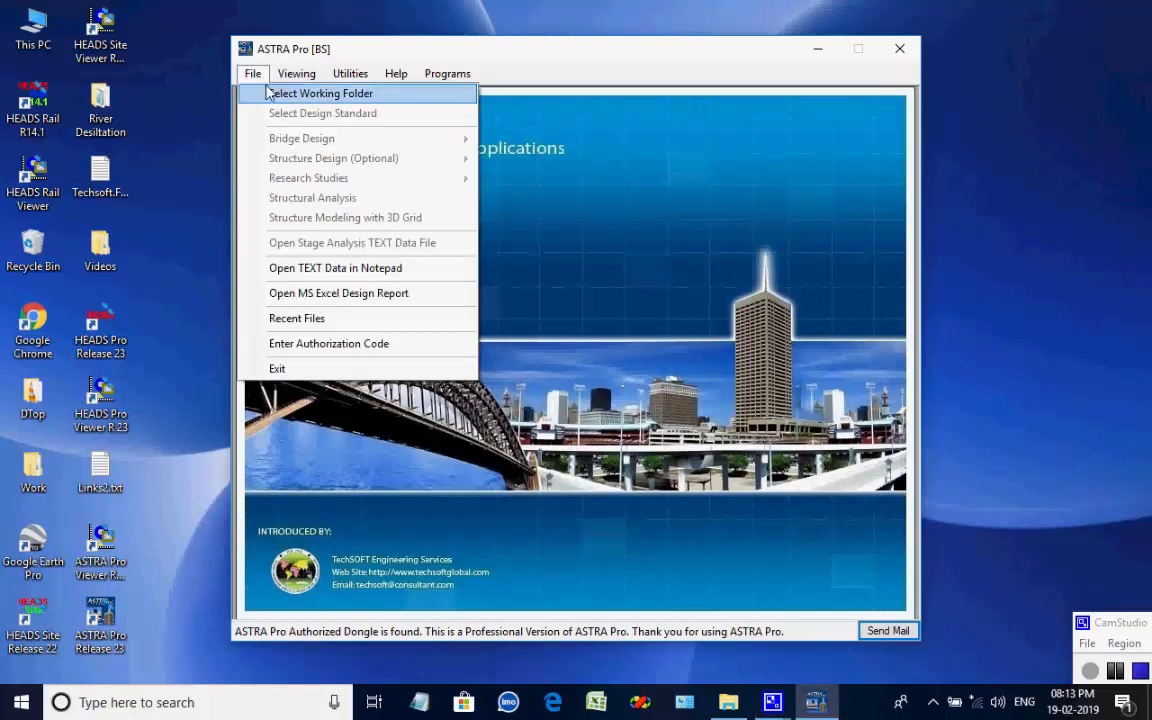
pyautogui.click(366, 96)
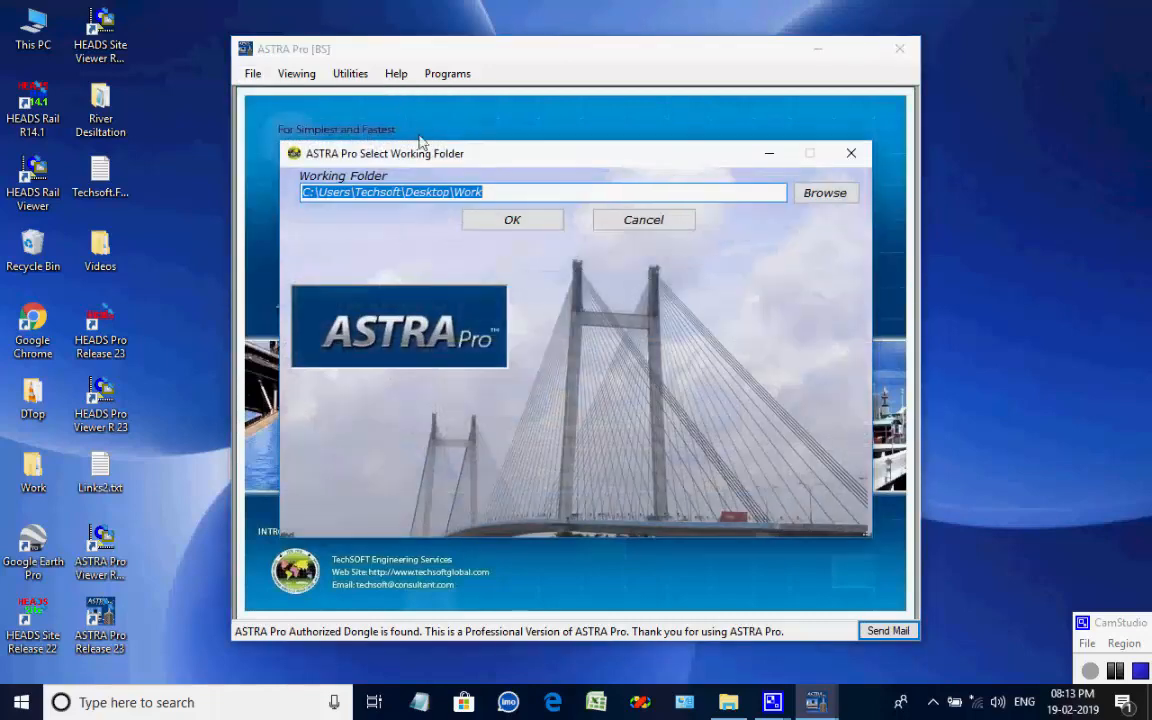
pyautogui.moveTo(490, 193); pyautogui.dragTo(407, 196)
pyautogui.click(512, 220)
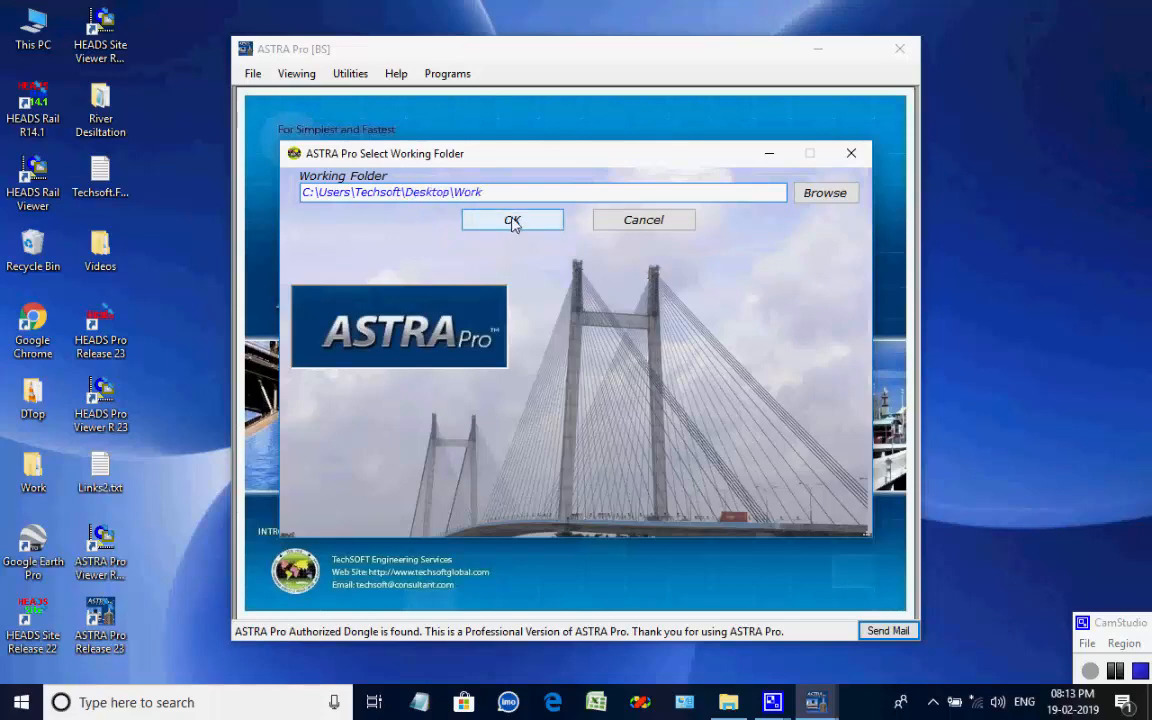
# Open the extradosed cable stayed bridge design with towers on either side, using the IRC/IS design standard
pyautogui.click(253, 78)
pyautogui.moveTo(258, 135)
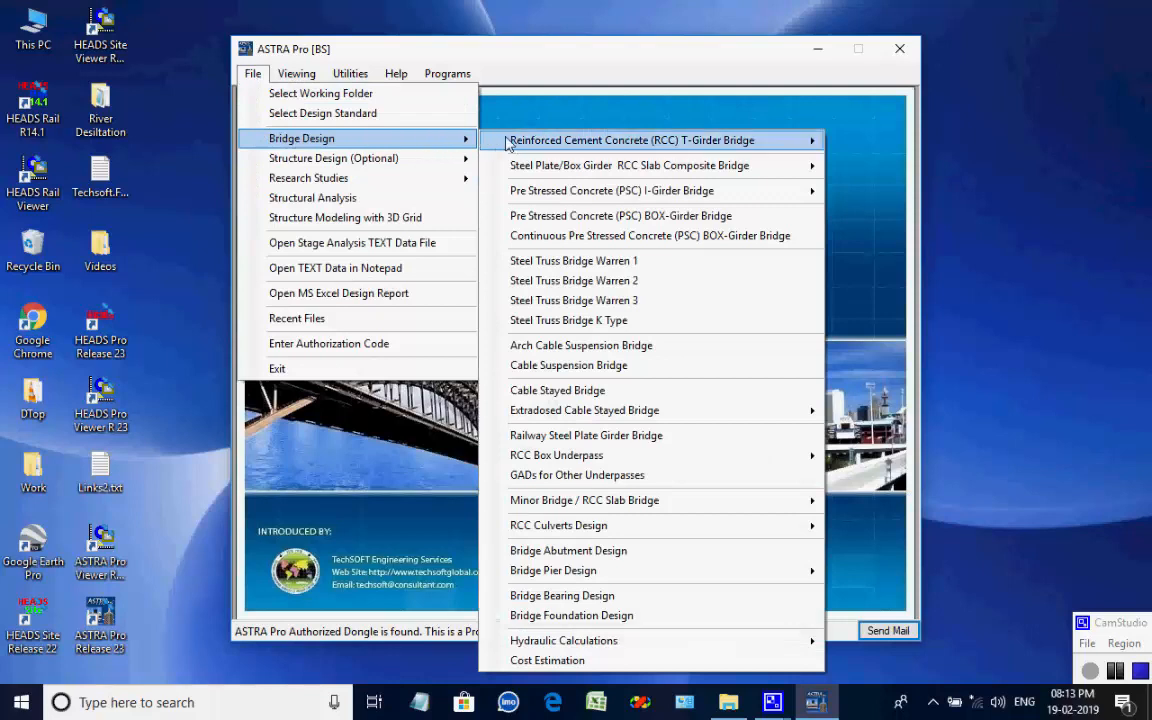
pyautogui.moveTo(512, 141)
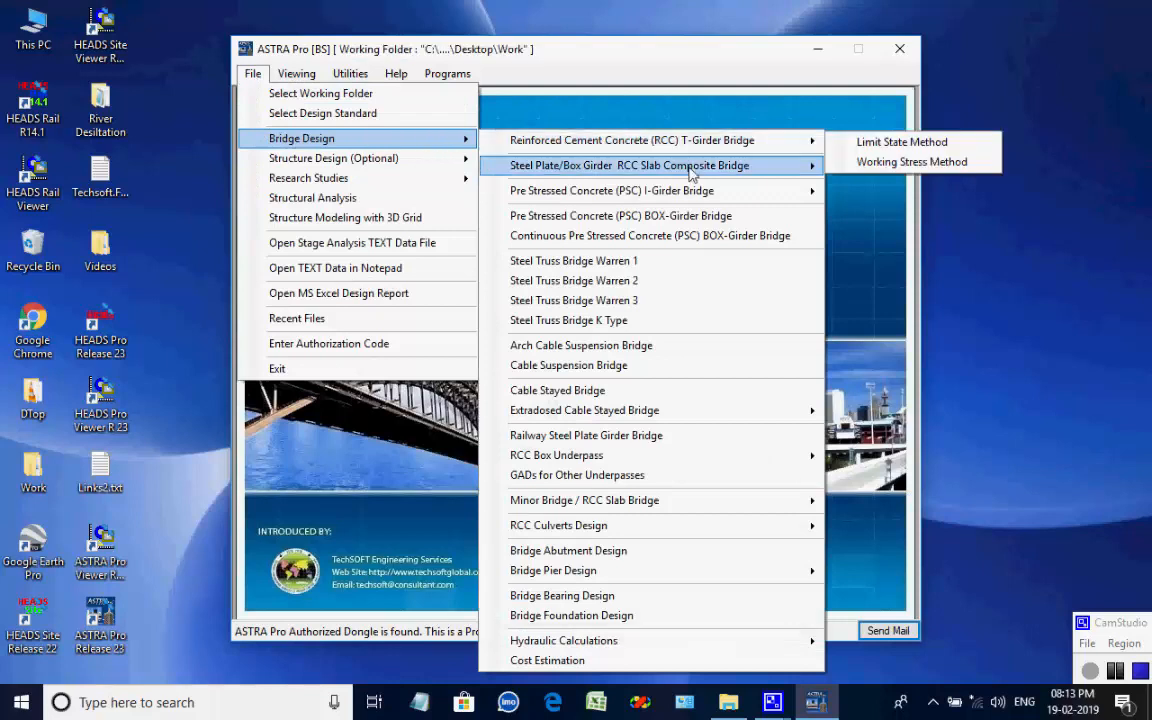
pyautogui.moveTo(688, 412)
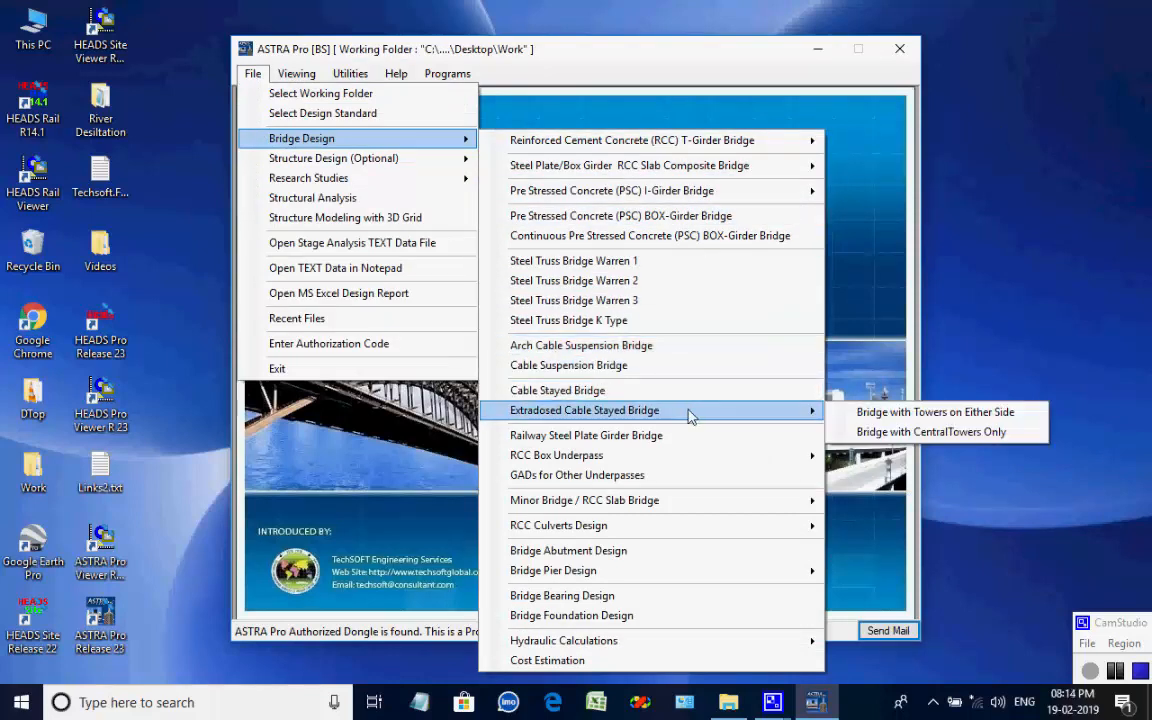
pyautogui.click(871, 416)
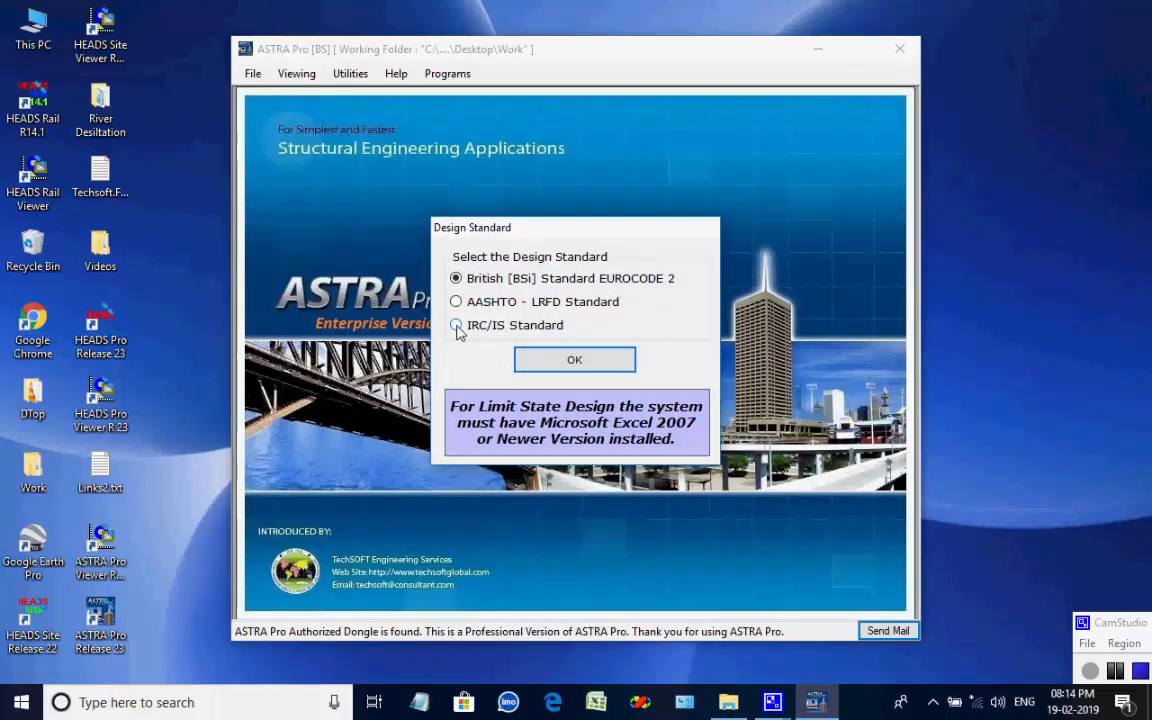
pyautogui.click(456, 325)
pyautogui.click(560, 362)
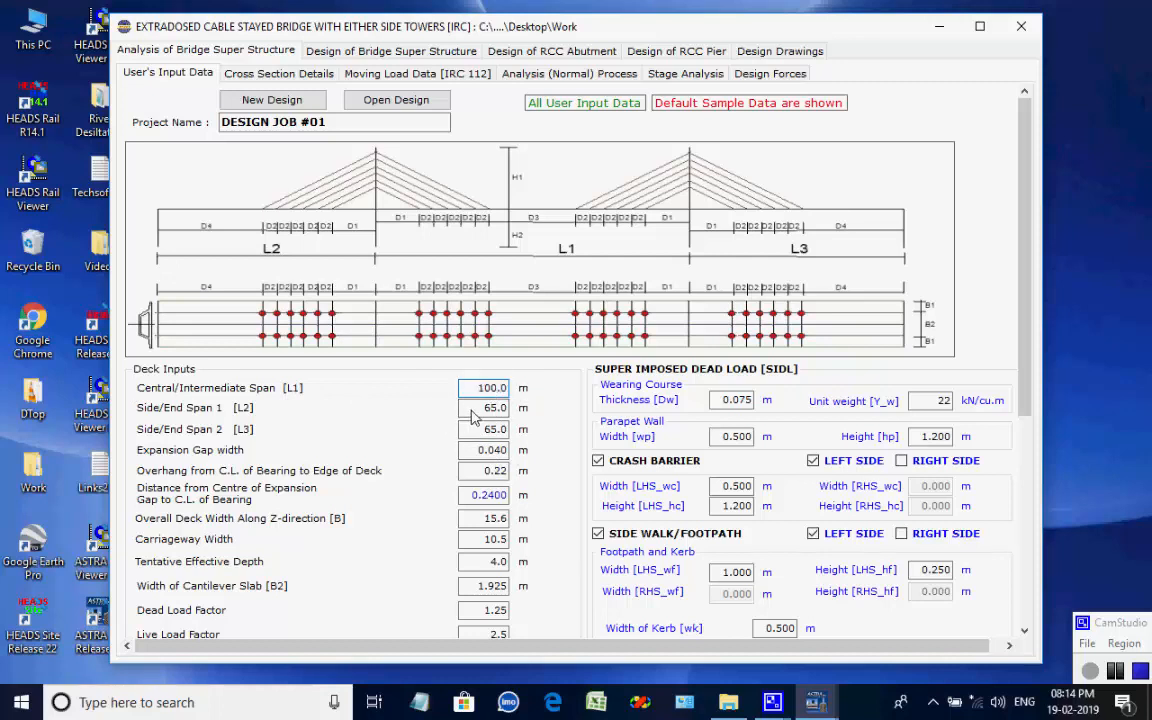
# Examine the deck inputs from the side spans and expansion gap through the deck and carriageway widths to the tentative effective depth
pyautogui.click(497, 408)
pyautogui.click(474, 431)
pyautogui.click(475, 431)
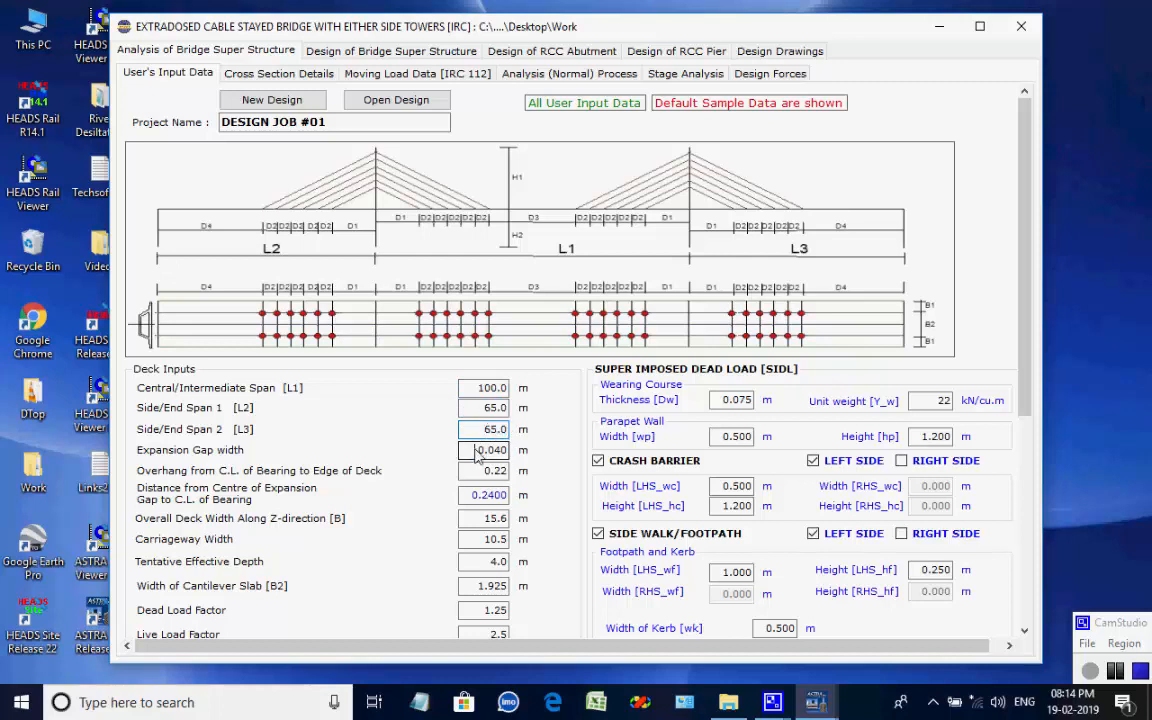
pyautogui.doubleClick(486, 450)
pyautogui.click(478, 451)
pyautogui.click(487, 471)
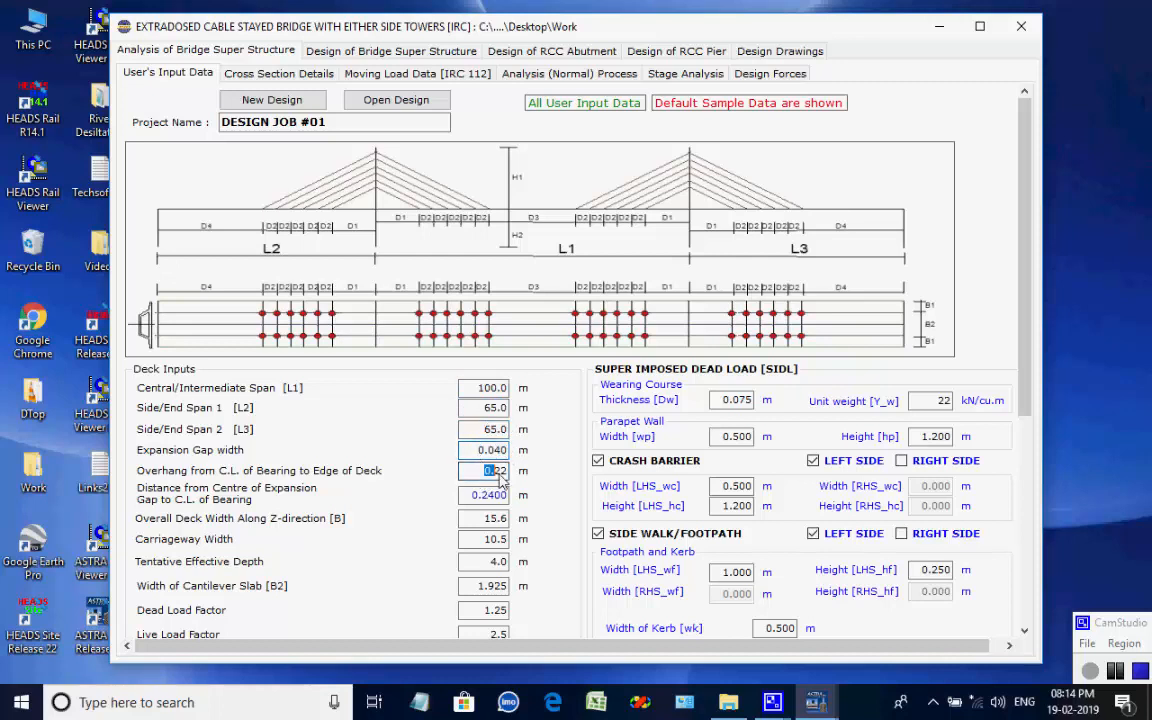
pyautogui.click(484, 471)
pyautogui.click(503, 496)
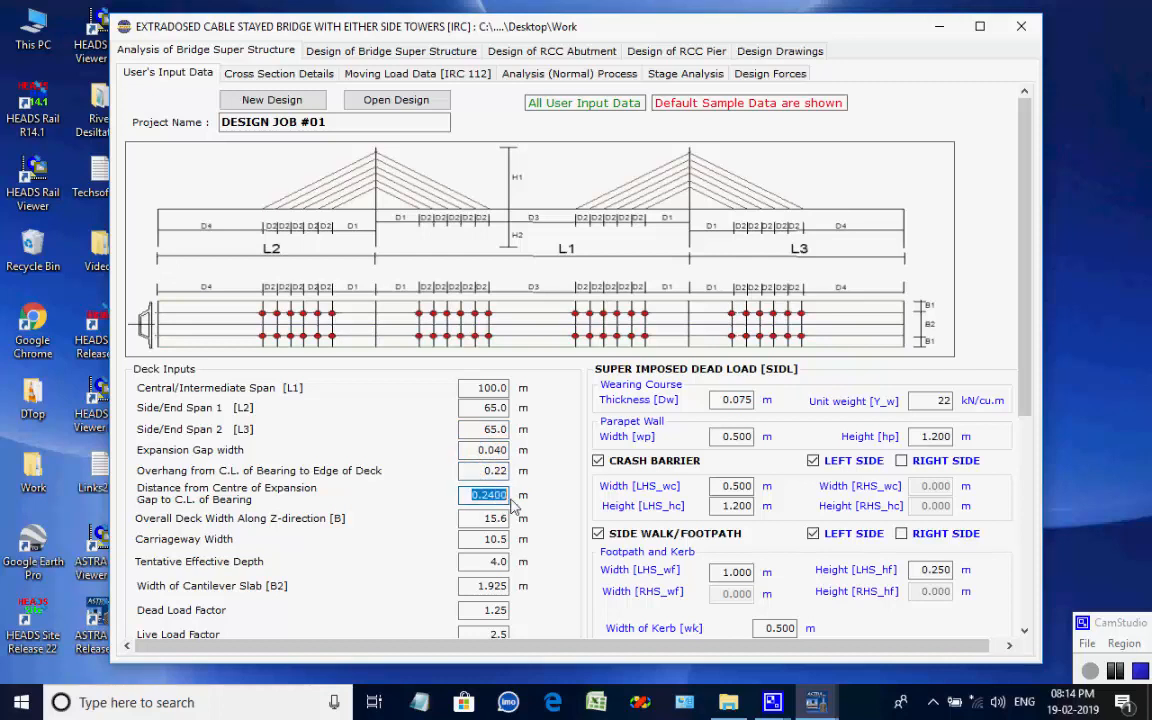
pyautogui.click(485, 519)
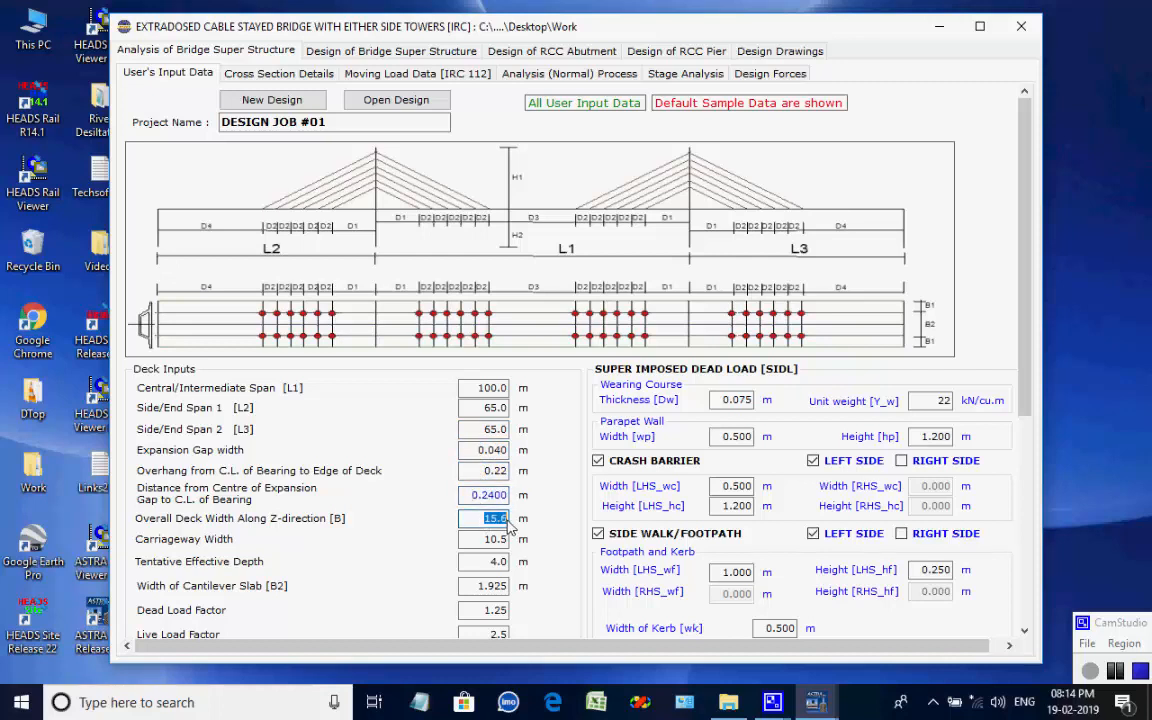
pyautogui.click(507, 540)
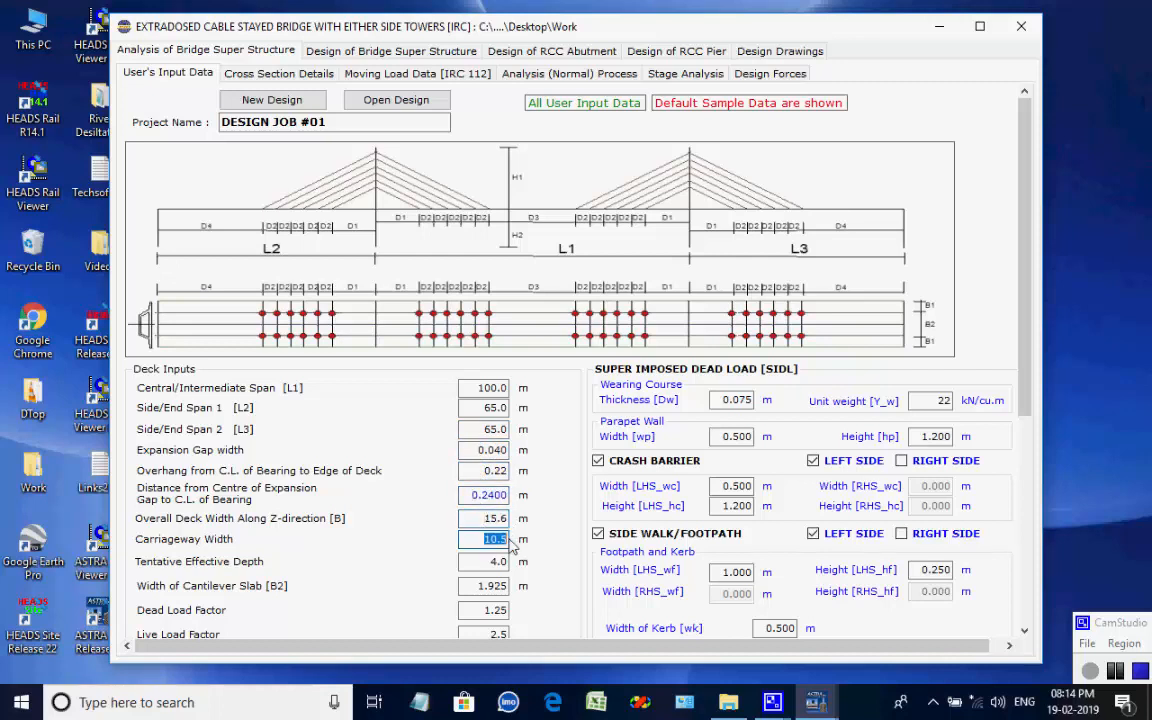
pyautogui.click(507, 563)
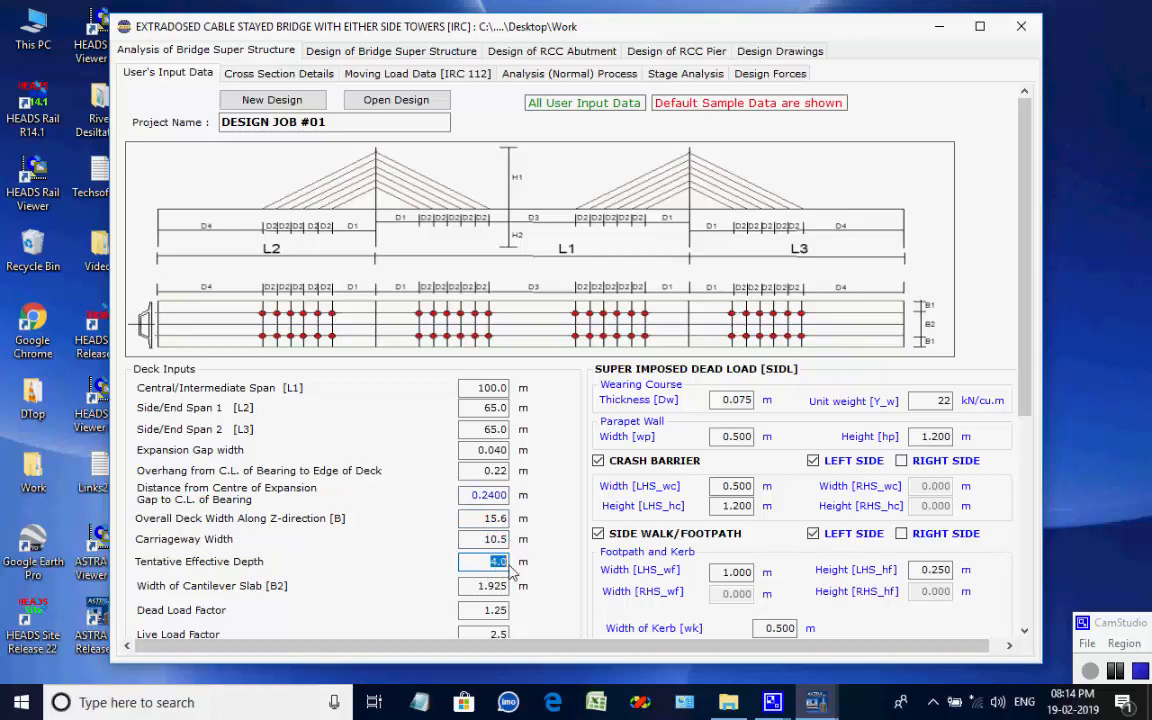
# Look through the superstructure's cross section, moving load, normal analysis, stage analysis and design forces pages, and return to the user's input data
pyautogui.click(230, 75)
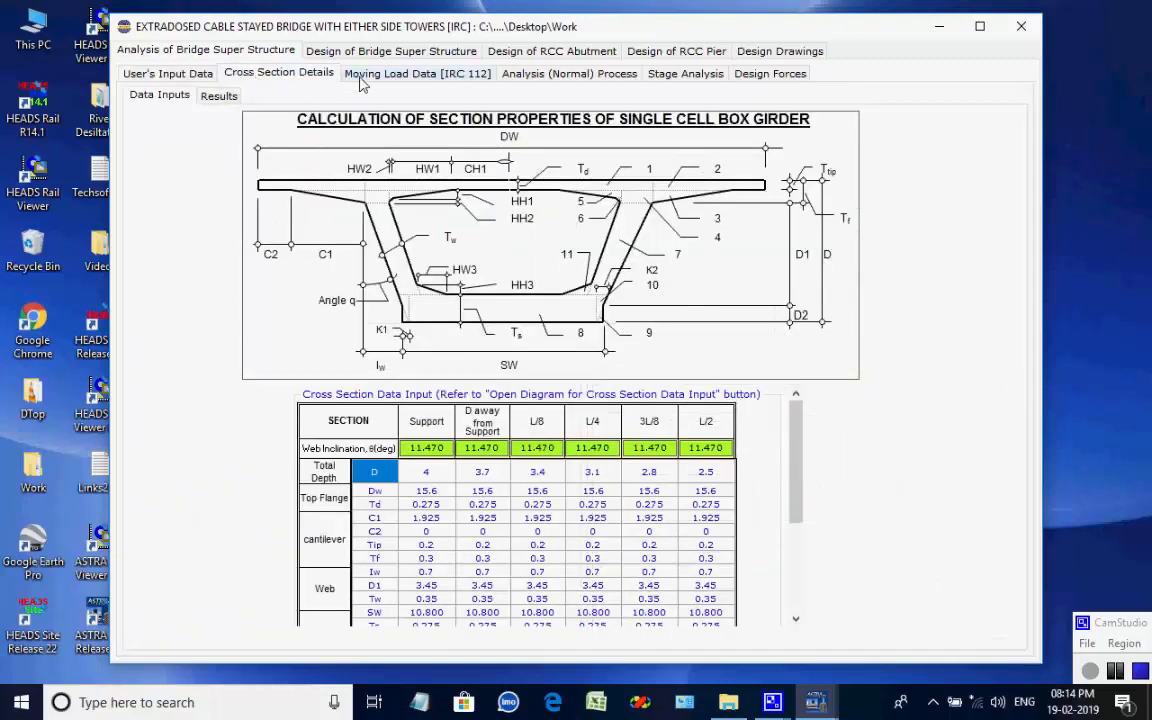
pyautogui.click(362, 80)
pyautogui.click(515, 75)
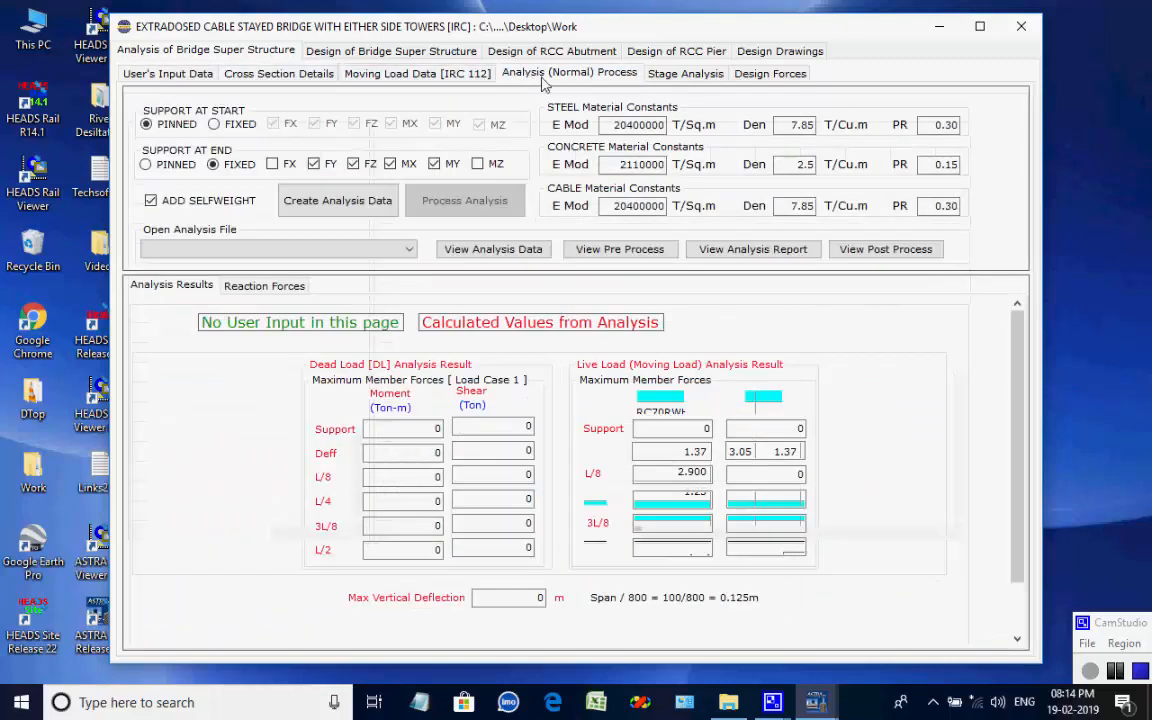
pyautogui.click(666, 76)
pyautogui.click(750, 76)
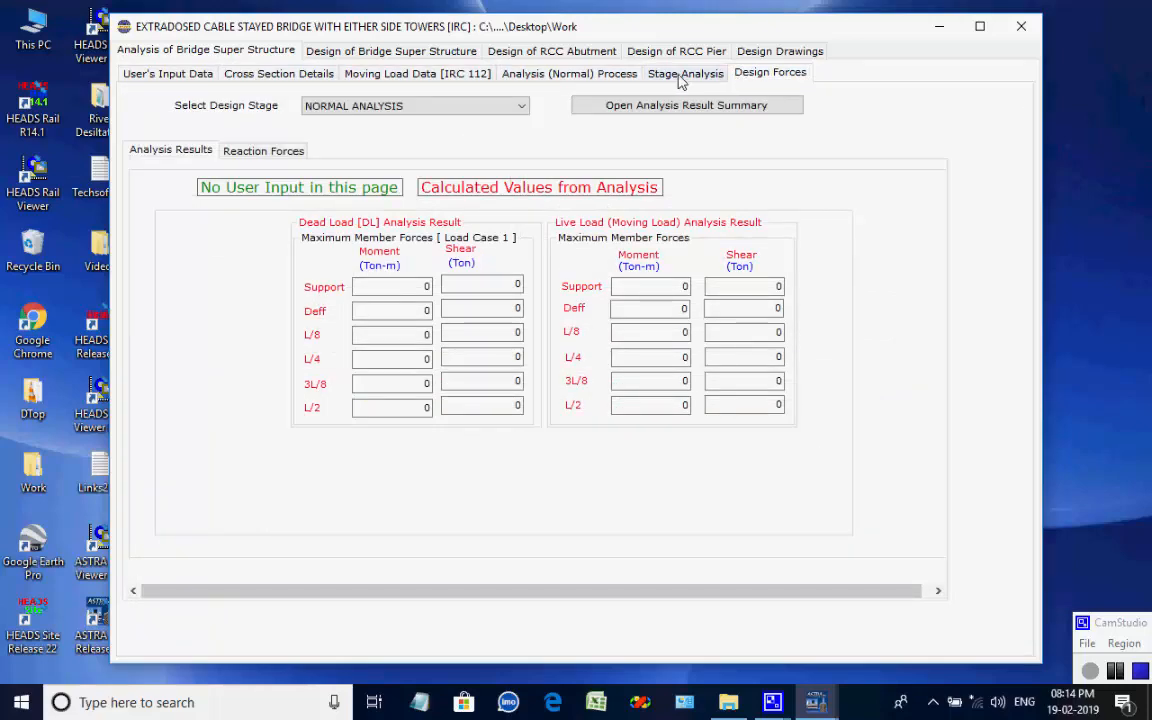
pyautogui.click(166, 75)
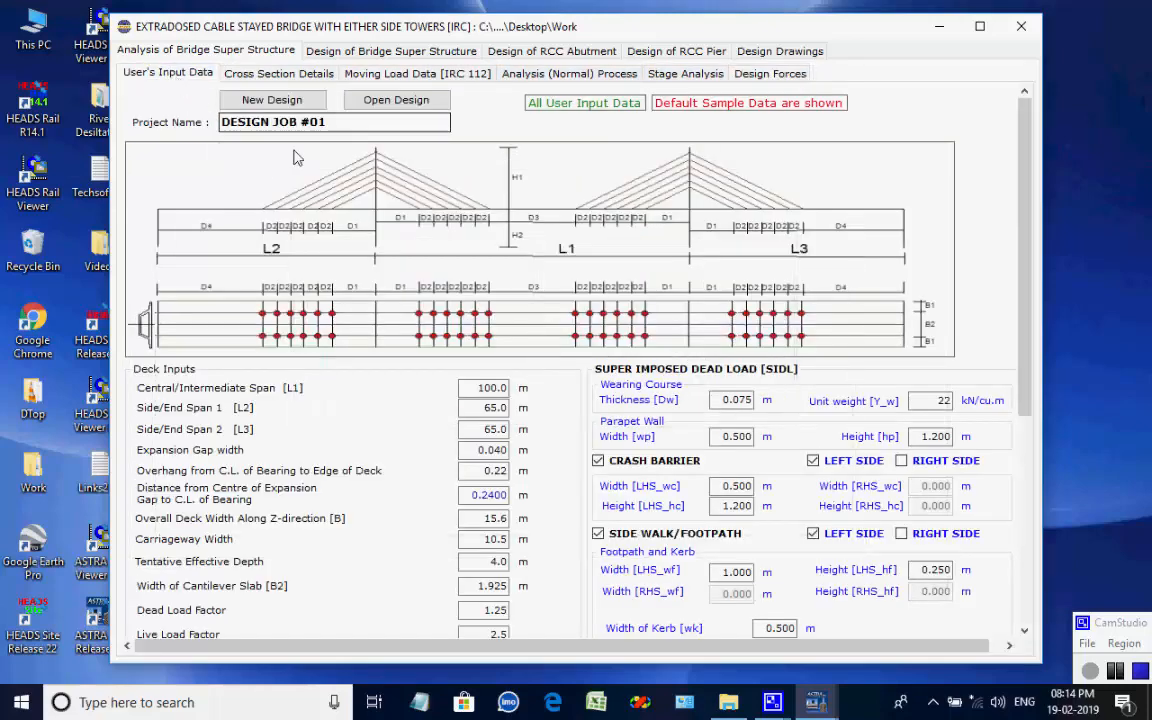
# Create a new design with the project name DESIGN JOB #01
pyautogui.moveTo(336, 125); pyautogui.dragTo(172, 112)
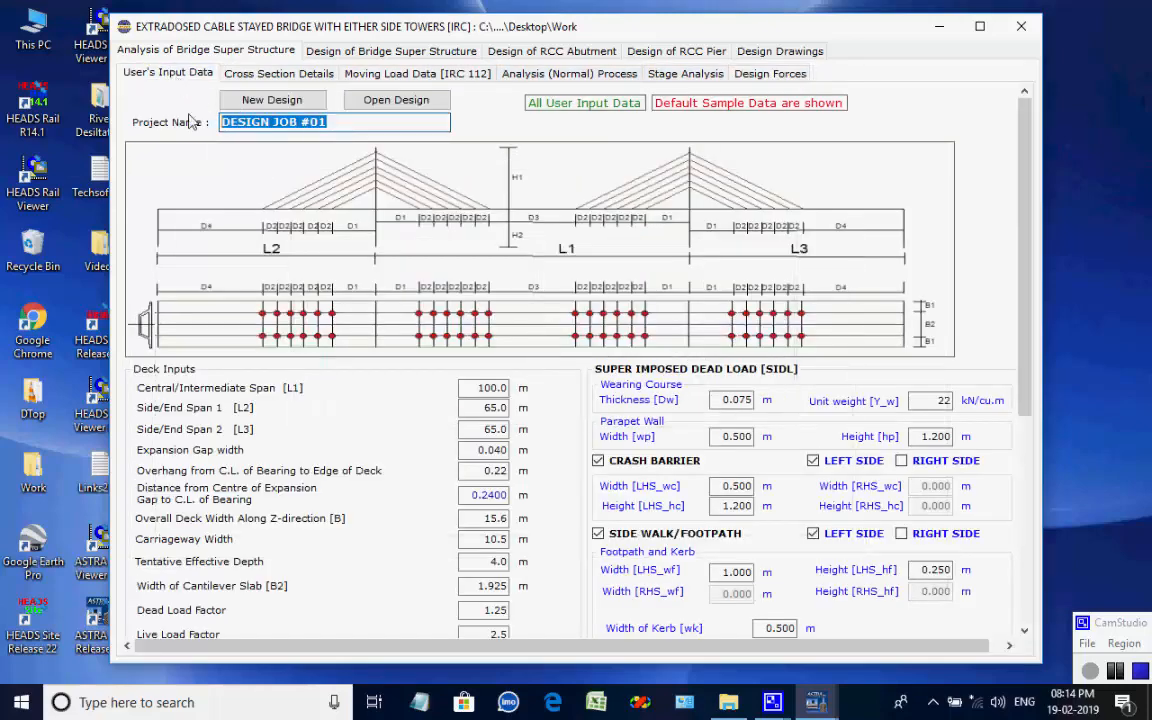
pyautogui.click(327, 120)
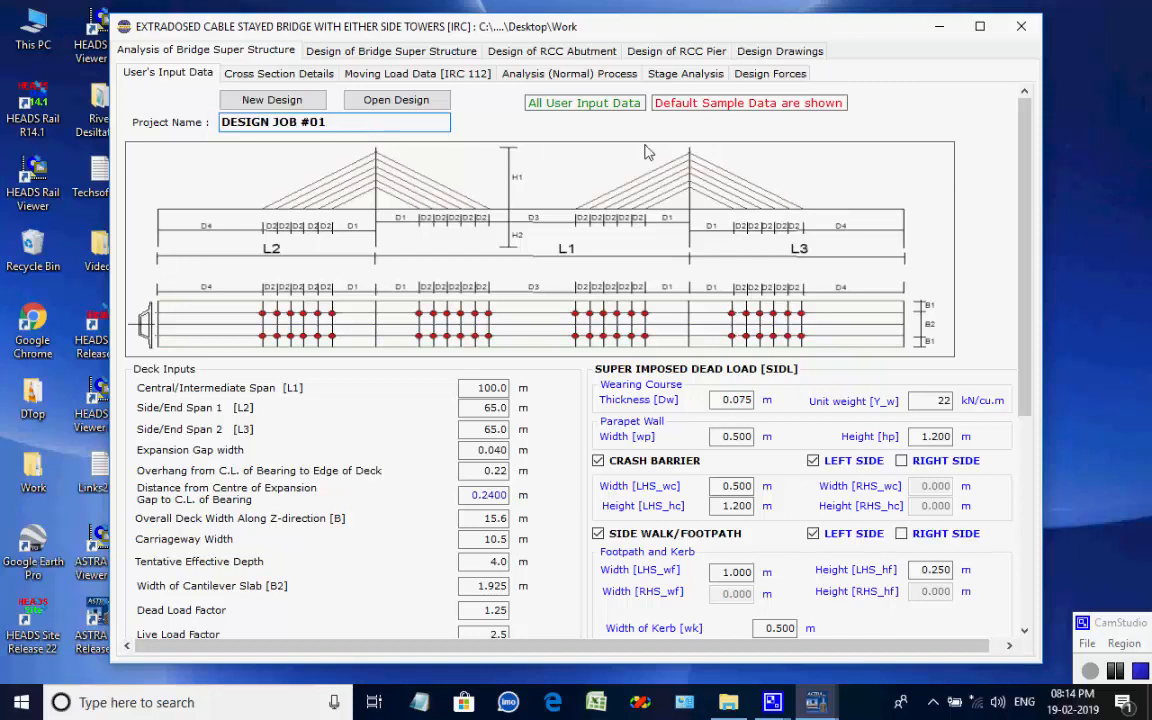
pyautogui.click(315, 112)
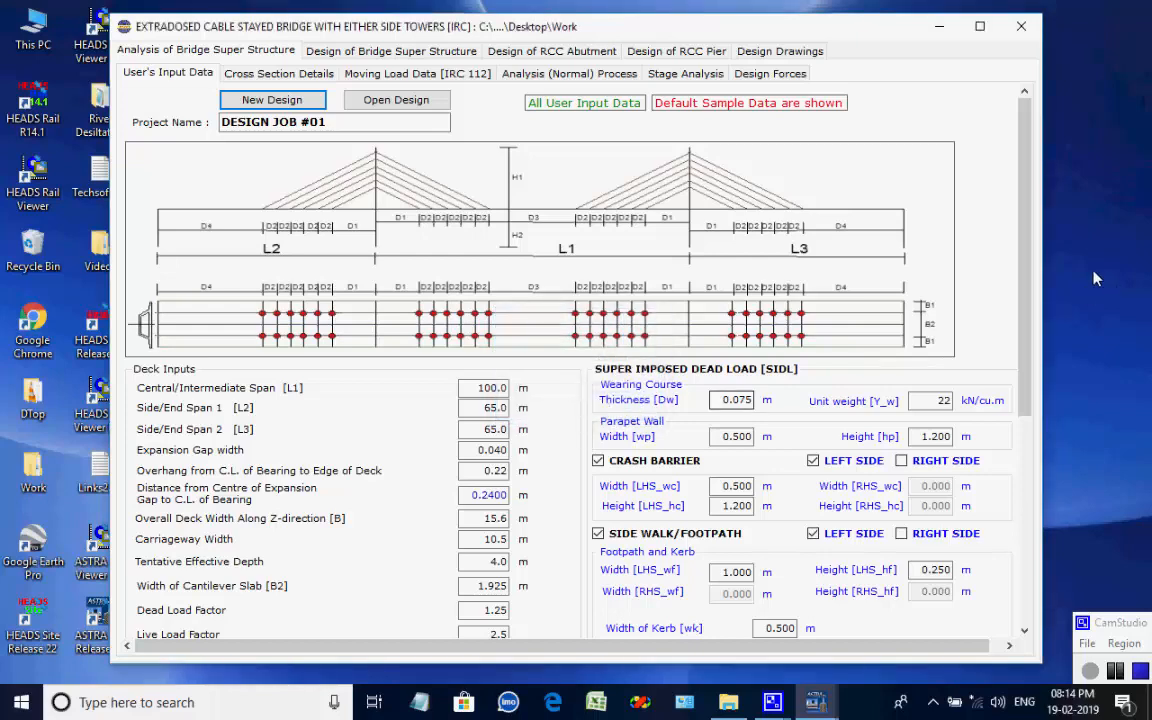
# Exclude the side walk/footpath from the superimposed dead load inputs
pyautogui.moveTo(1030, 278); pyautogui.dragTo(995, 468)
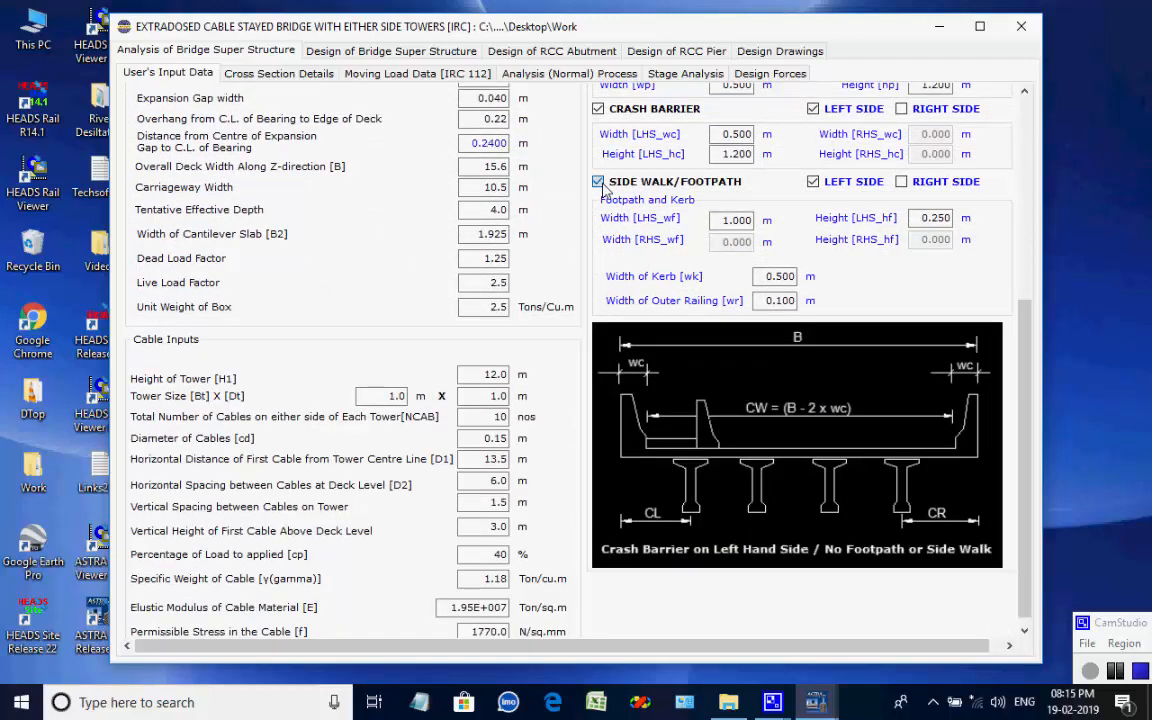
pyautogui.click(599, 183)
pyautogui.moveTo(1025, 468); pyautogui.dragTo(1035, 180)
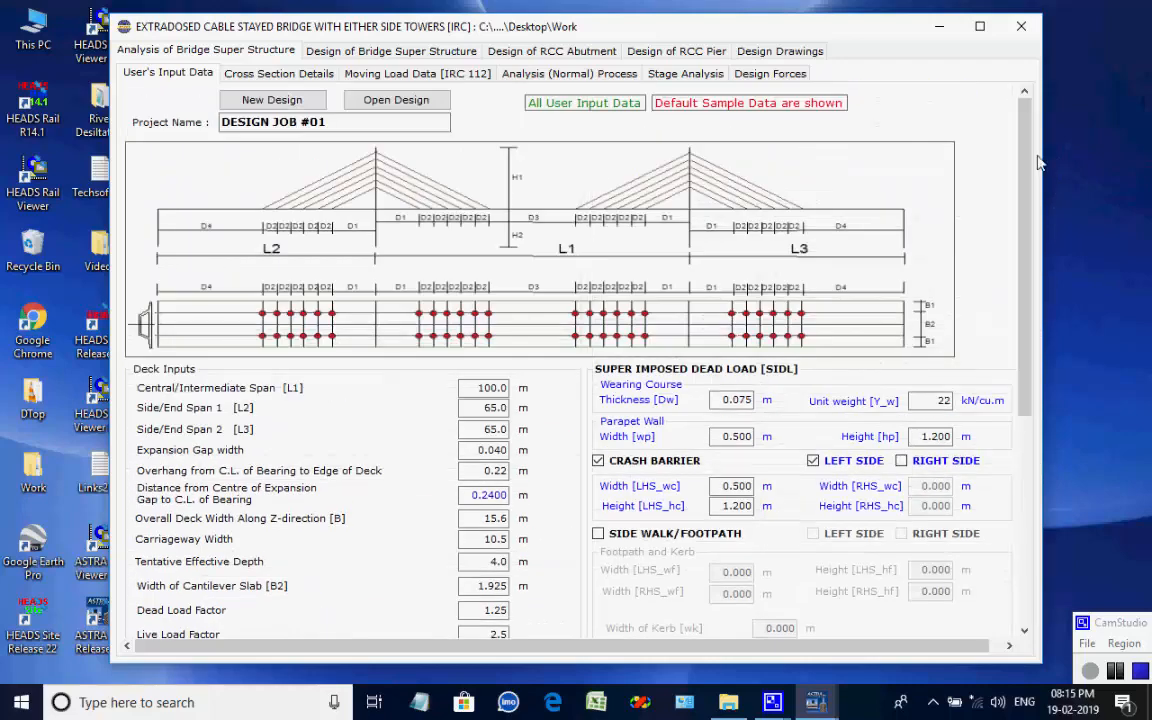
# Generate the section property results for the single cell box girder and review them down to the average section properties
pyautogui.click(281, 76)
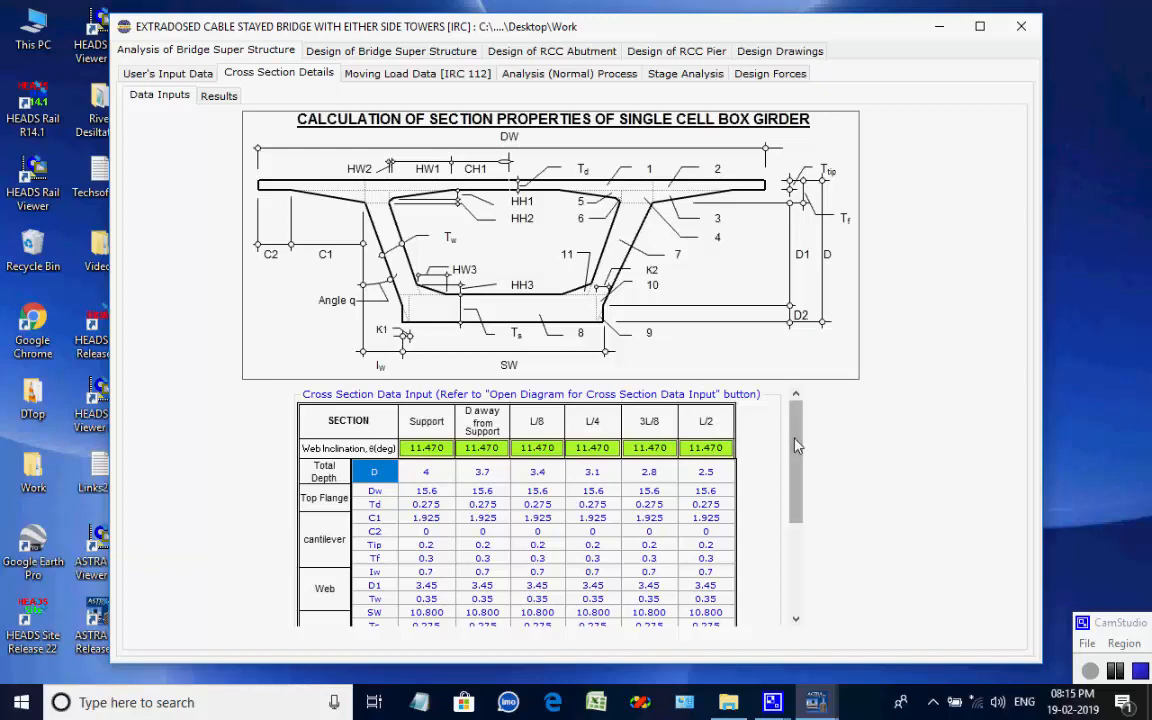
pyautogui.moveTo(795, 445)
pyautogui.mouseDown()
pyautogui.moveTo(795, 535)
pyautogui.moveTo(795, 440)
pyautogui.mouseUp()
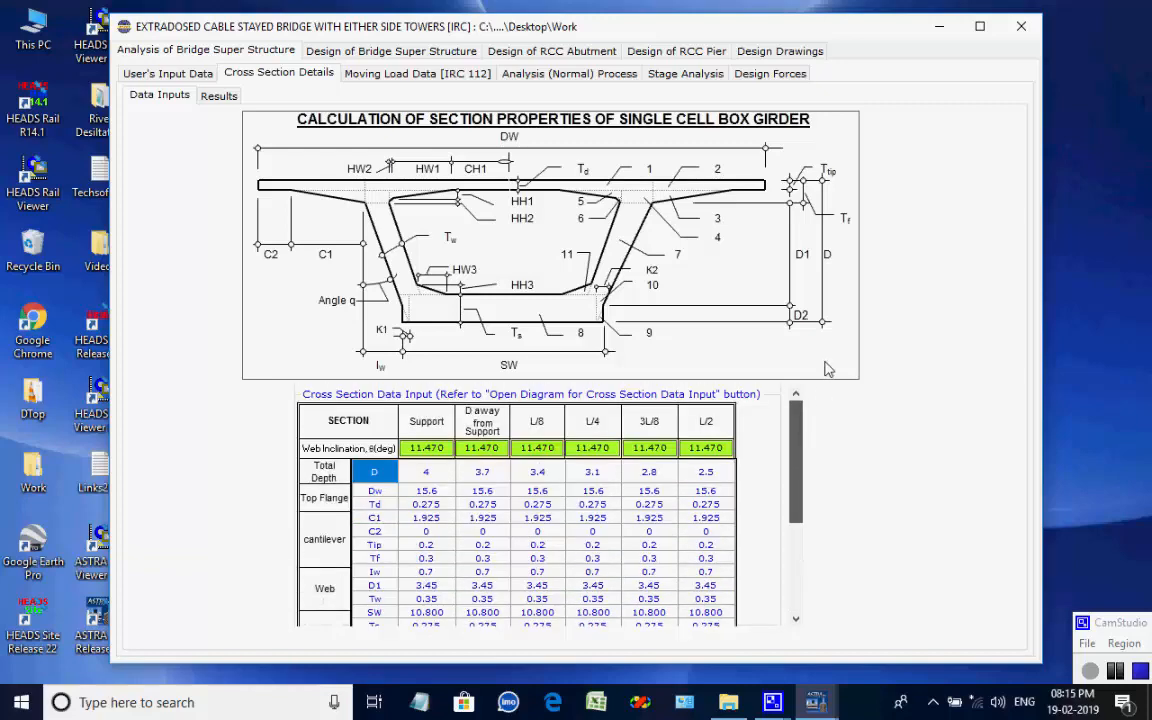
pyautogui.click(219, 96)
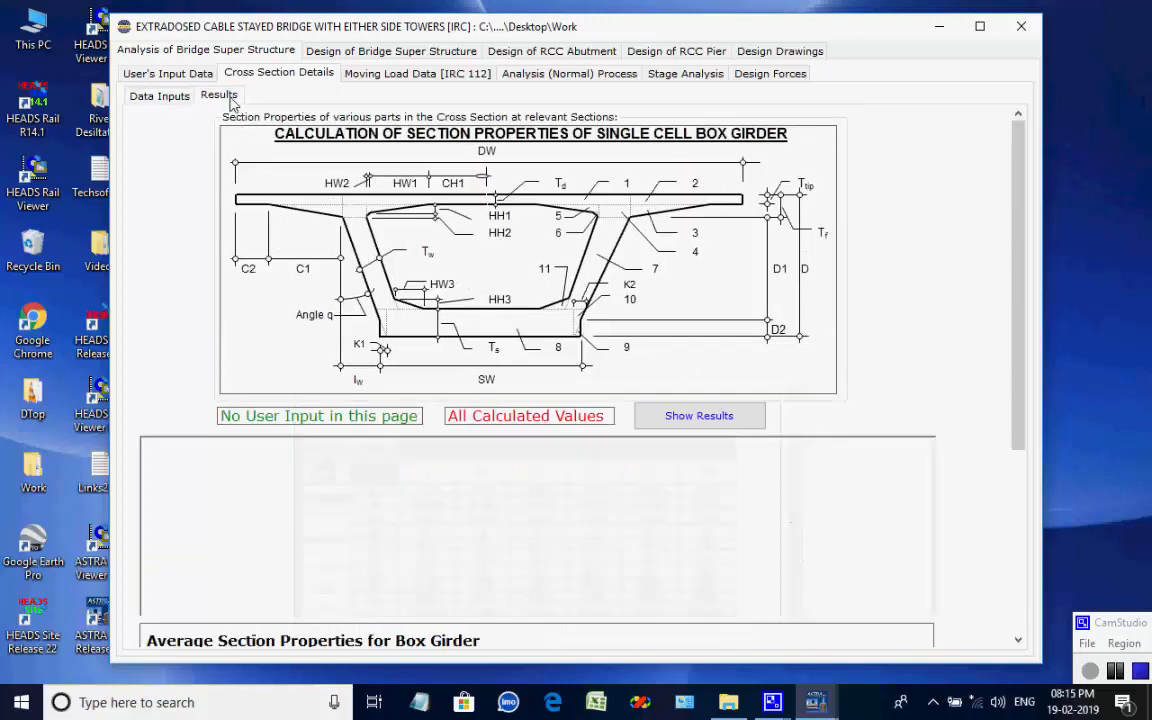
pyautogui.click(681, 422)
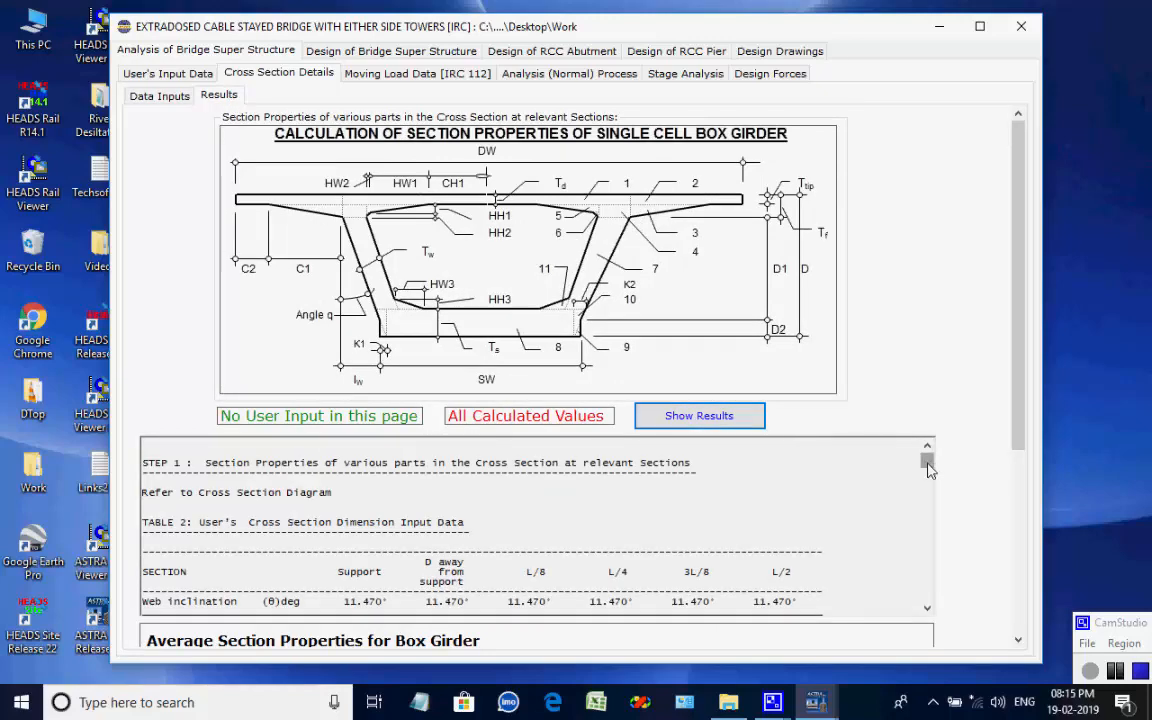
pyautogui.moveTo(927, 462); pyautogui.dragTo(928, 592)
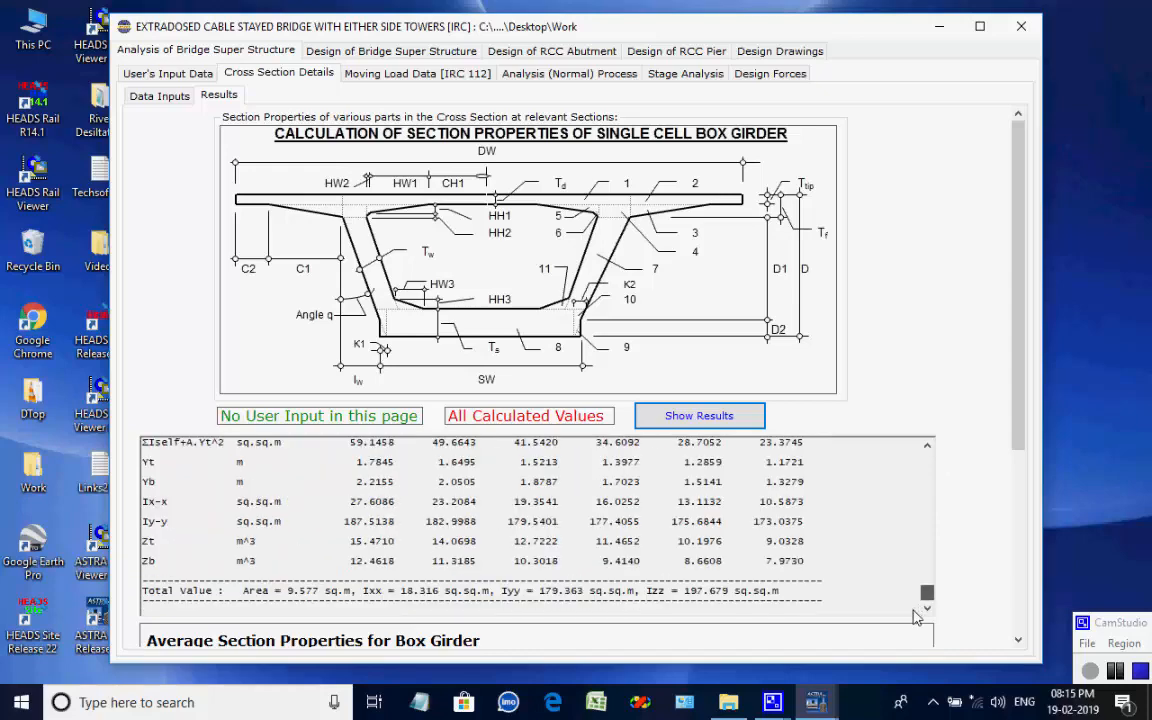
pyautogui.scroll(-5, 911, 429)
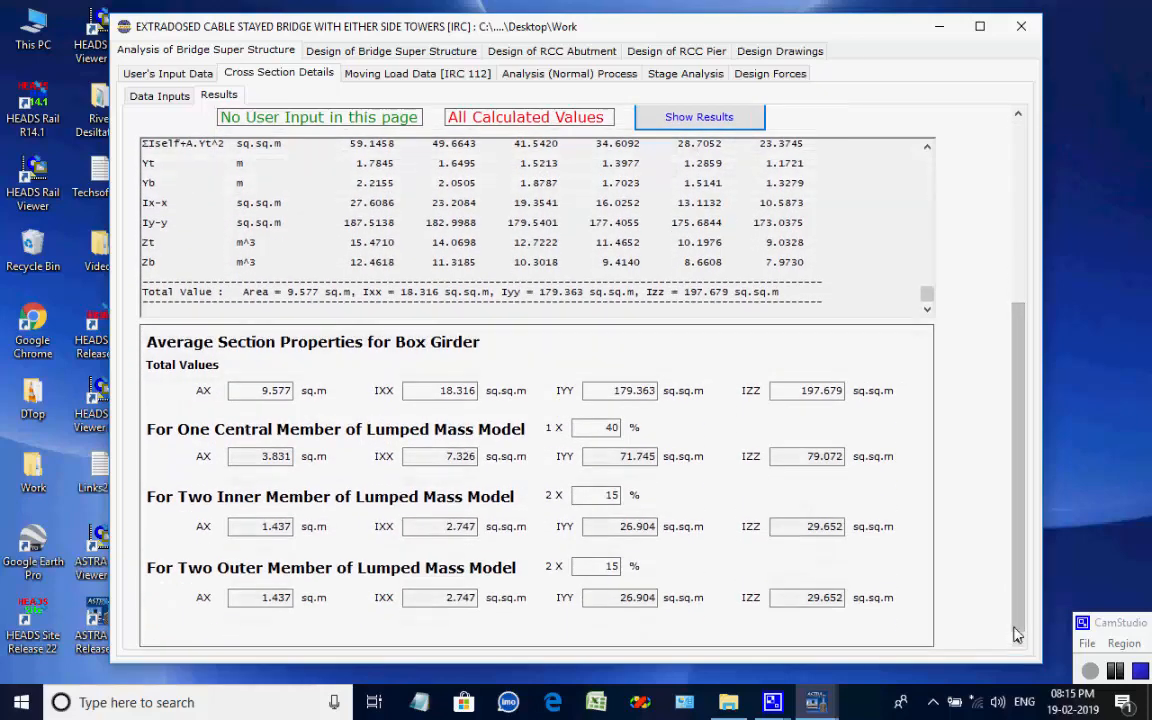
# Review the vehicle axle load definitions for TYPE 1 to TYPE 5 in the IRC 112 moving load data
pyautogui.click(463, 82)
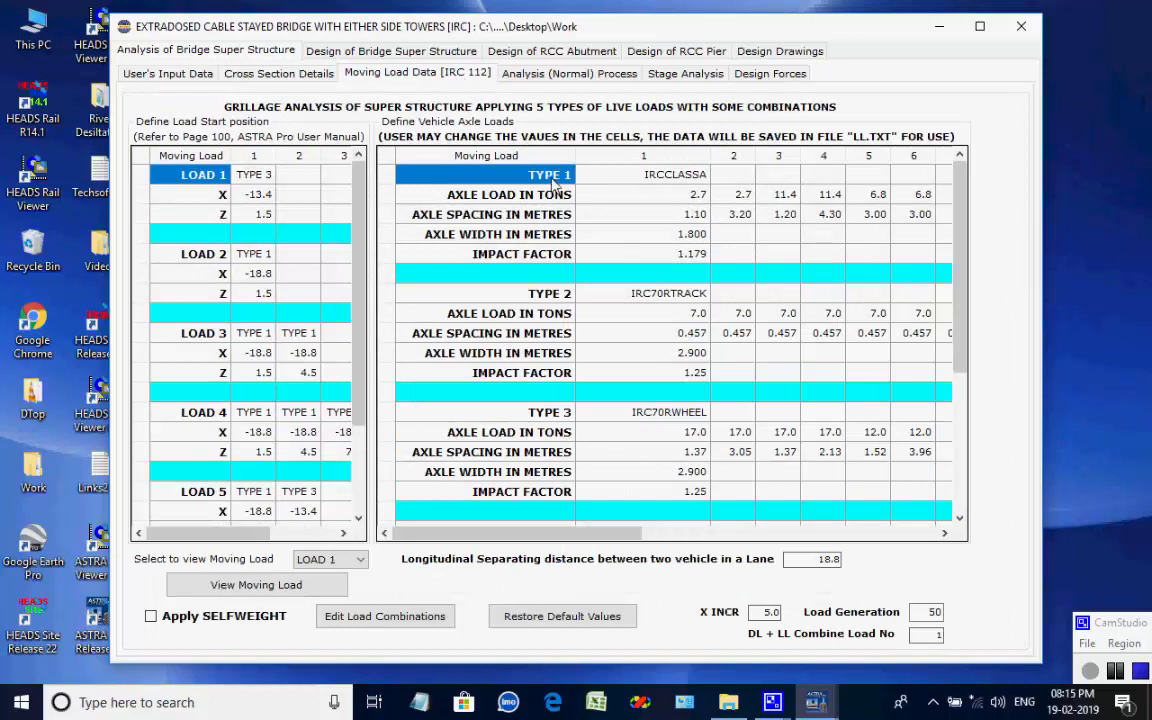
pyautogui.click(655, 177)
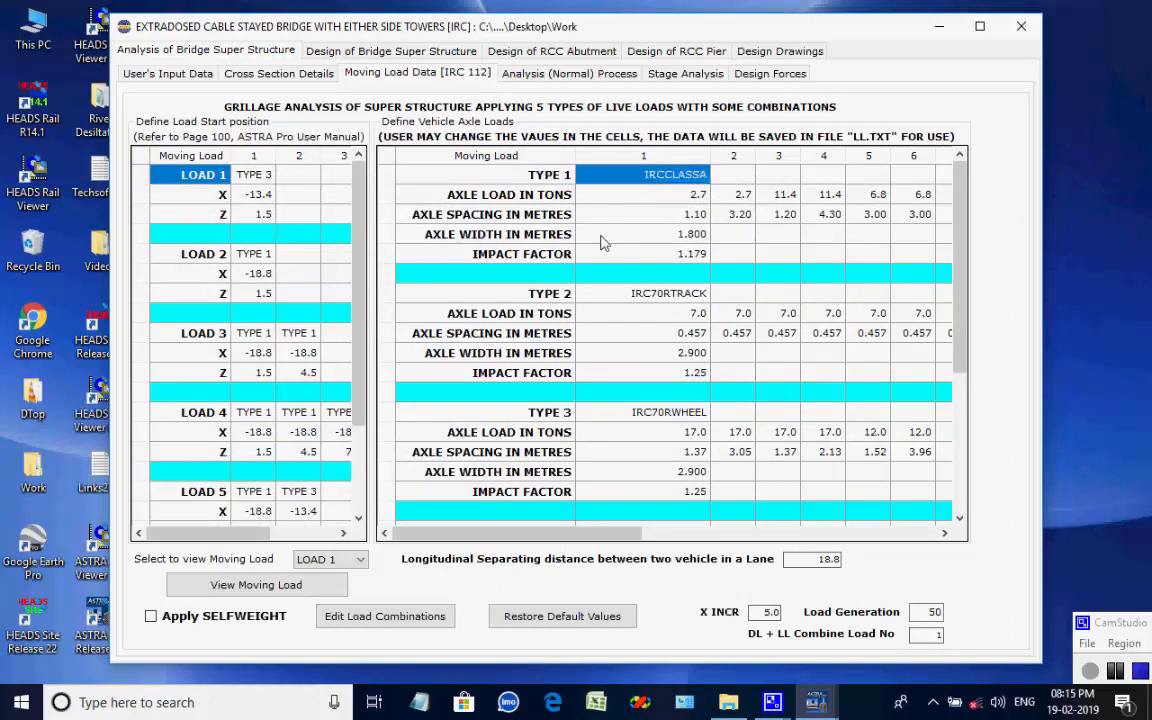
pyautogui.click(567, 294)
pyautogui.click(650, 295)
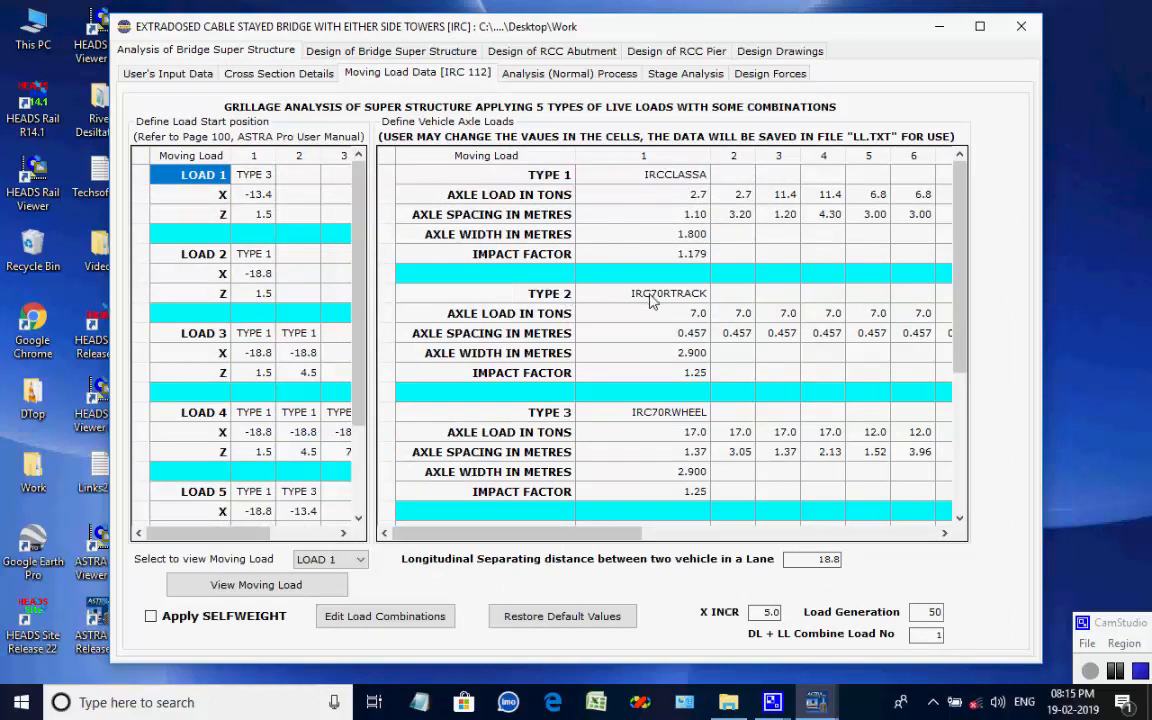
pyautogui.click(563, 417)
pyautogui.click(655, 414)
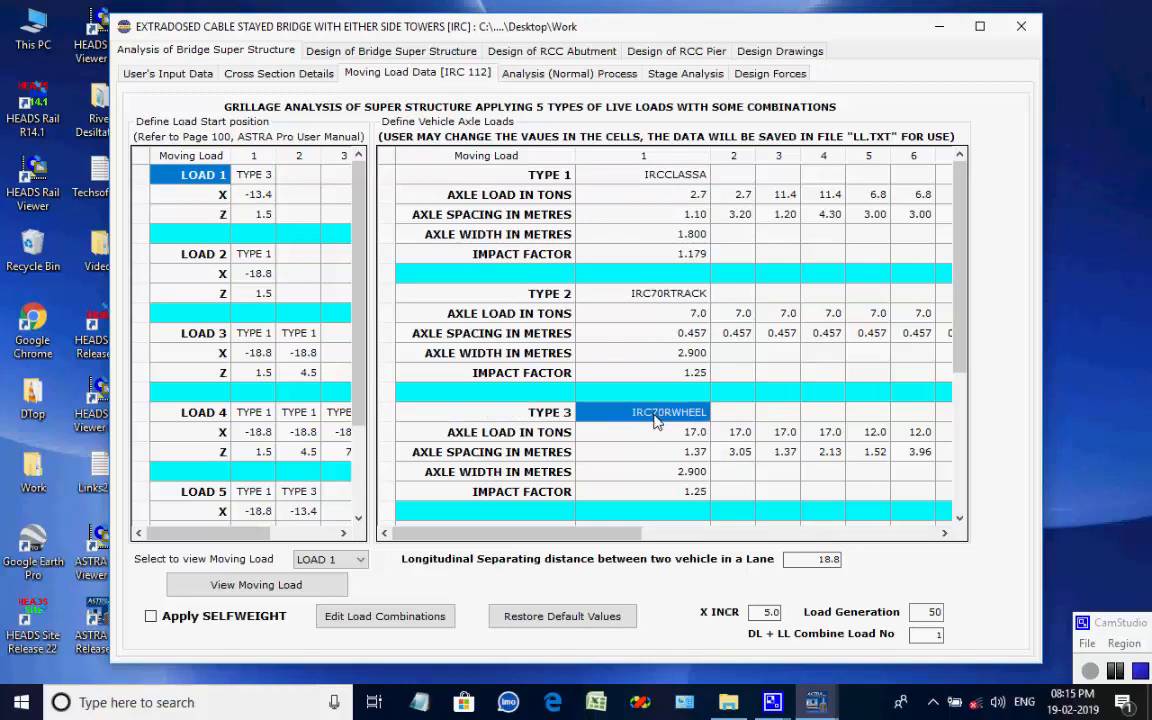
pyautogui.scroll(-4, 655, 420)
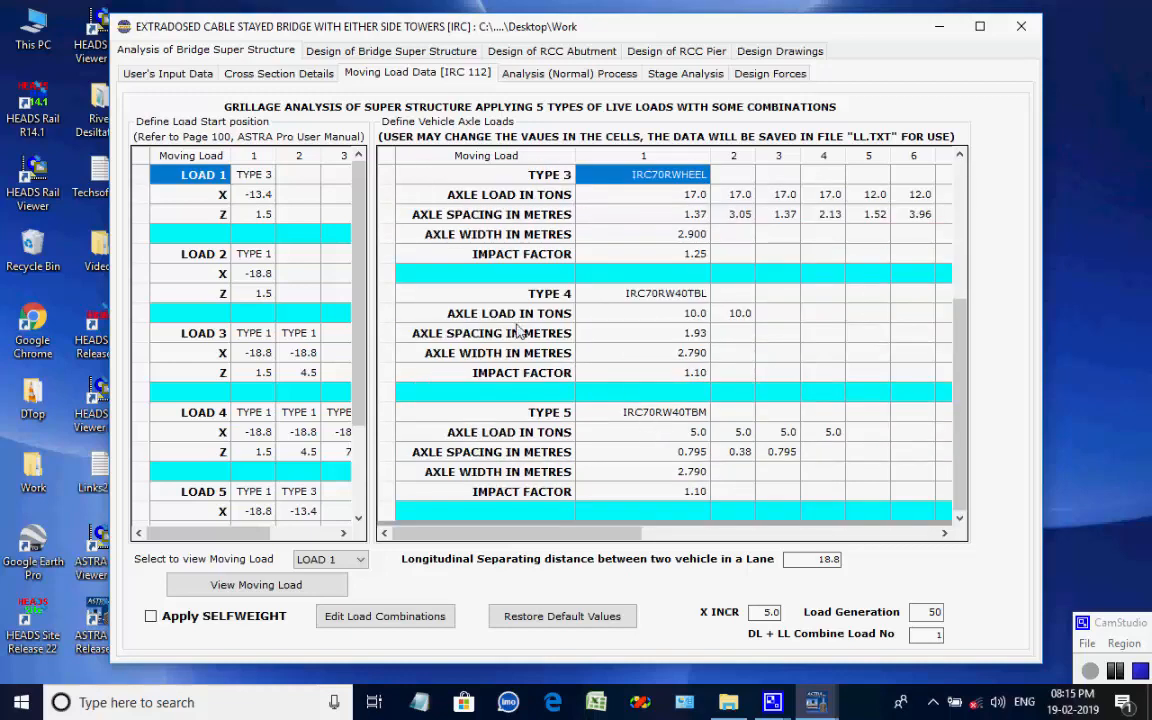
pyautogui.click(497, 291)
pyautogui.click(663, 297)
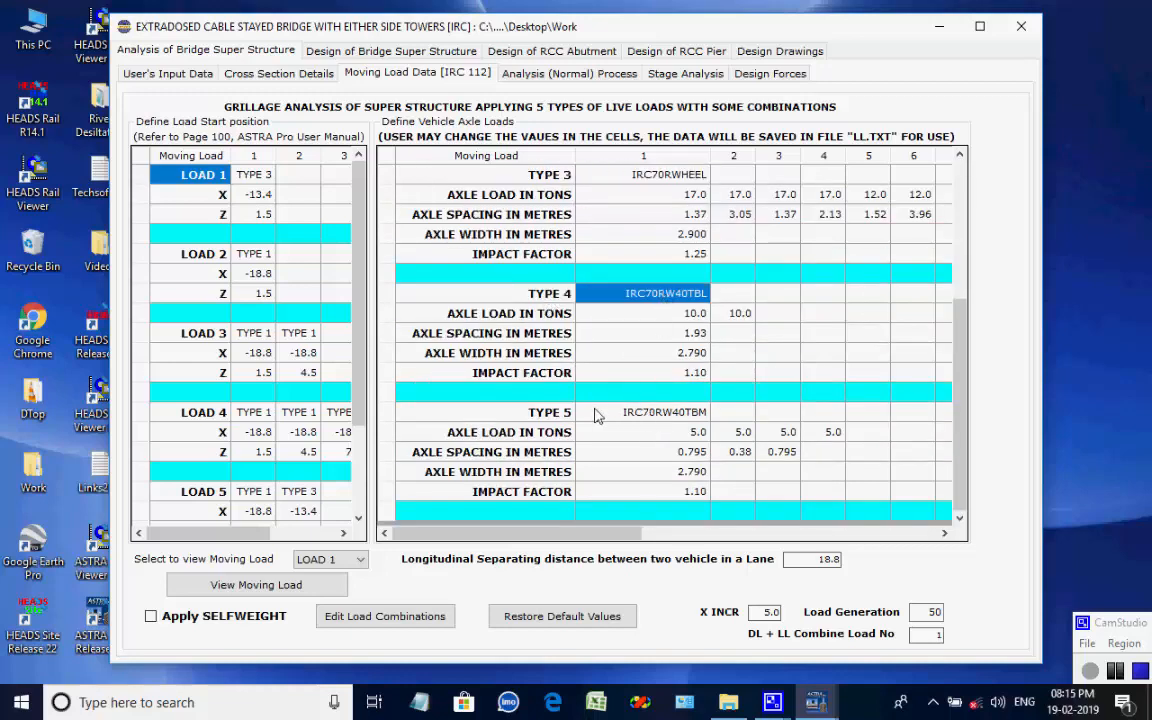
pyautogui.click(561, 419)
pyautogui.click(631, 419)
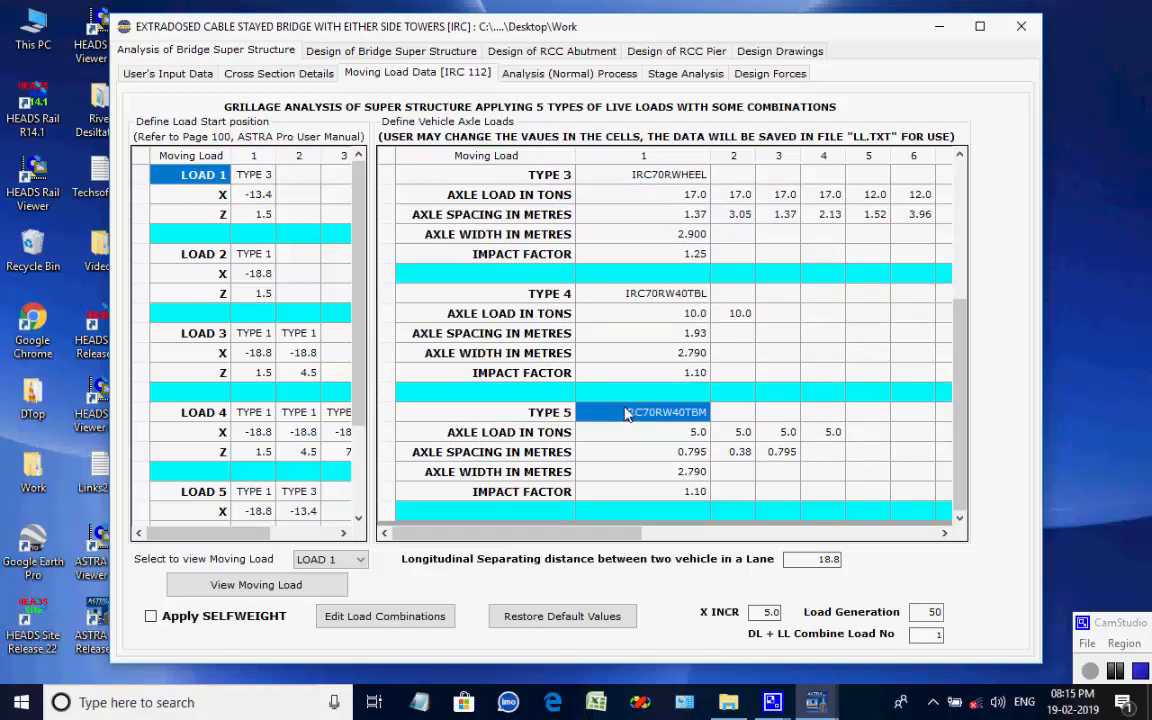
pyautogui.scroll(4, 628, 395)
pyautogui.click(525, 174)
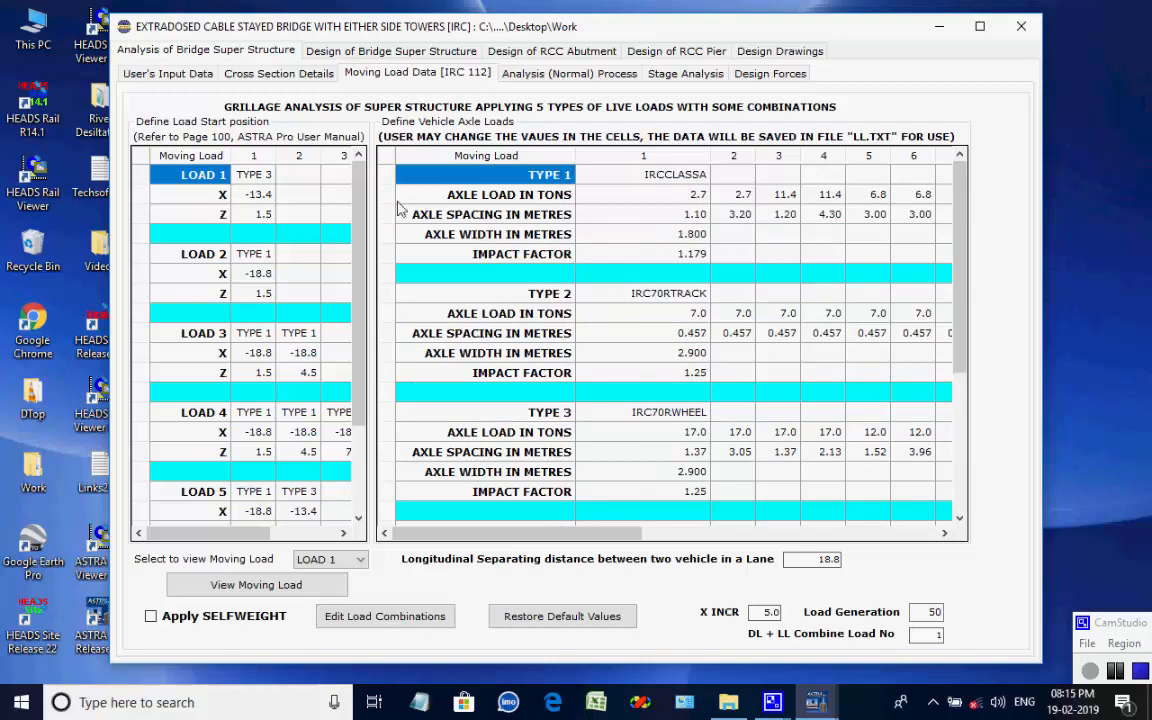
# Review the load start positions and assigned vehicle types for LOAD 1 to LOAD 6
pyautogui.click(262, 180)
pyautogui.click(262, 256)
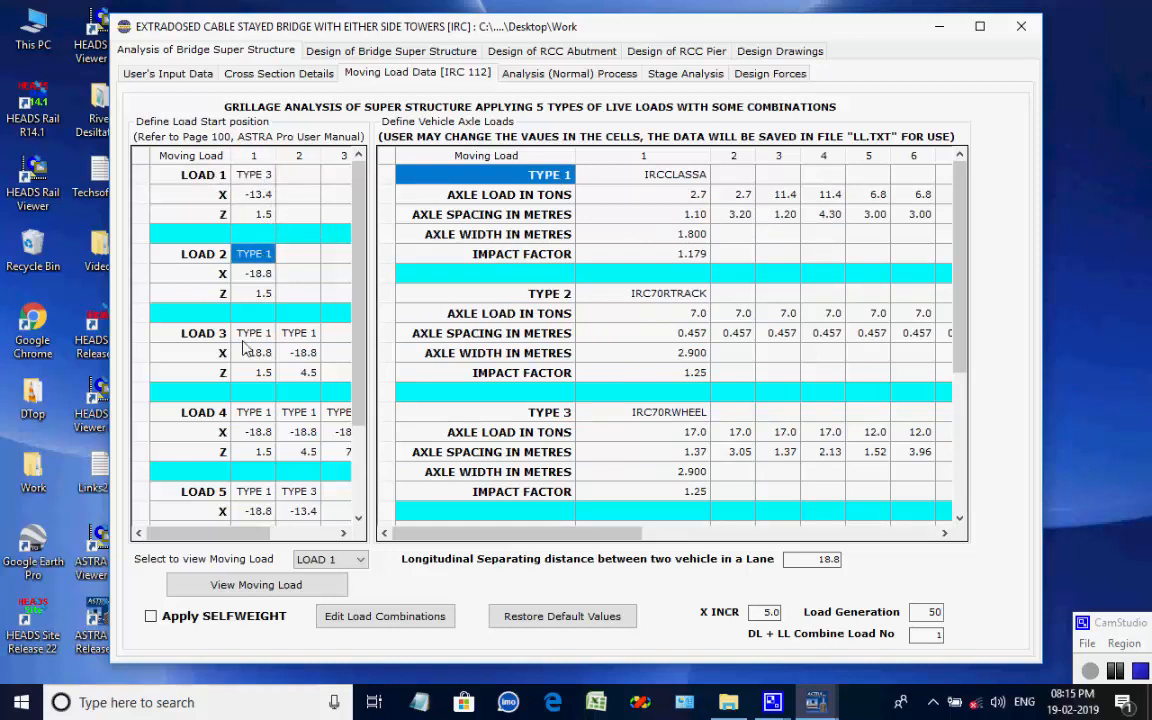
pyautogui.click(250, 338)
pyautogui.click(297, 338)
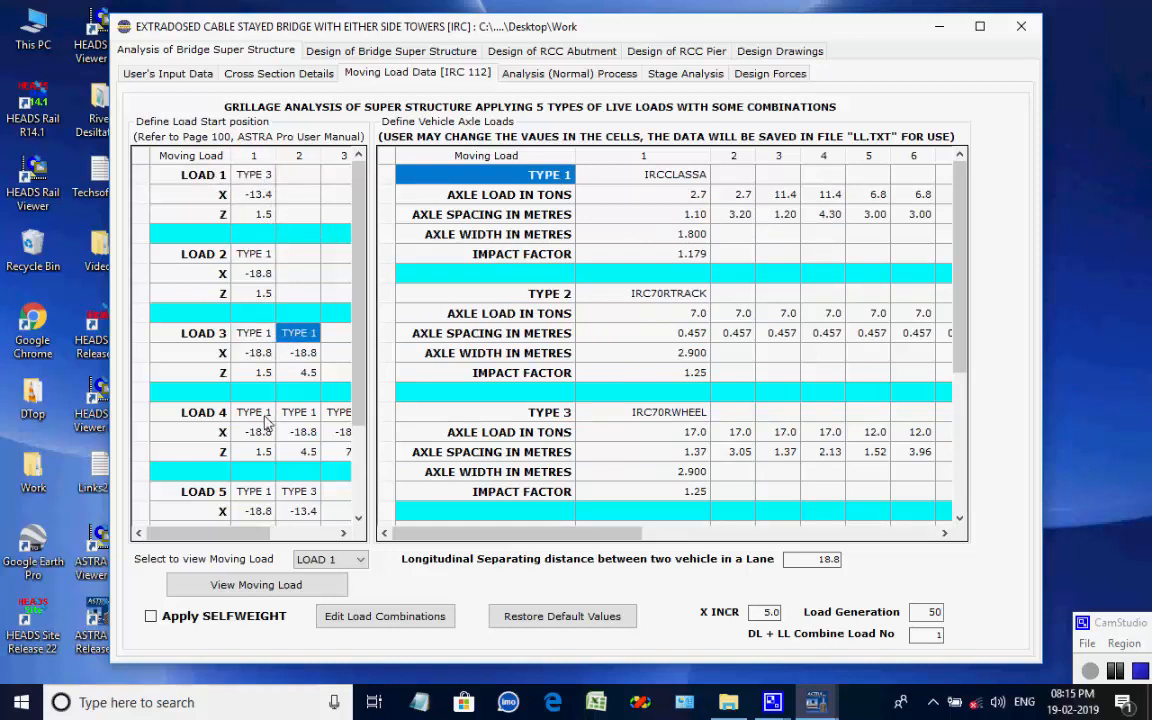
pyautogui.click(258, 413)
pyautogui.click(297, 413)
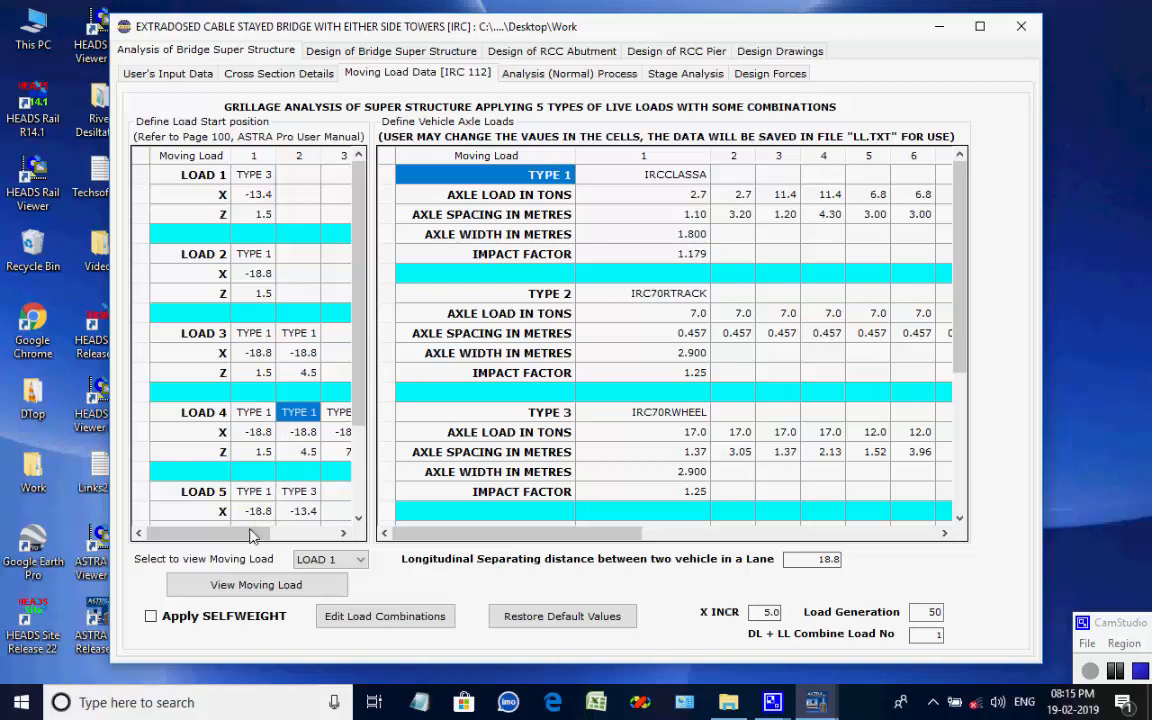
pyautogui.moveTo(250, 536); pyautogui.dragTo(212, 550)
pyautogui.click(263, 414)
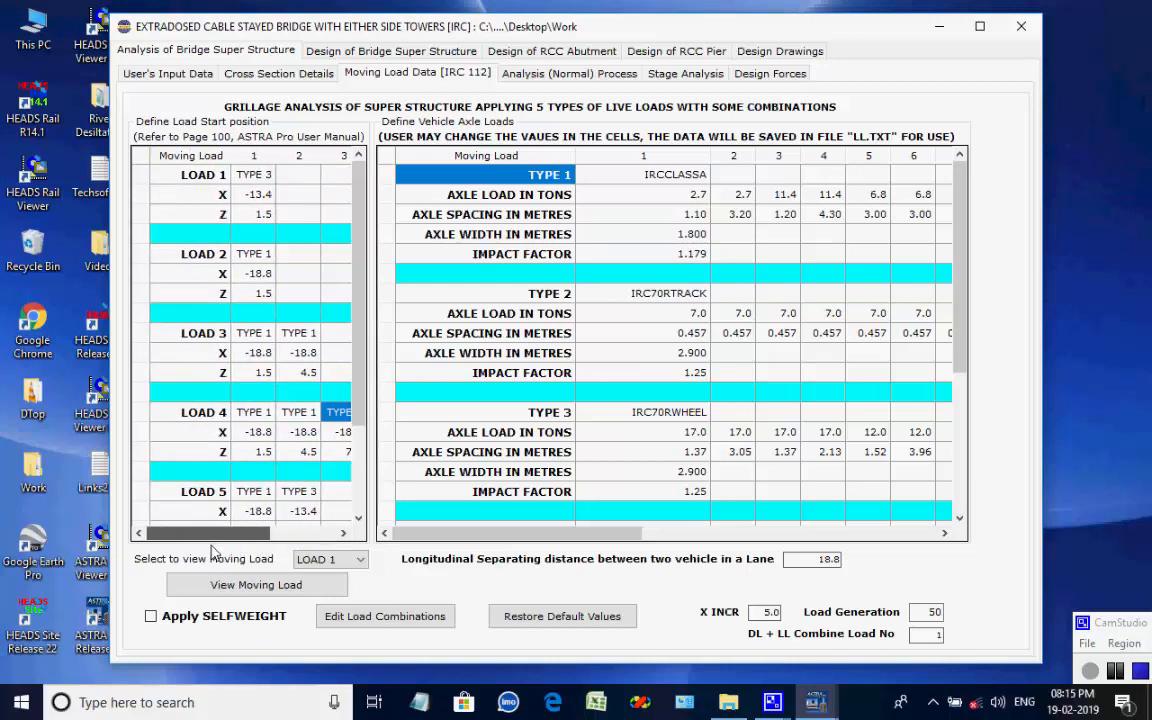
pyautogui.click(253, 491)
pyautogui.click(298, 491)
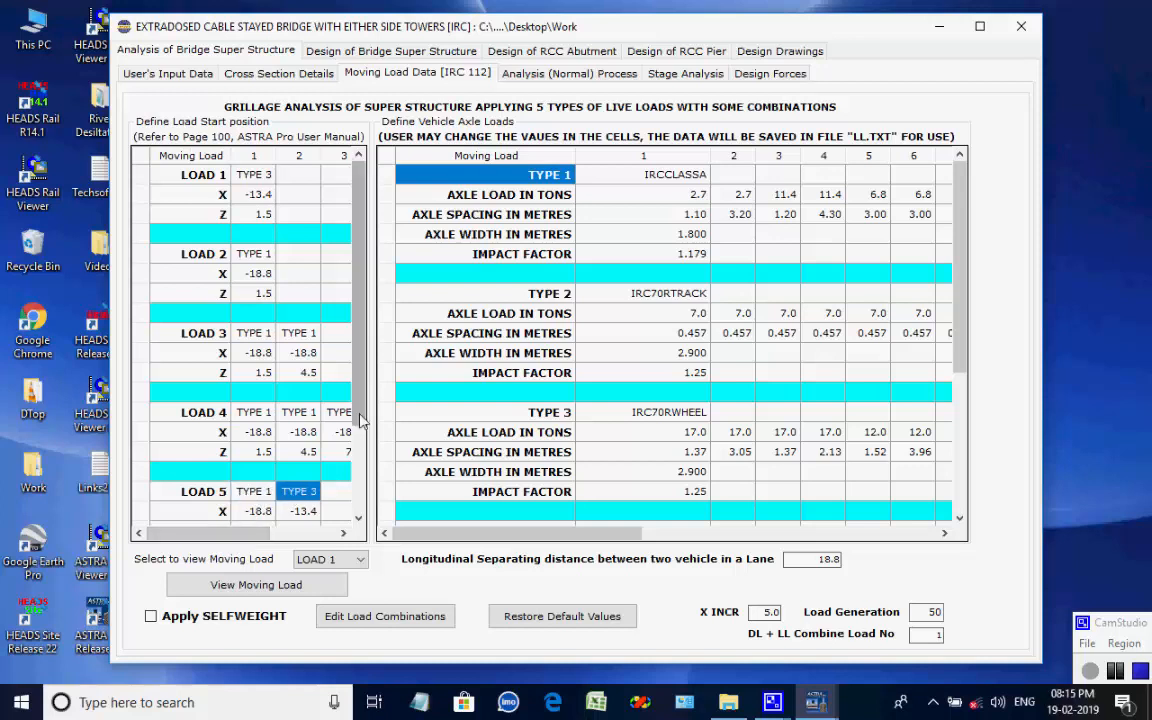
pyautogui.scroll(-2, 269, 445)
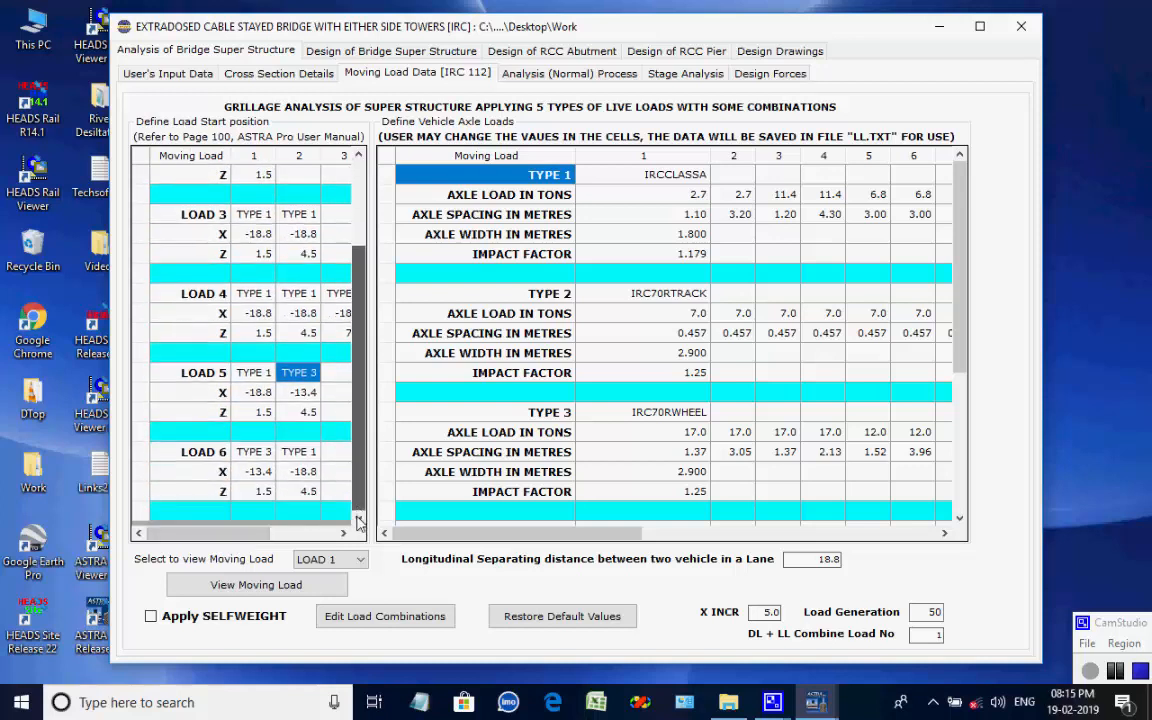
pyautogui.click(262, 453)
pyautogui.click(300, 455)
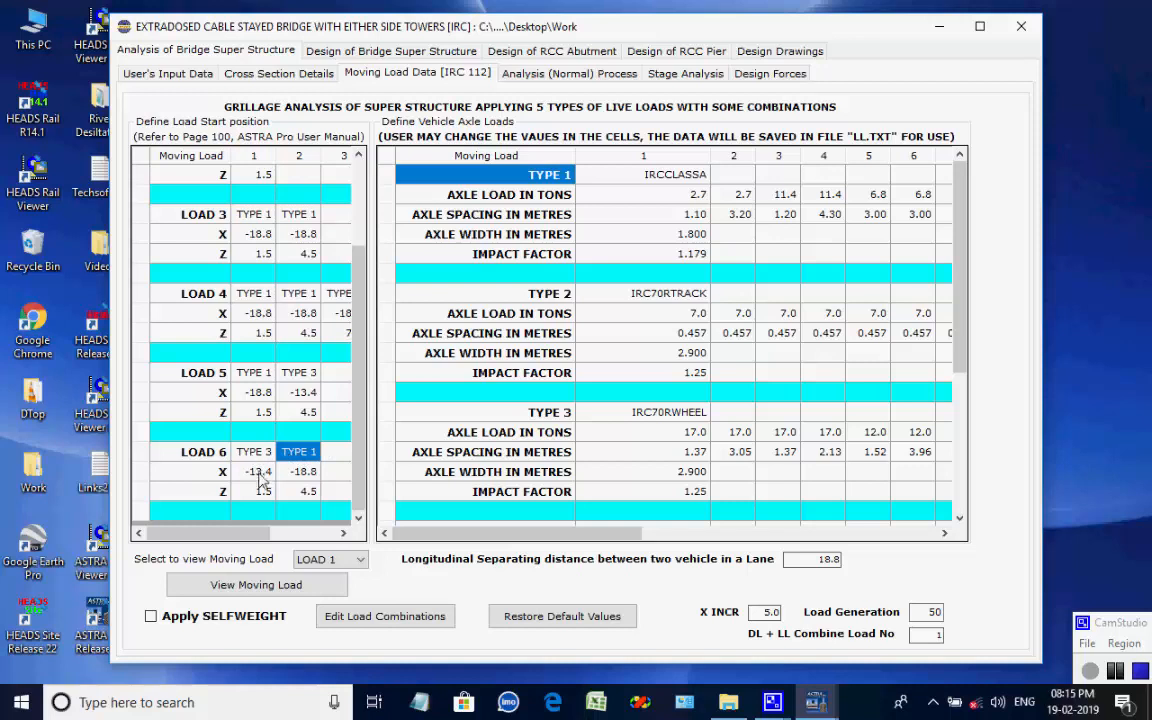
pyautogui.scroll(2, 256, 418)
pyautogui.click(220, 177)
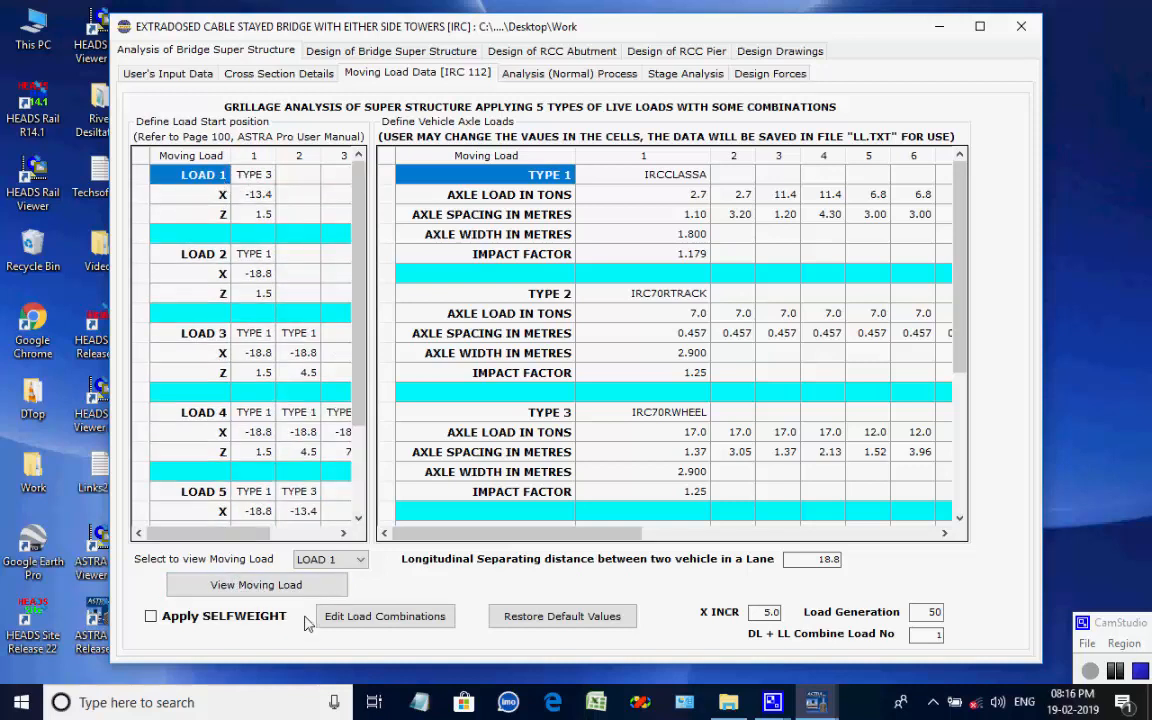
# View LOAD 1's axle and start position details, run its moving load animation on the bridge model rotated in 3D, and close the viewer
pyautogui.click(252, 590)
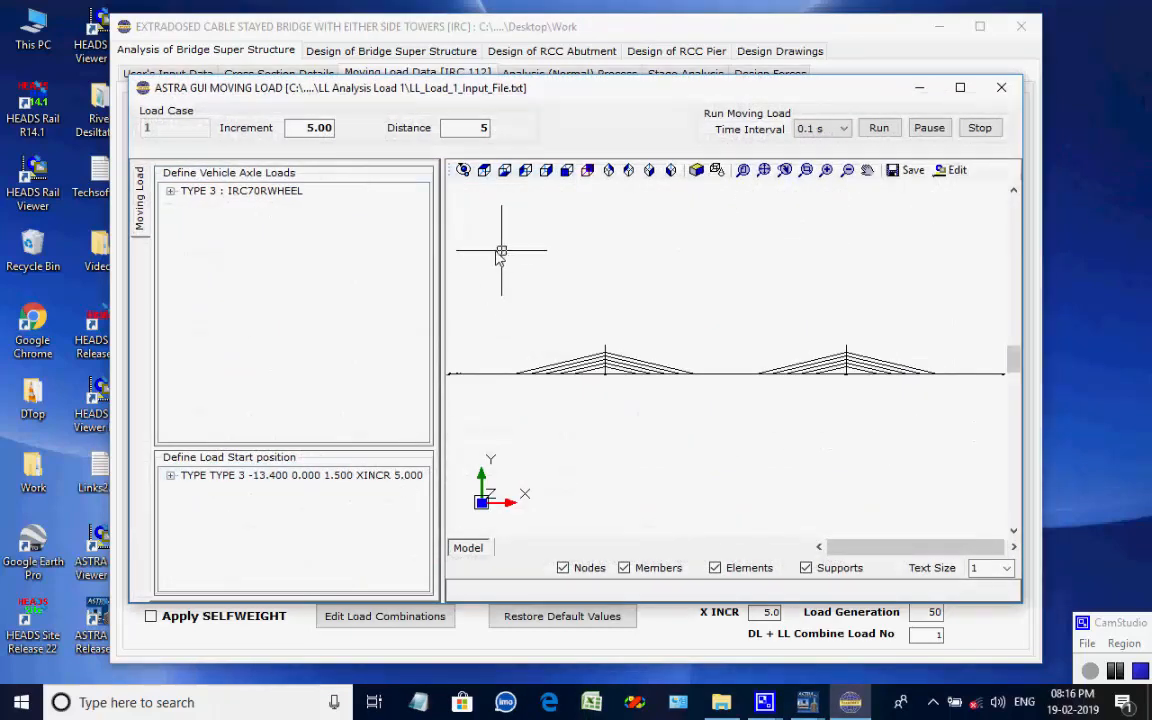
pyautogui.click(171, 192)
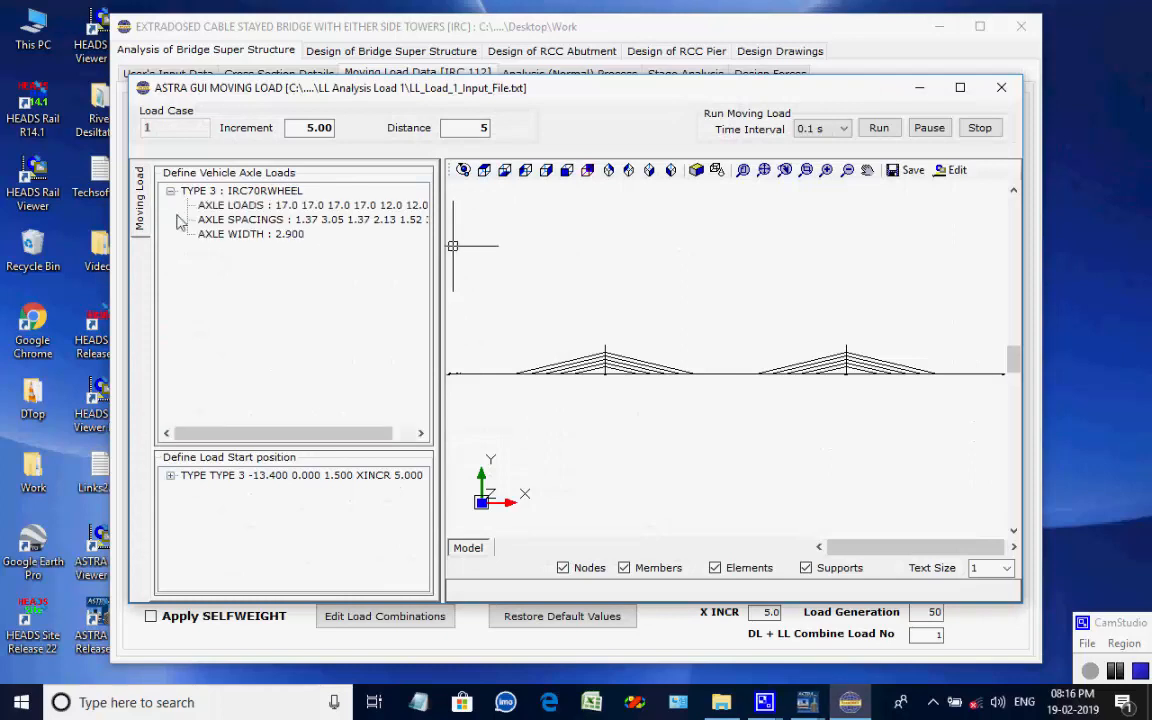
pyautogui.click(171, 476)
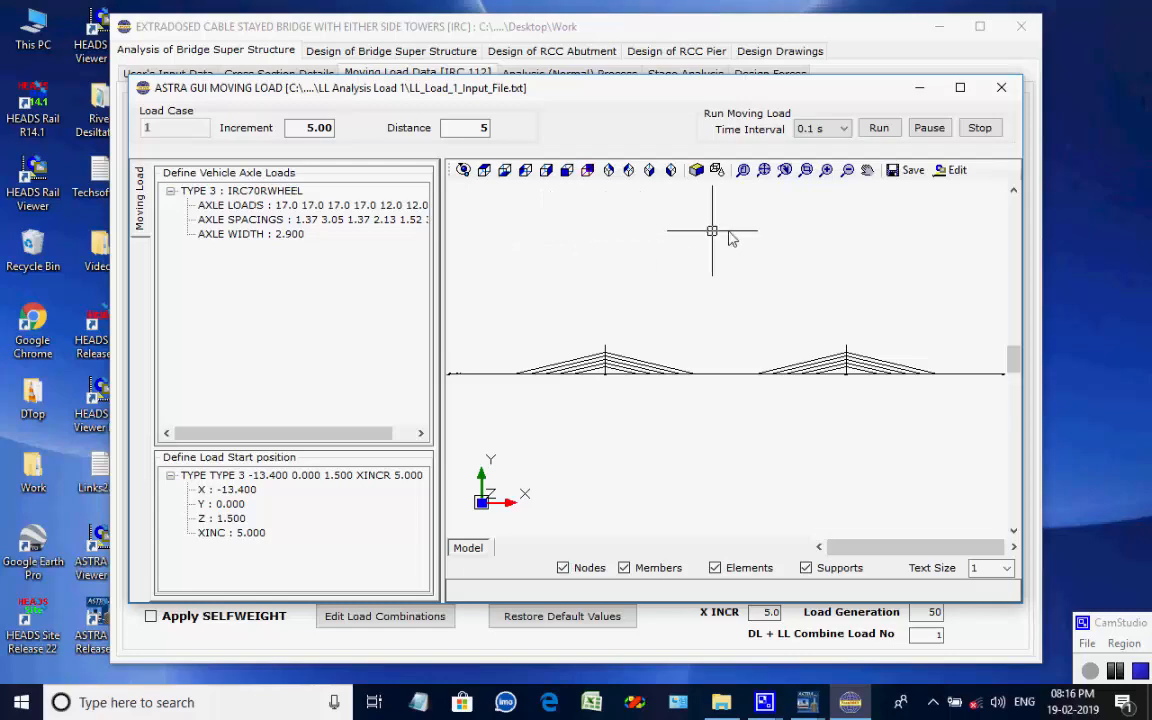
pyautogui.click(464, 171)
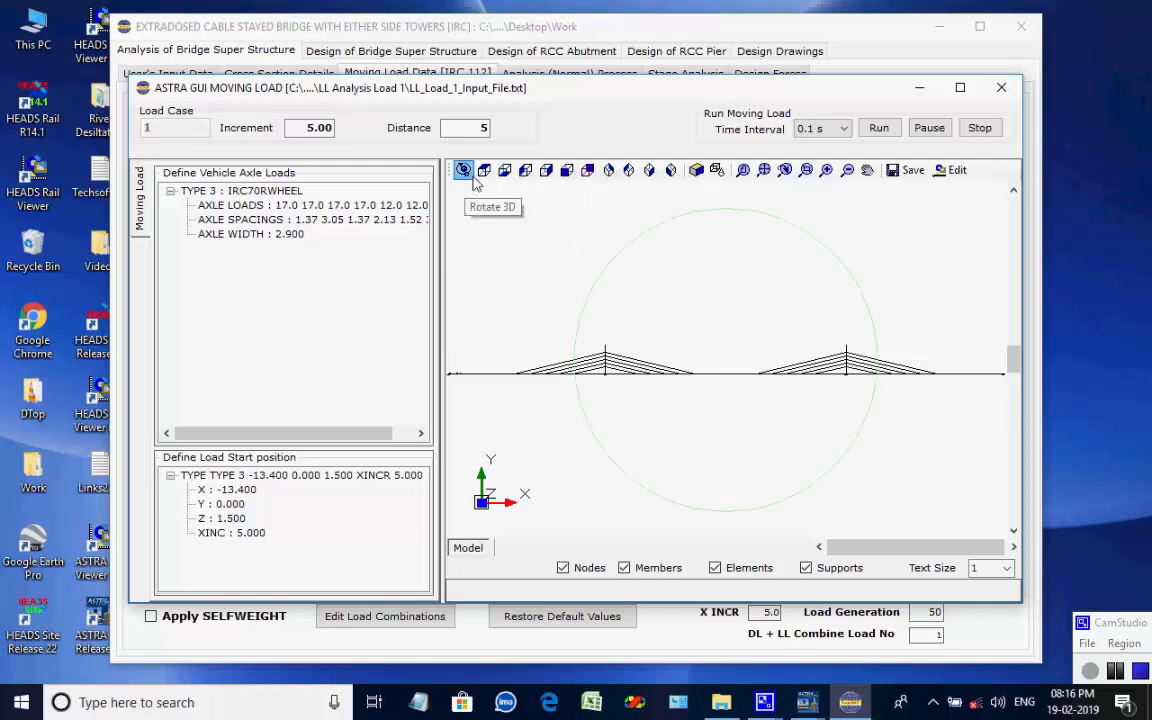
pyautogui.moveTo(653, 404); pyautogui.dragTo(754, 469)
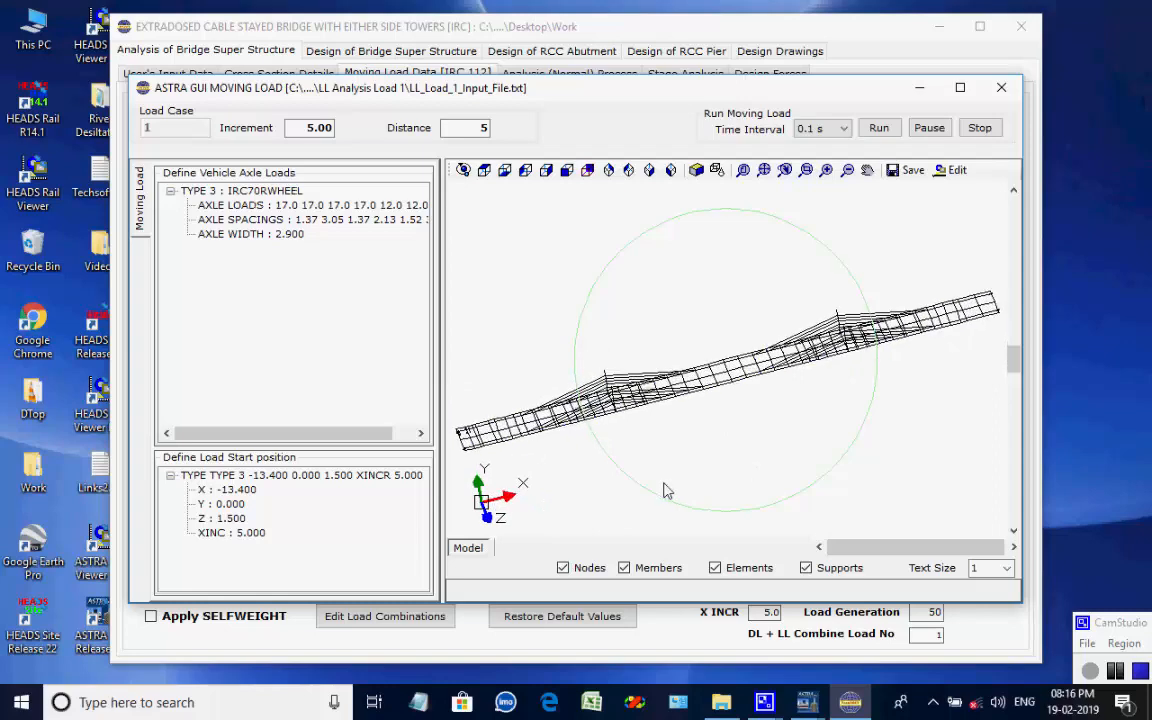
pyautogui.scroll(2, 478, 444)
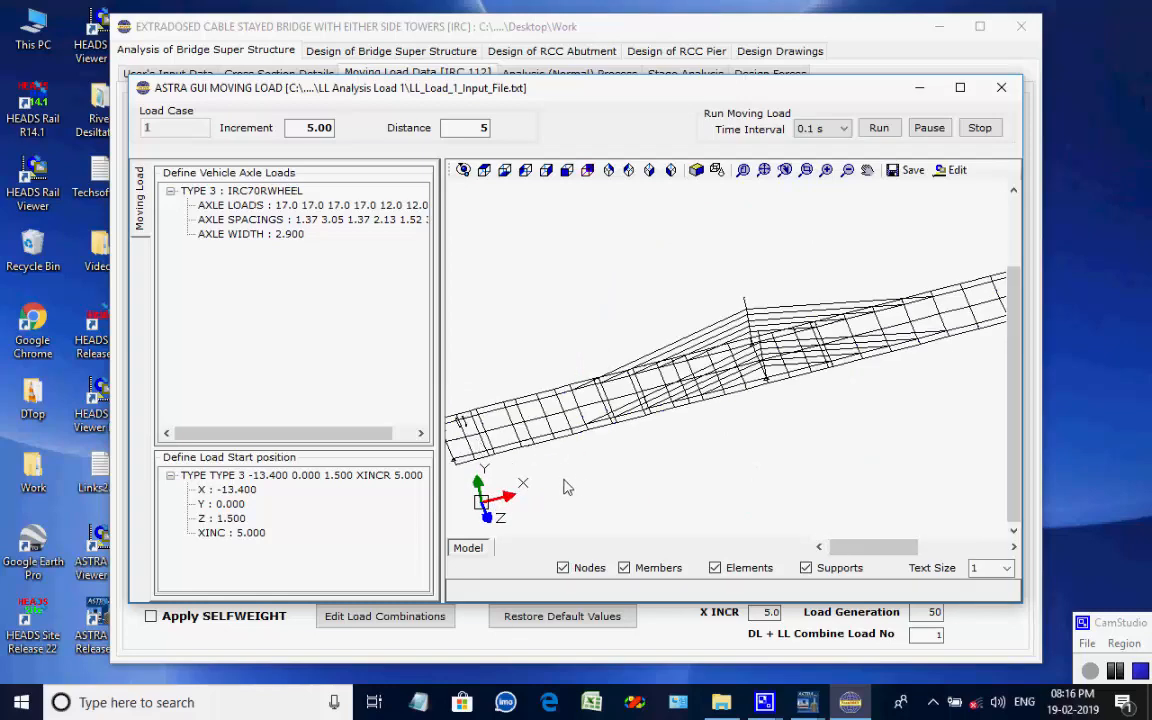
pyautogui.click(888, 131)
pyautogui.click(1008, 89)
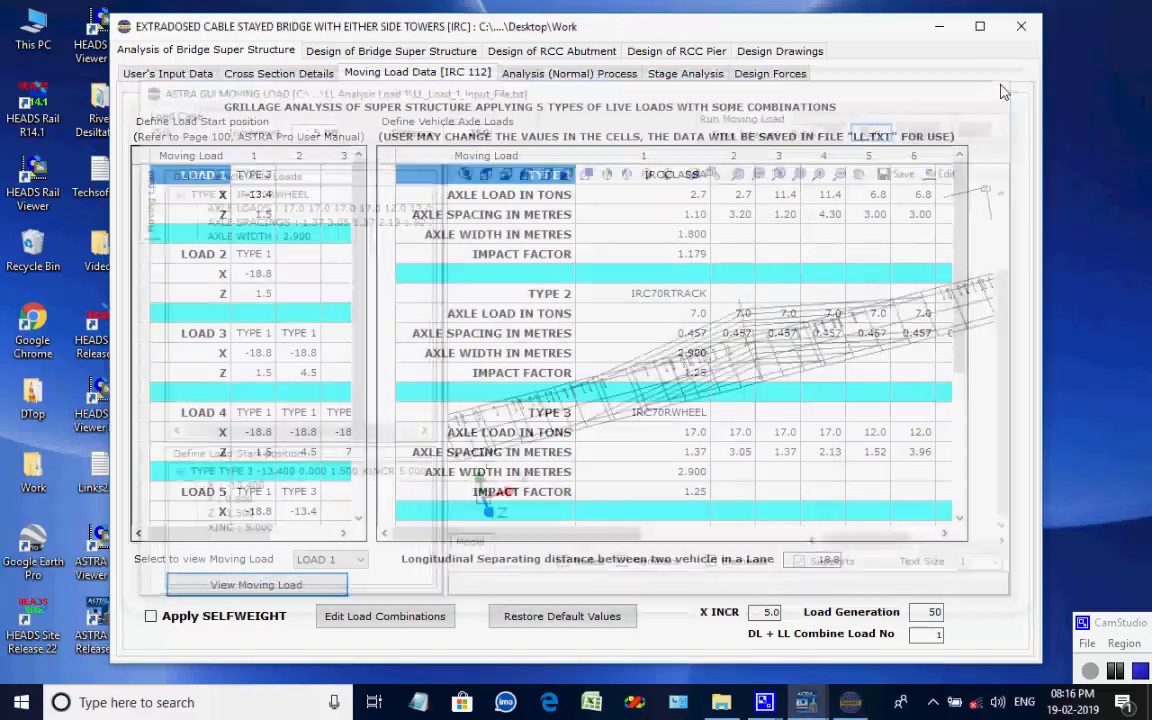
# Apply selfweight in the moving load data, create the normal analysis input data, and look through the list of analysis files
pyautogui.click(151, 618)
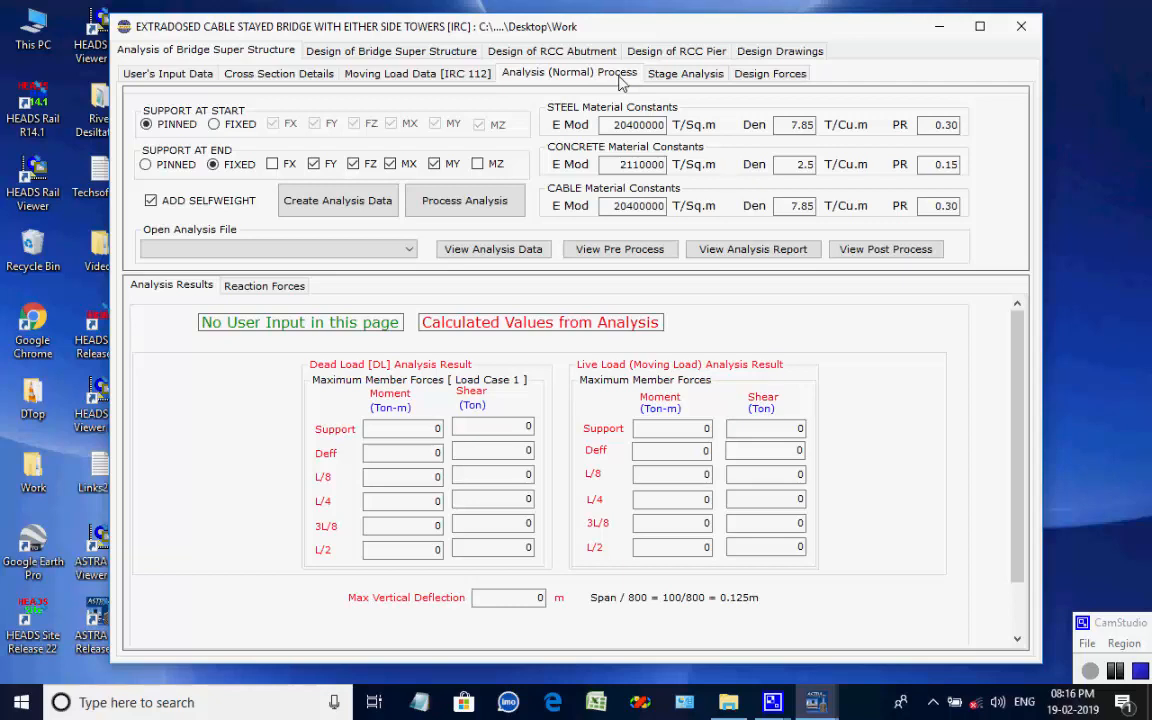
pyautogui.click(364, 206)
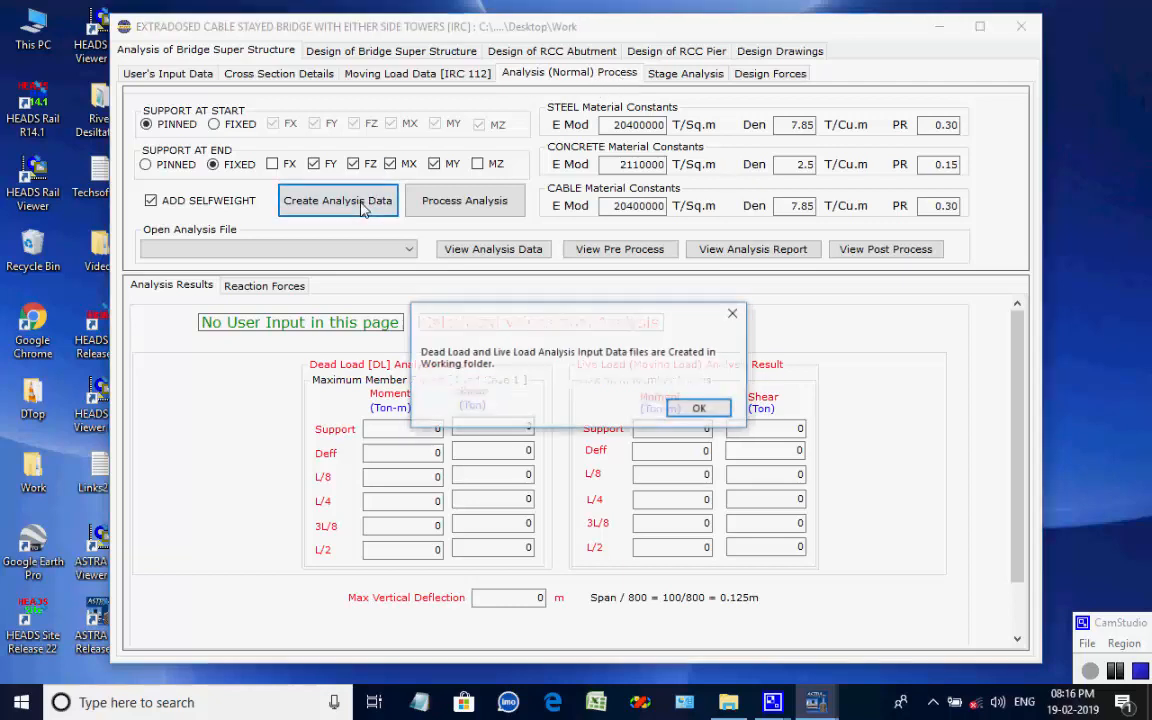
pyautogui.click(698, 410)
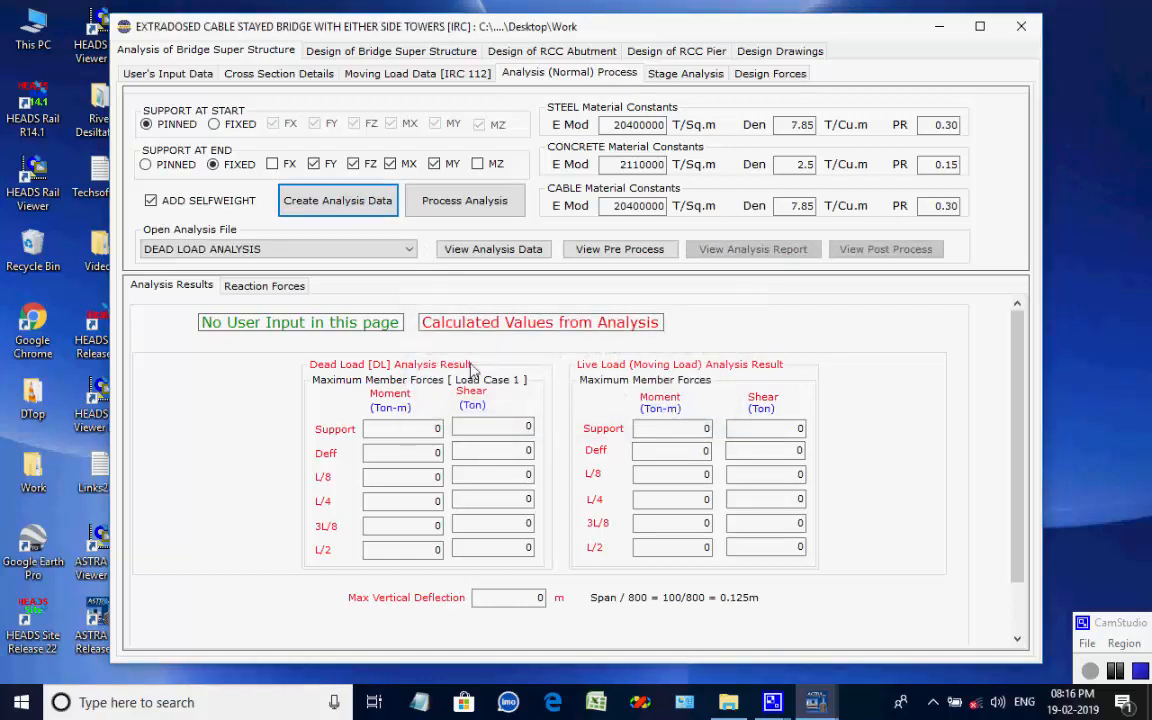
pyautogui.click(406, 251)
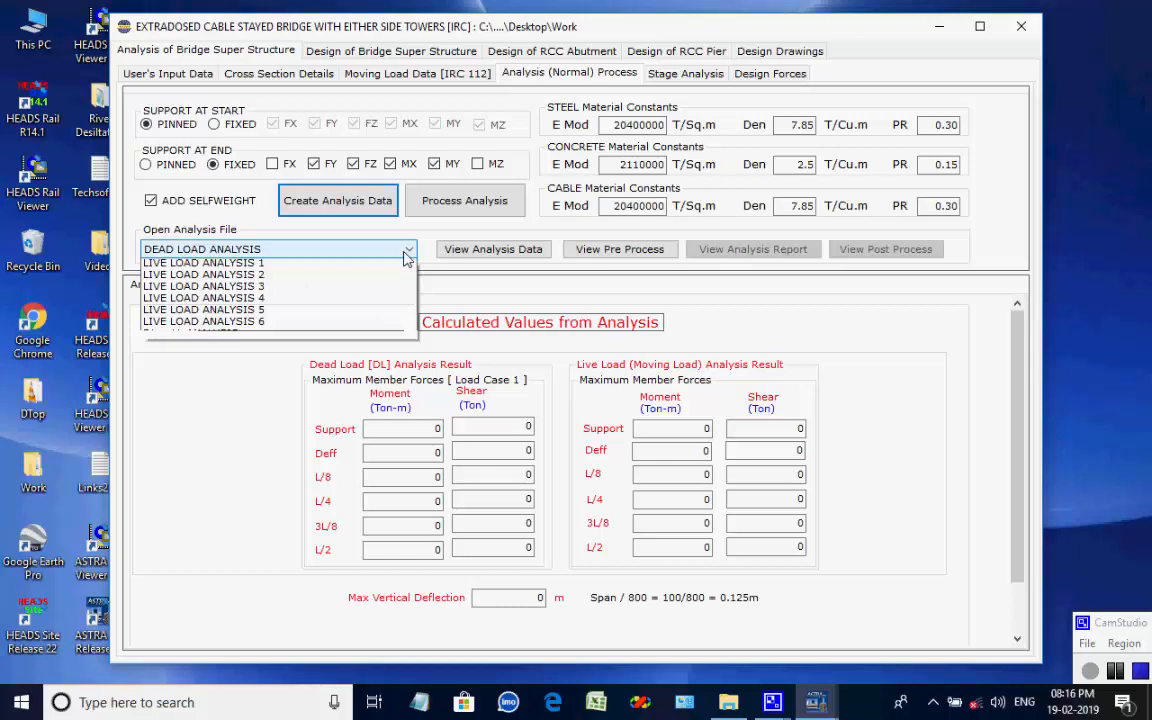
pyautogui.click(406, 256)
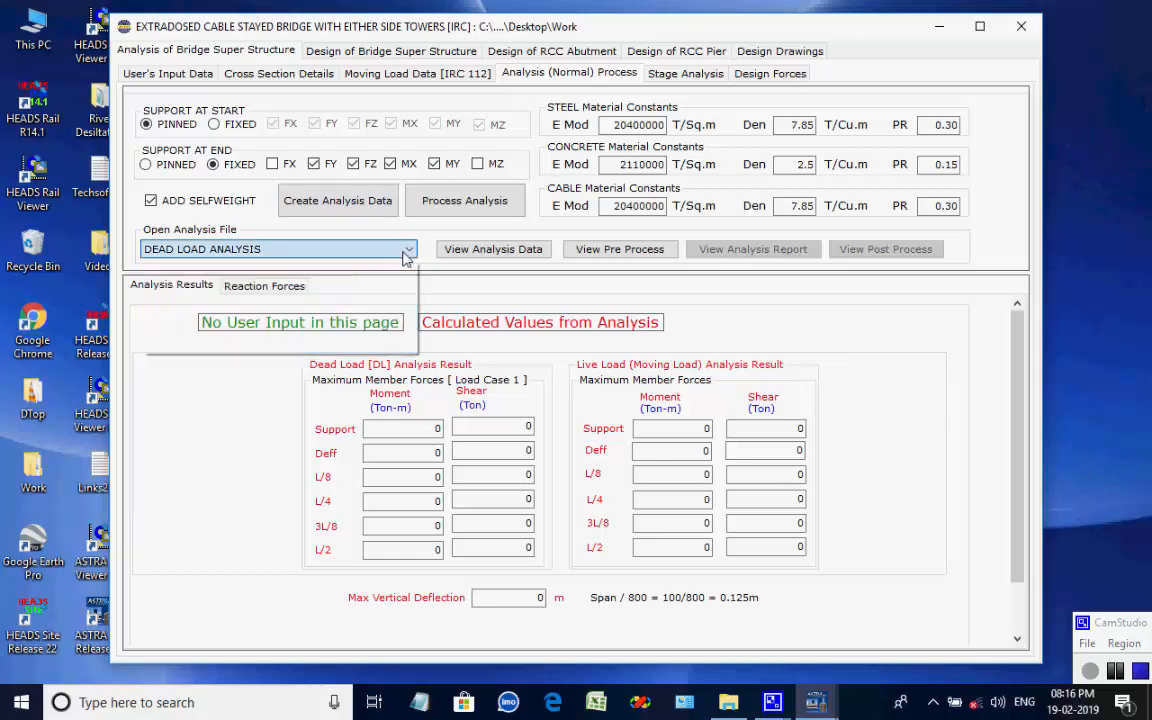
# Process the normal analysis for all eight input files: dead load, combined DL and LL, and live loads 1 to 6
pyautogui.click(436, 208)
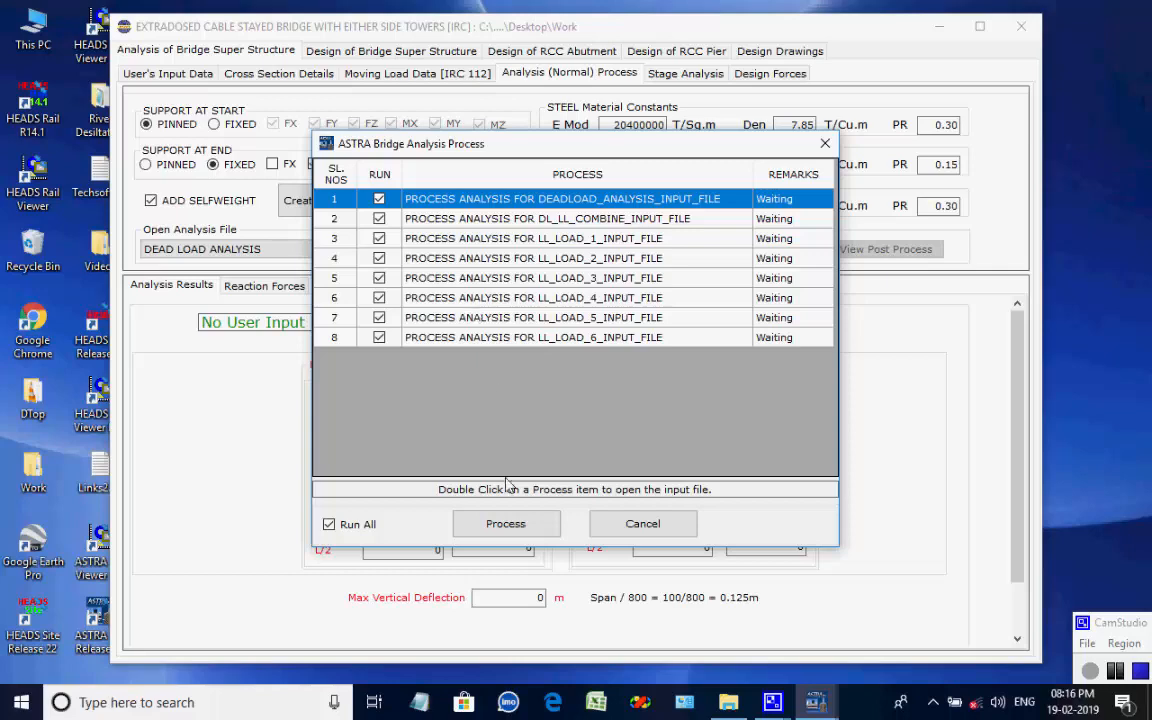
pyautogui.click(497, 526)
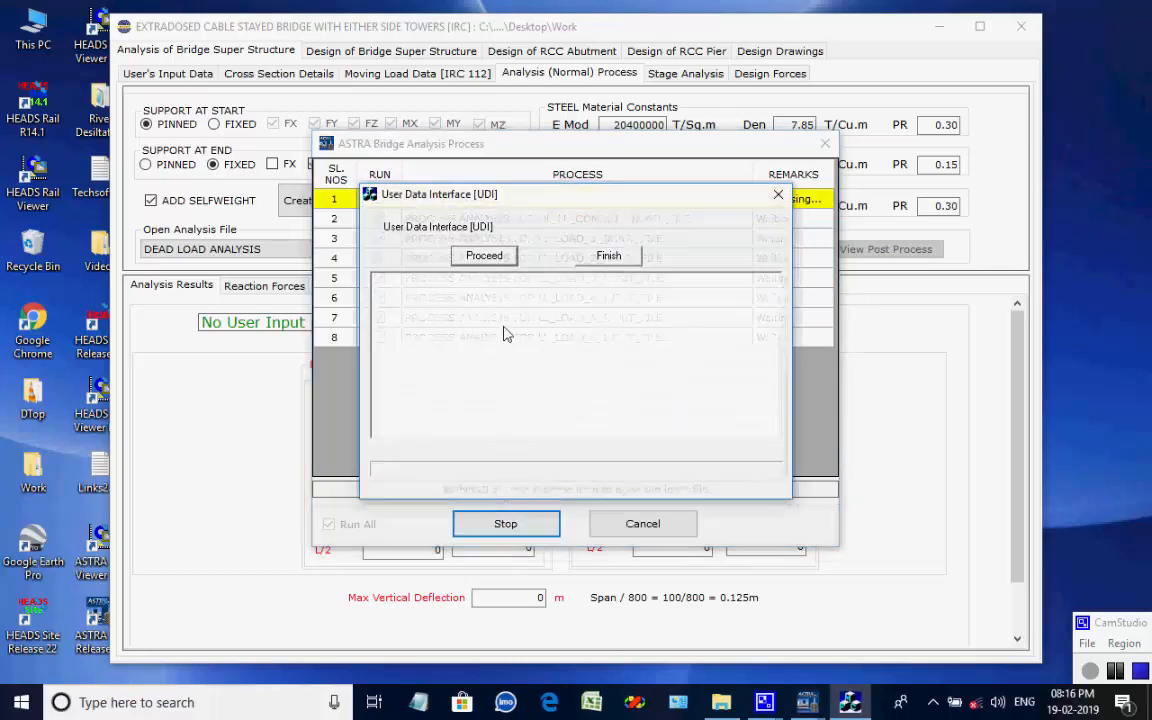
pyautogui.click(487, 256)
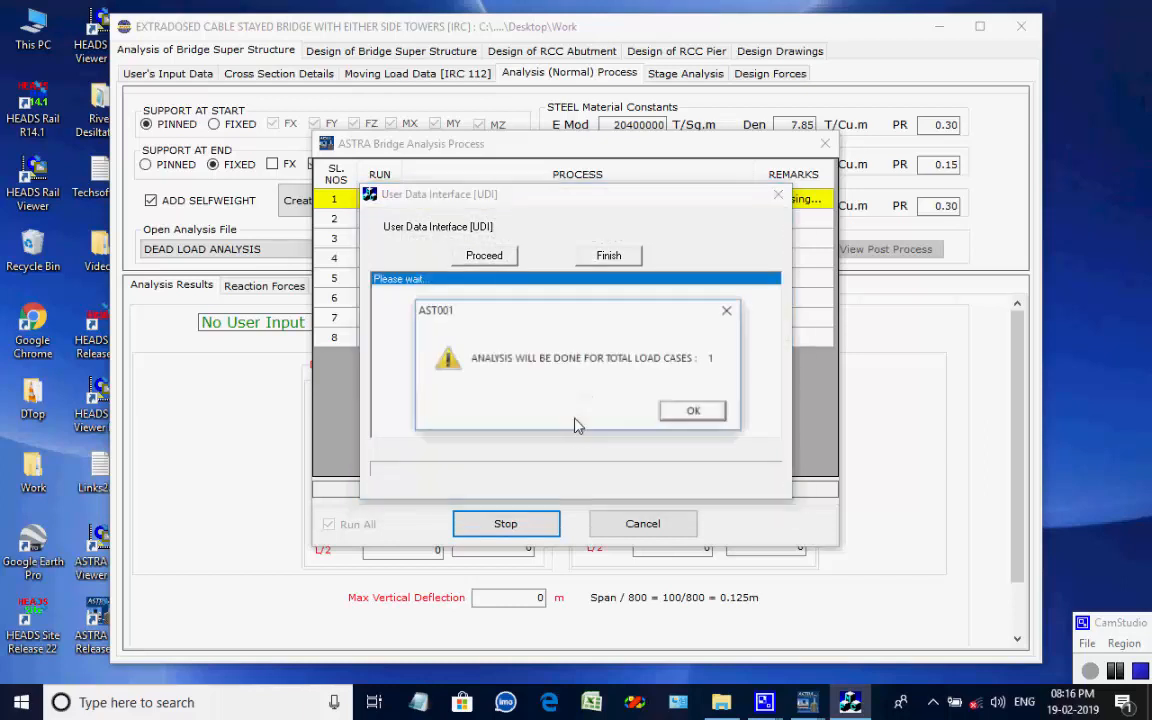
pyautogui.click(680, 420)
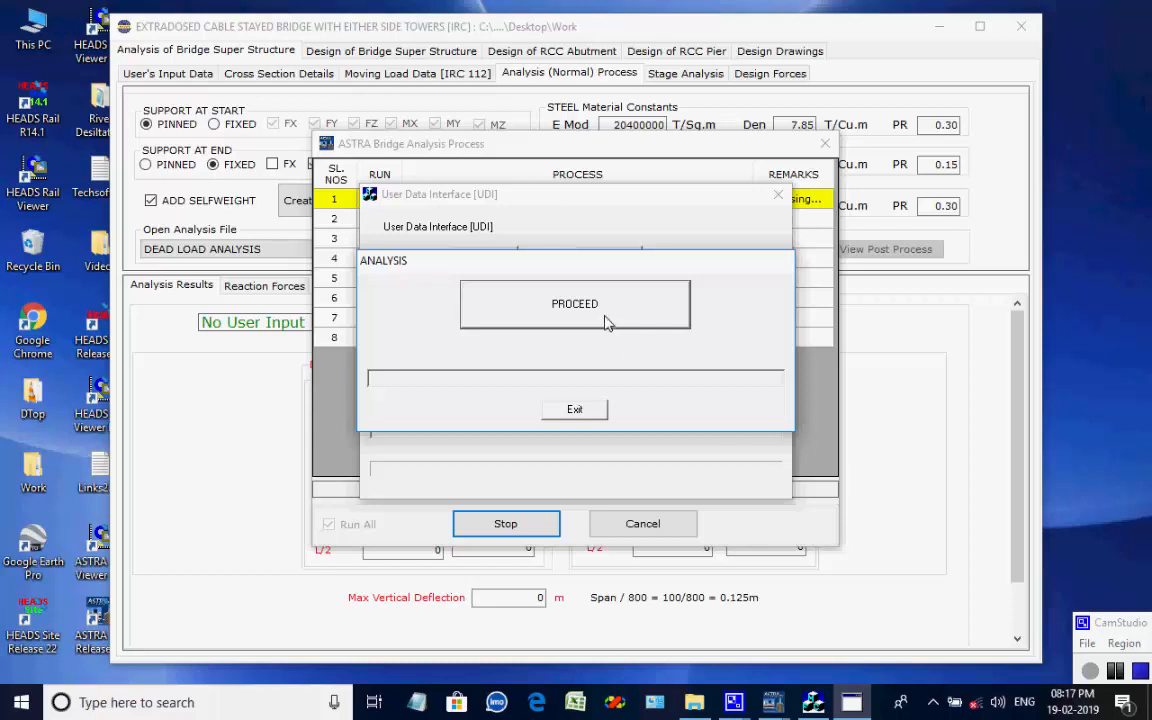
pyautogui.click(607, 321)
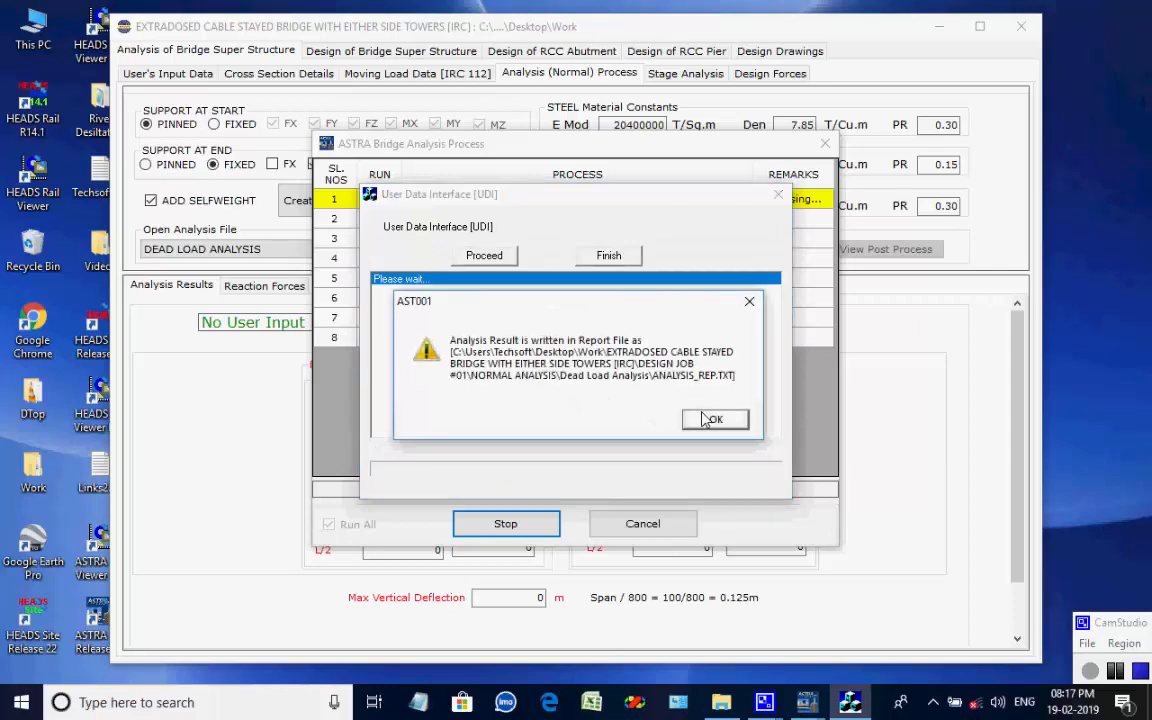
pyautogui.click(709, 420)
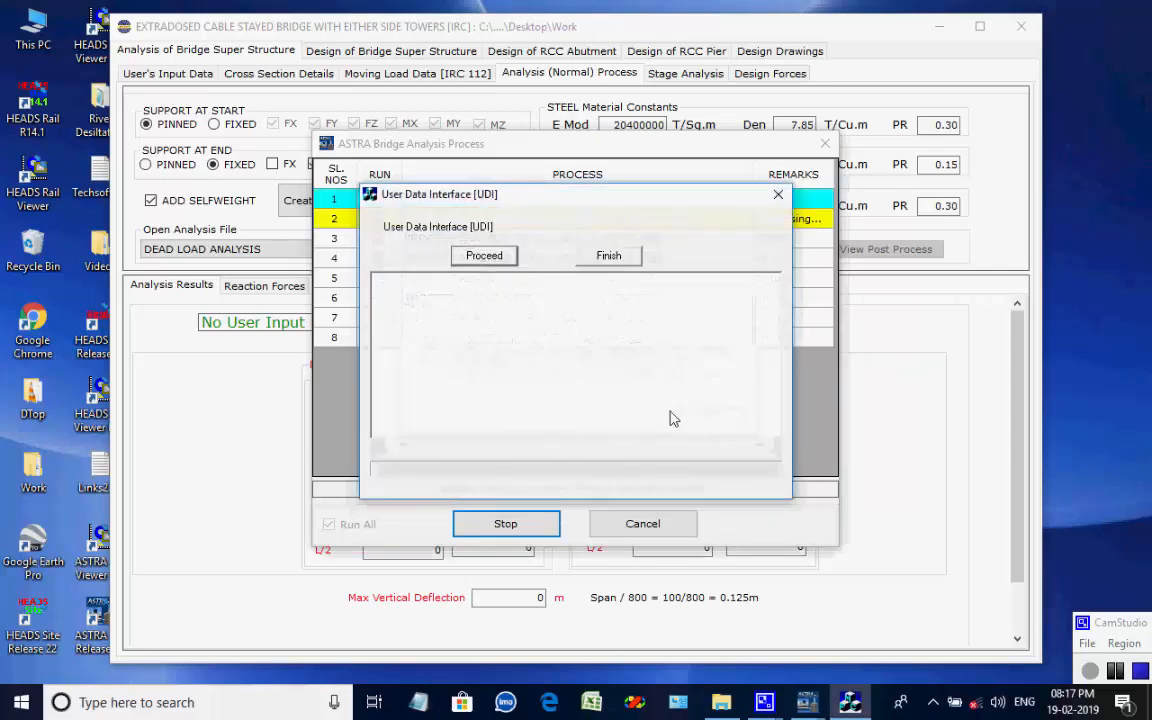
pyautogui.click(486, 256)
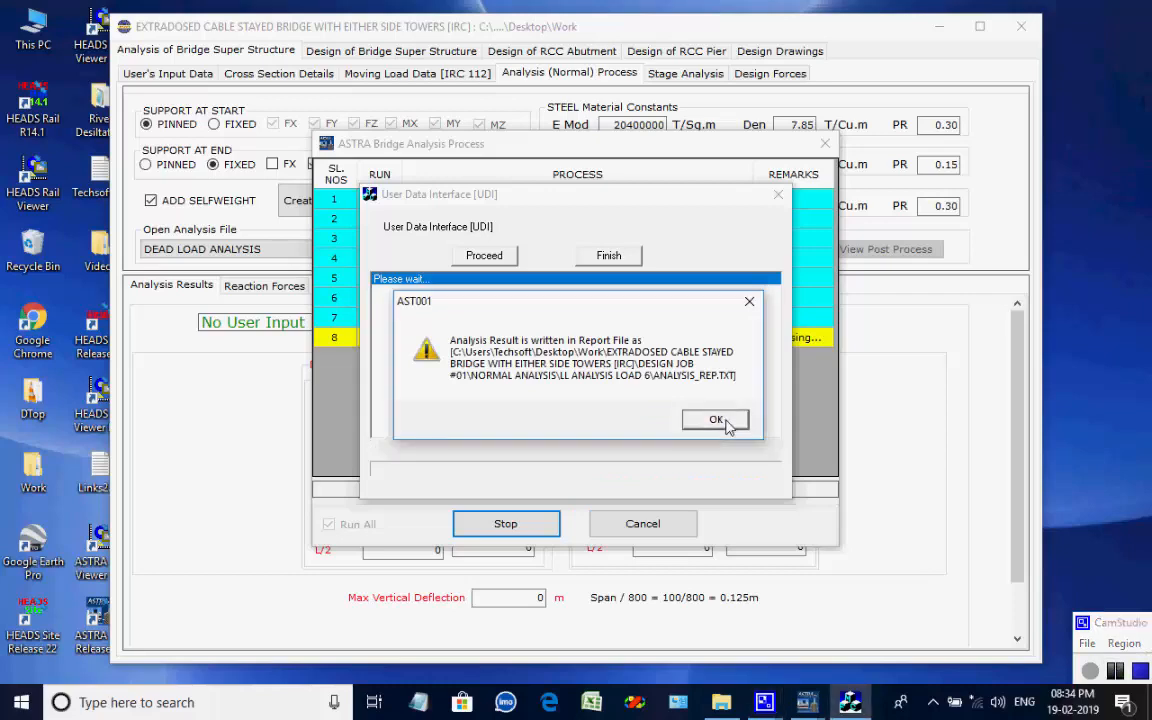
pyautogui.click(730, 420)
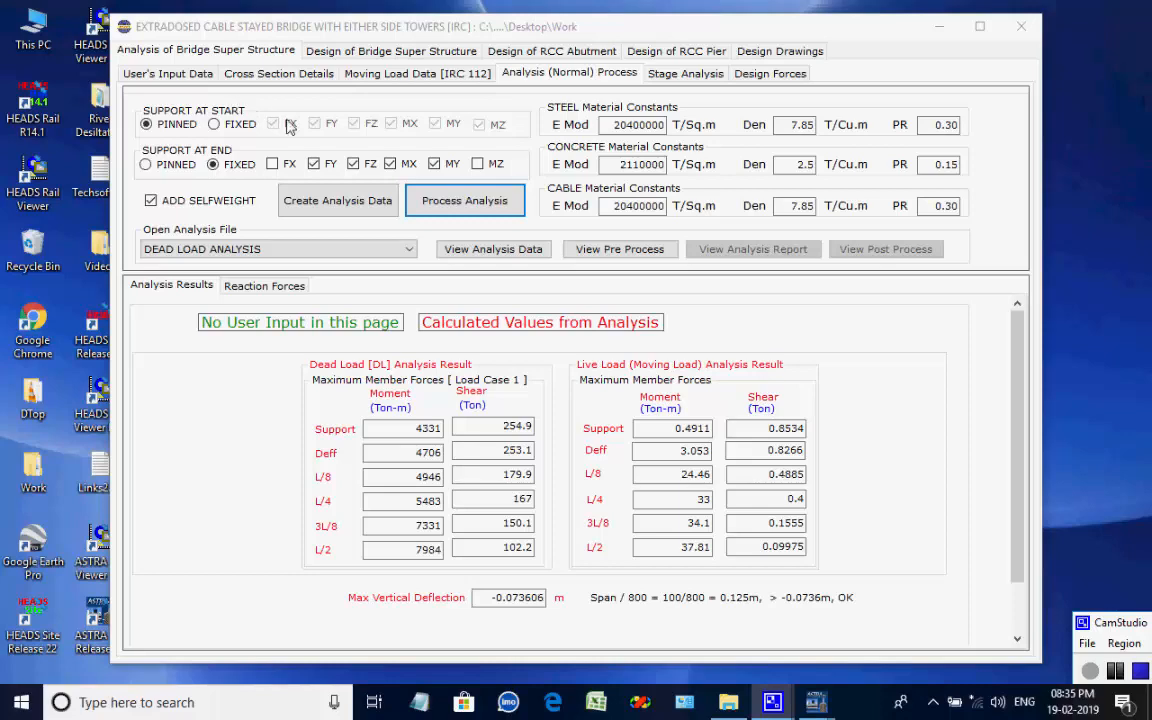
# Review the support settings and reduced material constants for the construction stages in the stage analysis
pyautogui.click(700, 76)
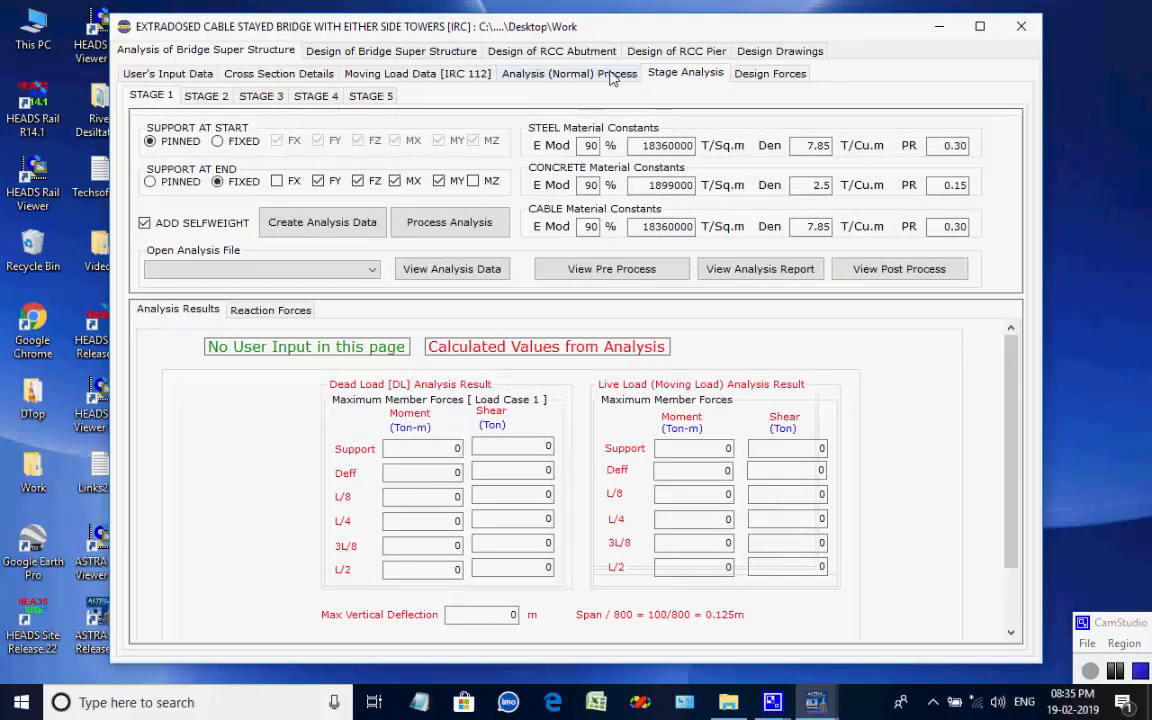
pyautogui.click(203, 97)
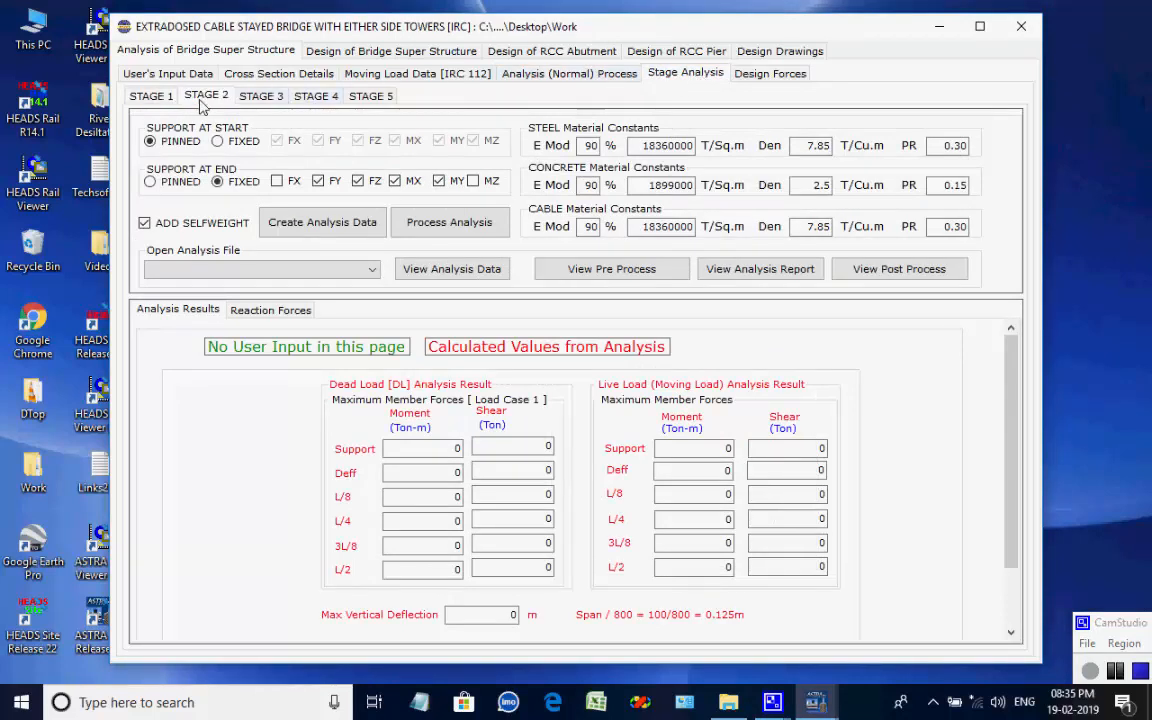
pyautogui.click(263, 100)
pyautogui.click(318, 96)
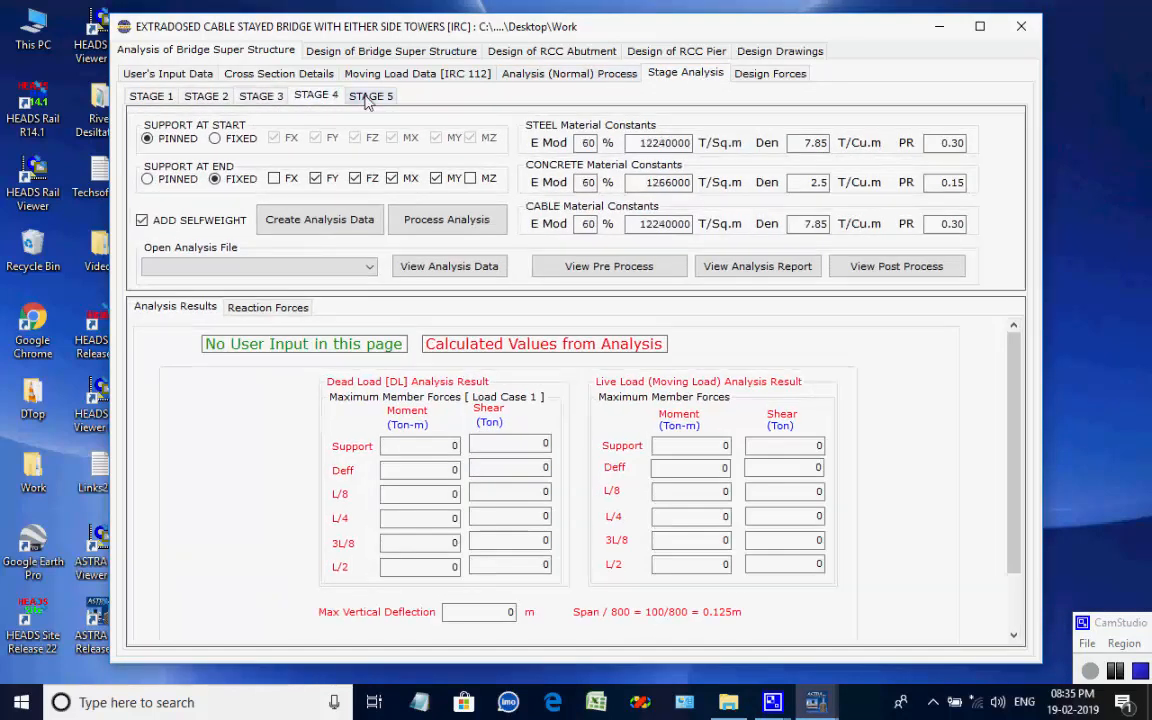
pyautogui.press('Right')
# Create the STAGE 1 dead load and live load analysis input data and check the list of analysis files
pyautogui.click(141, 100)
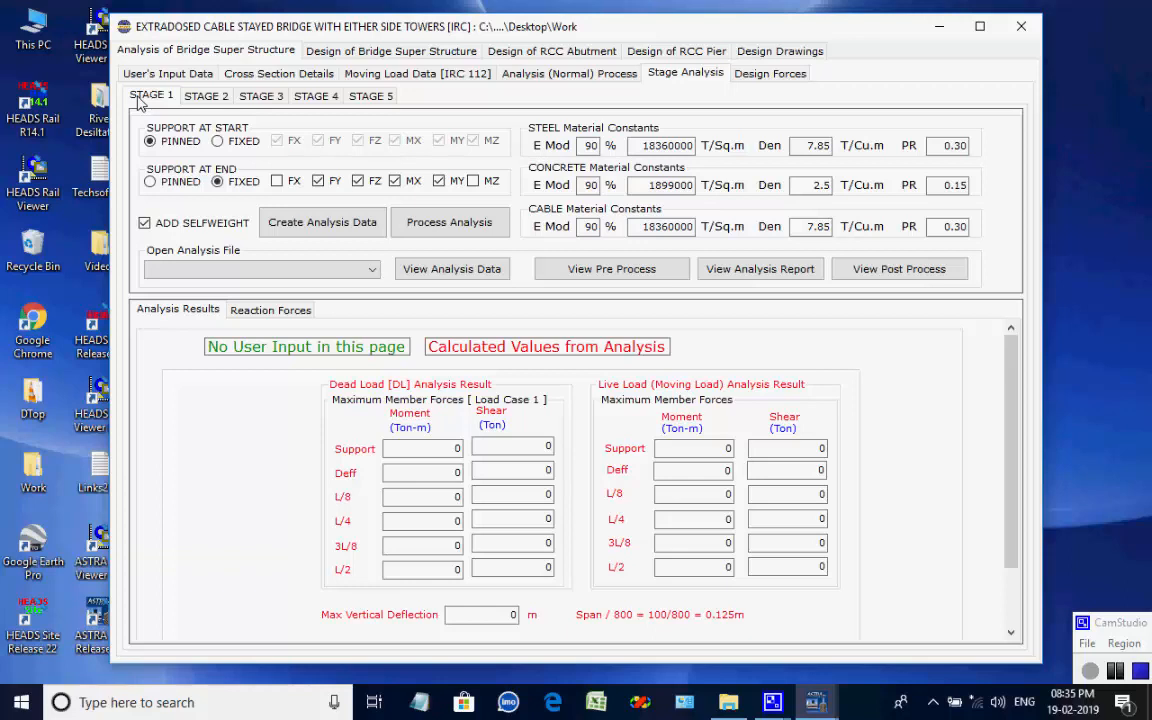
pyautogui.click(305, 224)
pyautogui.click(688, 408)
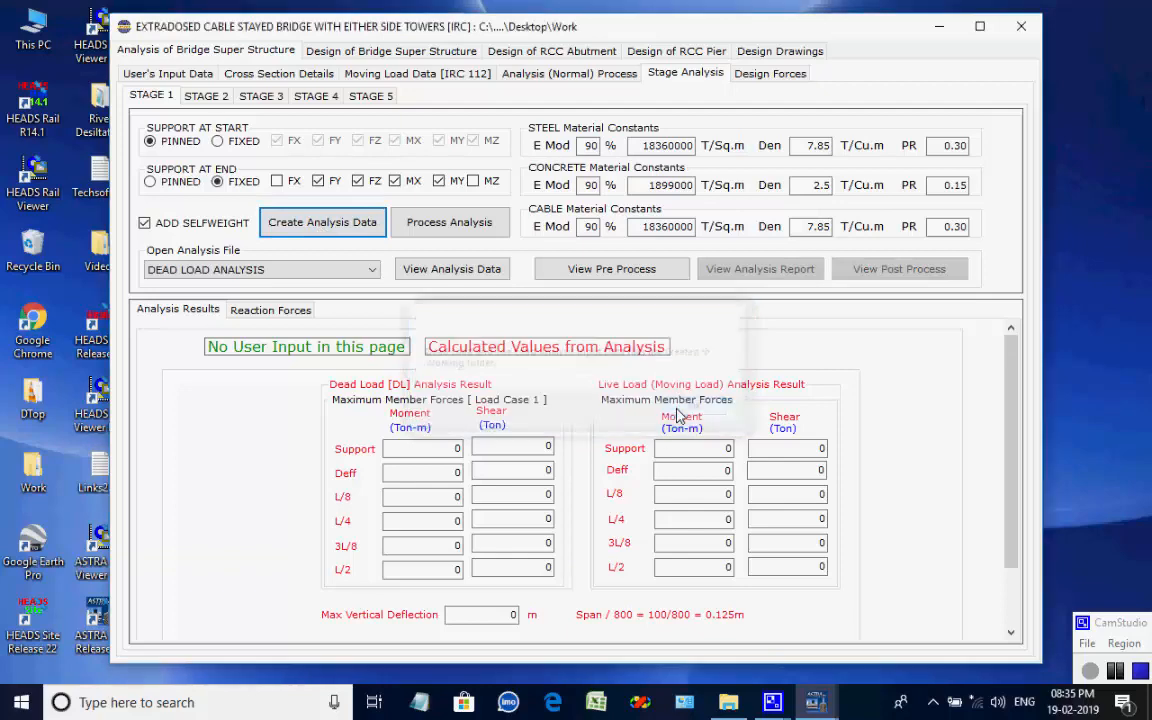
pyautogui.click(372, 270)
pyautogui.click(372, 272)
# Process the STAGE 1 analysis for the dead load, combined and all six live load input files, and look through the results
pyautogui.click(449, 222)
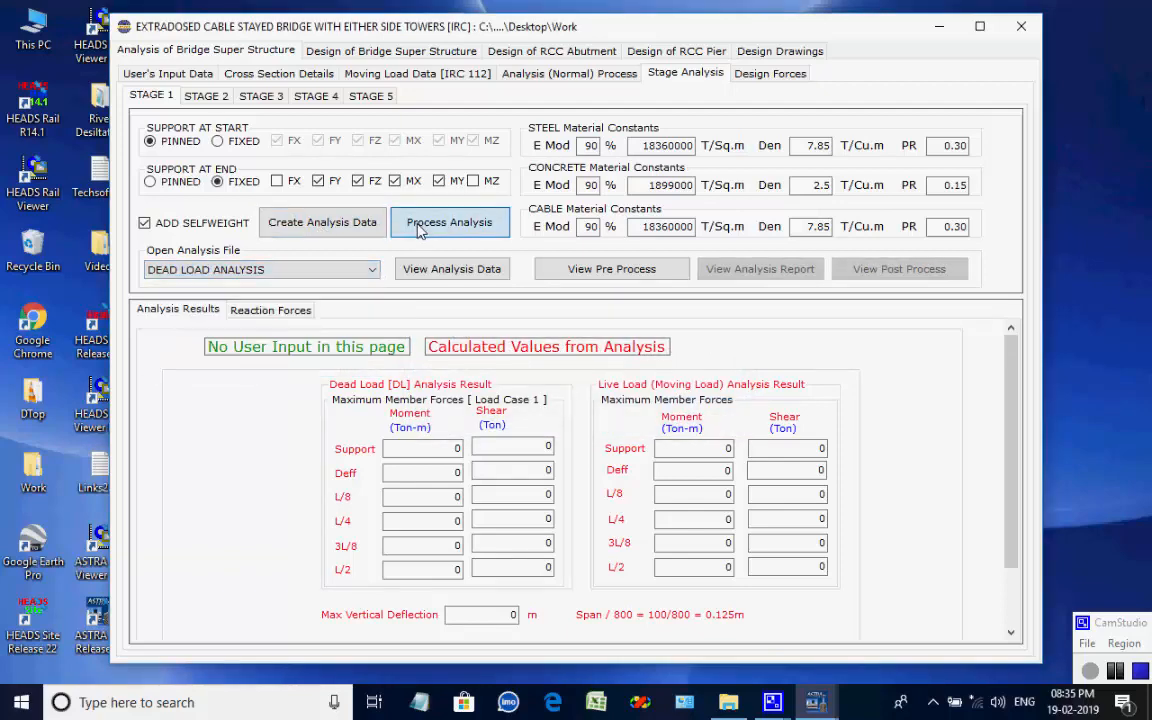
pyautogui.click(494, 530)
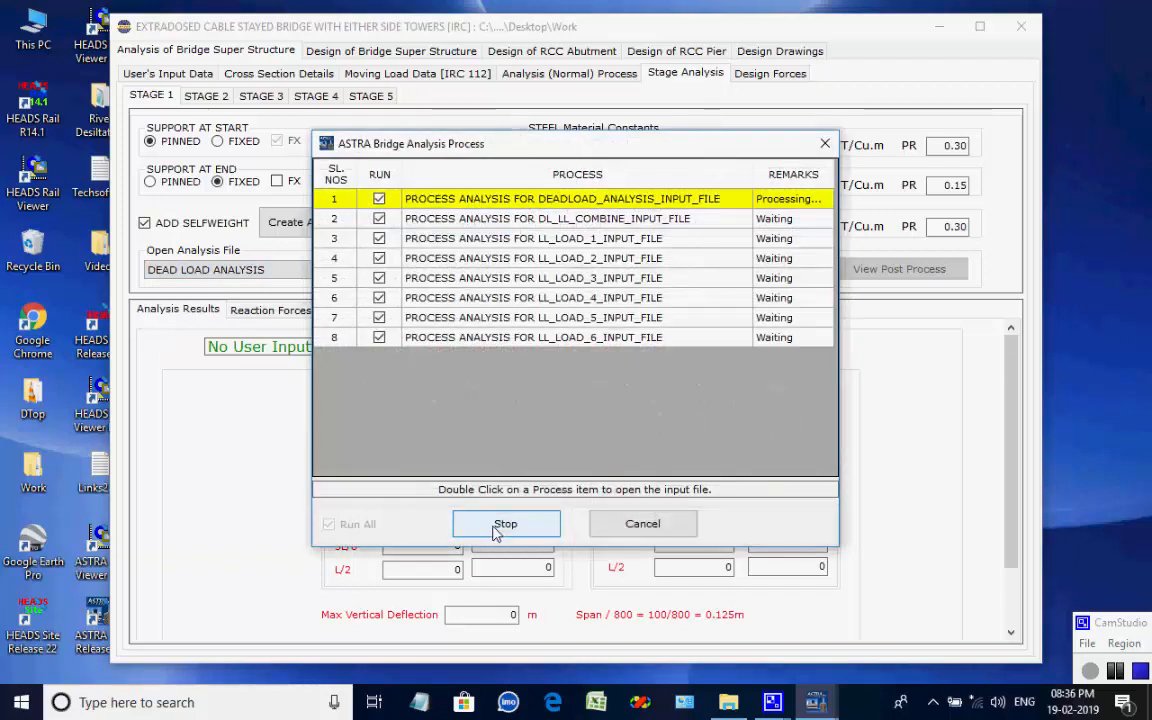
pyautogui.click(499, 255)
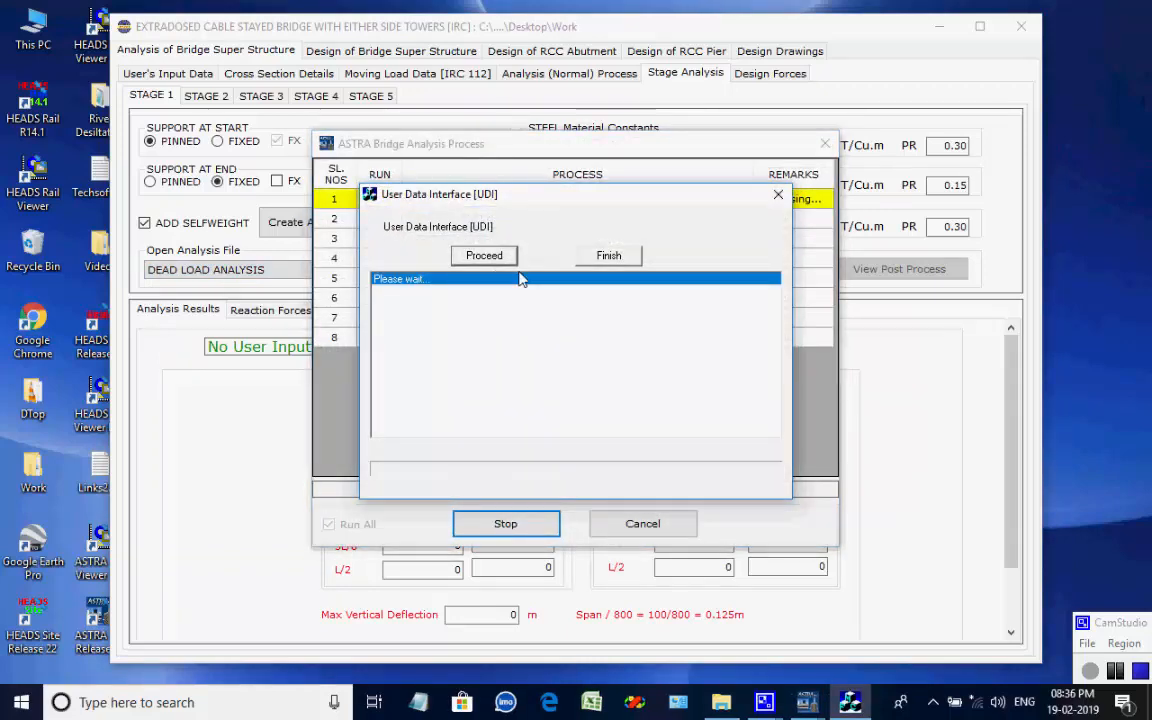
pyautogui.click(690, 412)
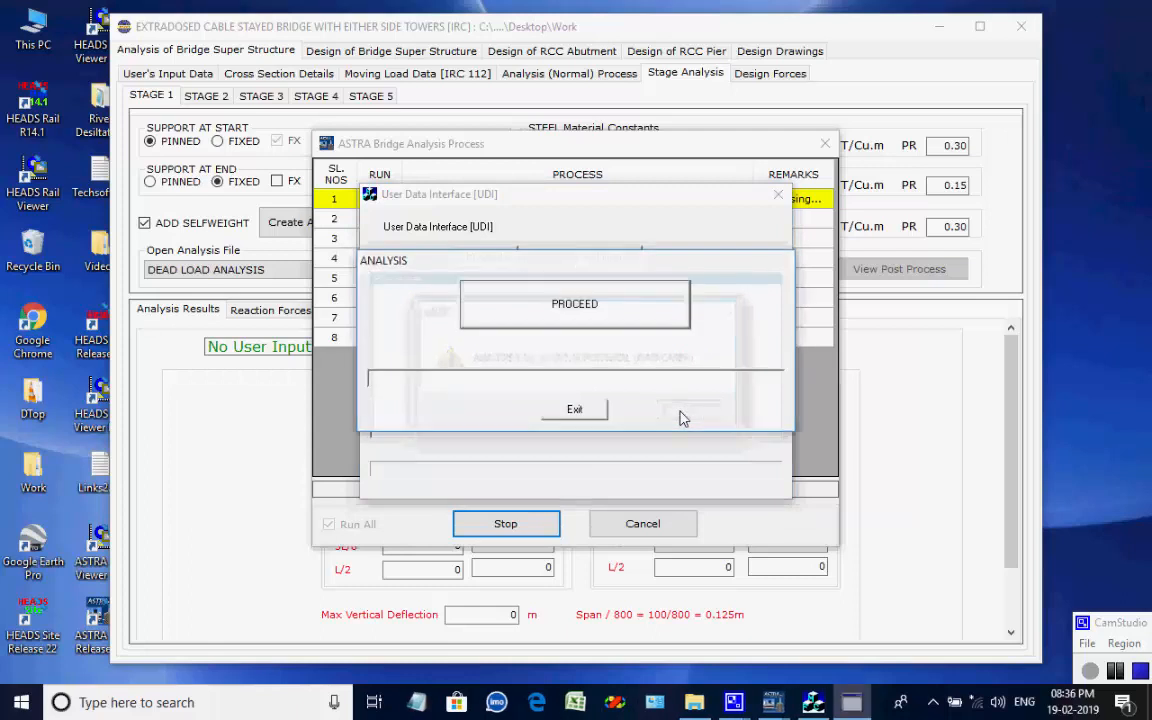
pyautogui.click(613, 321)
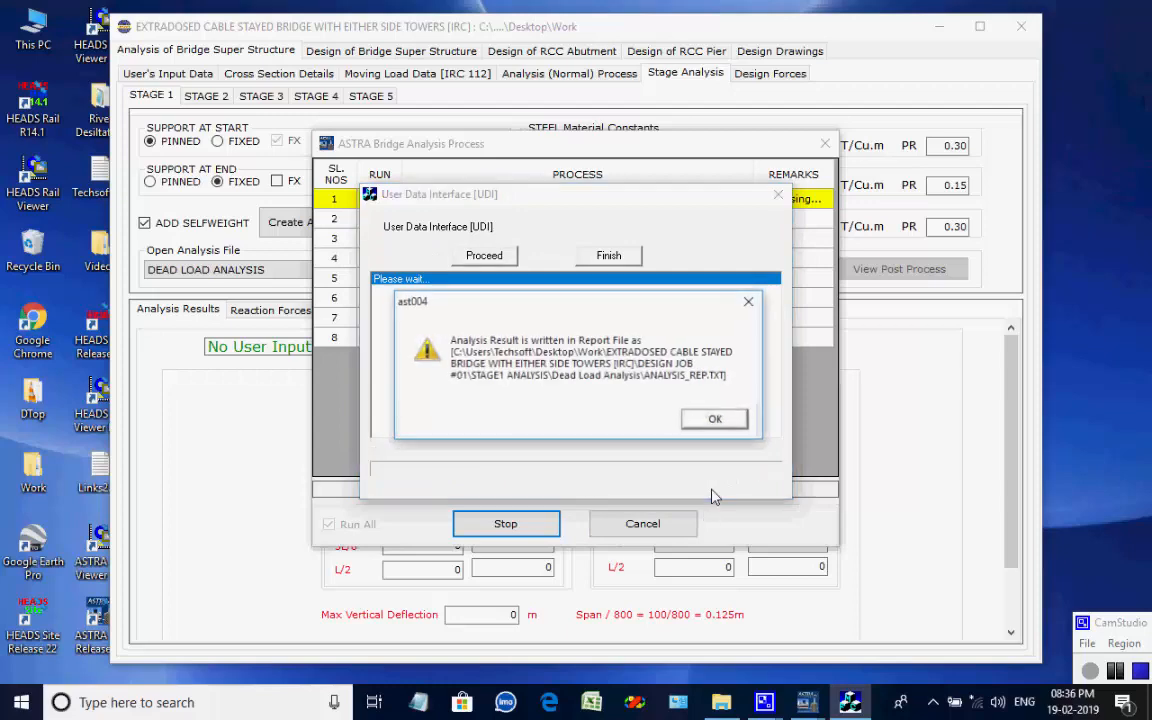
pyautogui.click(716, 419)
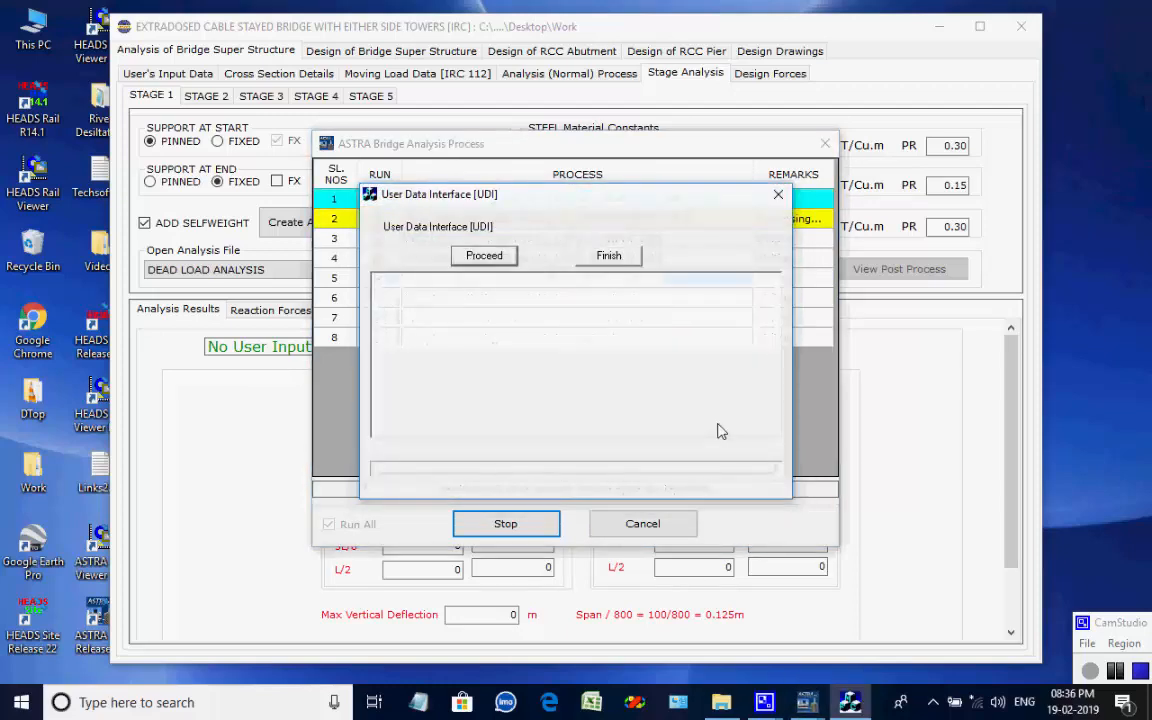
pyautogui.click(500, 256)
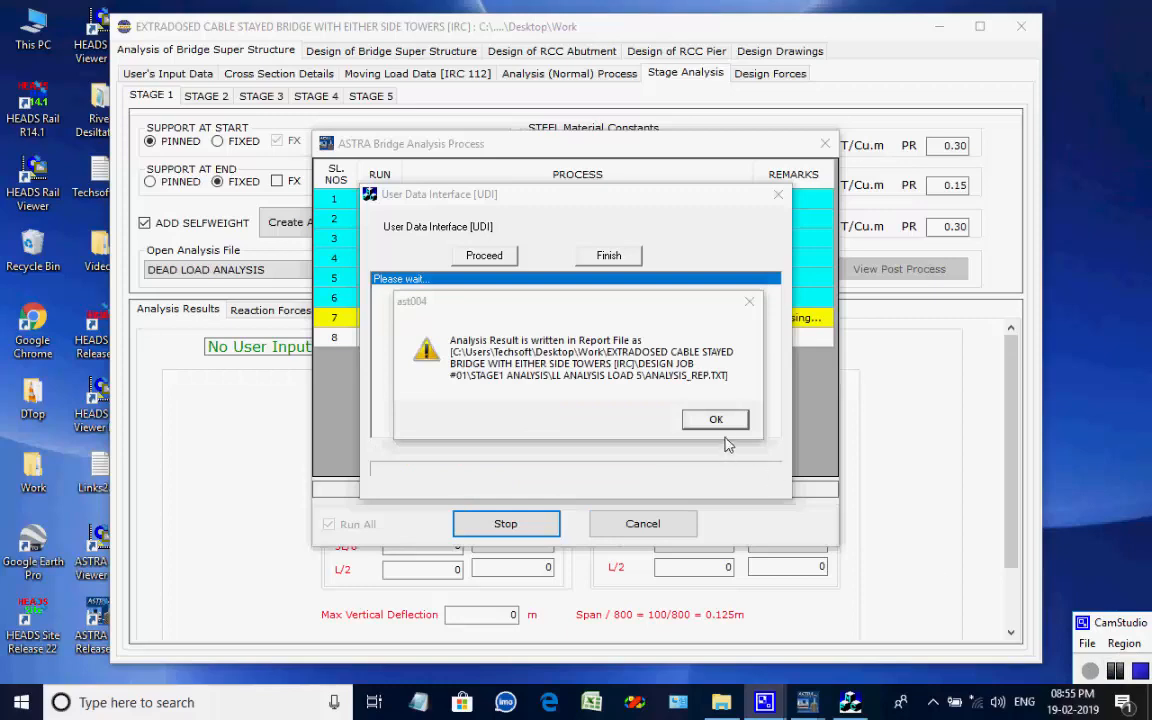
pyautogui.click(726, 427)
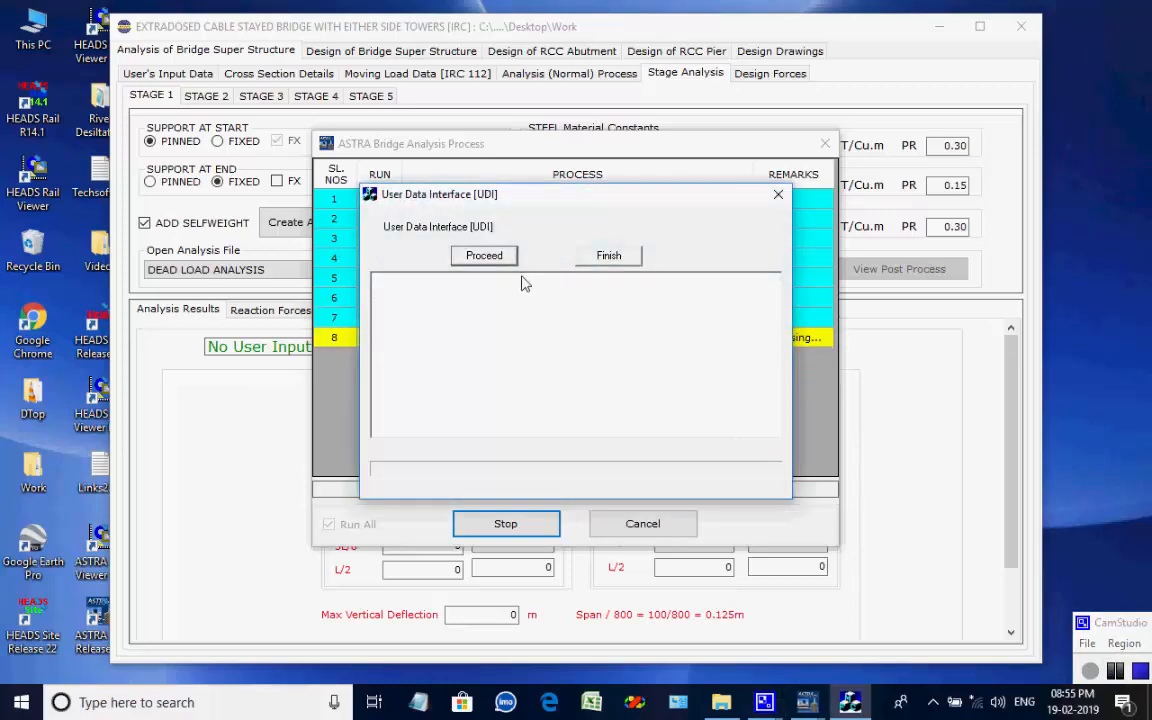
pyautogui.click(502, 256)
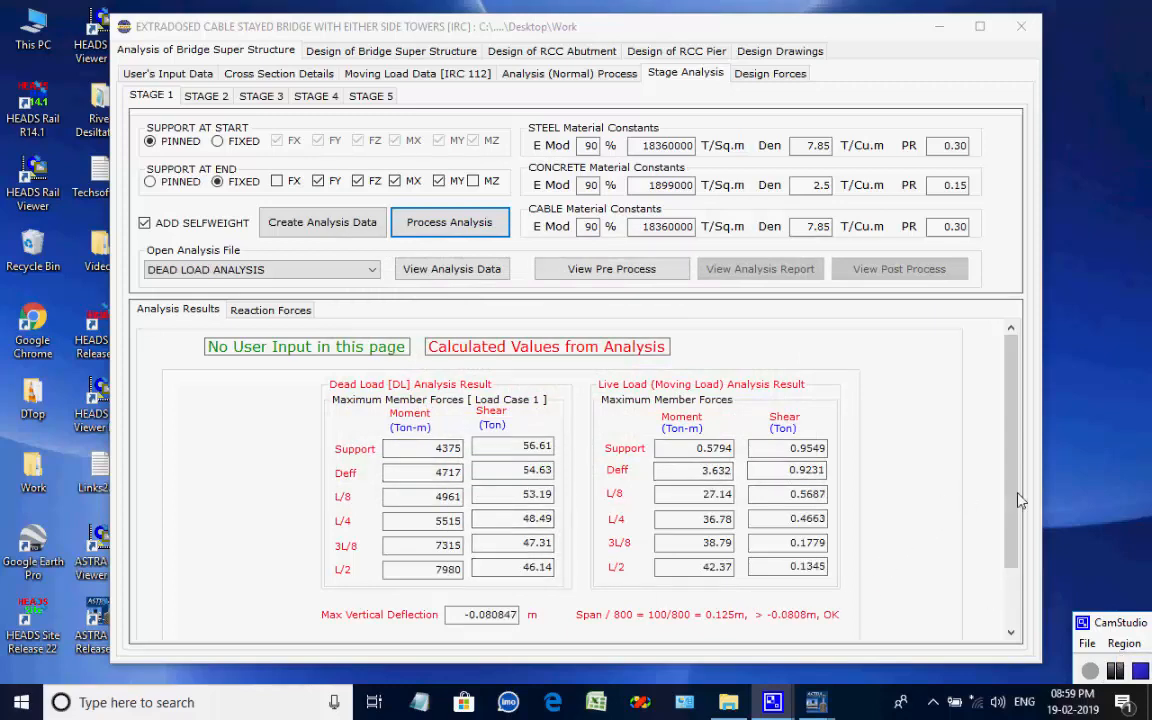
pyautogui.click(1007, 578)
pyautogui.scroll(3, 1007, 578)
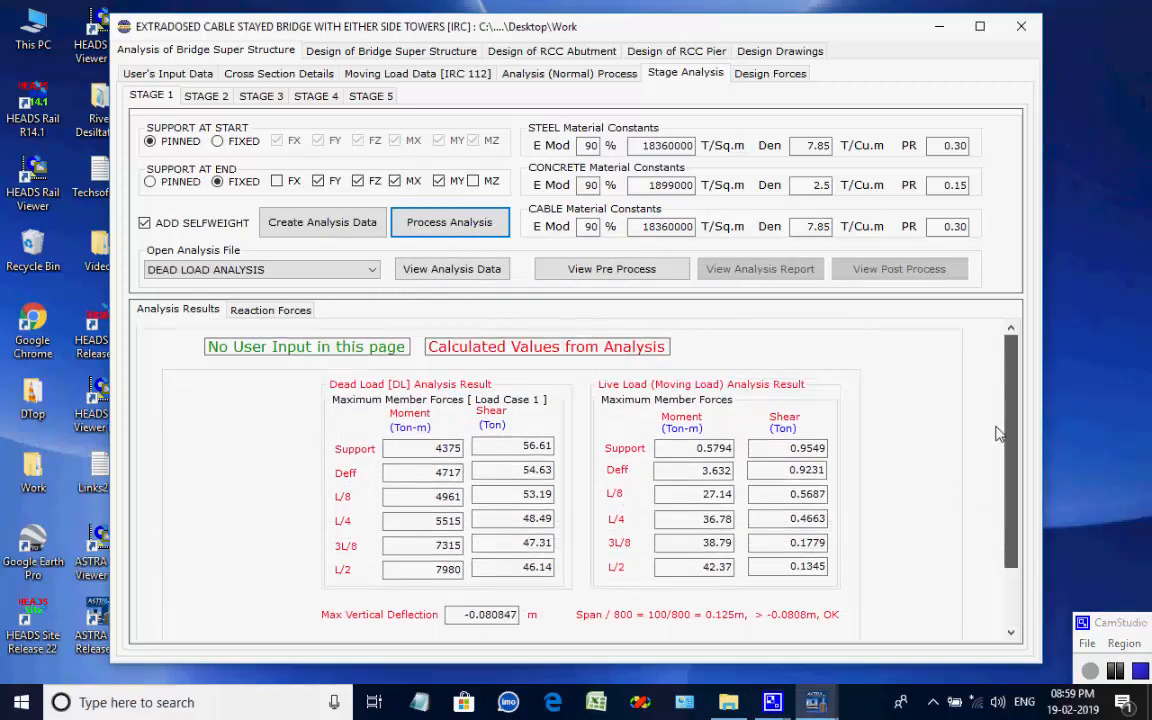
# Create the STAGE 2 analysis input data for dead and live loads and check its analysis file list
pyautogui.click(226, 95)
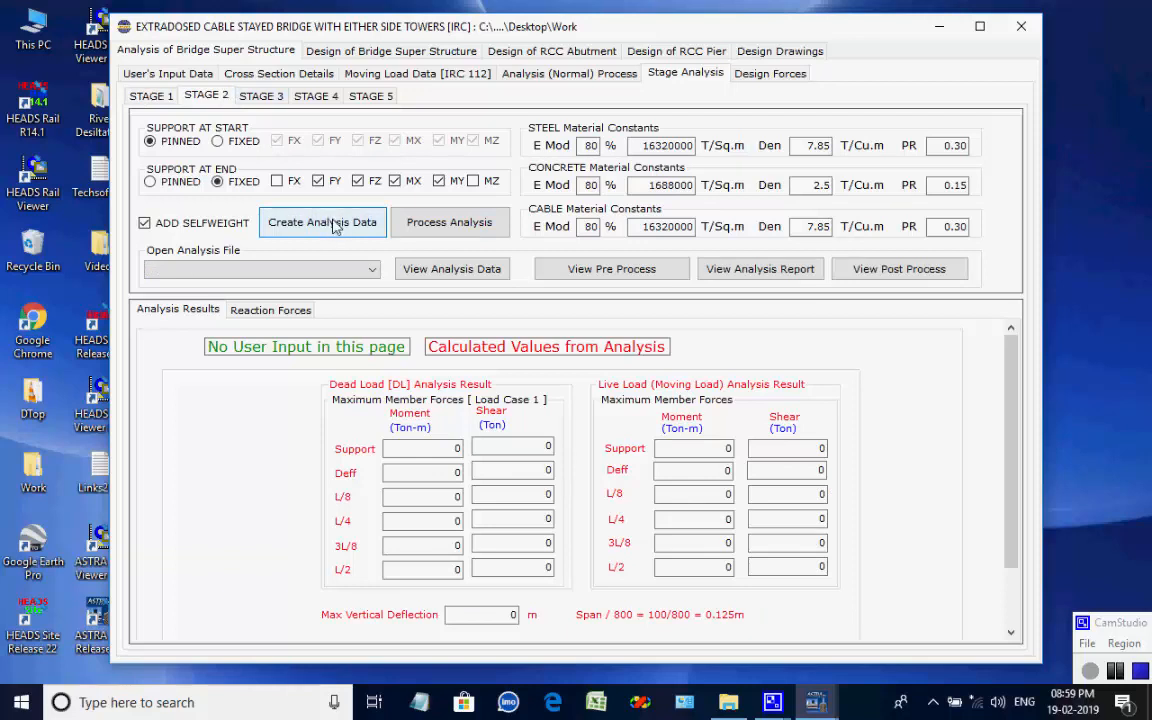
pyautogui.click(335, 226)
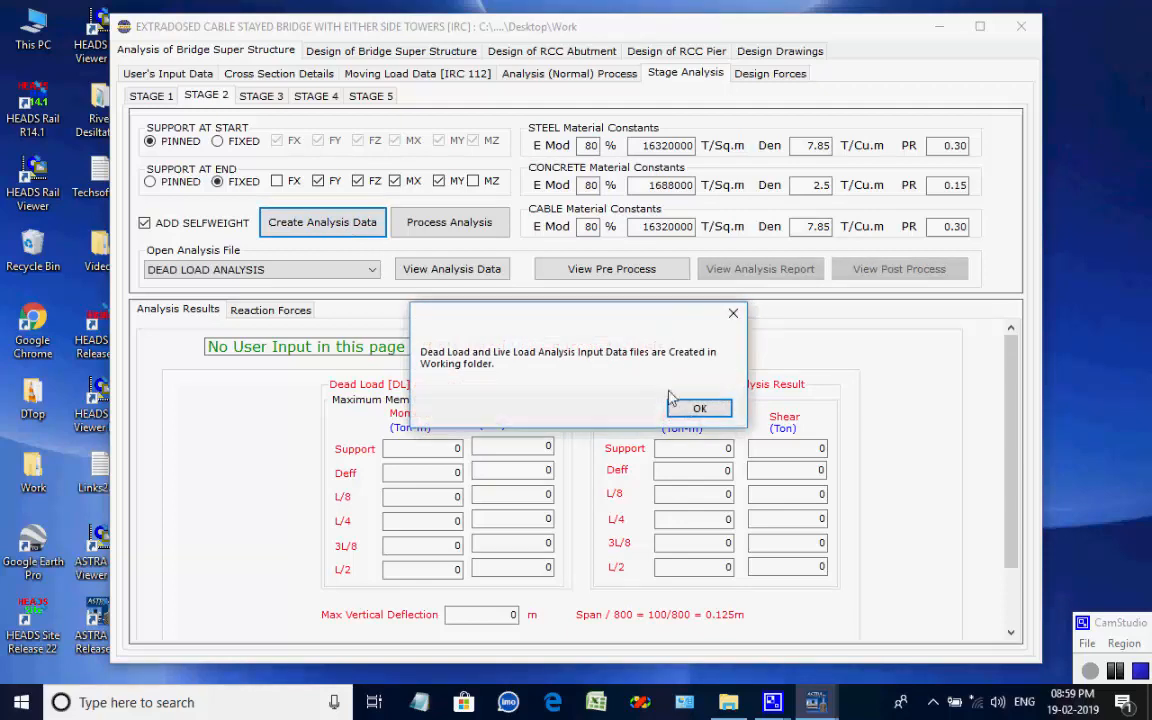
pyautogui.click(697, 409)
pyautogui.click(372, 270)
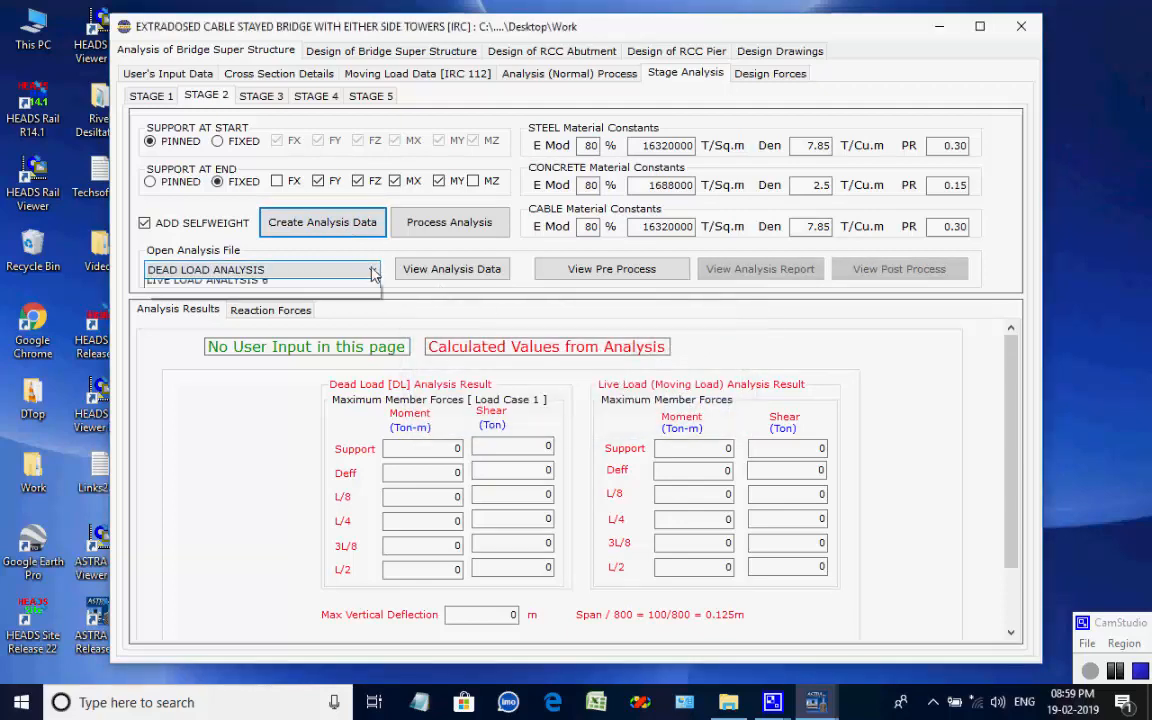
pyautogui.click(372, 270)
# Process the STAGE 2 analysis for the dead load, combined and all six live load input files
pyautogui.click(445, 225)
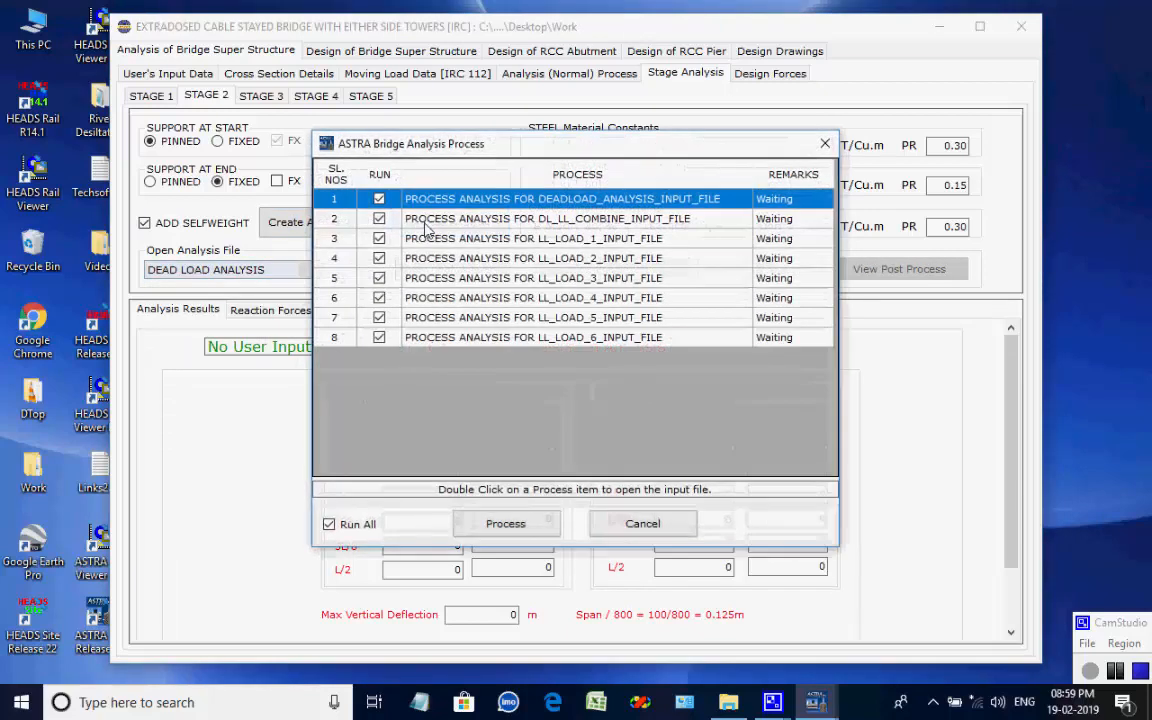
pyautogui.click(490, 524)
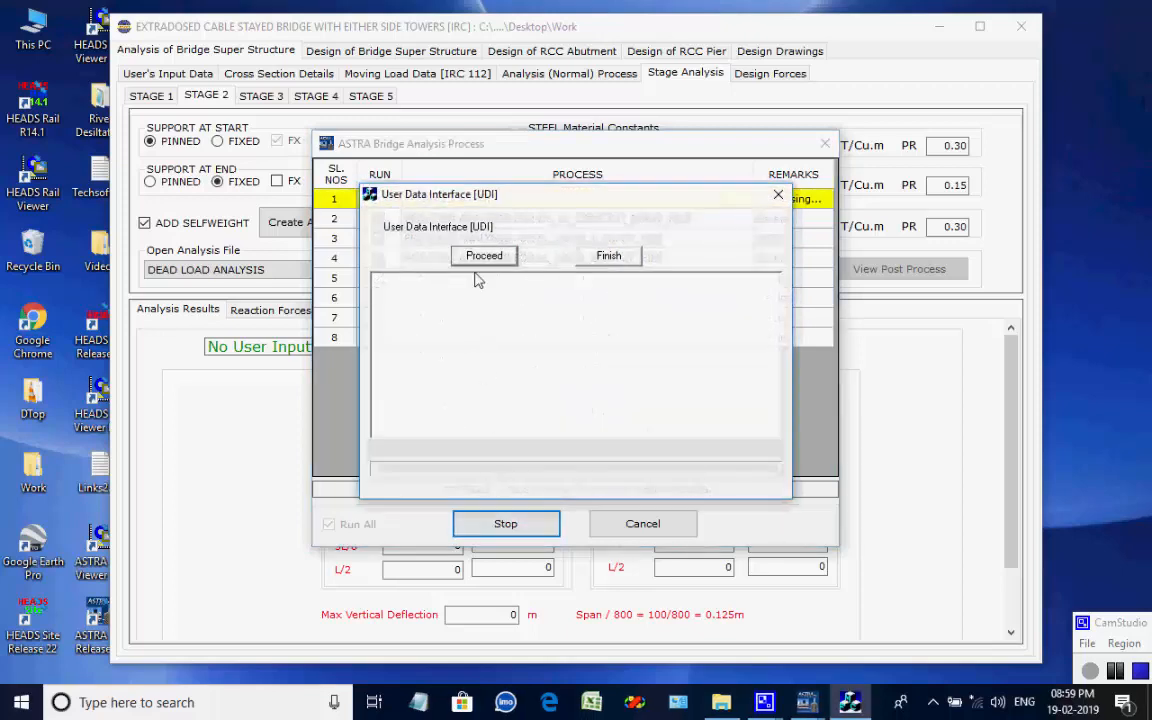
pyautogui.click(484, 257)
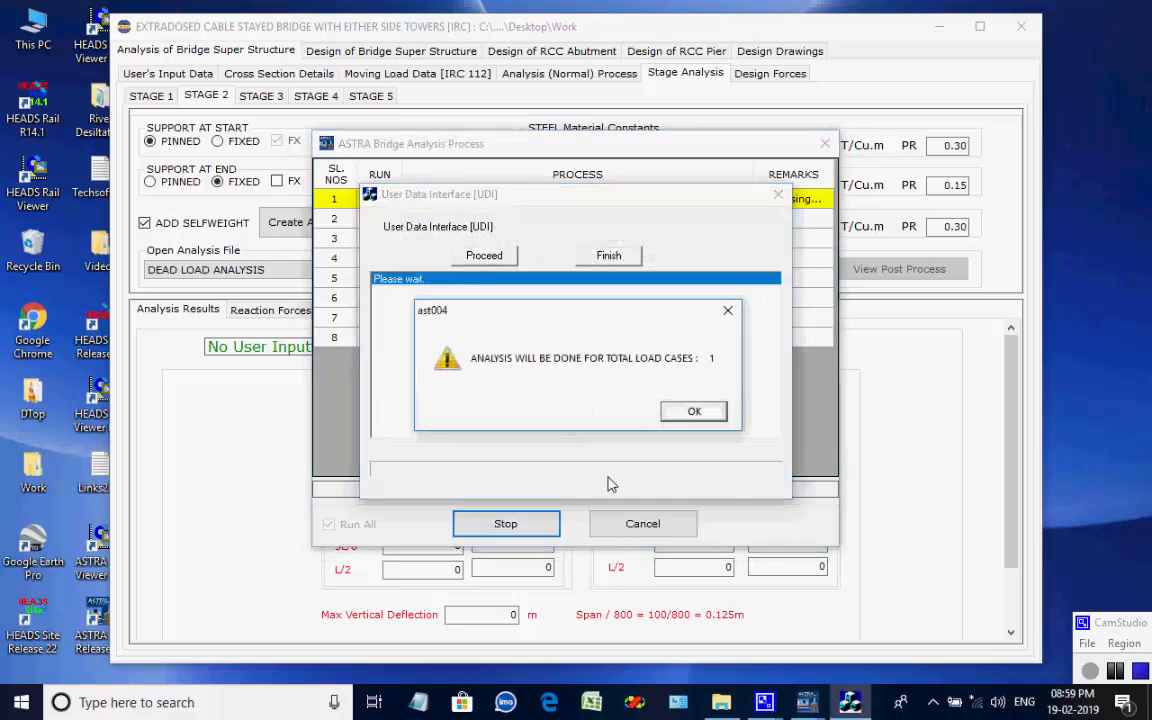
pyautogui.click(686, 415)
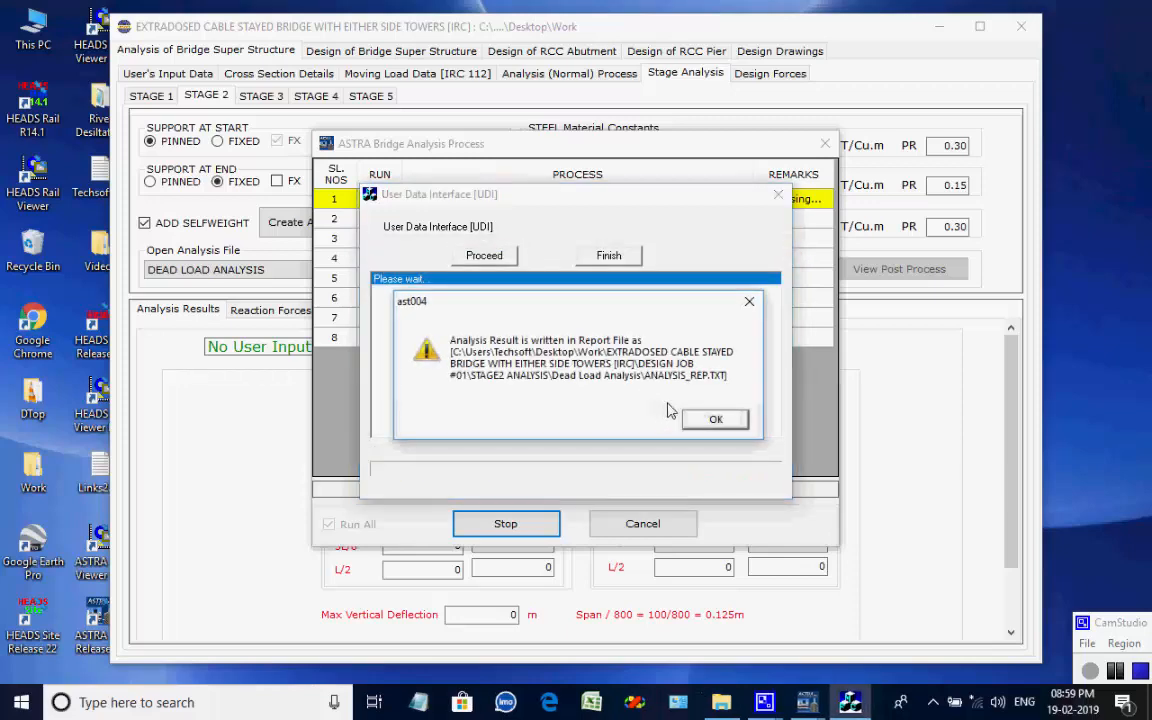
pyautogui.click(699, 420)
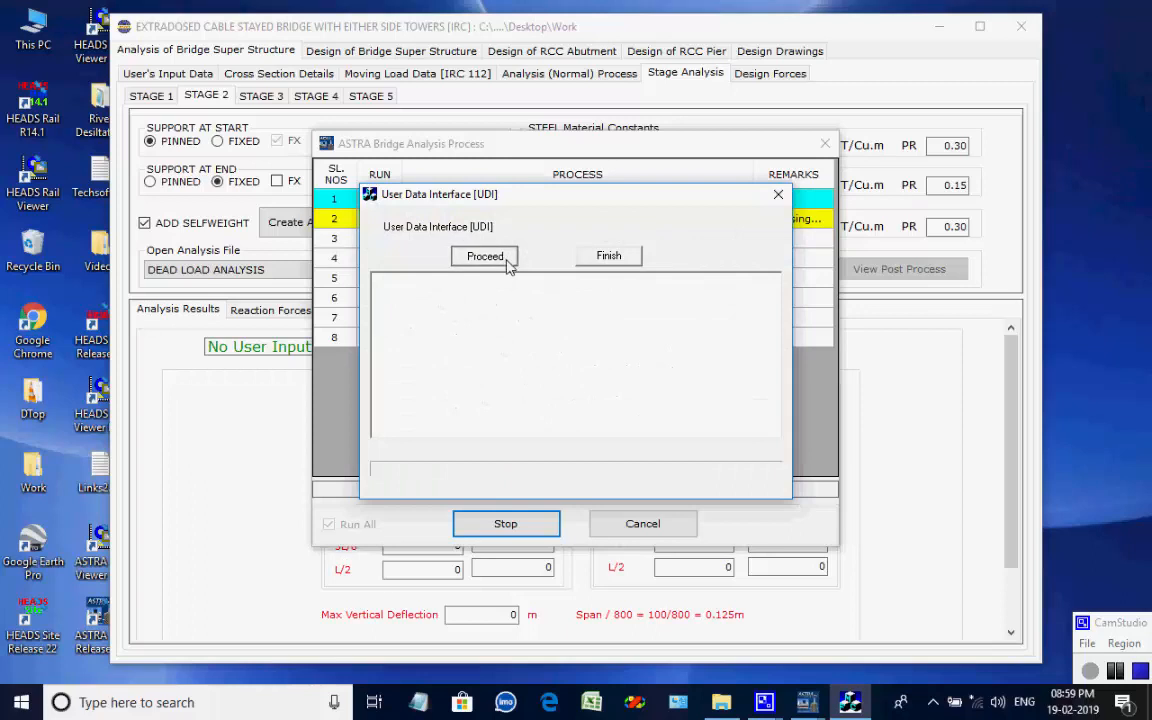
pyautogui.click(488, 256)
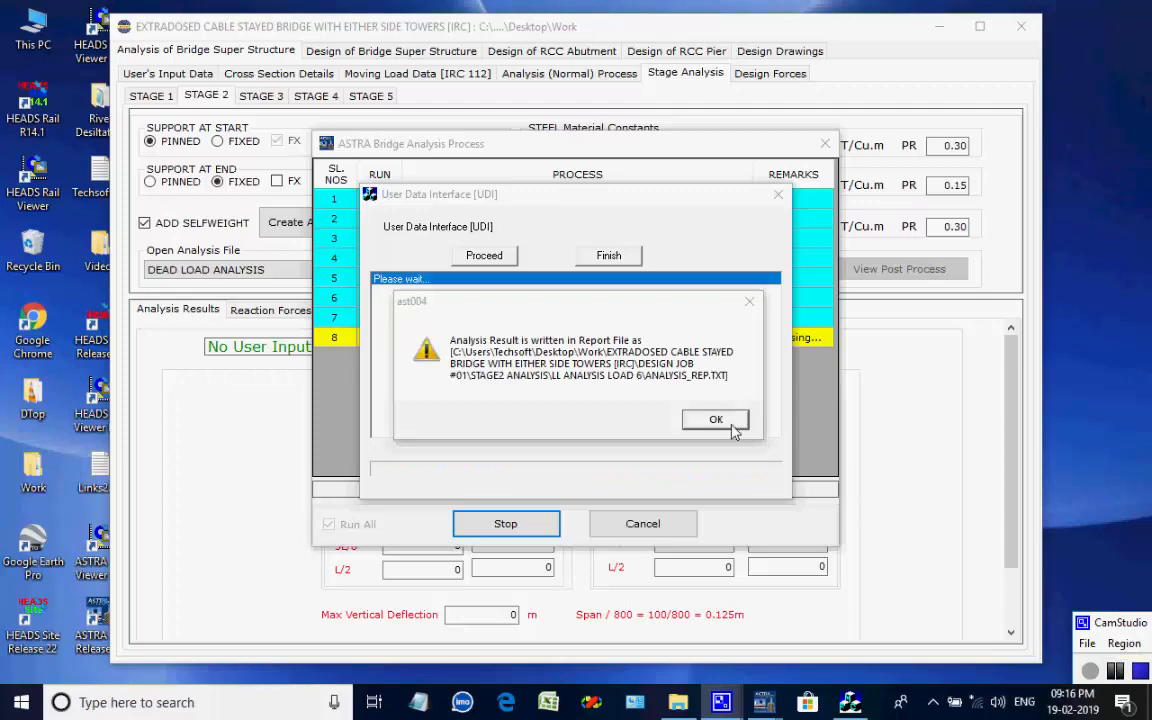
pyautogui.click(728, 421)
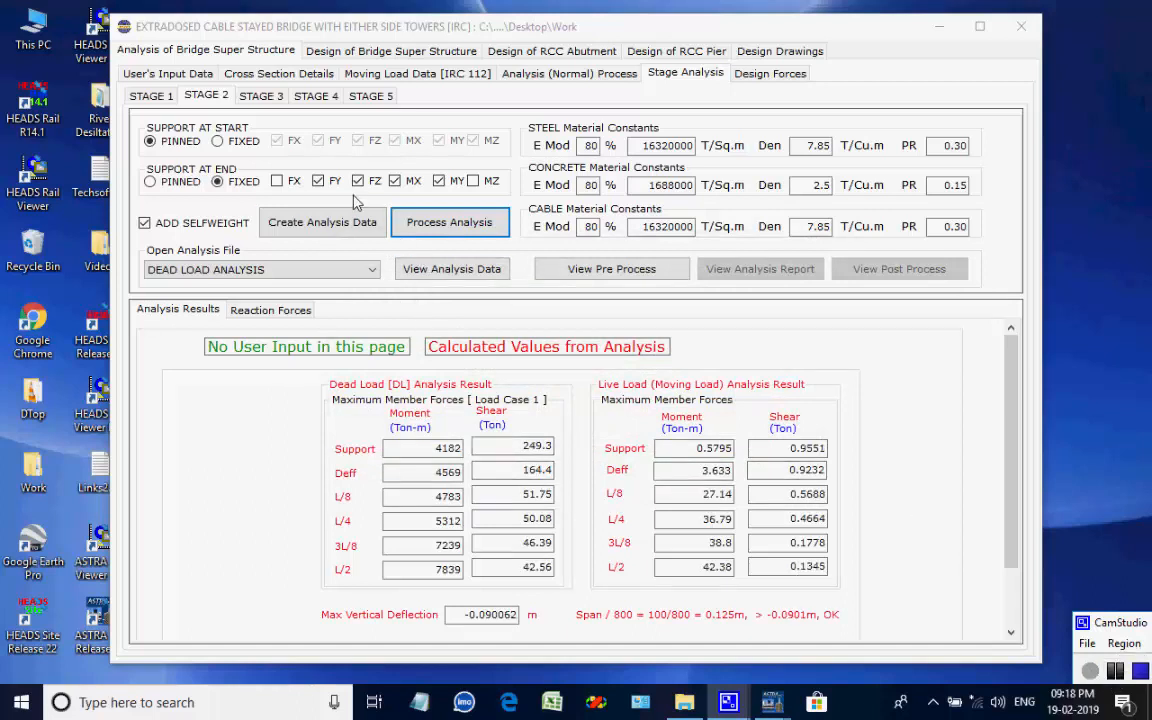
# Create the STAGE 3 dead load and live load analysis input data and check its list of analysis files
pyautogui.click(274, 98)
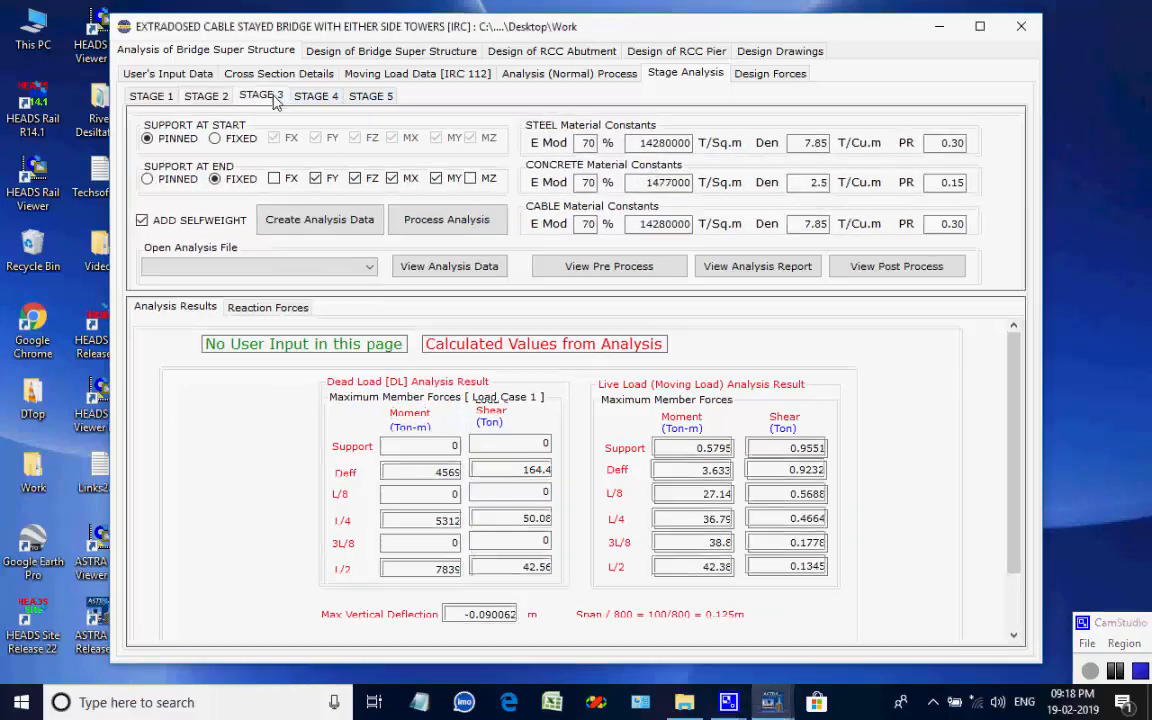
pyautogui.click(316, 226)
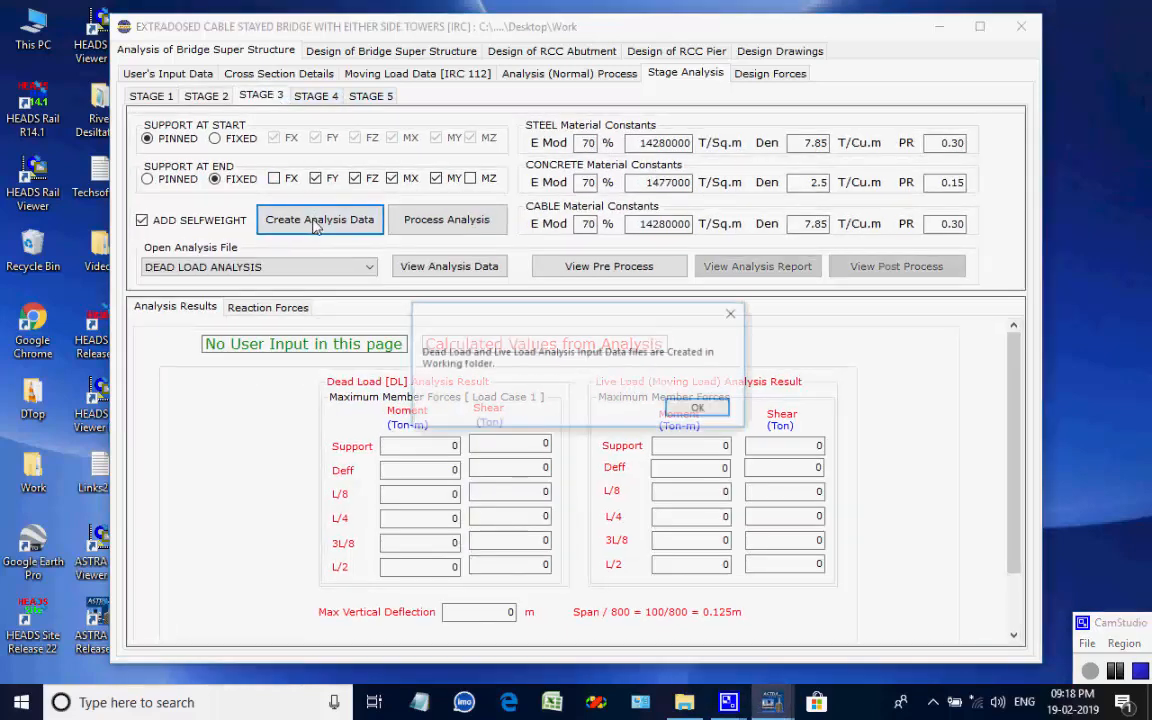
pyautogui.click(681, 413)
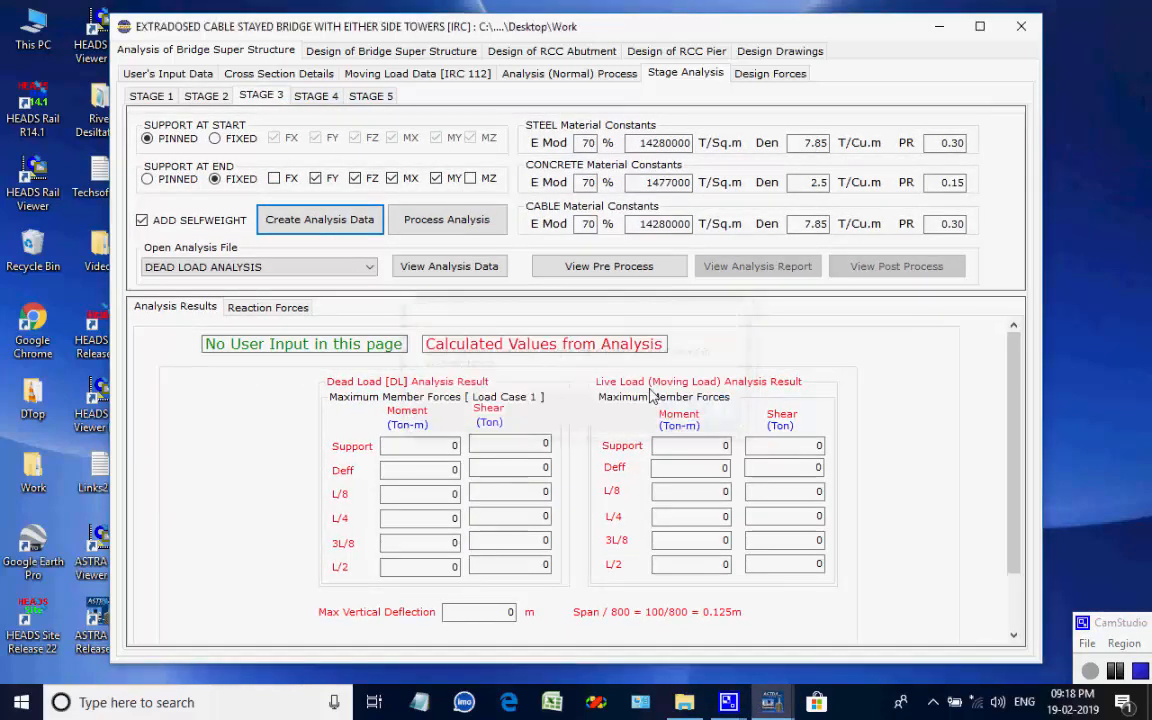
pyautogui.click(369, 266)
pyautogui.click(300, 283)
# Process the STAGE 3 analysis for the dead load, combined and all six live load input files
pyautogui.click(416, 230)
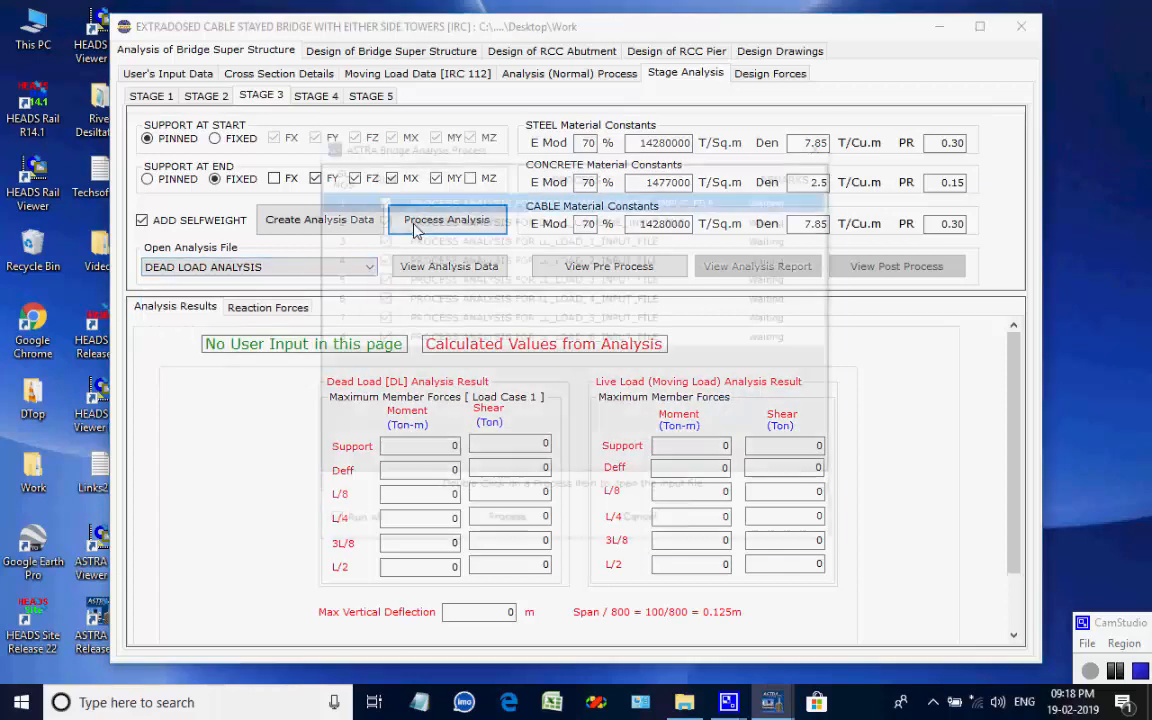
pyautogui.click(507, 528)
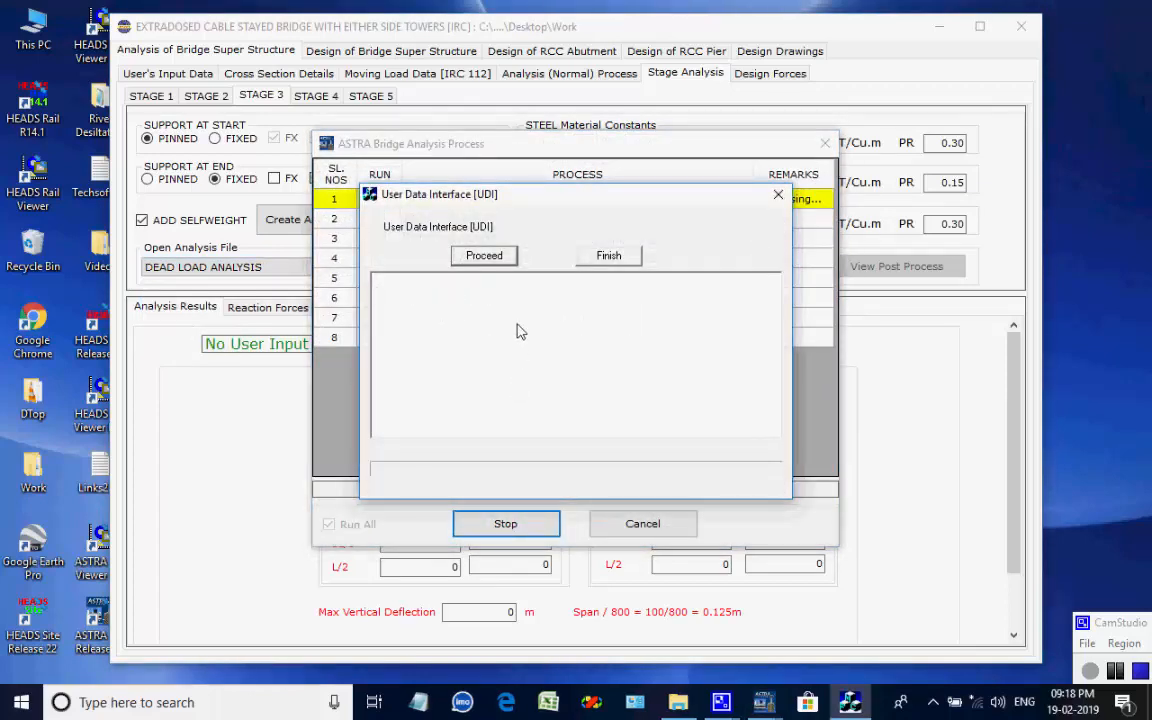
pyautogui.click(511, 258)
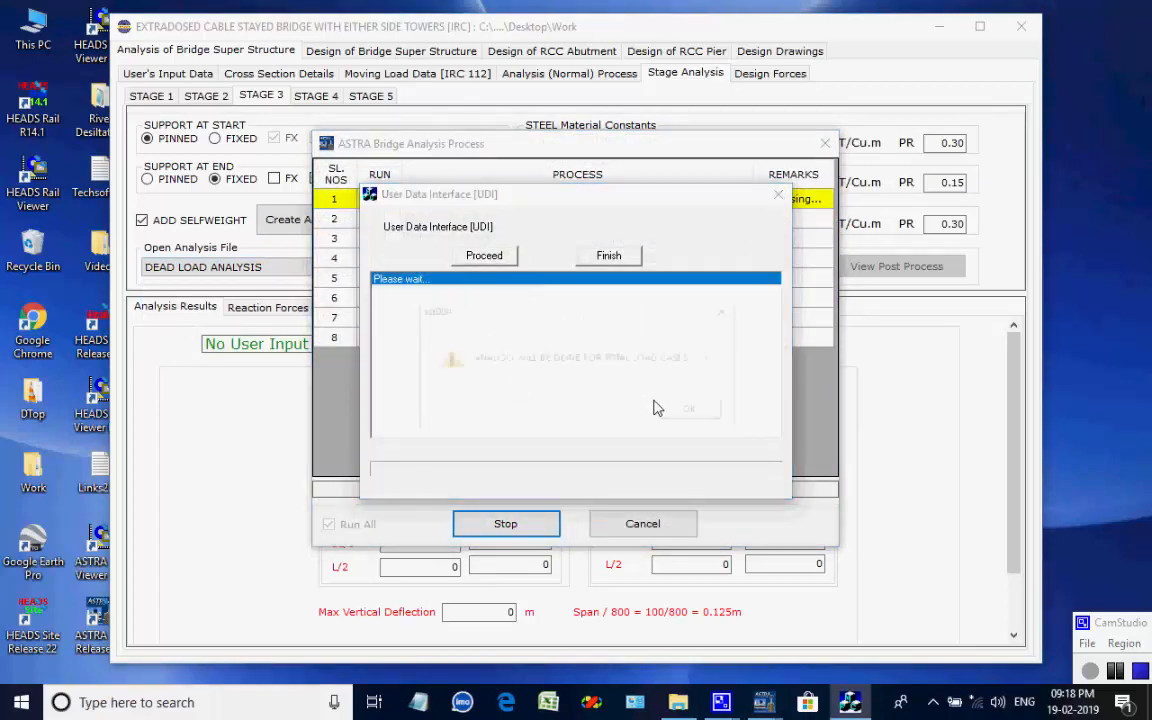
pyautogui.click(667, 415)
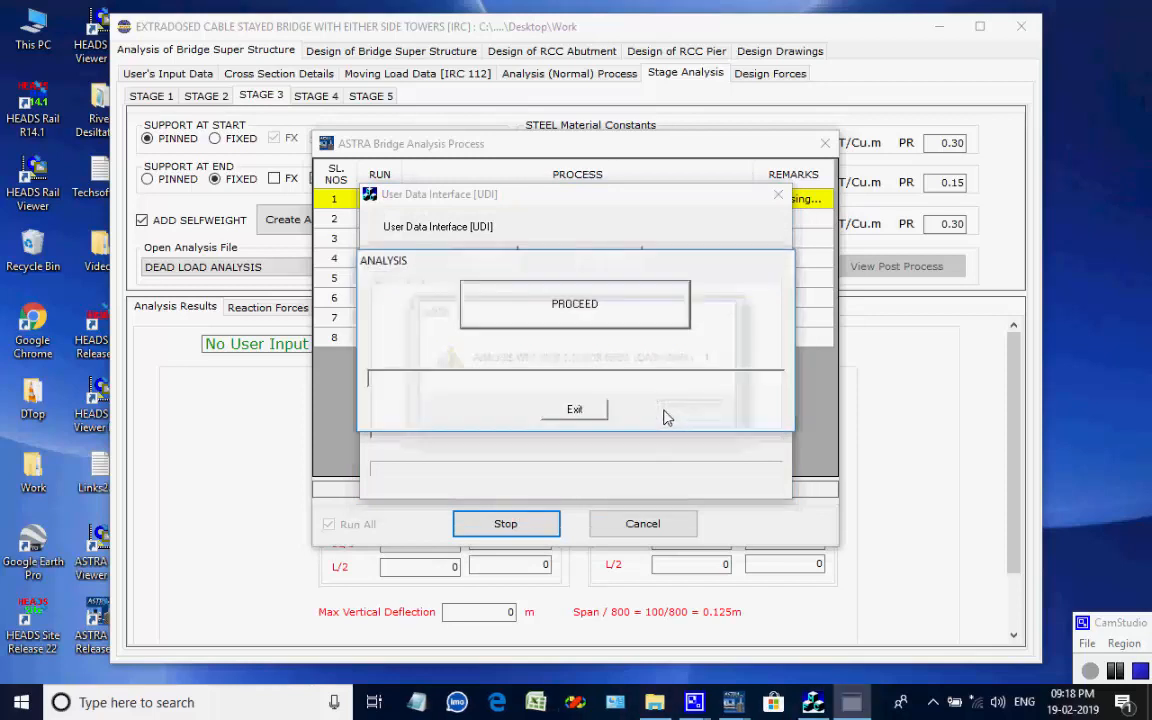
pyautogui.click(614, 326)
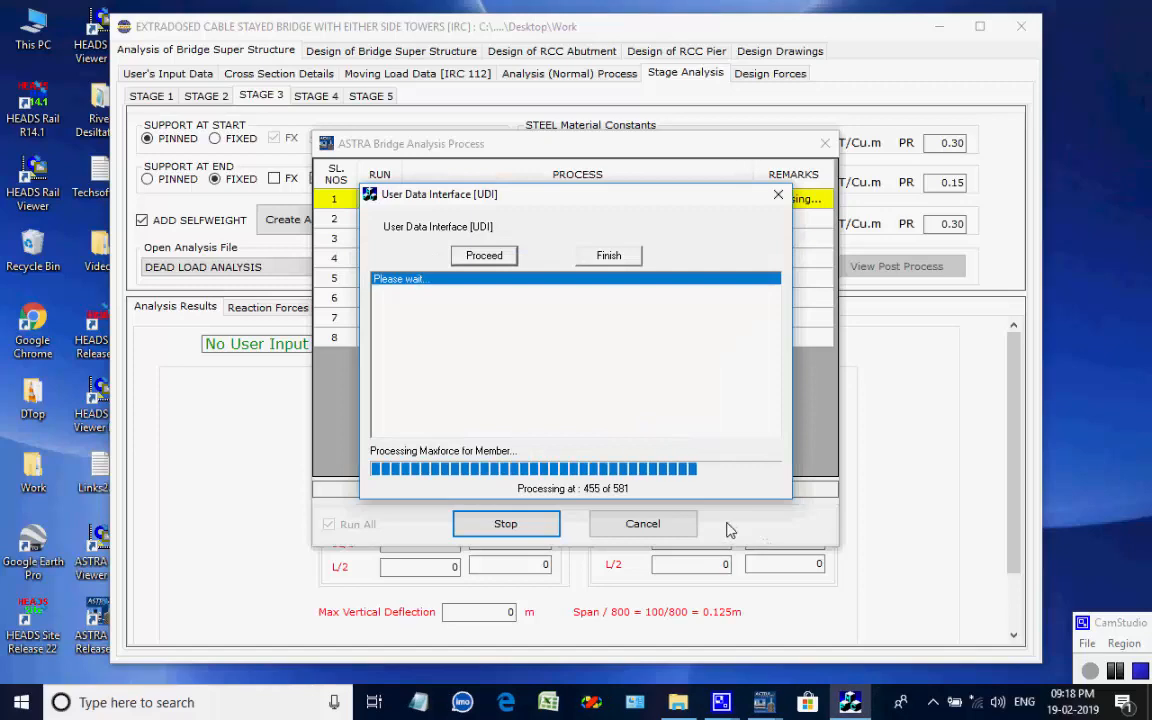
pyautogui.click(728, 419)
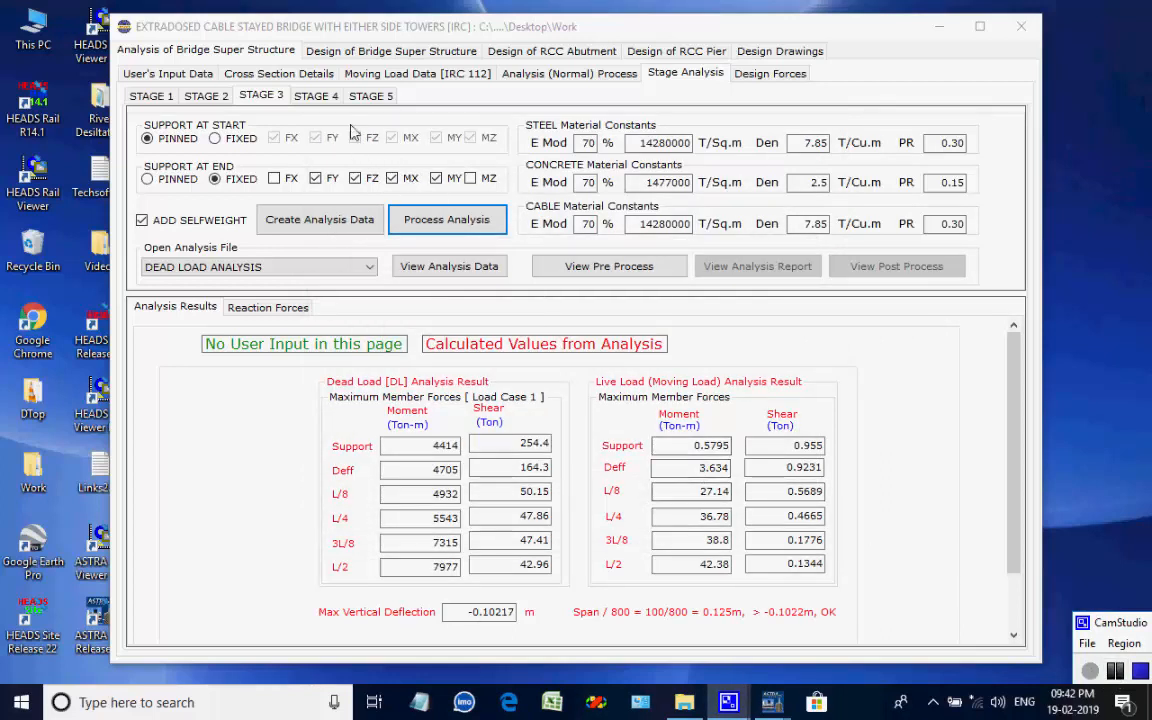
# Create the STAGE 4 analysis input data for dead and live loads
pyautogui.click(326, 98)
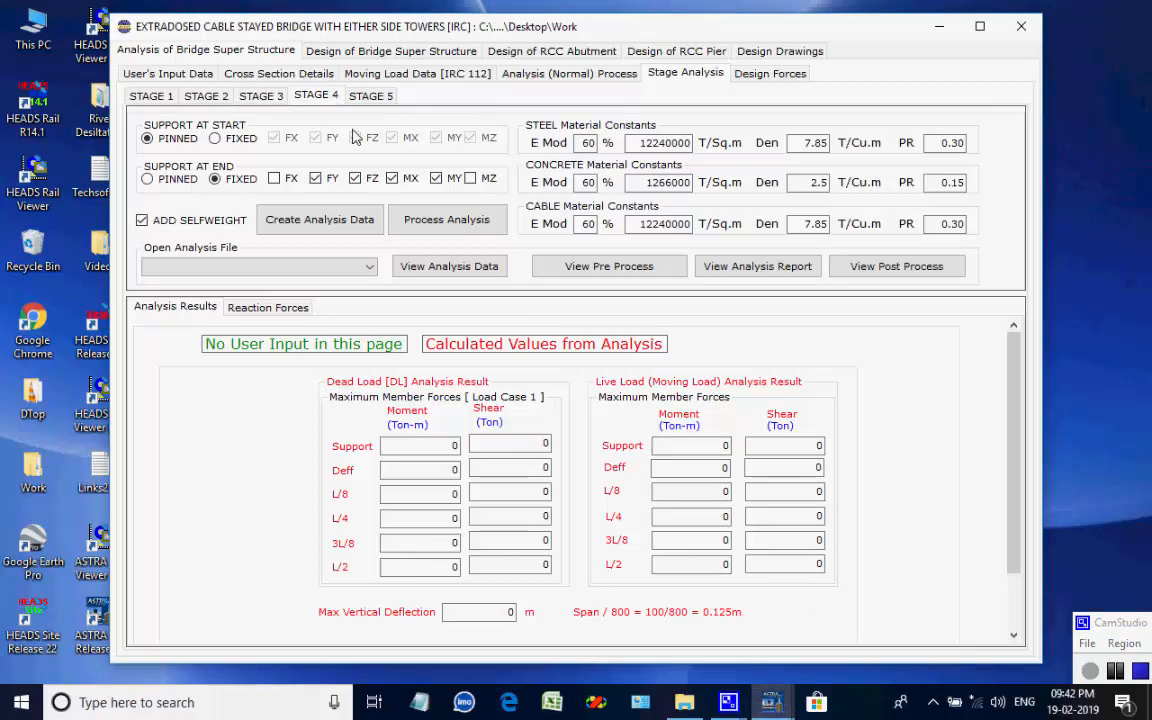
pyautogui.click(334, 222)
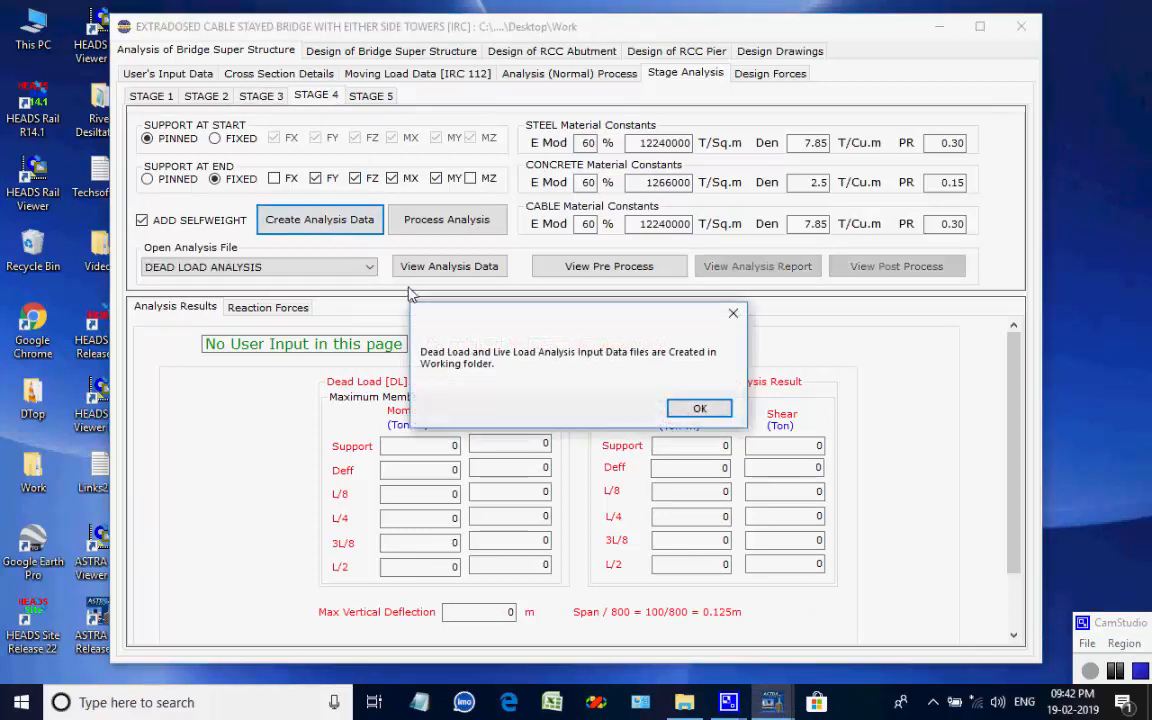
pyautogui.click(692, 410)
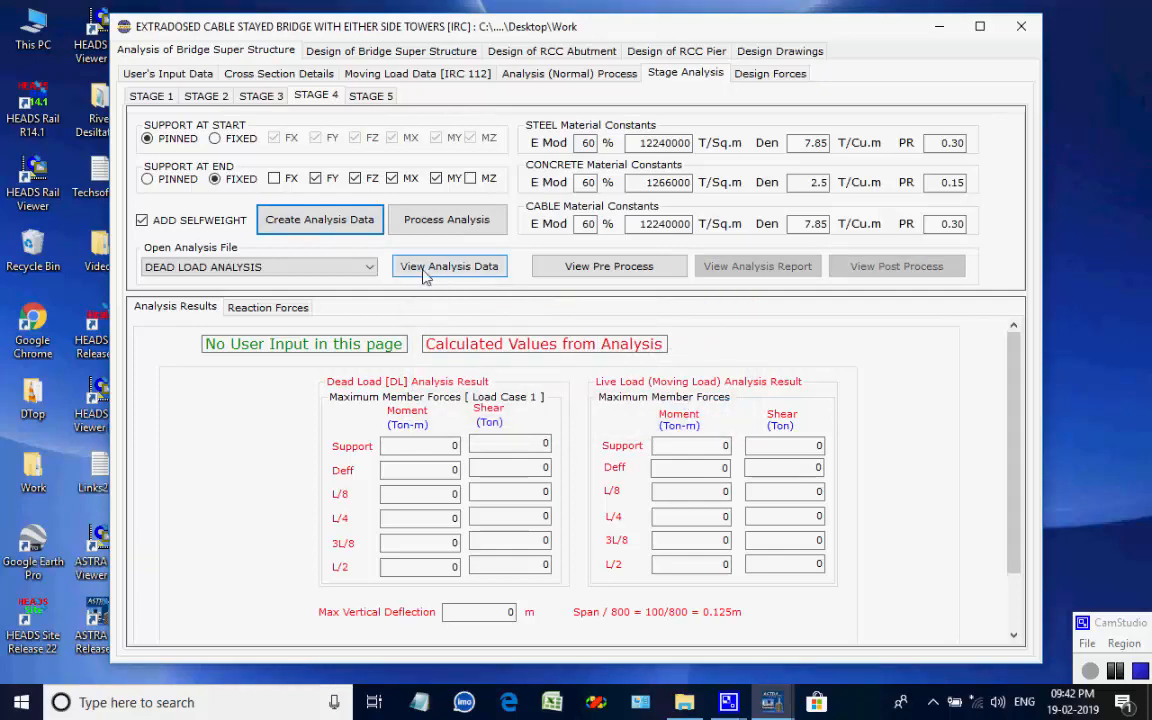
# Process the STAGE 4 analysis for the dead load, combined and all six live load input files
pyautogui.click(415, 222)
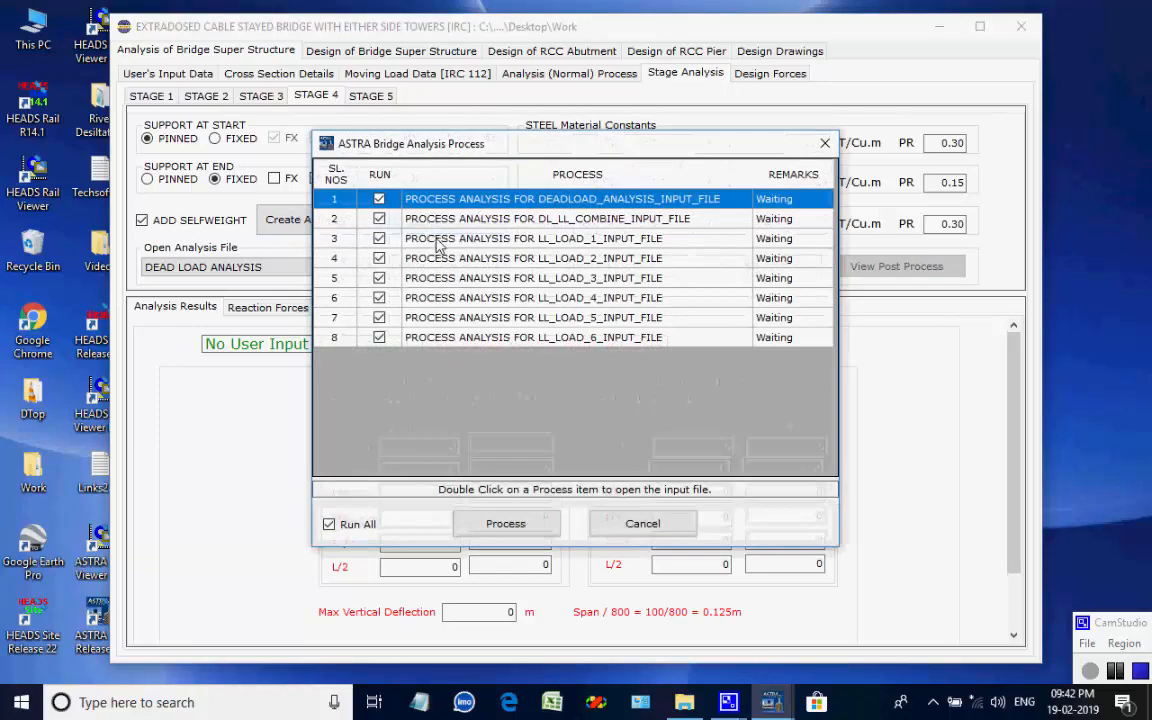
pyautogui.click(505, 528)
pyautogui.click(508, 257)
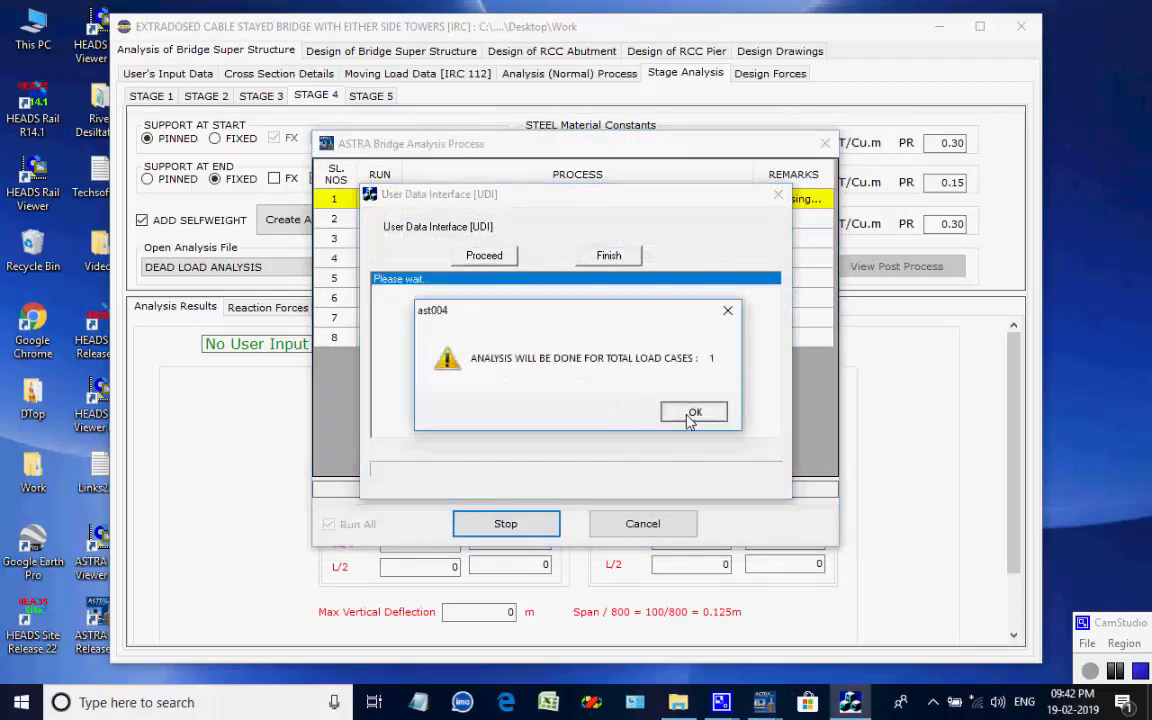
pyautogui.click(688, 414)
pyautogui.click(612, 324)
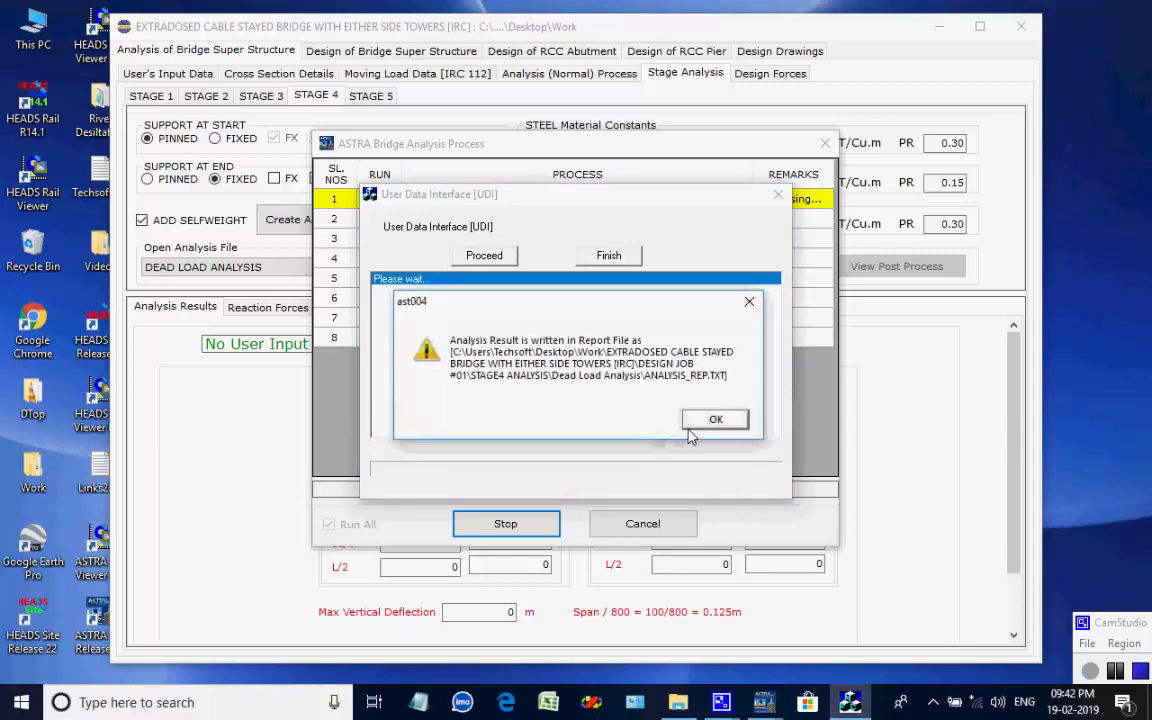
pyautogui.click(716, 420)
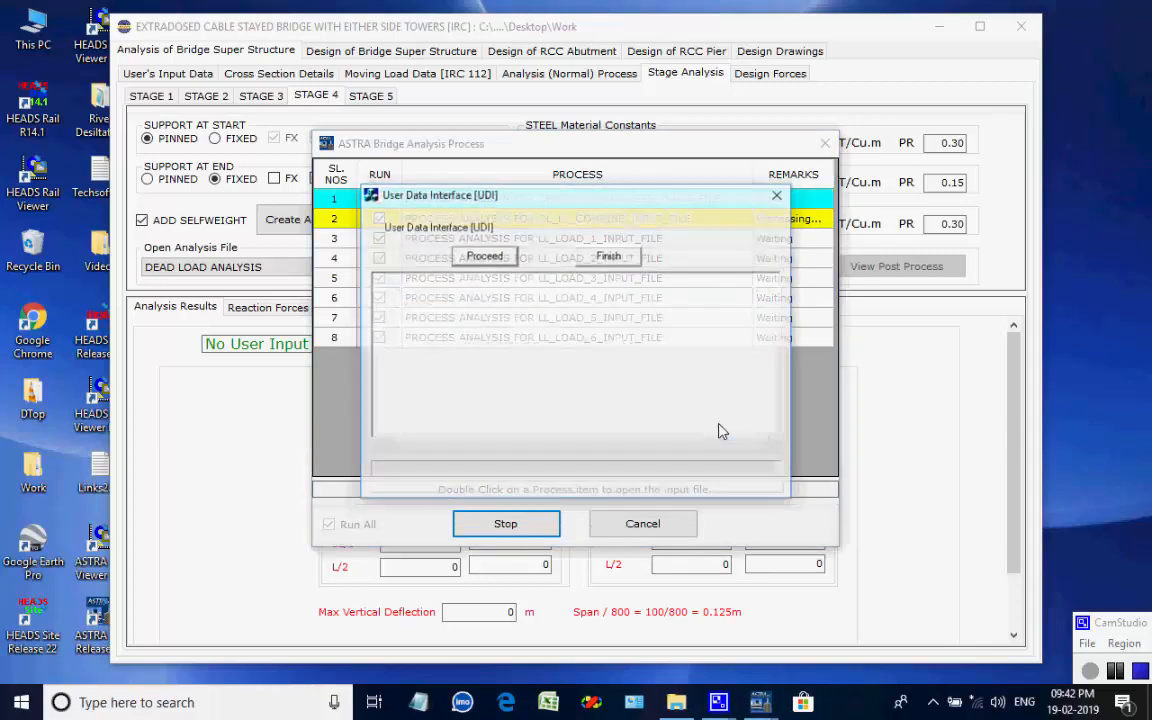
pyautogui.click(513, 261)
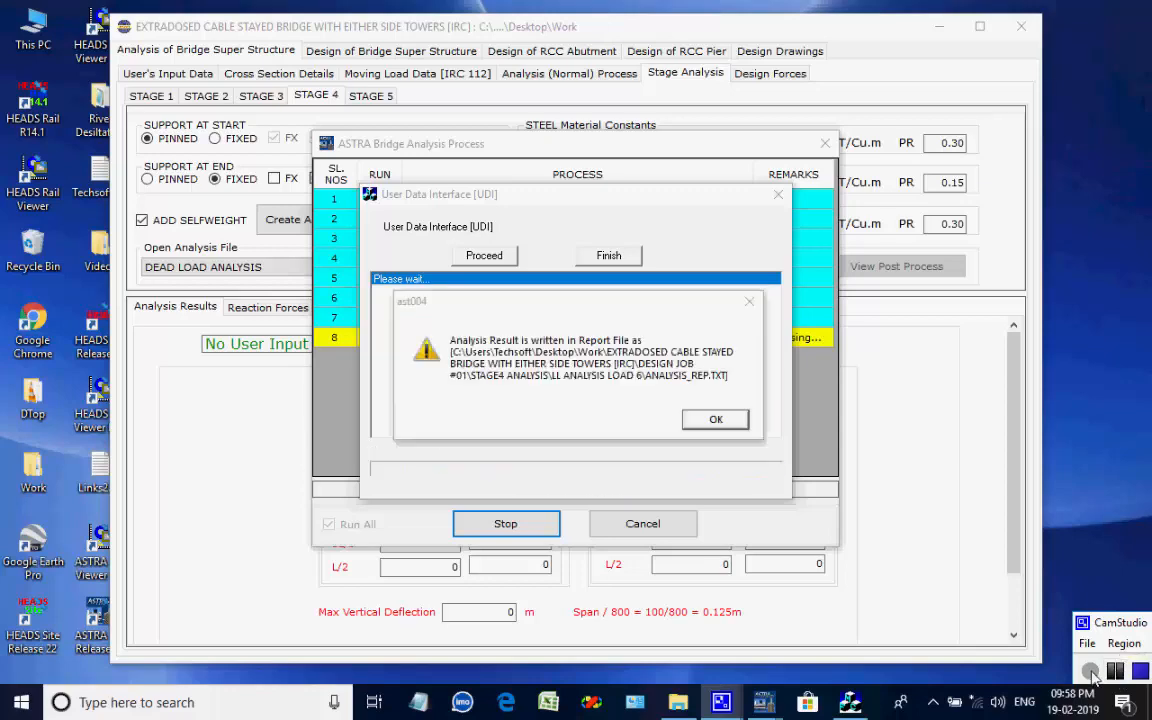
pyautogui.click(717, 420)
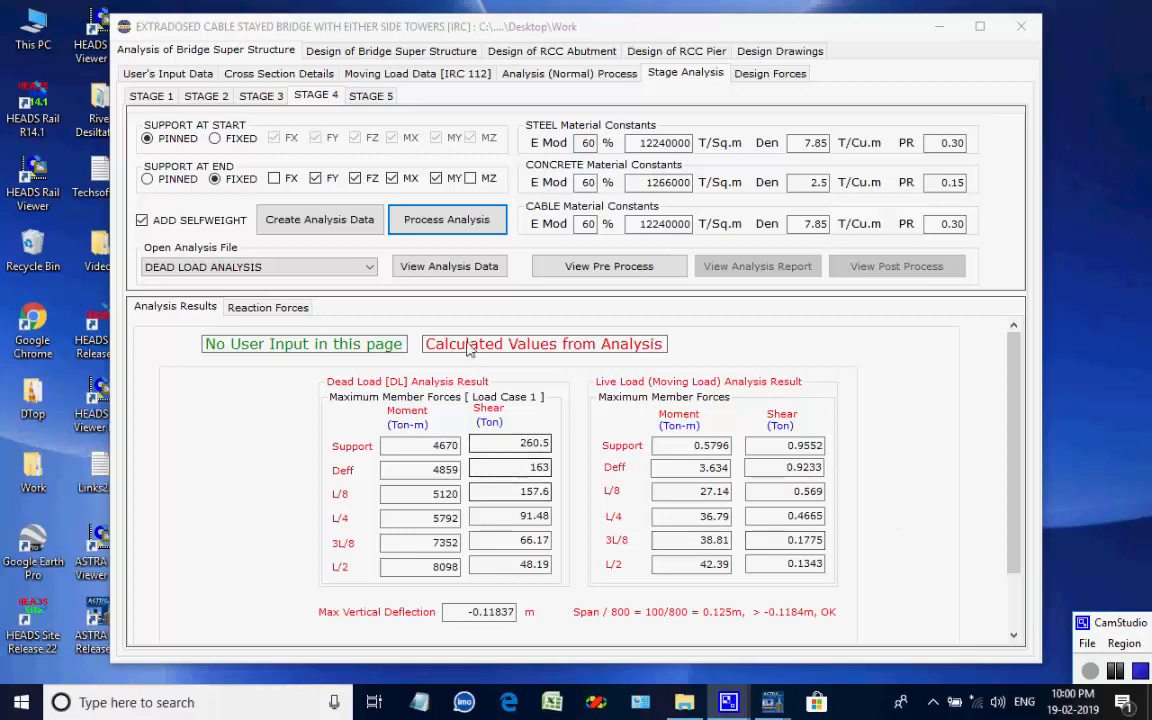
# Create the STAGE 5 dead load and live load analysis input data and check its list of analysis files
pyautogui.click(370, 96)
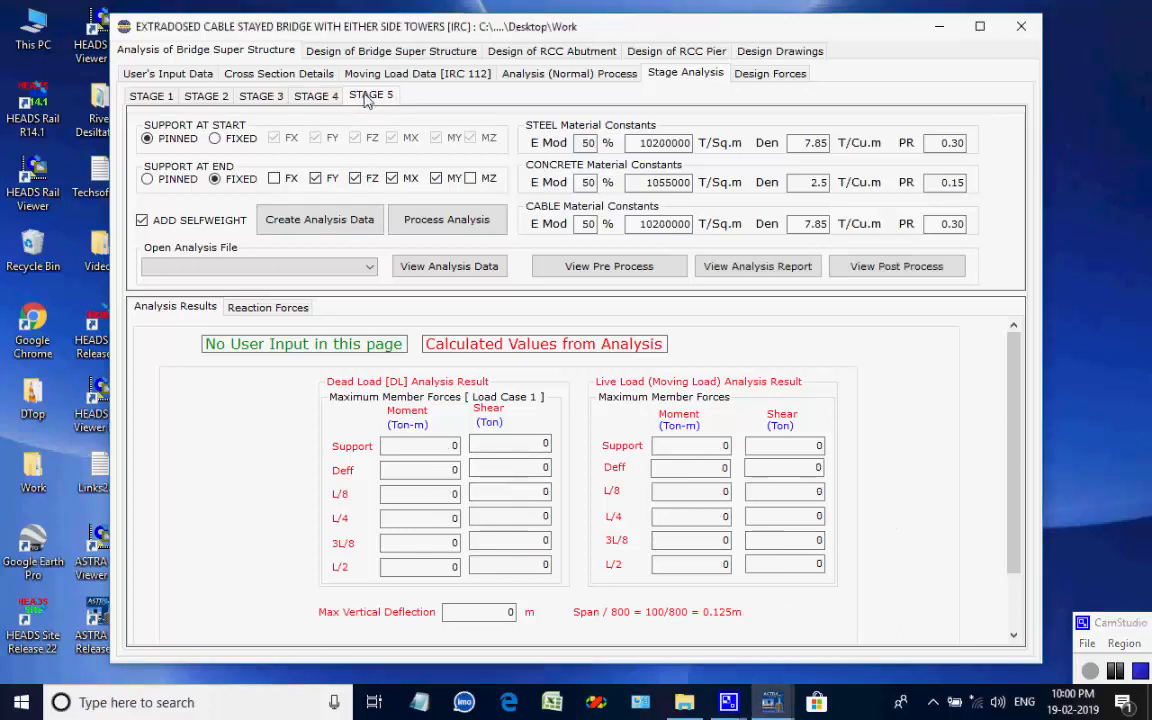
pyautogui.click(338, 224)
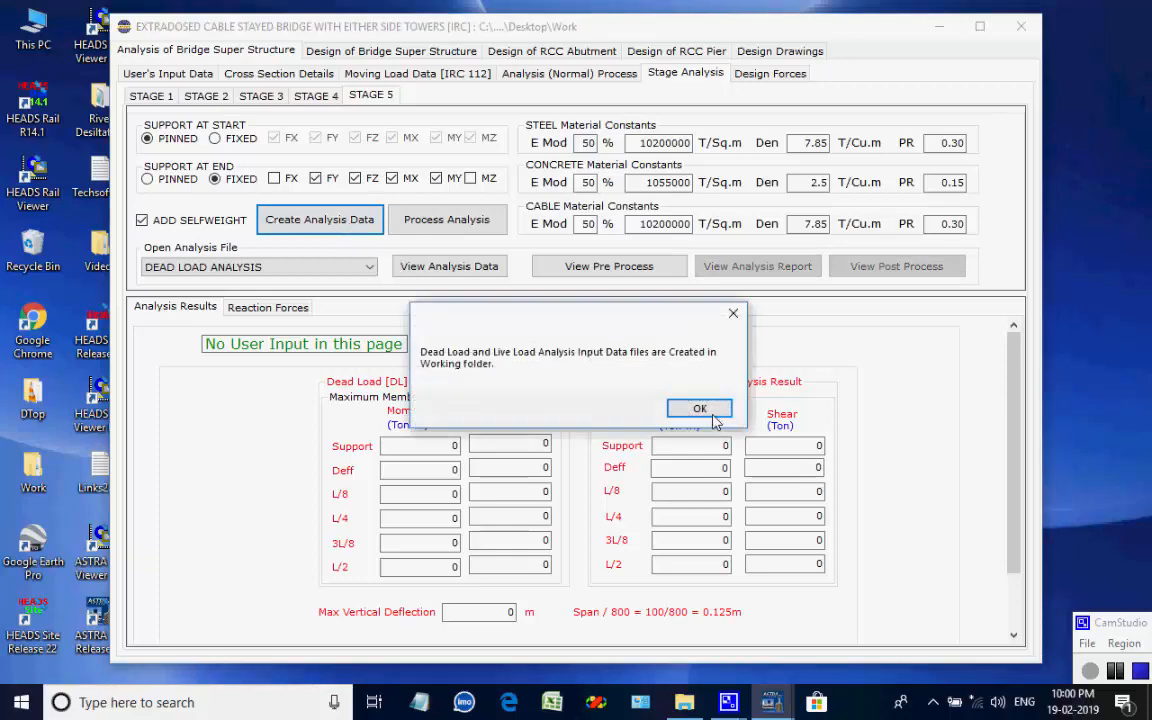
pyautogui.click(708, 410)
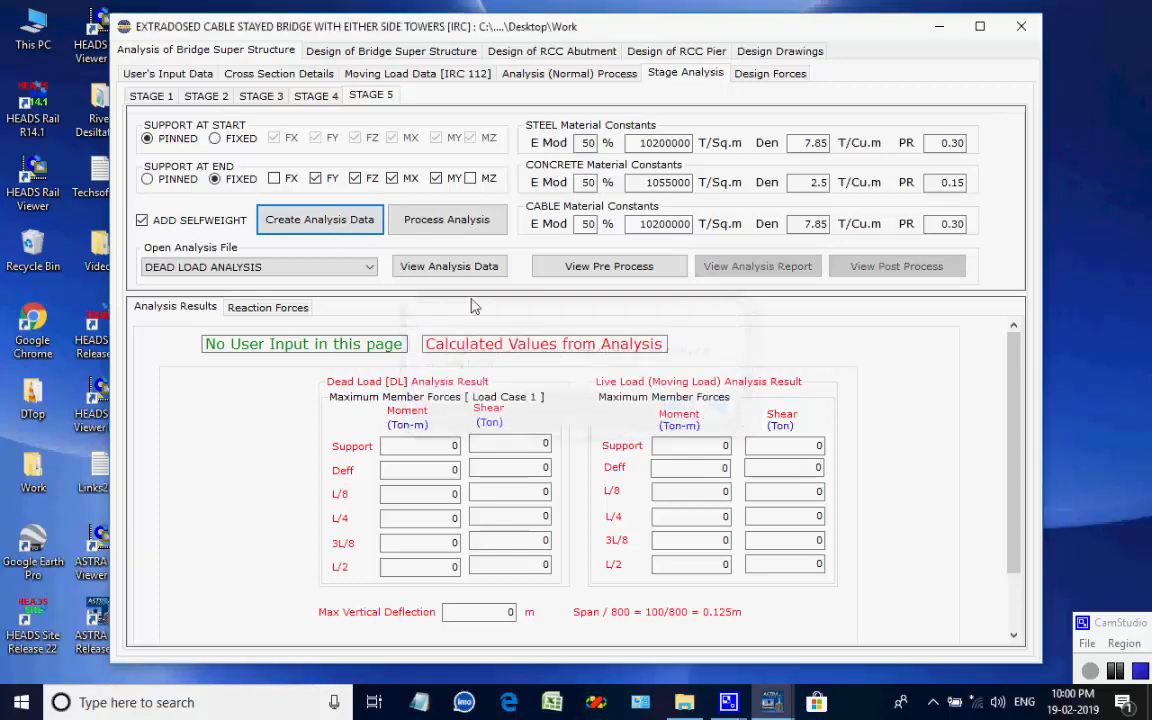
pyautogui.click(370, 267)
pyautogui.click(370, 283)
# Process the STAGE 5 analysis for the dead load, combined and all six live load input files
pyautogui.click(418, 224)
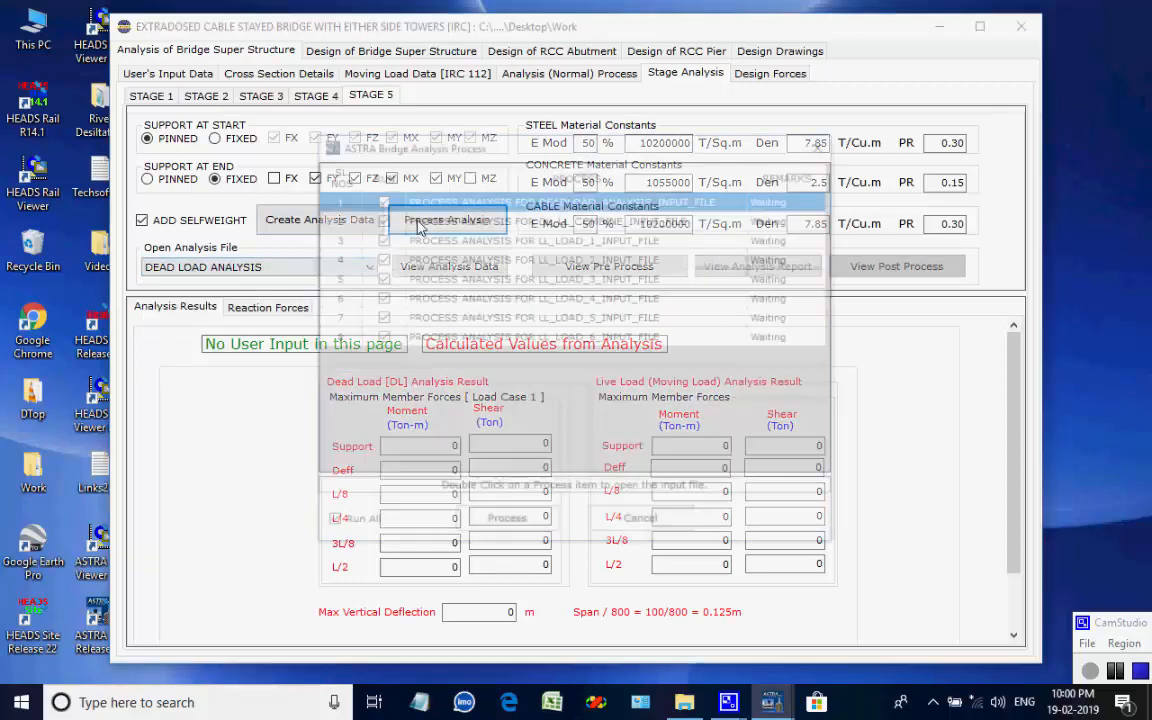
pyautogui.click(488, 521)
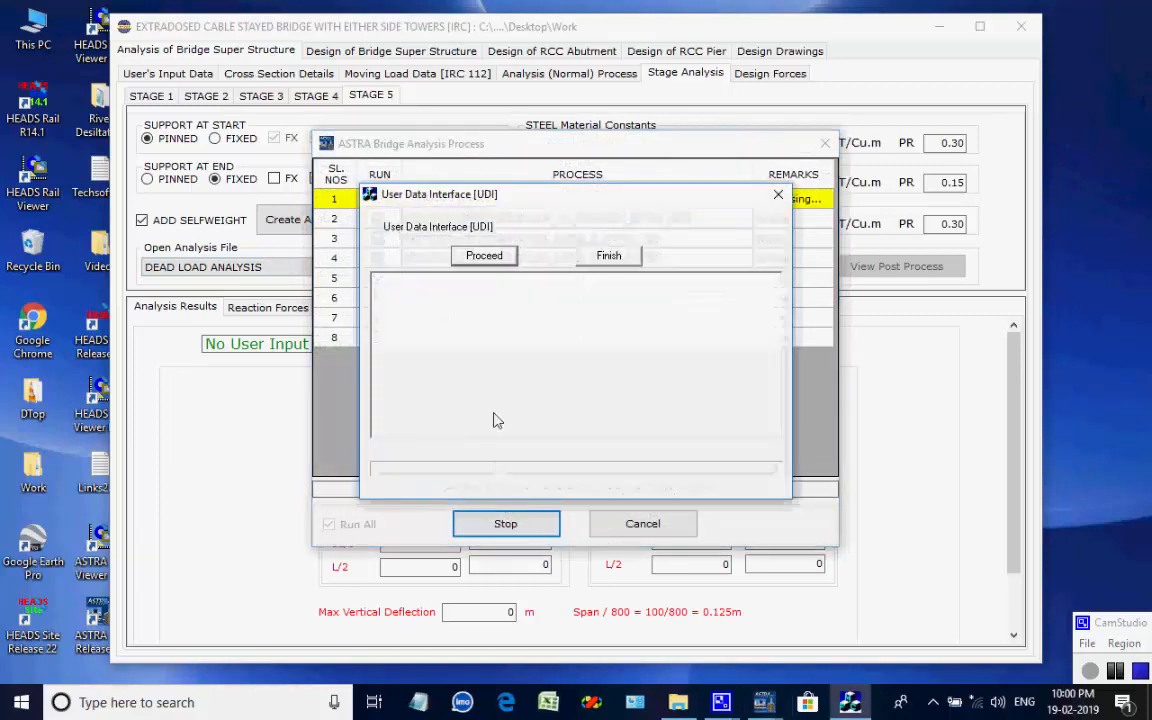
pyautogui.click(480, 257)
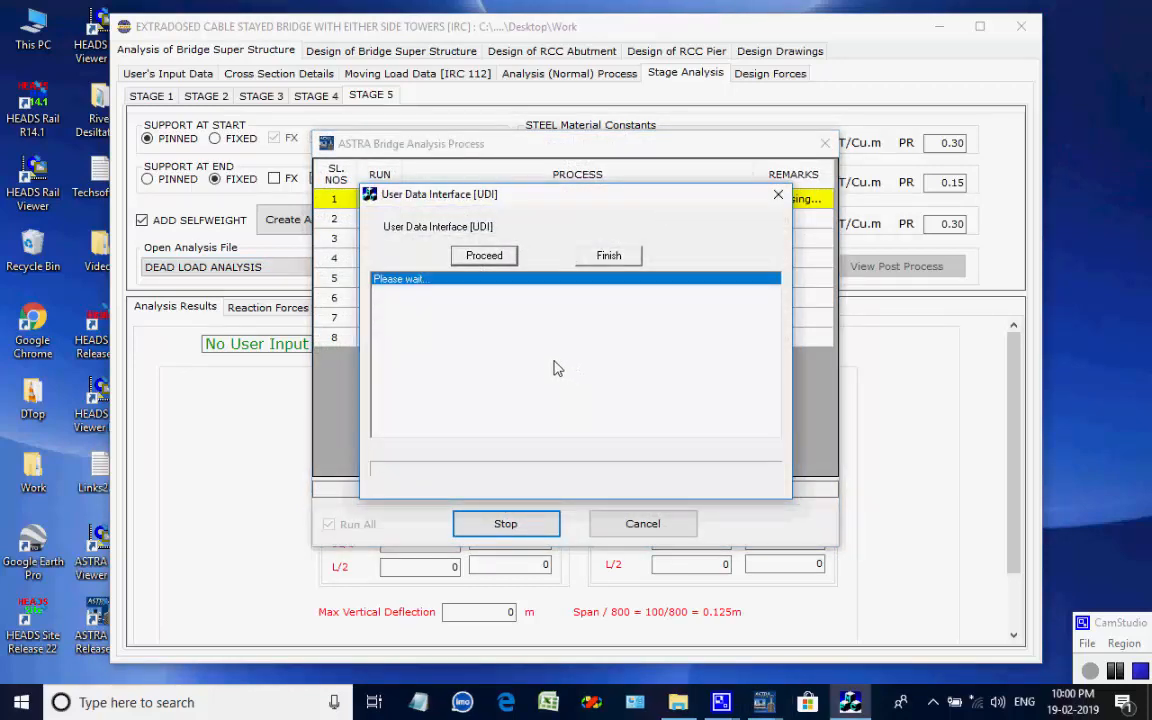
pyautogui.click(697, 413)
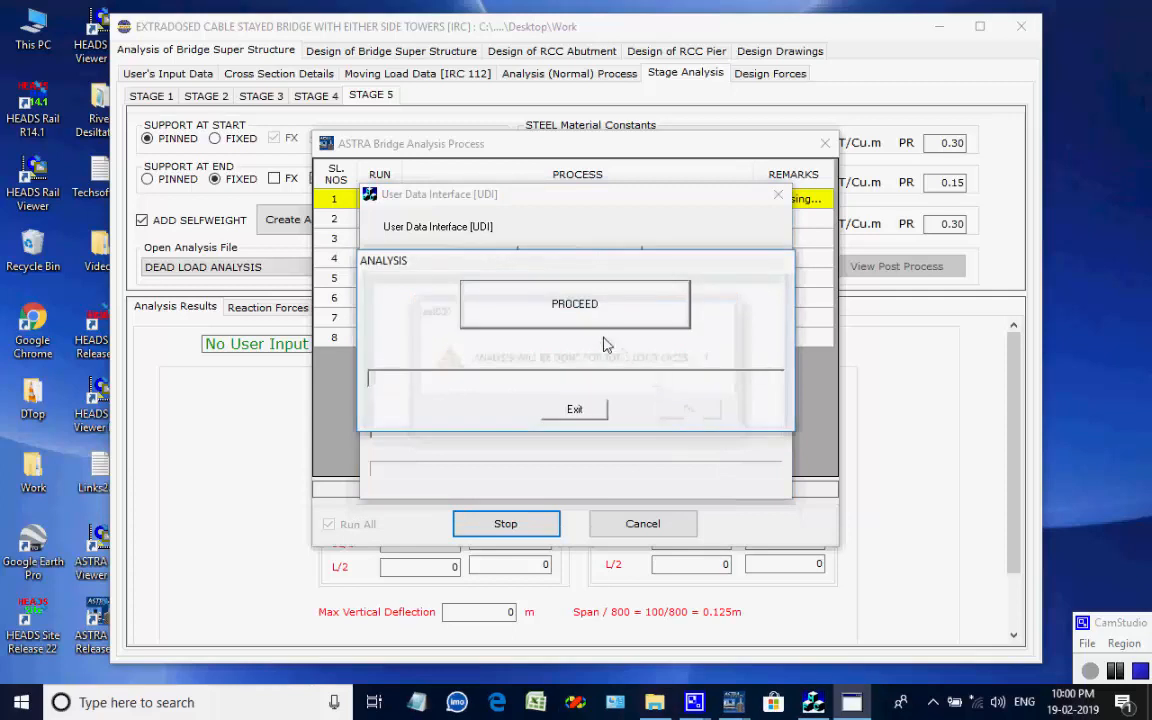
pyautogui.click(613, 323)
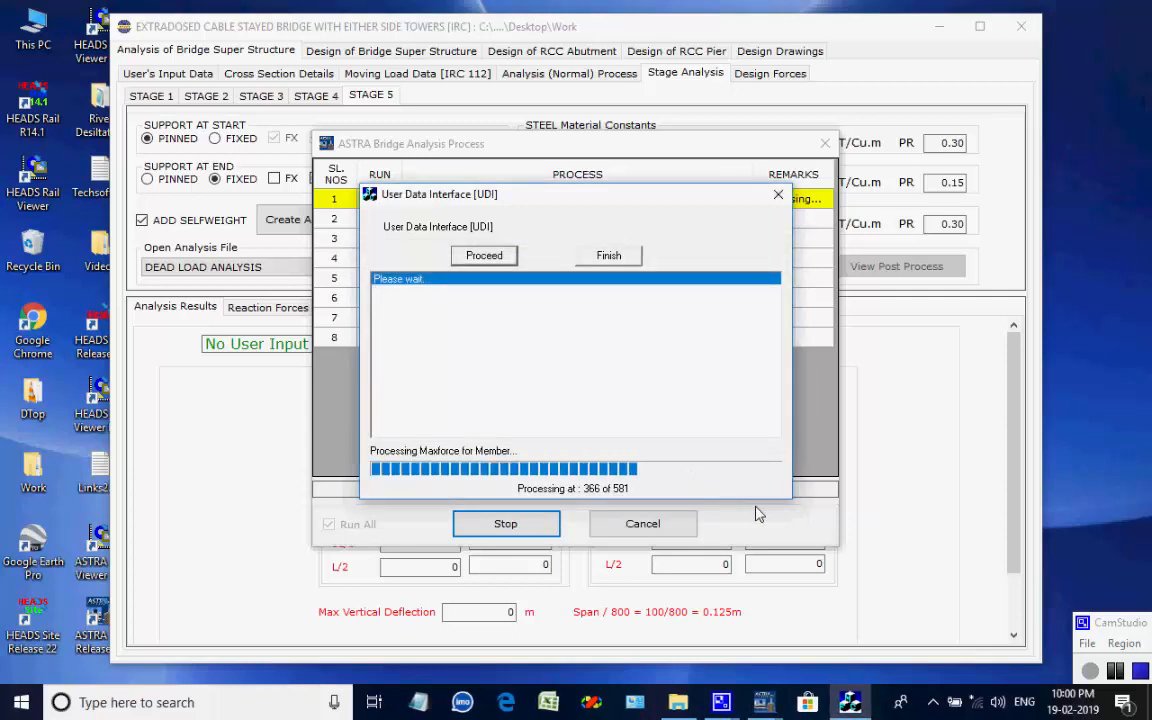
pyautogui.click(718, 425)
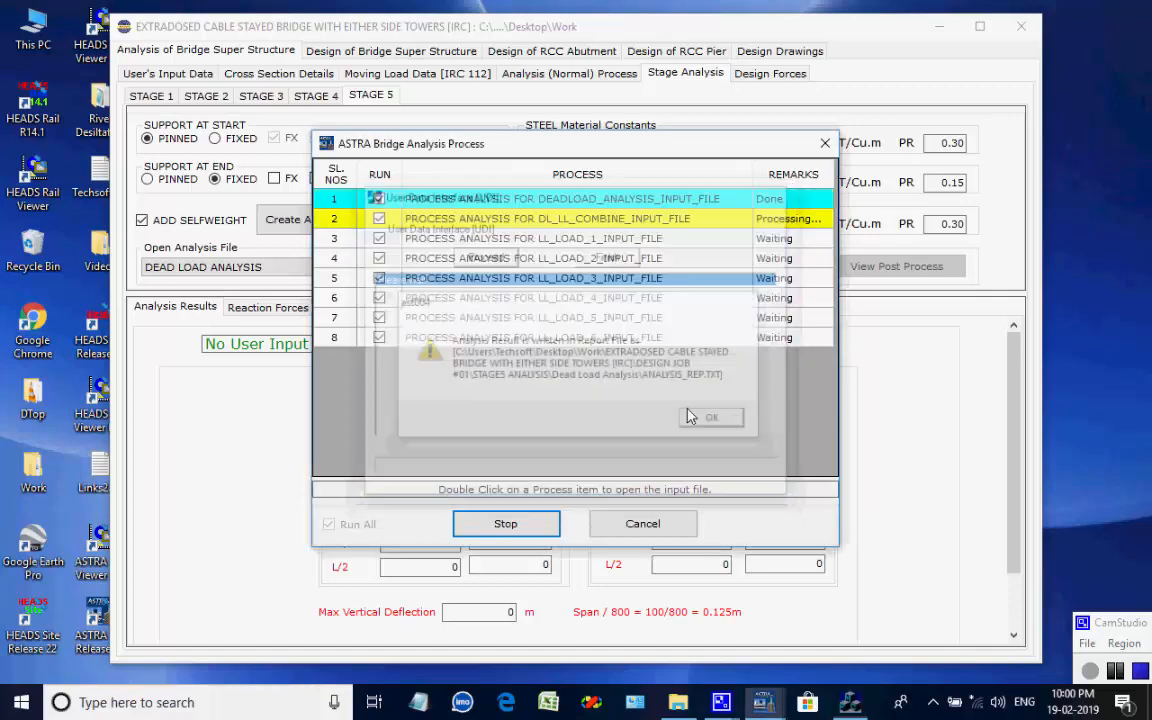
pyautogui.click(485, 256)
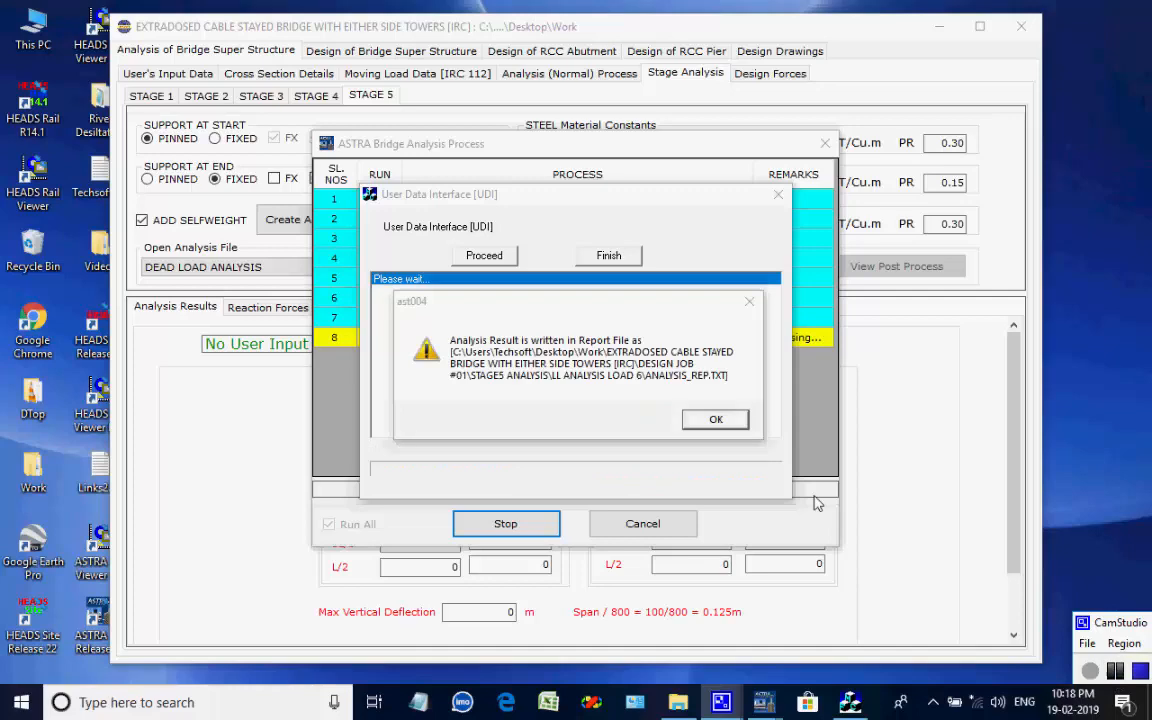
pyautogui.click(726, 420)
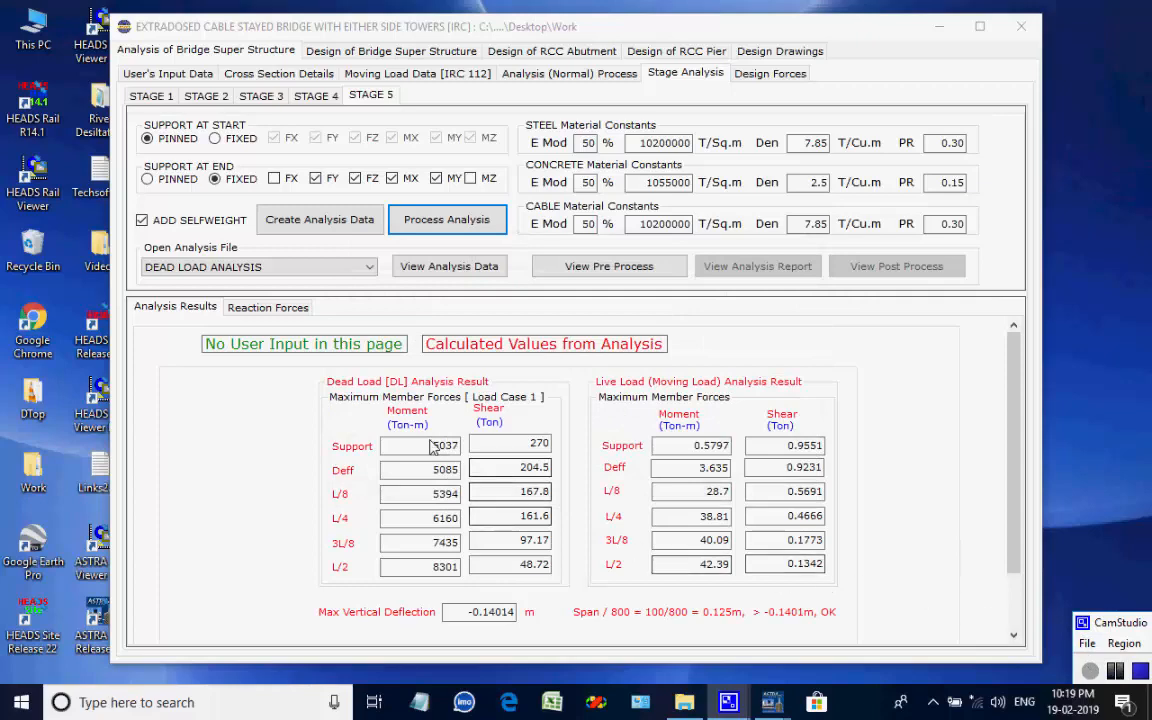
# Examine the STAGE 5 reaction forces: dead load and live load support reactions and the maximum design forces
pyautogui.click(268, 308)
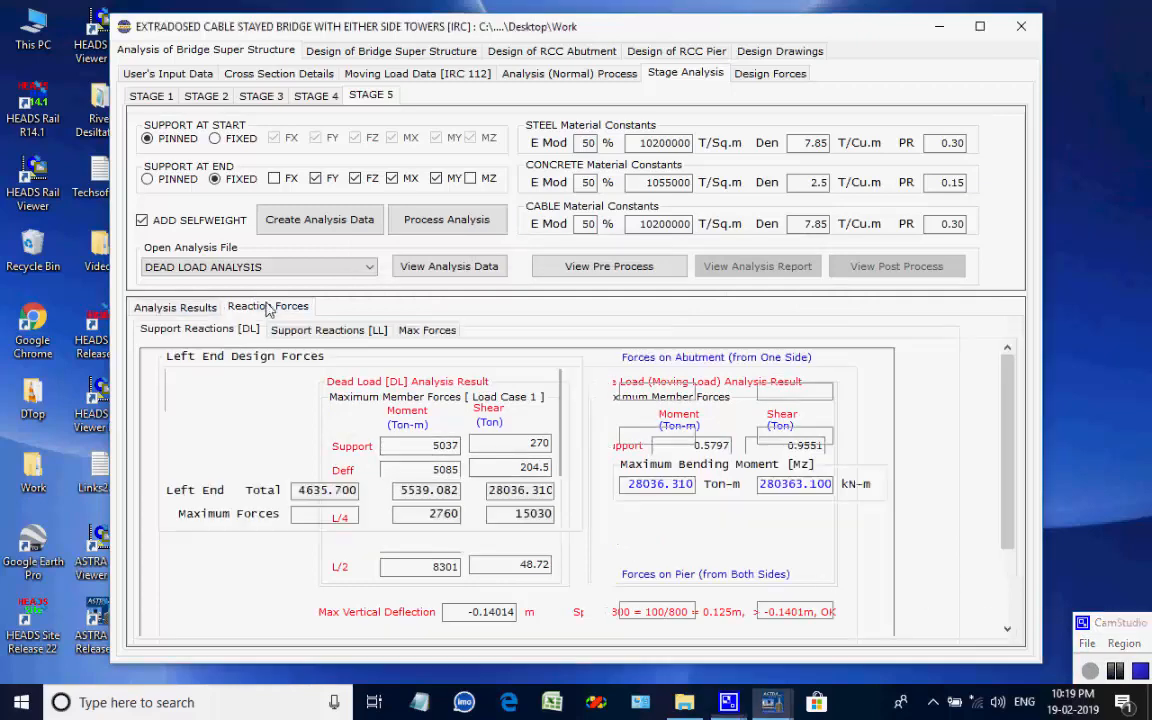
pyautogui.click(289, 332)
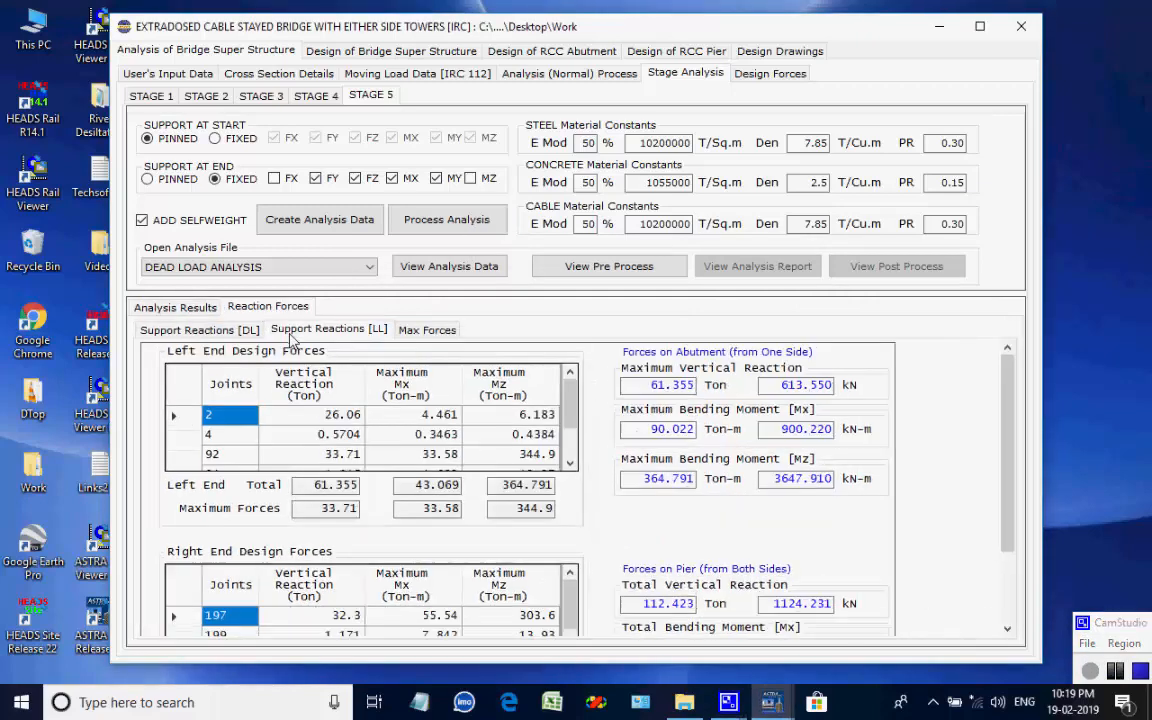
pyautogui.click(407, 333)
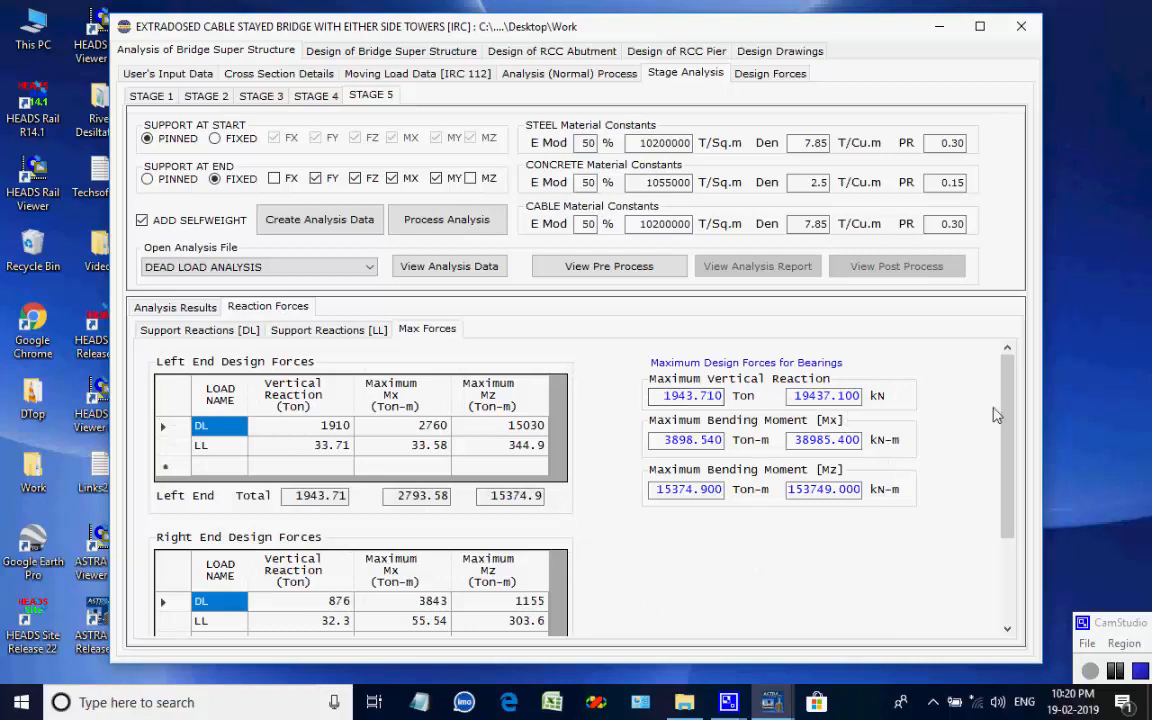
pyautogui.moveTo(1008, 406); pyautogui.dragTo(1014, 370)
pyautogui.click(377, 335)
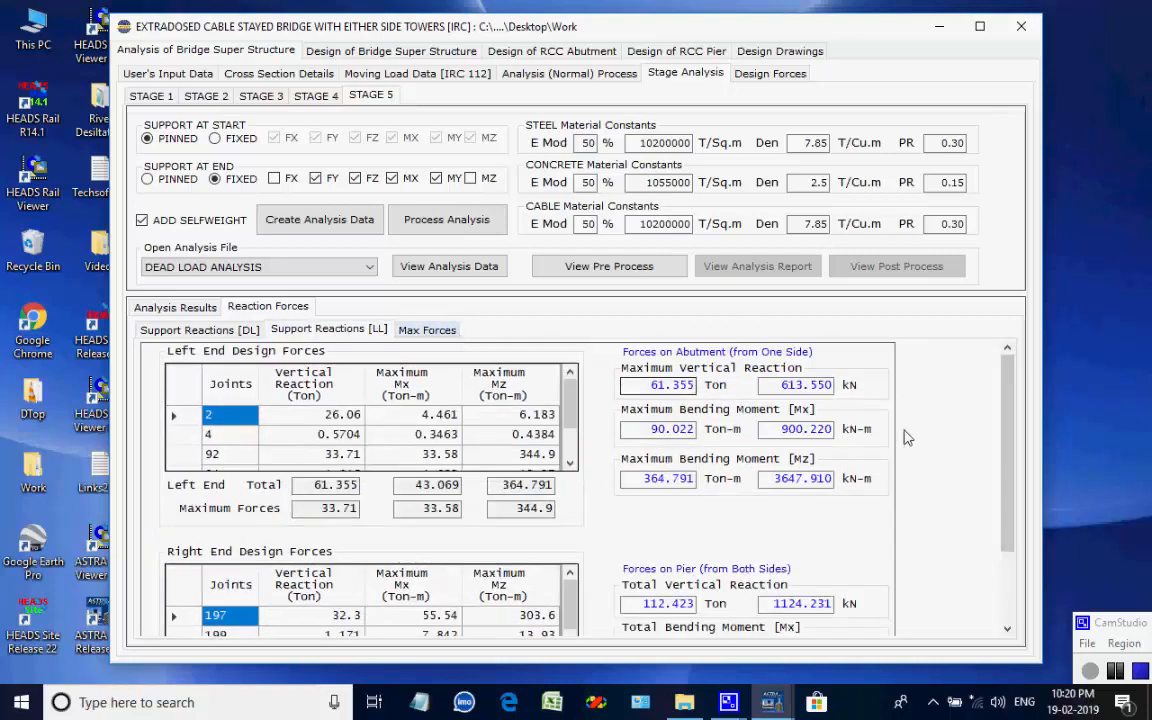
pyautogui.click(1014, 598)
pyautogui.moveTo(1013, 598); pyautogui.dragTo(1004, 347)
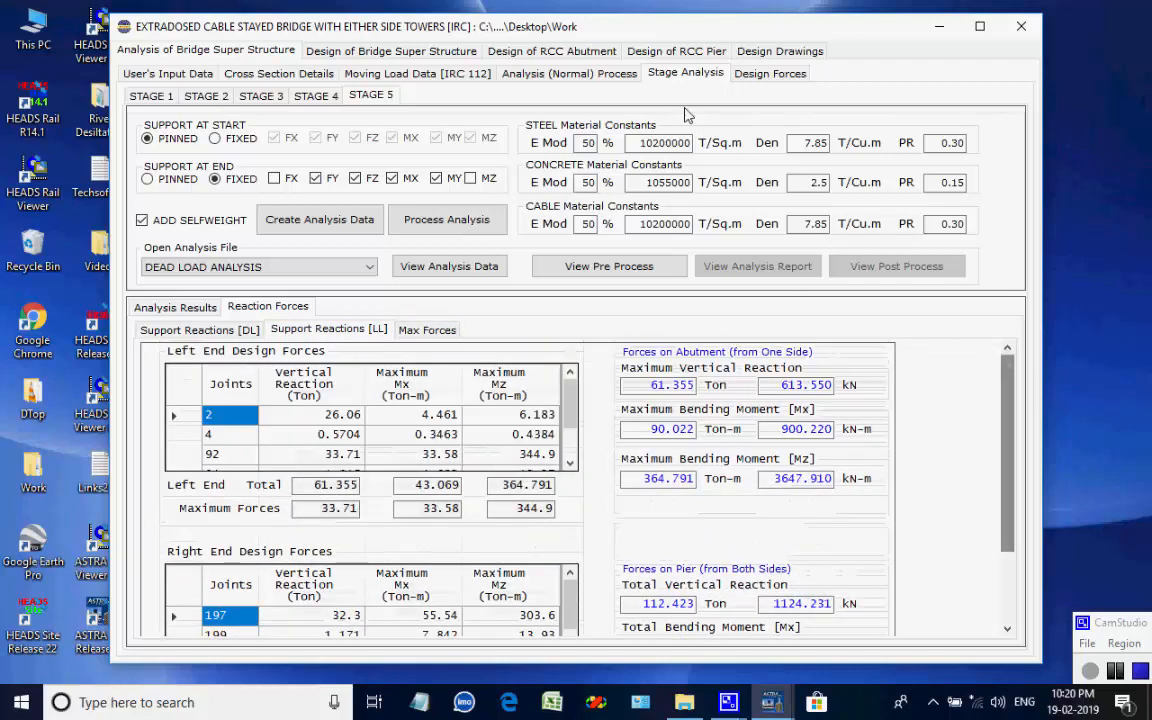
# Examine the design forces of the NORMAL ANALYSIS stage: member forces, dead load and live load support reactions, and maximum forces
pyautogui.click(759, 76)
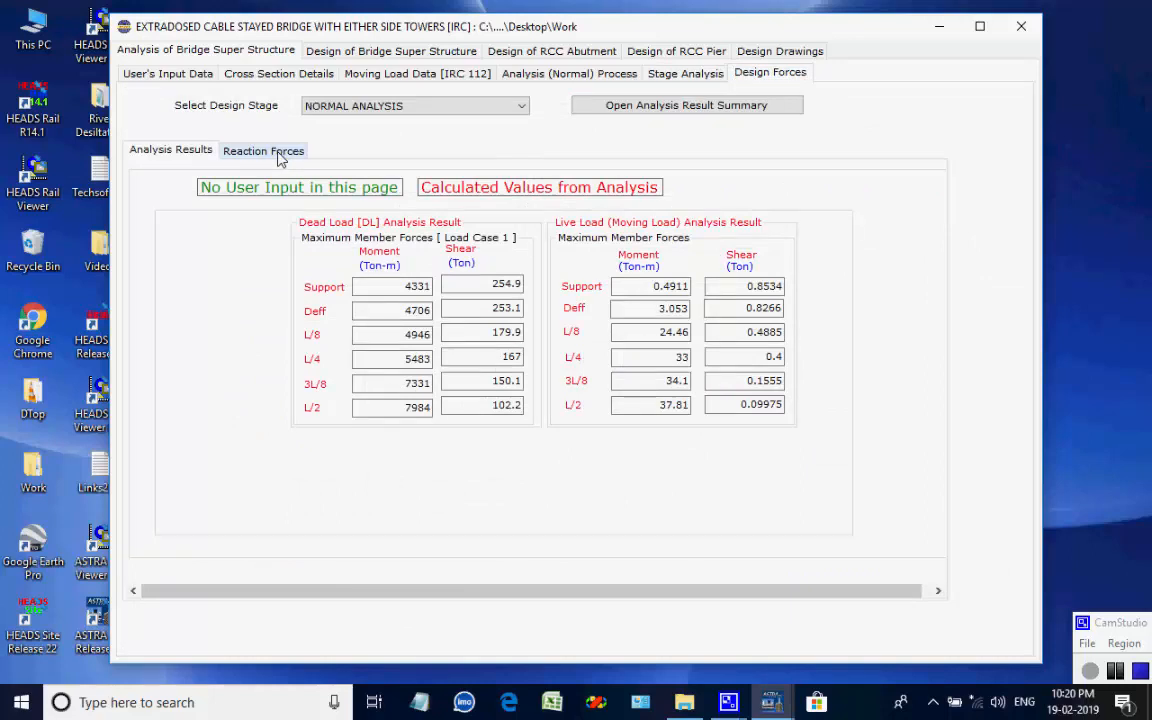
pyautogui.click(281, 158)
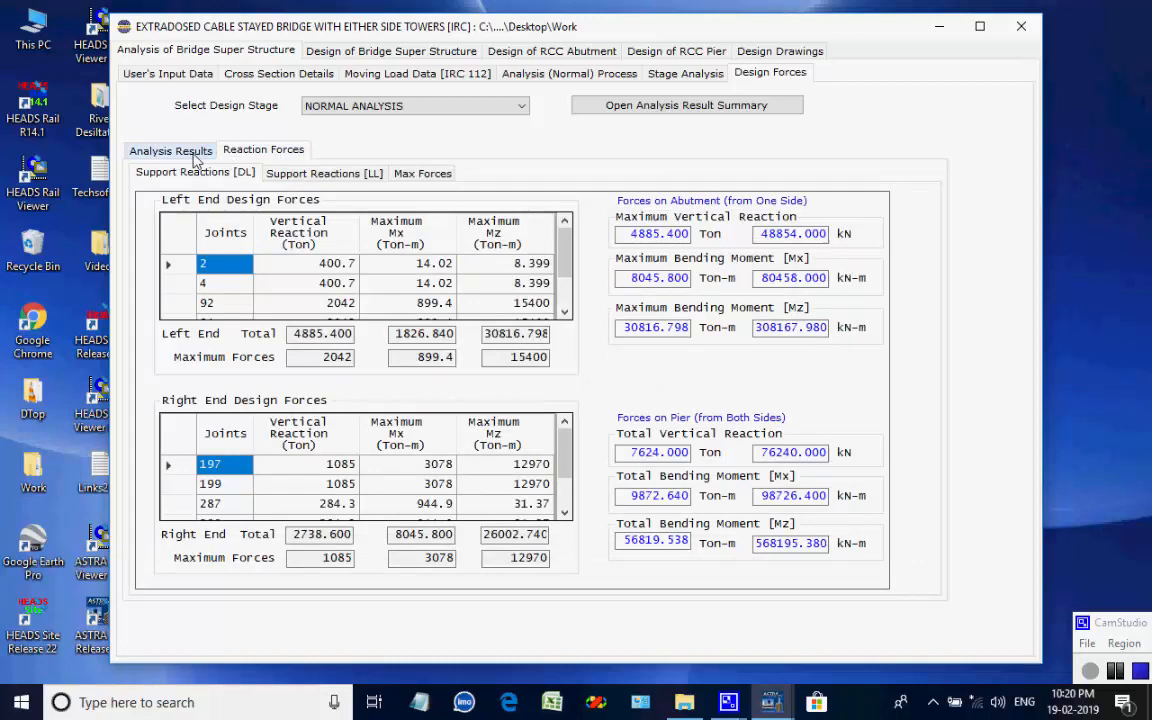
pyautogui.click(268, 172)
pyautogui.click(421, 173)
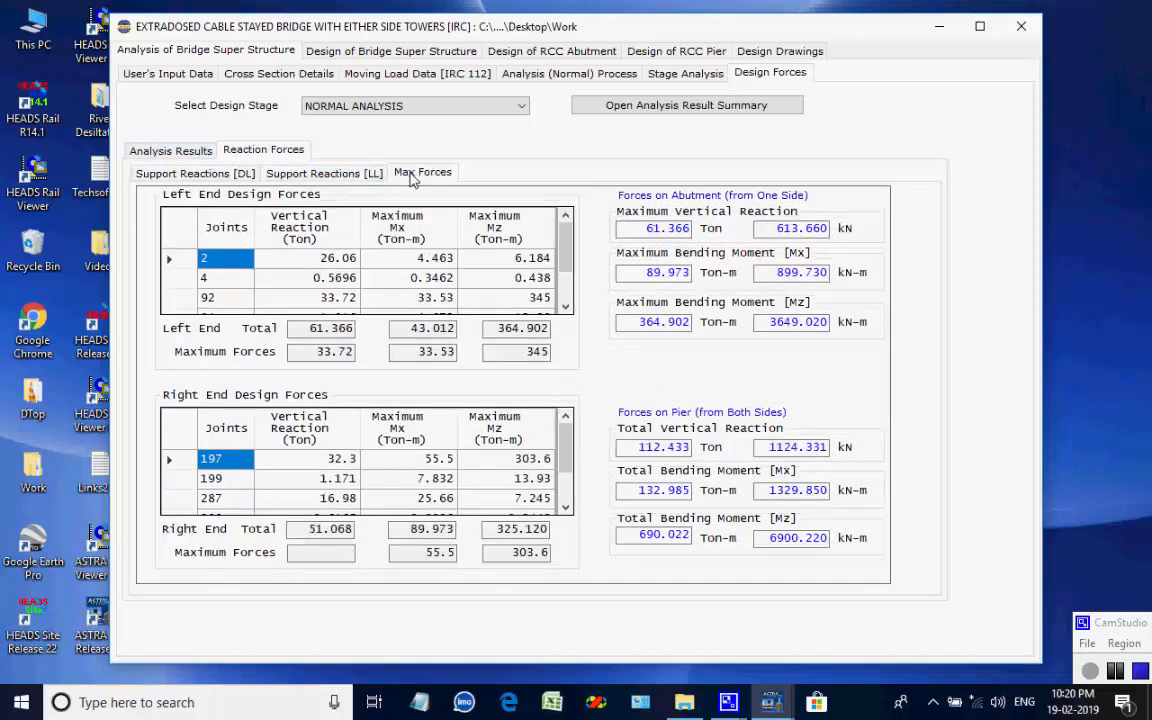
pyautogui.click(200, 151)
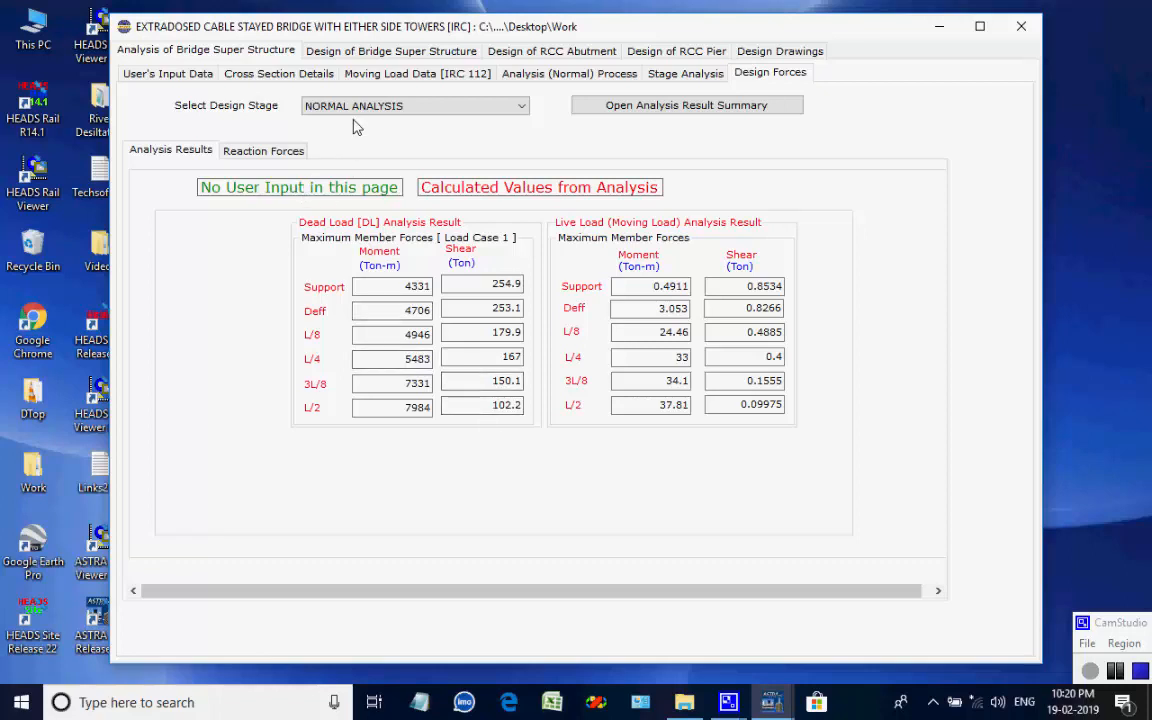
# Review the PSC box girder deck design data: general inputs, section properties, bending moments and shear forces, prestress and temperature
pyautogui.click(355, 56)
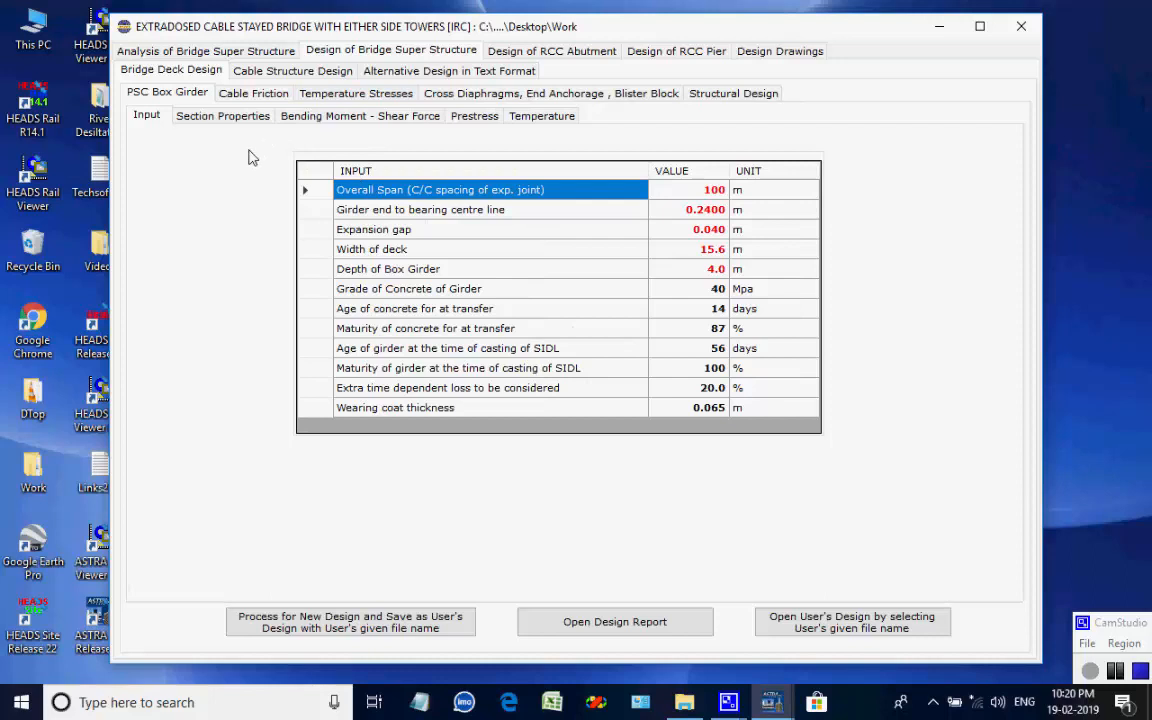
pyautogui.click(193, 118)
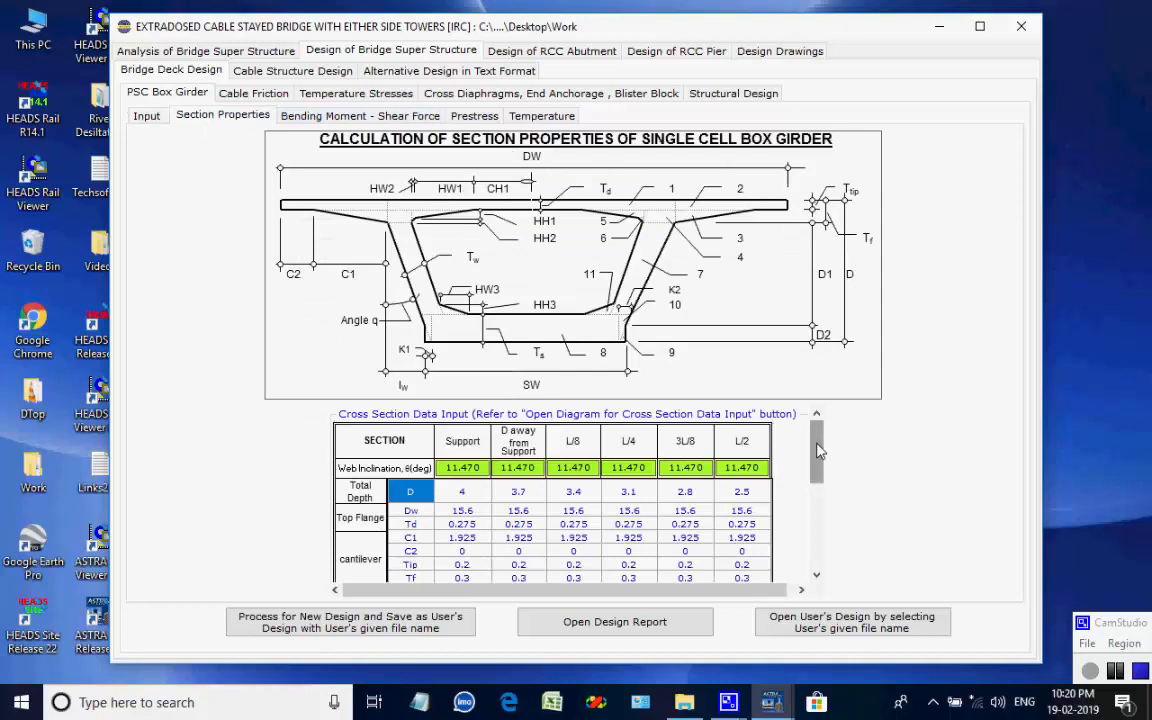
pyautogui.moveTo(818, 450)
pyautogui.mouseDown()
pyautogui.moveTo(818, 568)
pyautogui.moveTo(822, 425)
pyautogui.mouseUp()
pyautogui.scroll(-10, 735, 435)
pyautogui.scroll(10, 735, 435)
pyautogui.click(362, 117)
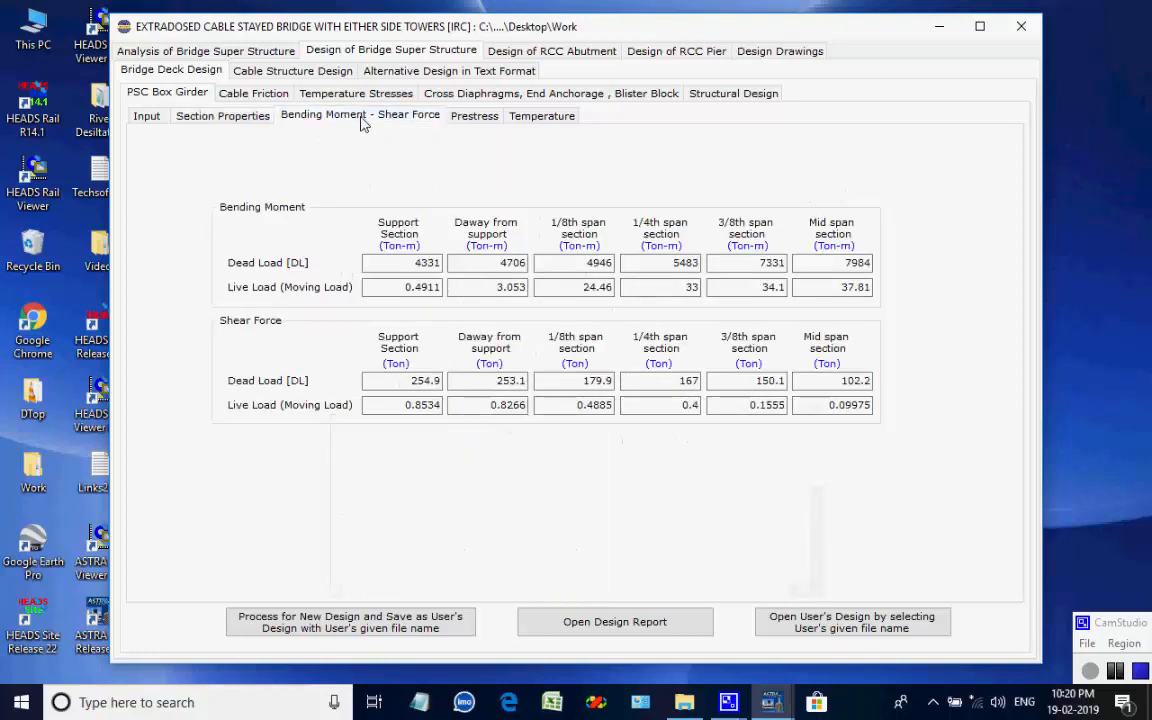
pyautogui.click(468, 116)
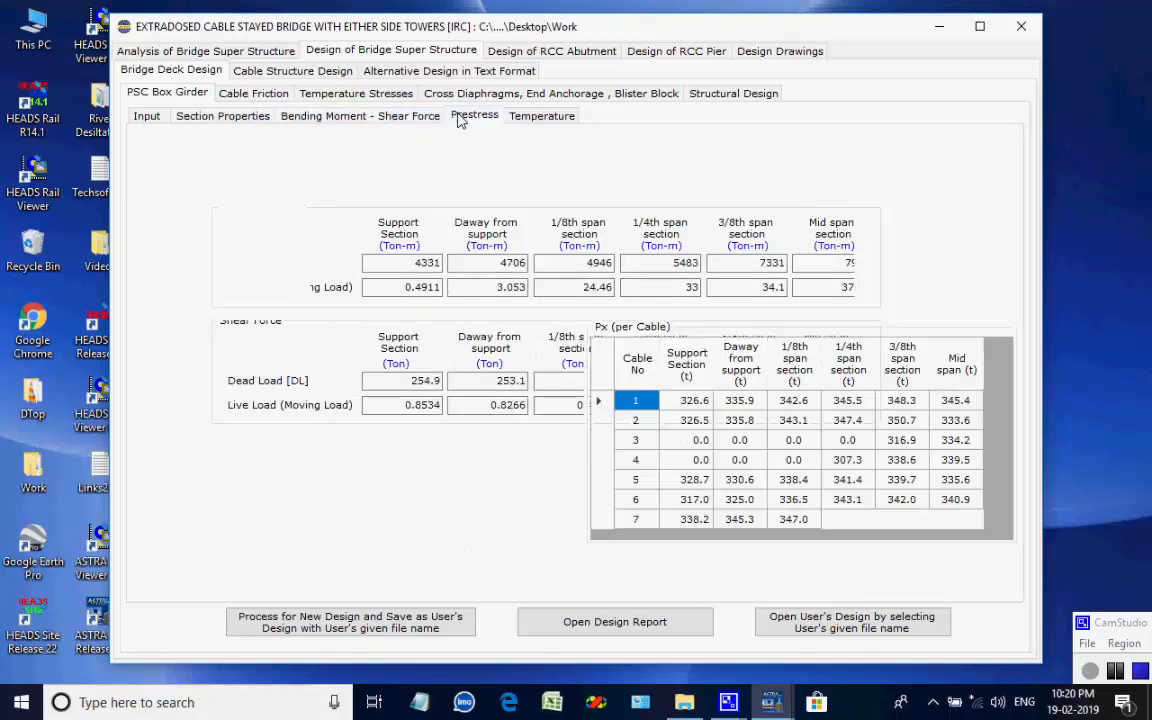
pyautogui.click(528, 118)
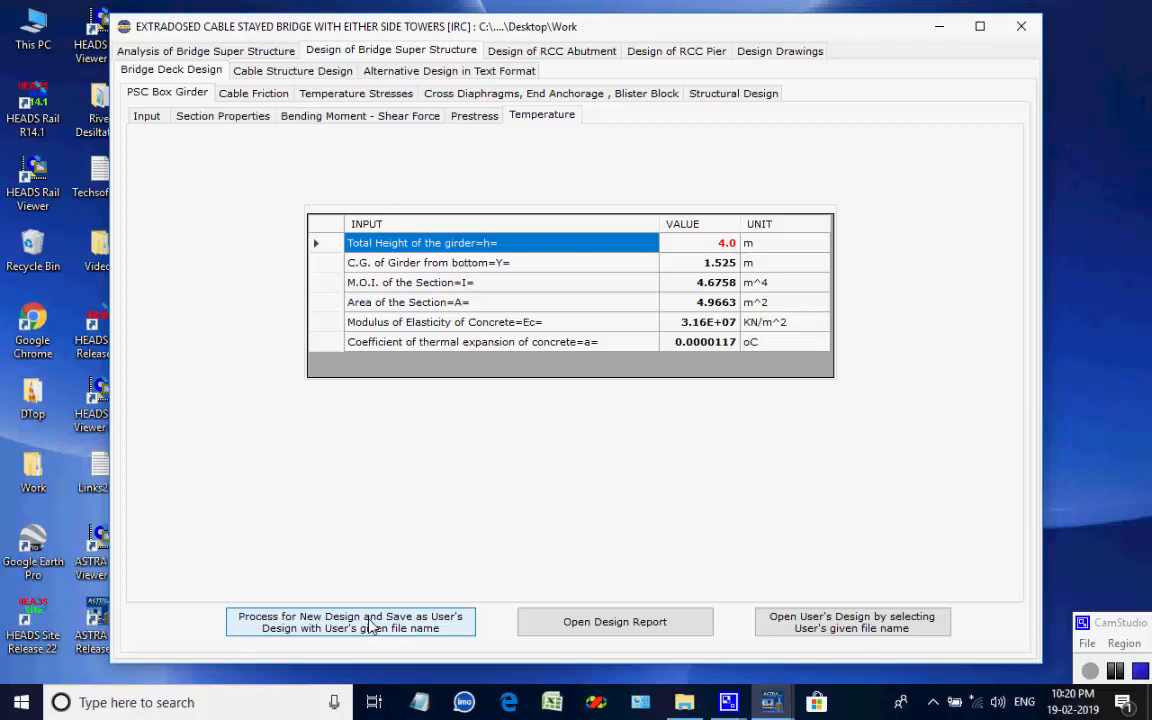
# Process the new PSC box girder design and check the prestress and temperature gradient calculations in its Excel workbook
pyautogui.click(370, 625)
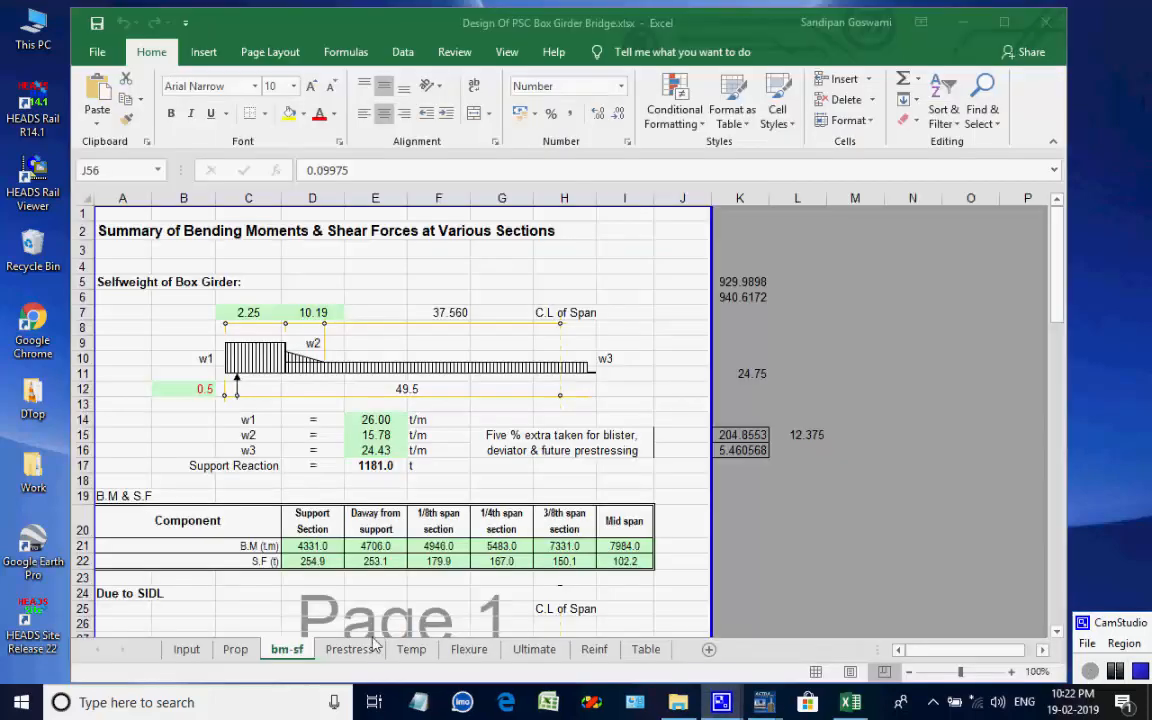
pyautogui.click(356, 652)
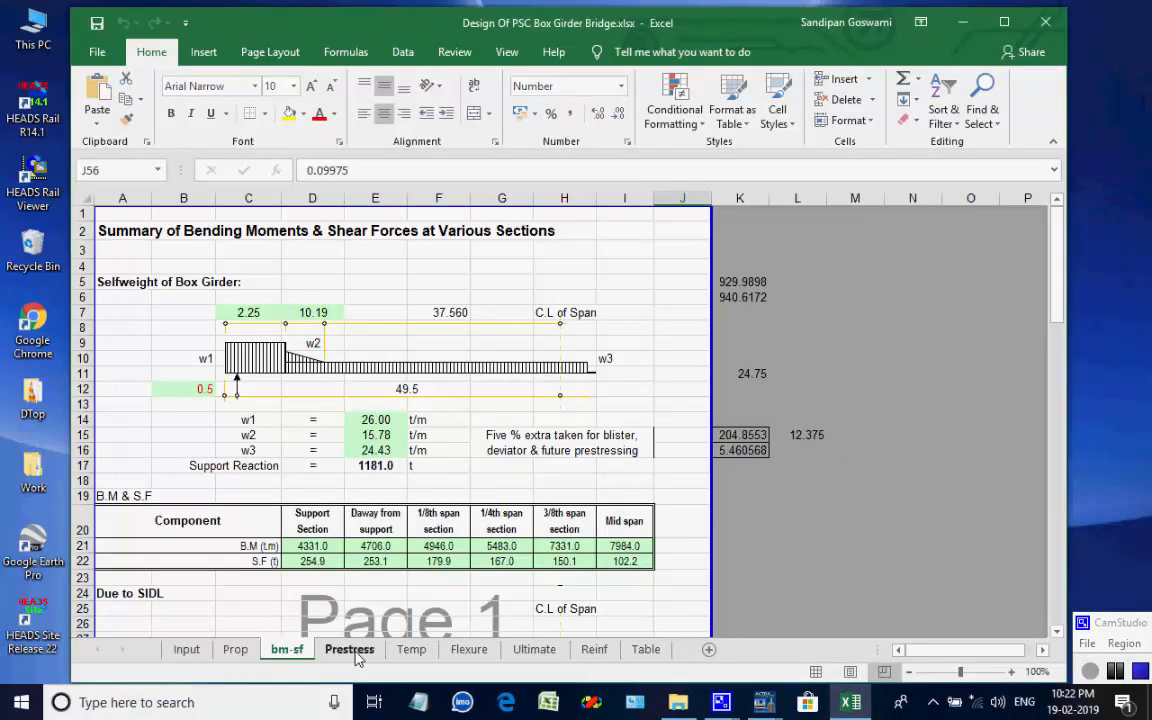
pyautogui.click(411, 650)
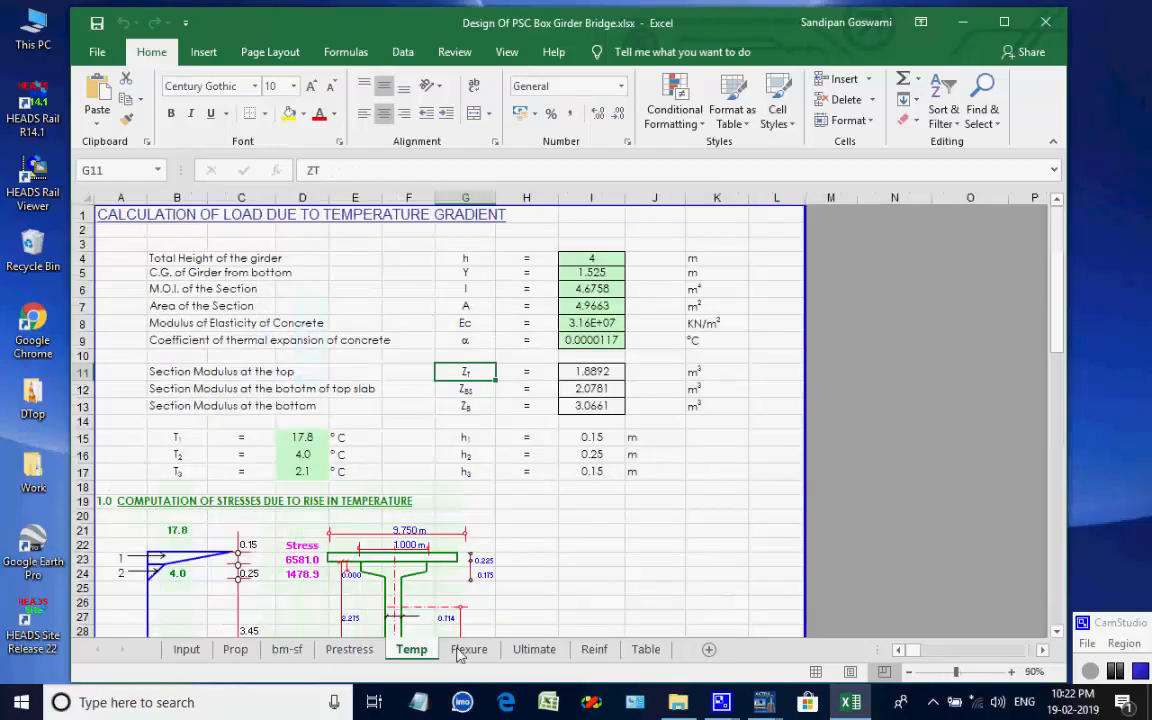
pyautogui.scroll(-9, 500, 600)
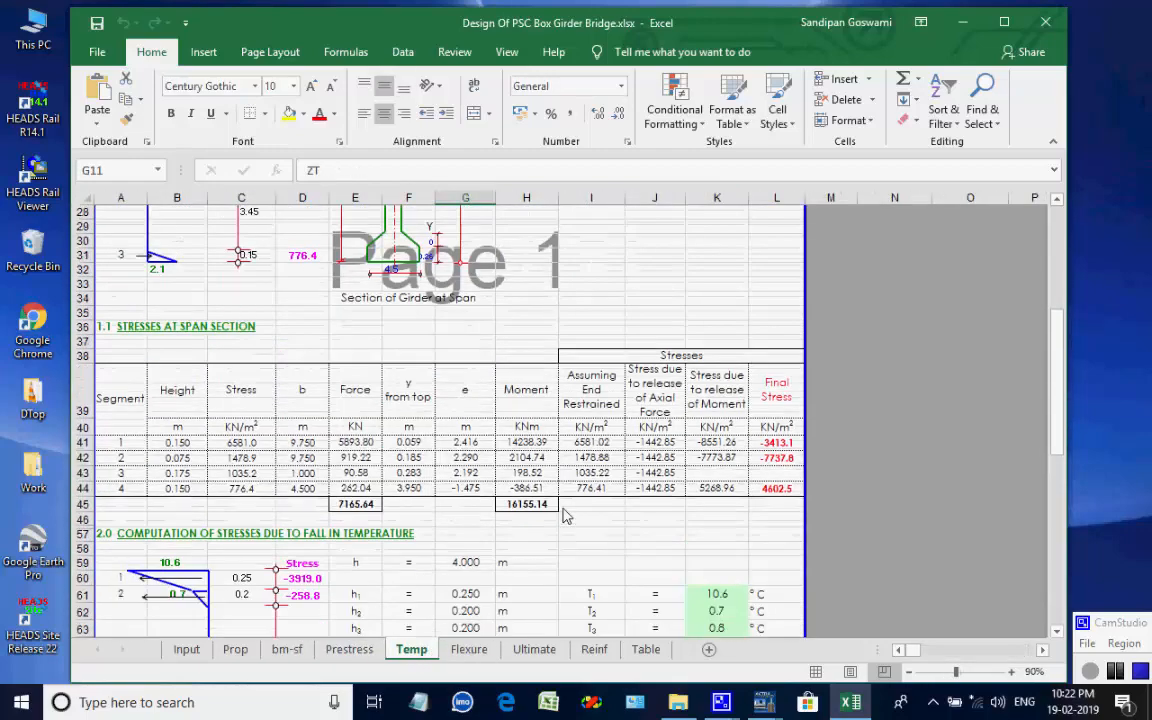
pyautogui.scroll(-20, 566, 515)
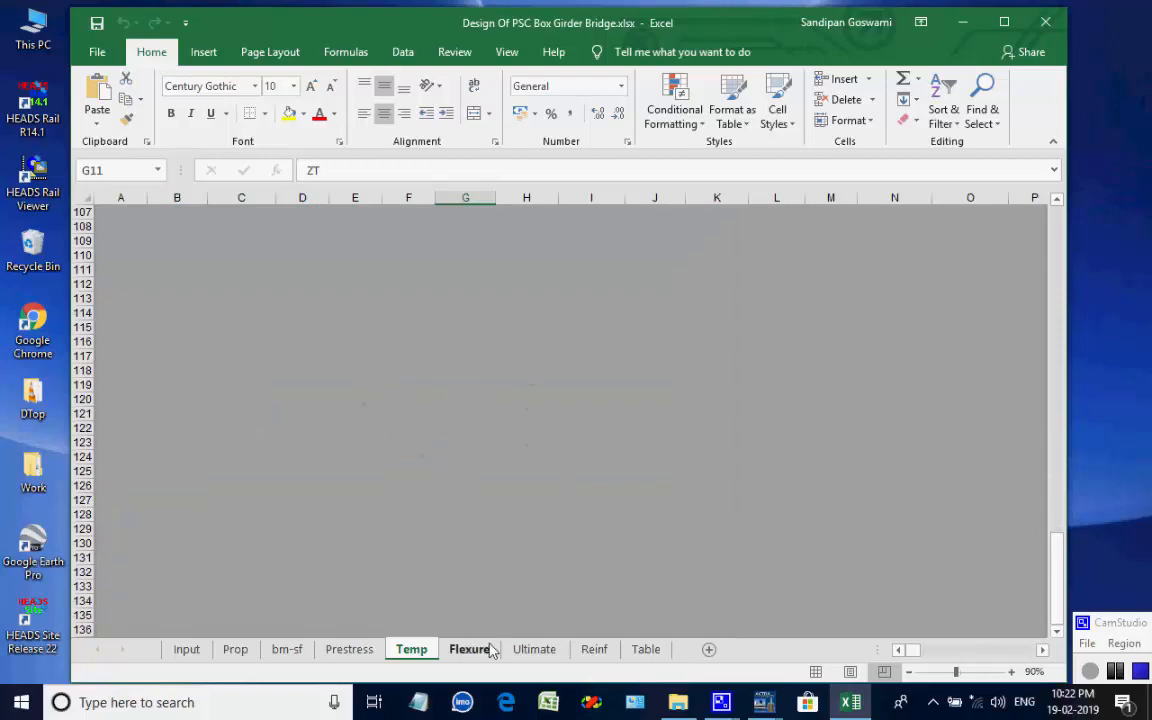
# Examine the flexural stress, ultimate shear and reinforcement sheets of the box girder design workbook and close it
pyautogui.click(490, 651)
pyautogui.scroll(10, 572, 537)
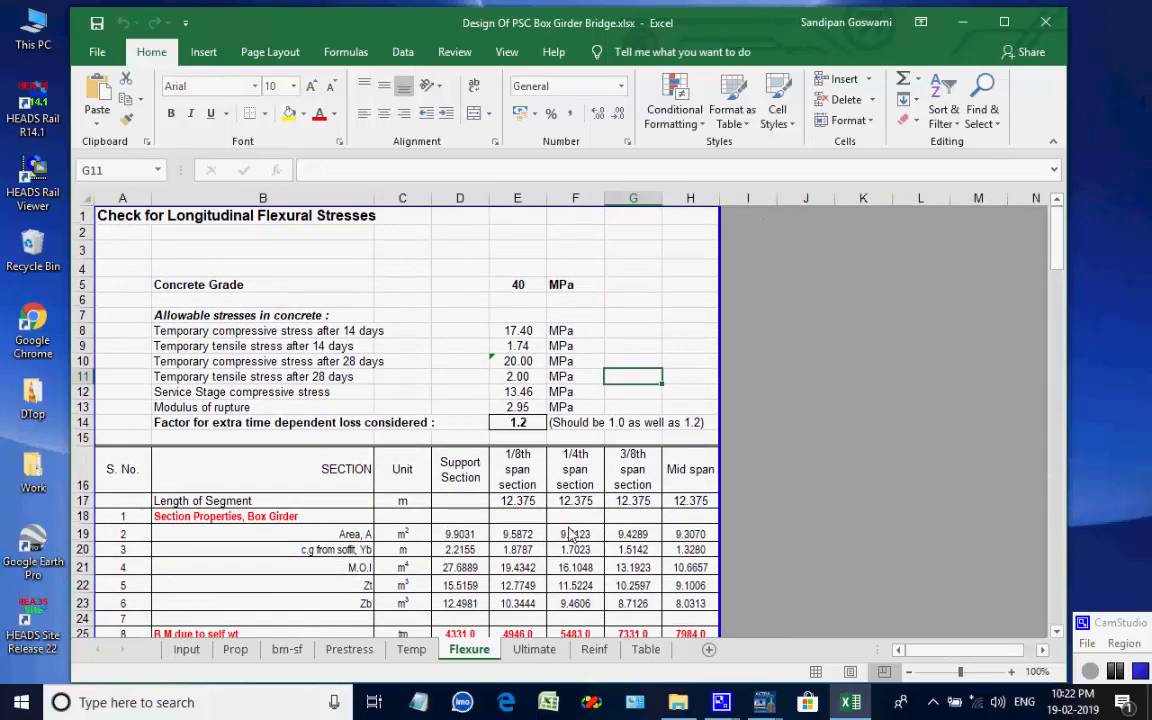
pyautogui.click(535, 651)
pyautogui.scroll(18, 575, 500)
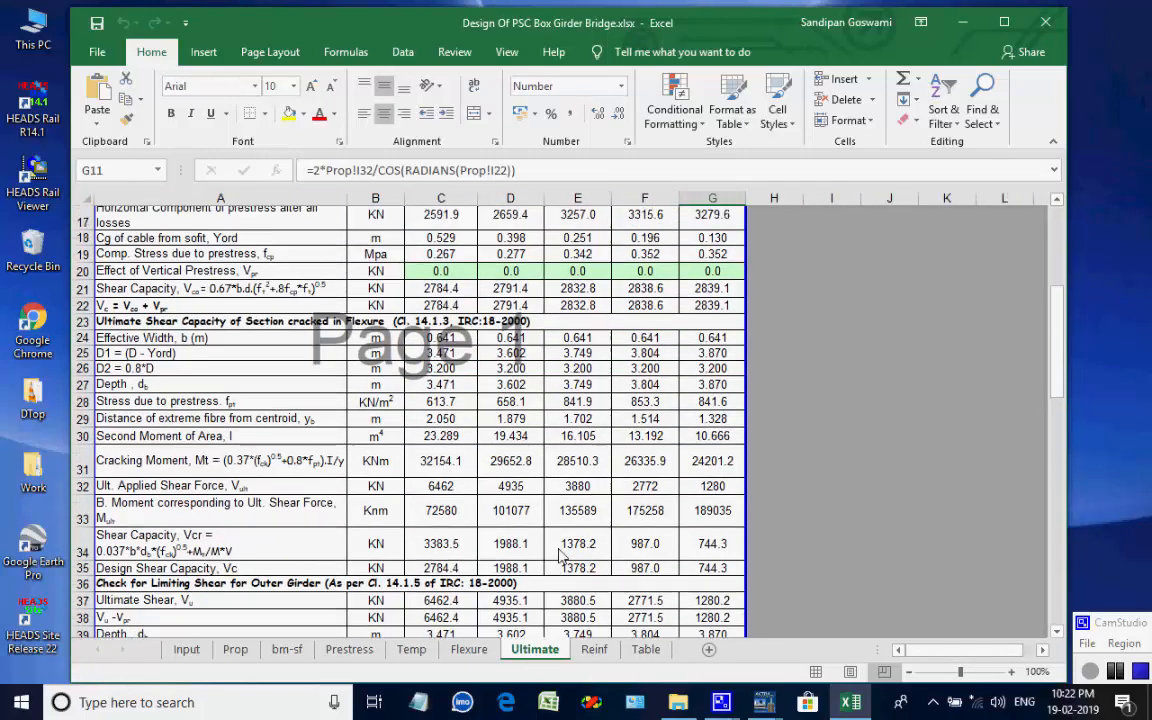
pyautogui.click(595, 651)
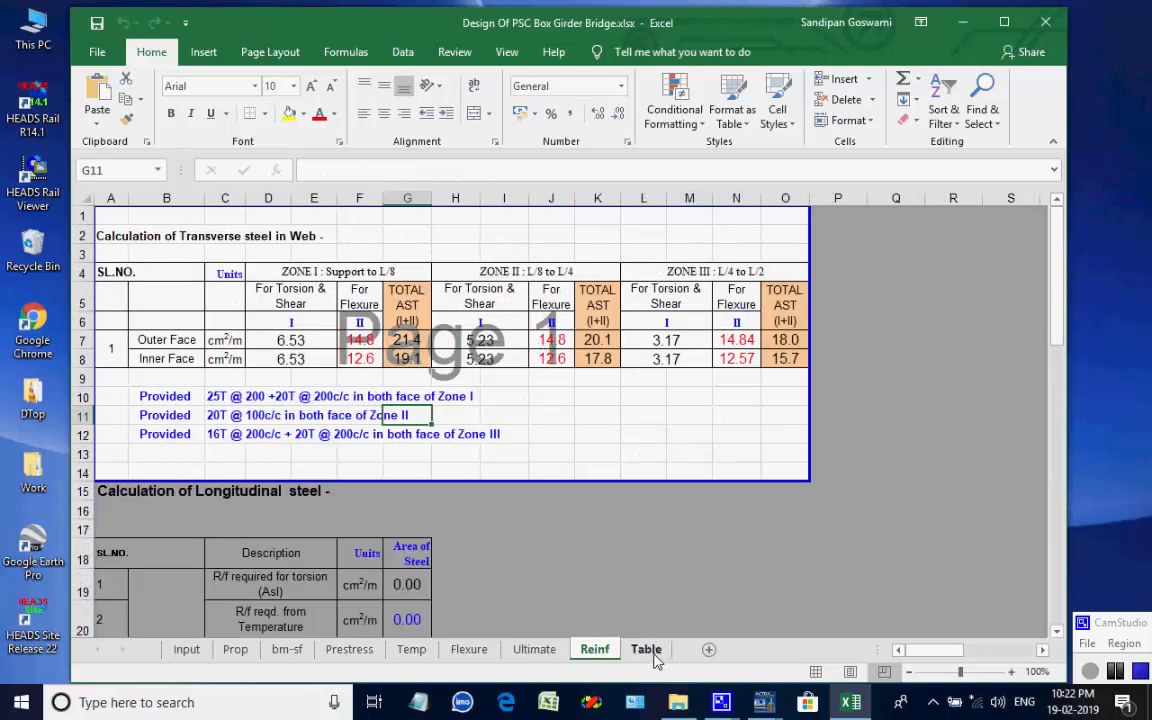
pyautogui.click(1046, 24)
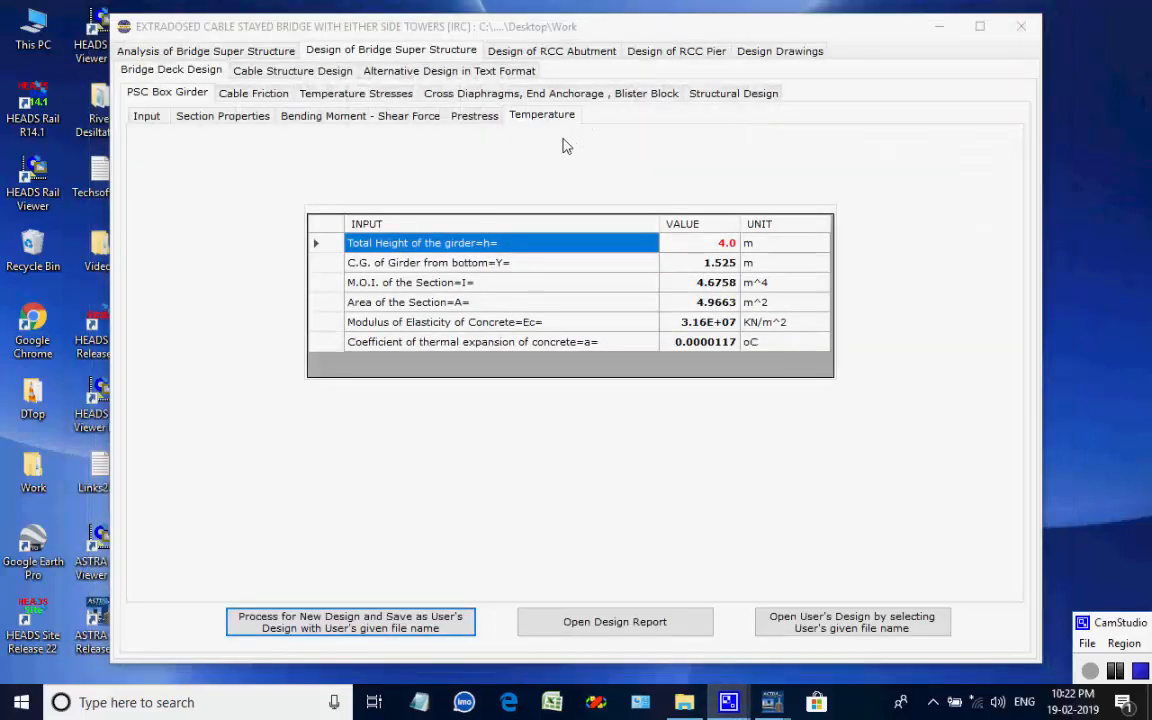
# Create the new cable friction design in Excel format, review the sheets for Cable 1 to Cable 7, and close the workbook
pyautogui.click(260, 93)
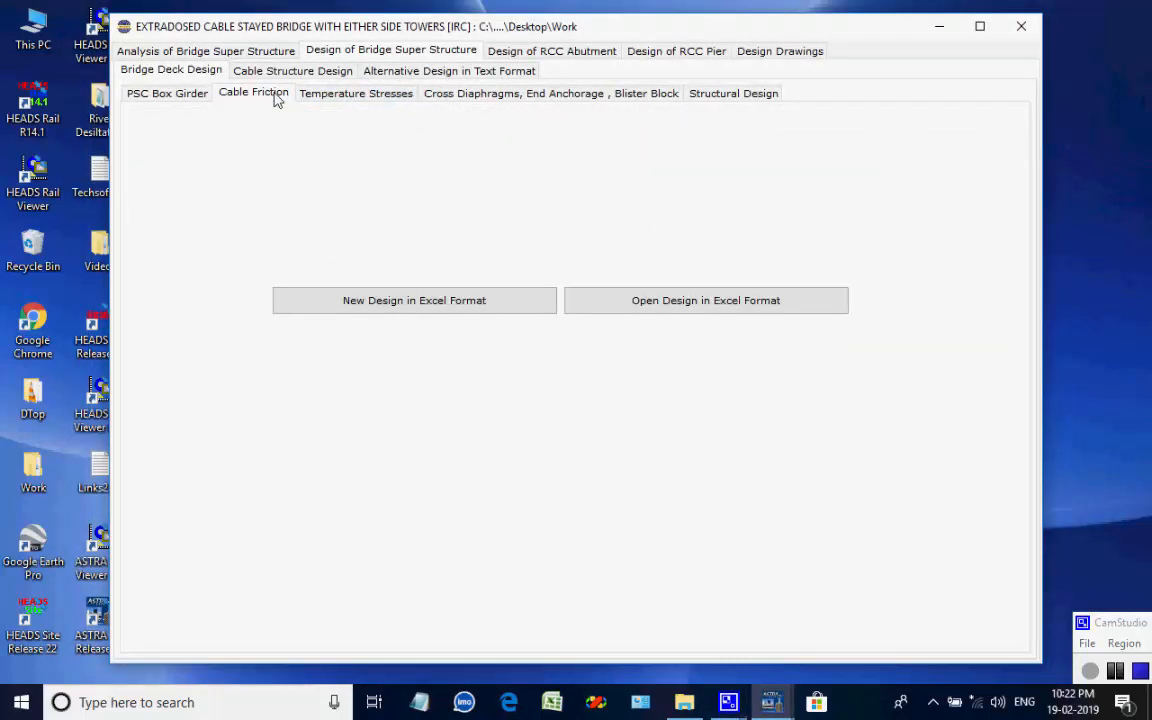
pyautogui.click(386, 306)
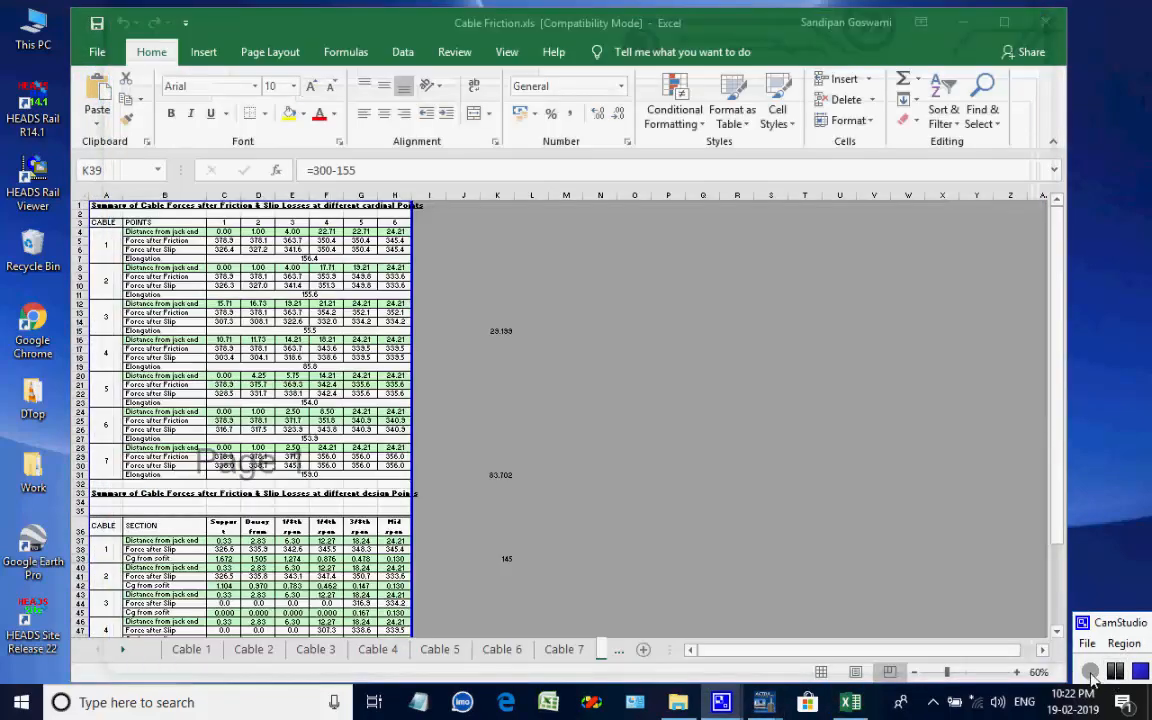
pyautogui.click(188, 652)
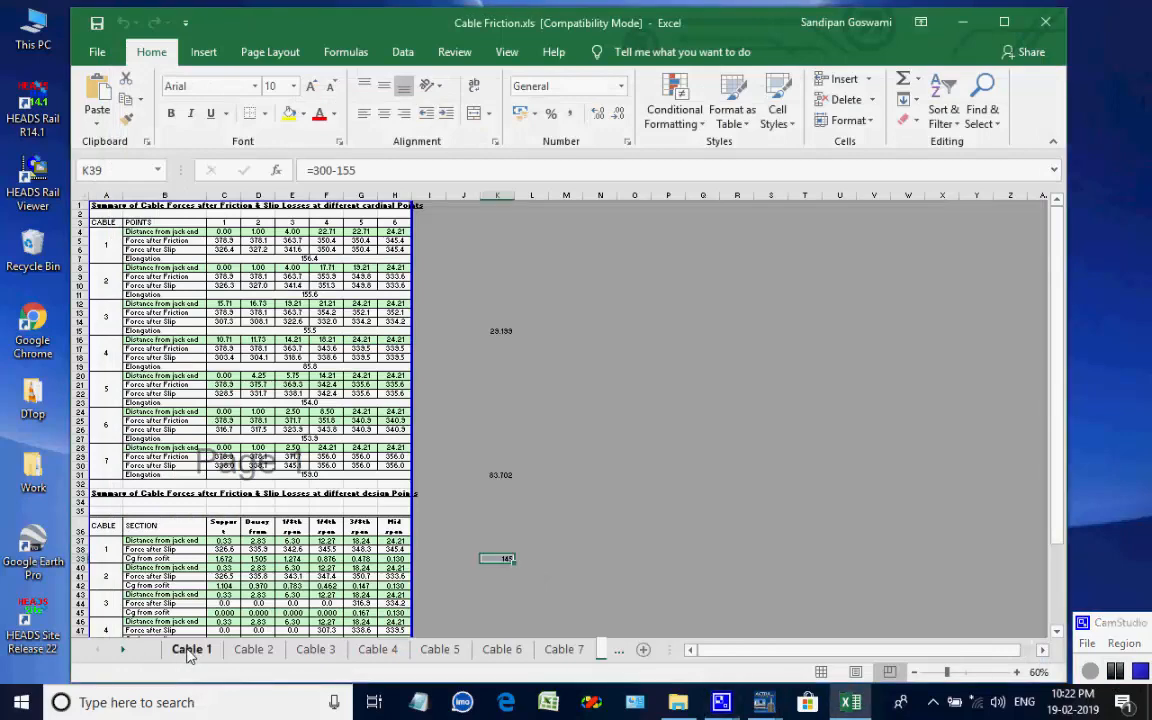
pyautogui.click(250, 652)
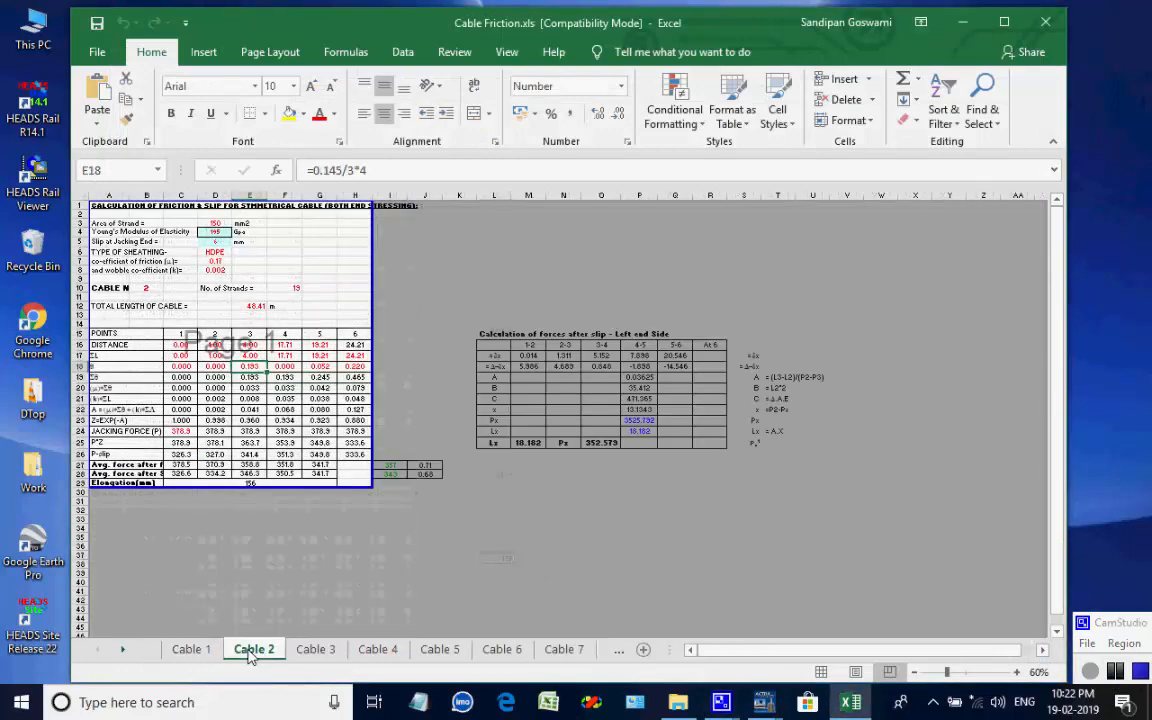
pyautogui.click(314, 650)
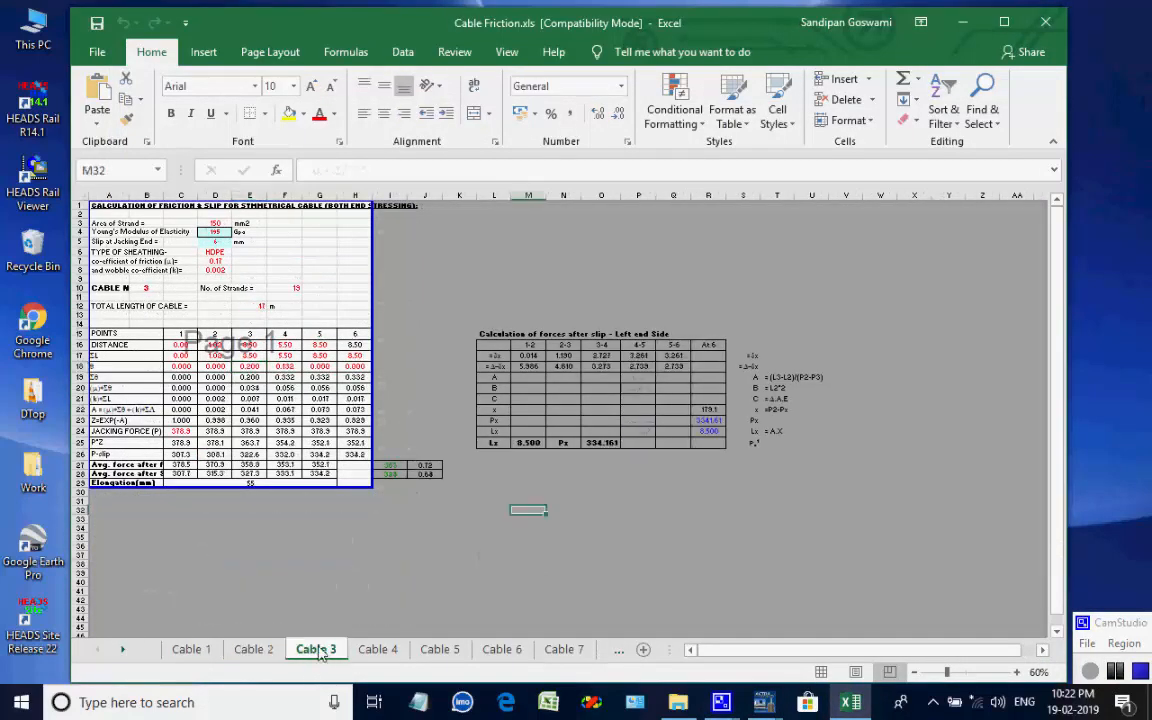
pyautogui.click(384, 651)
pyautogui.click(440, 650)
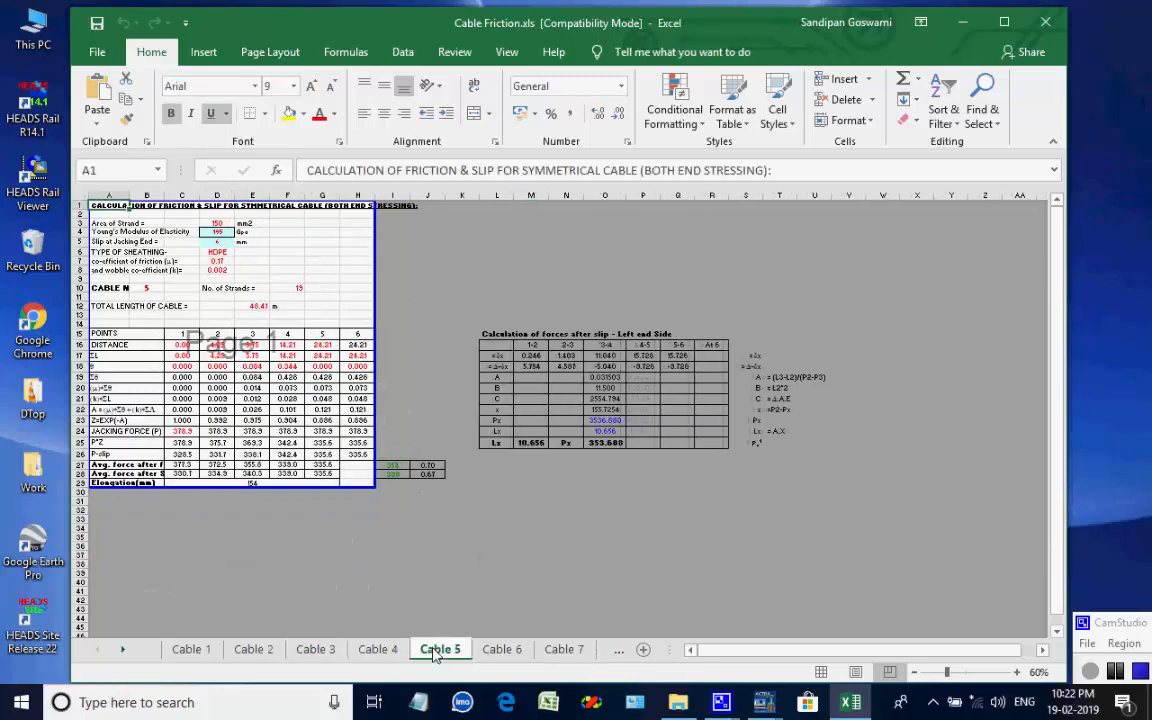
pyautogui.click(502, 650)
pyautogui.click(562, 650)
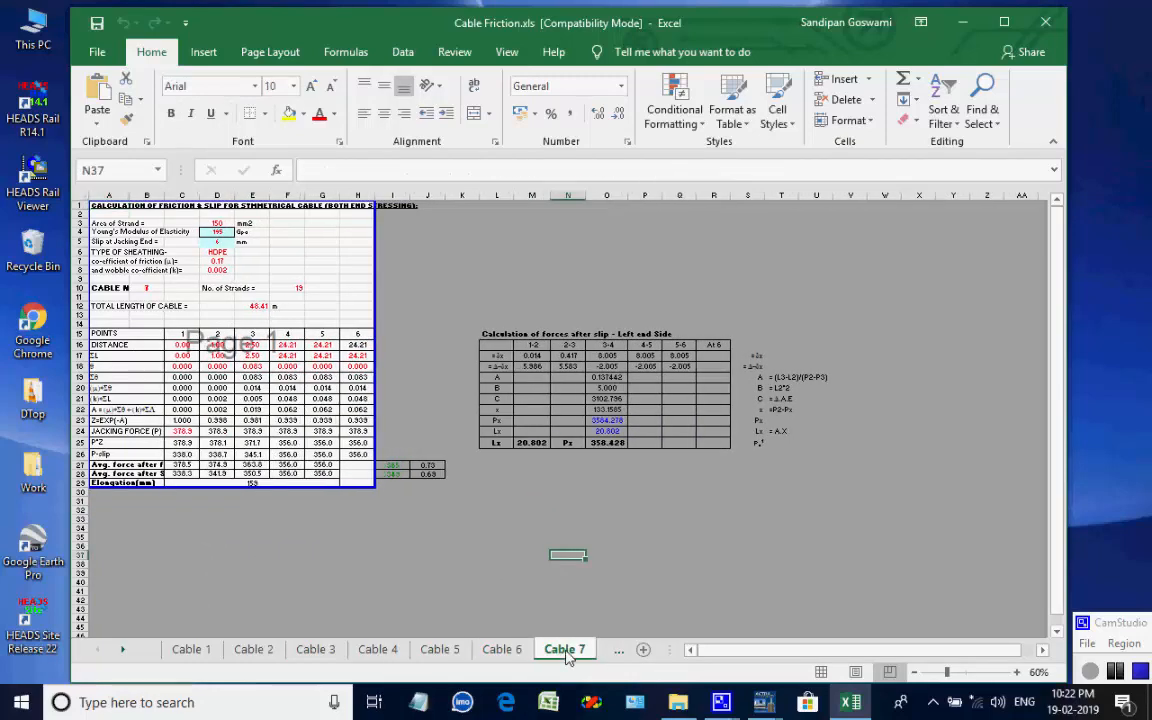
pyautogui.click(1045, 21)
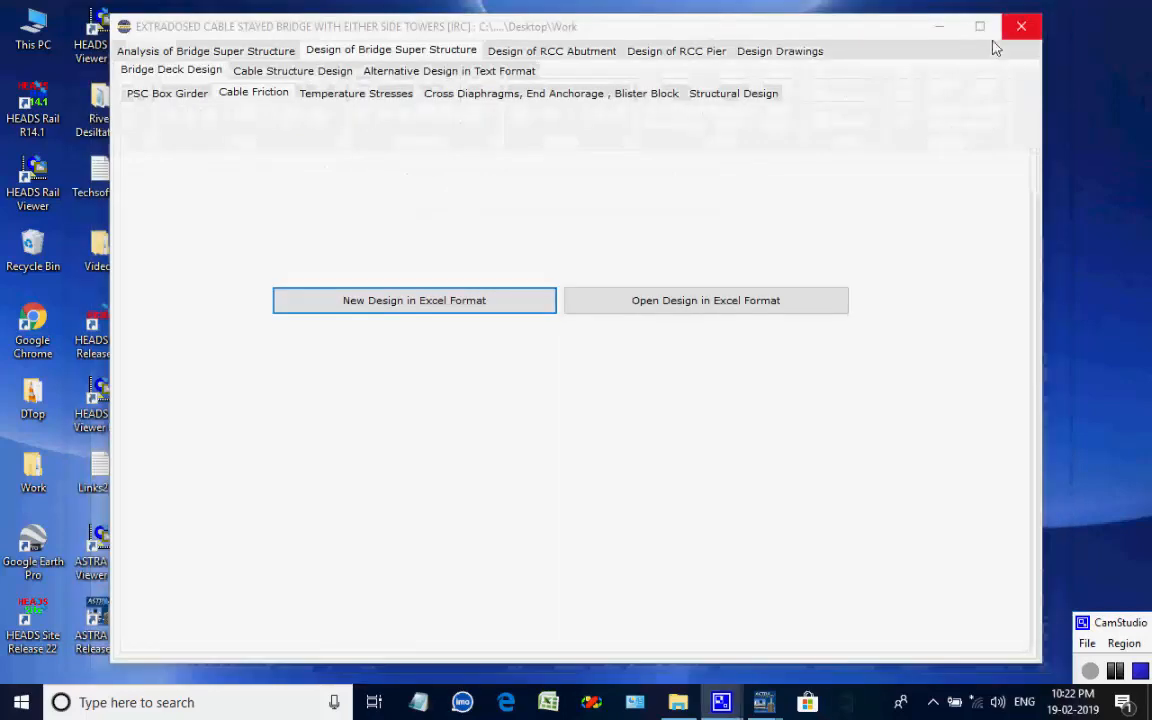
# Create the new temperature stresses design in Excel format, look through its temperature fall computation, and close the workbook
pyautogui.click(380, 94)
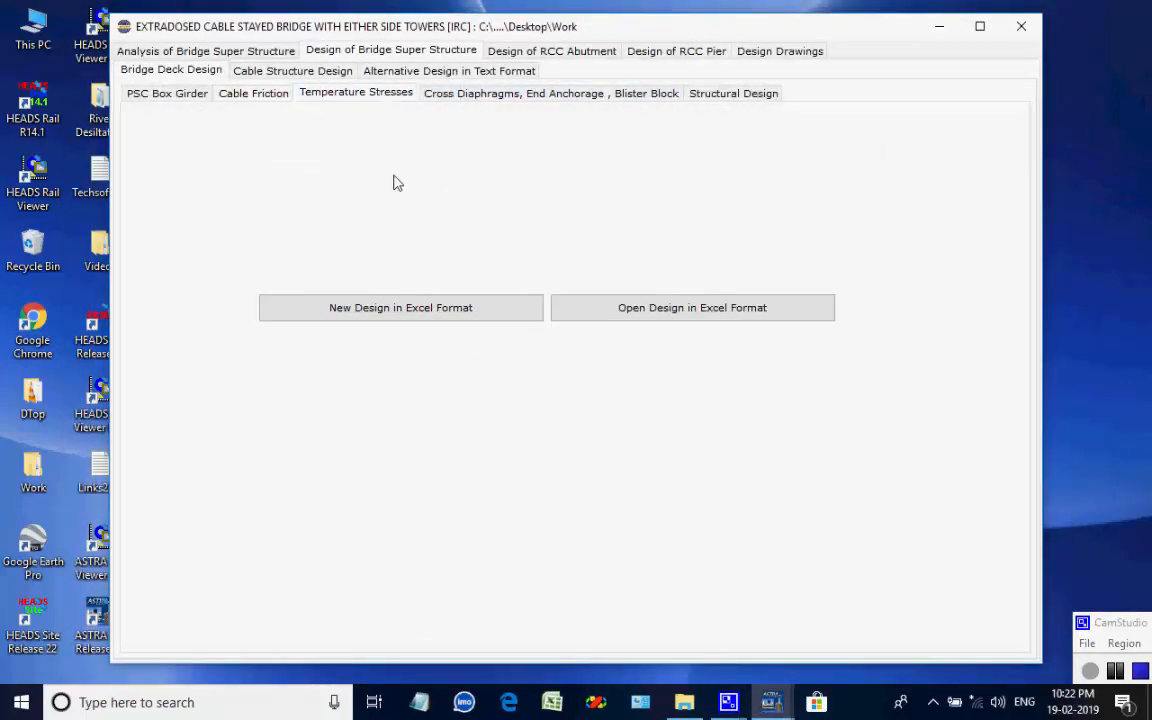
pyautogui.click(386, 309)
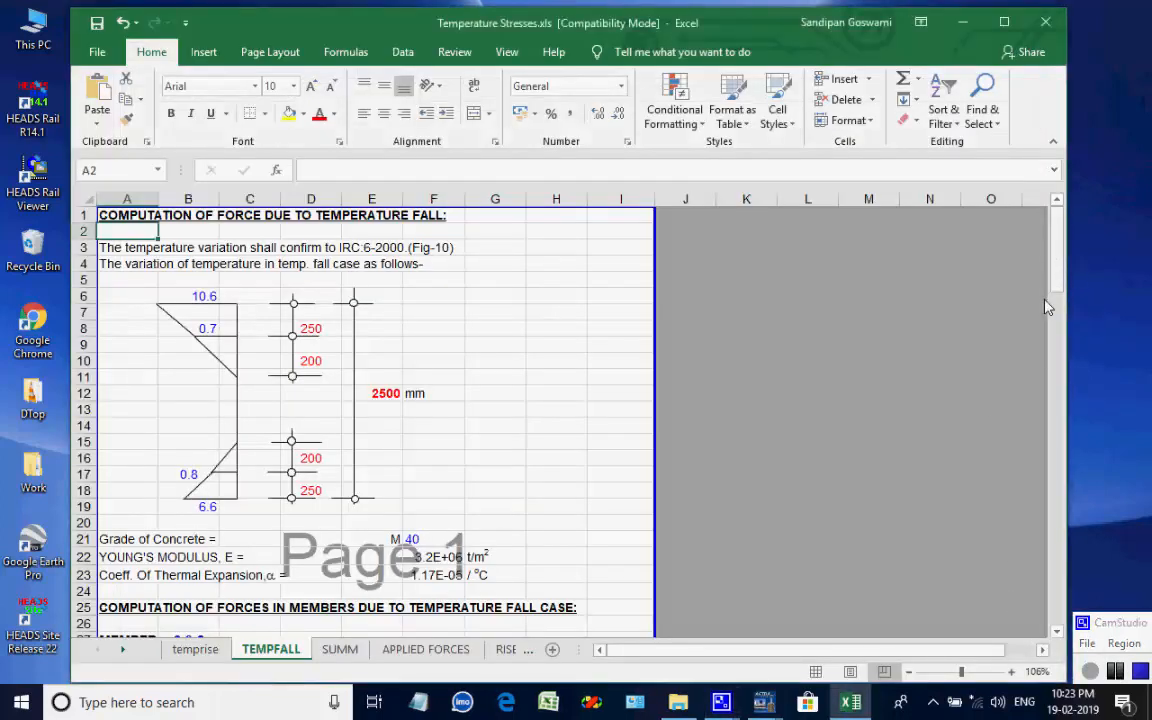
pyautogui.moveTo(1057, 265); pyautogui.dragTo(1040, 341)
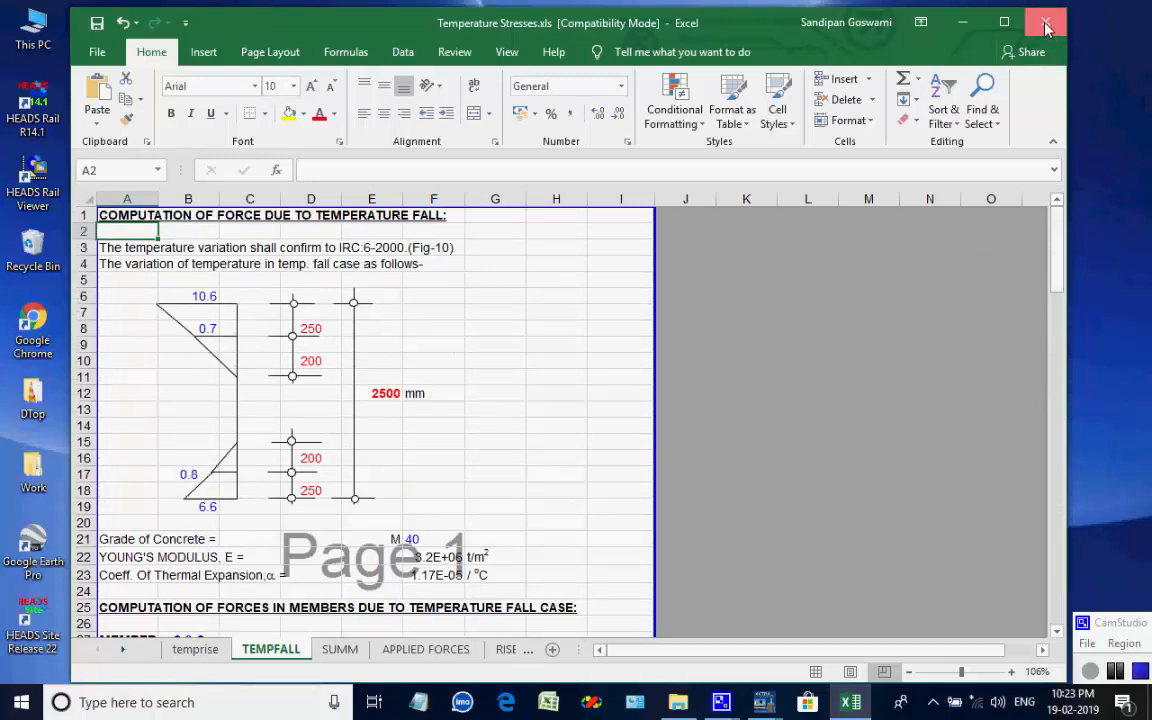
pyautogui.click(962, 21)
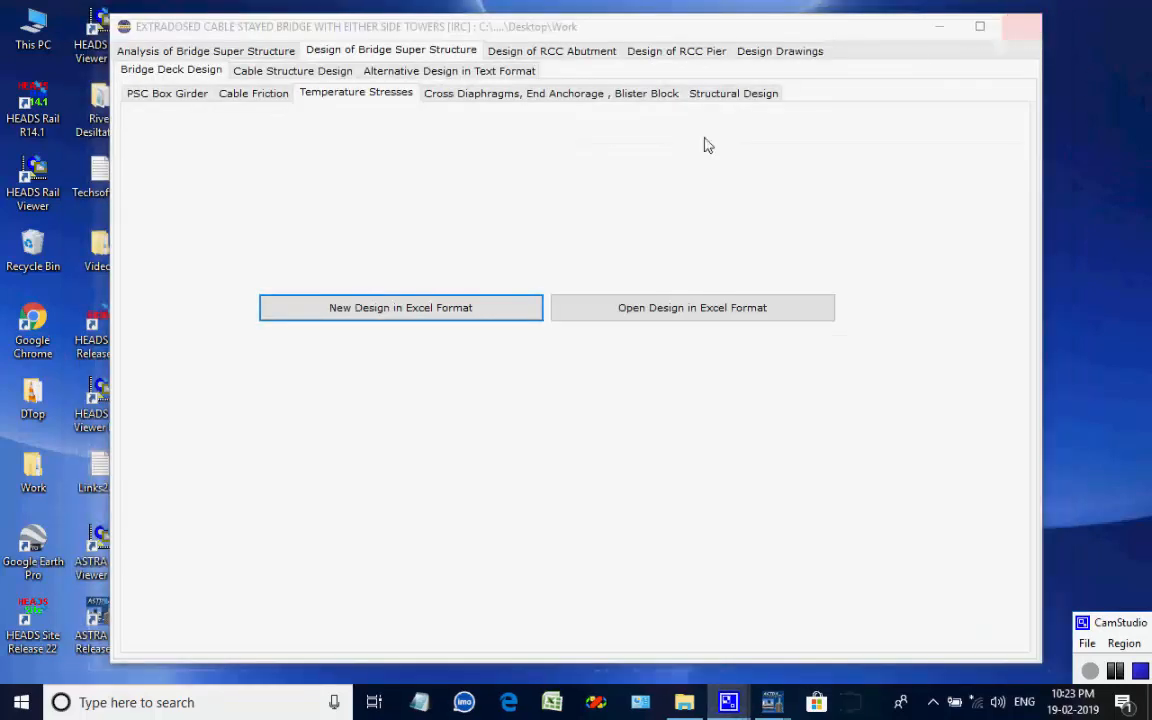
# Create the new cross diaphragm, end anchorage and blister block design in Excel format, look through the blister block sheet, and close the workbook
pyautogui.click(476, 97)
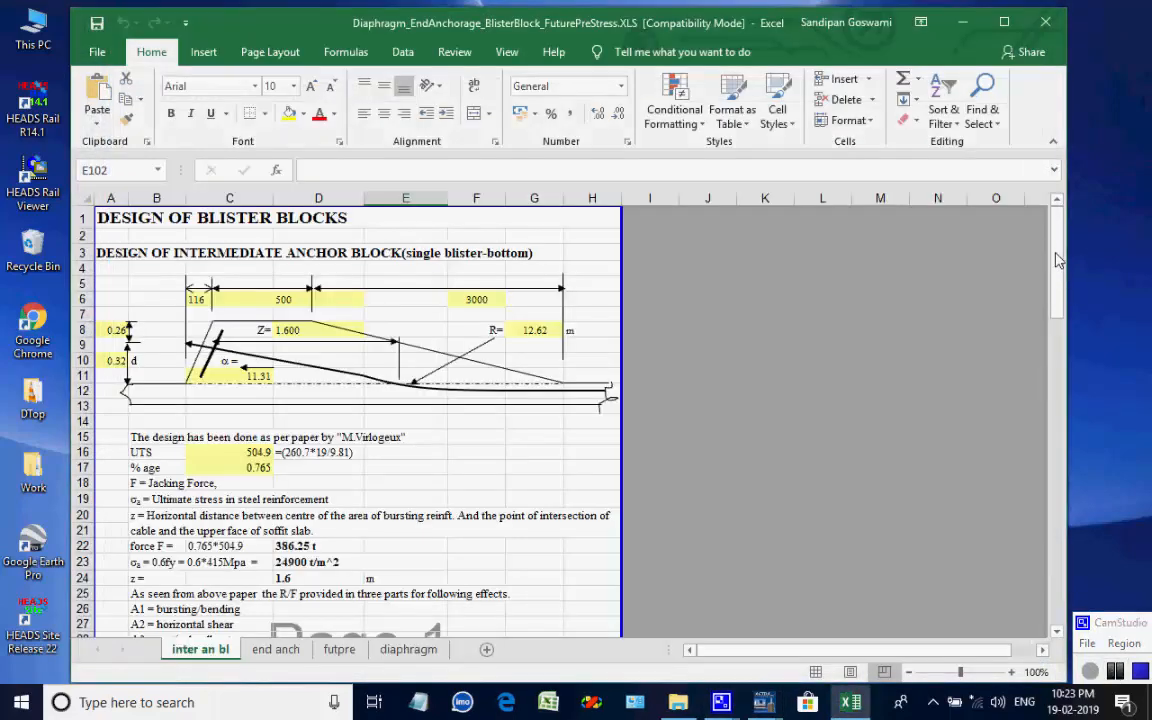
pyautogui.moveTo(1058, 300); pyautogui.dragTo(1064, 150)
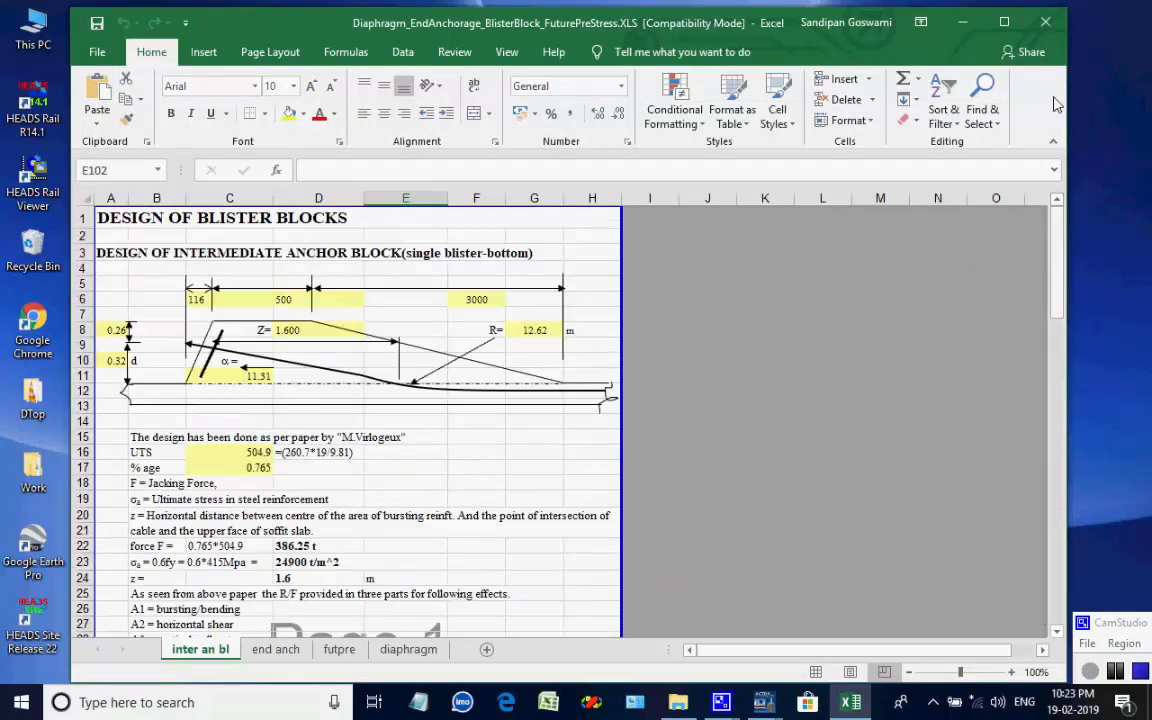
pyautogui.click(1046, 22)
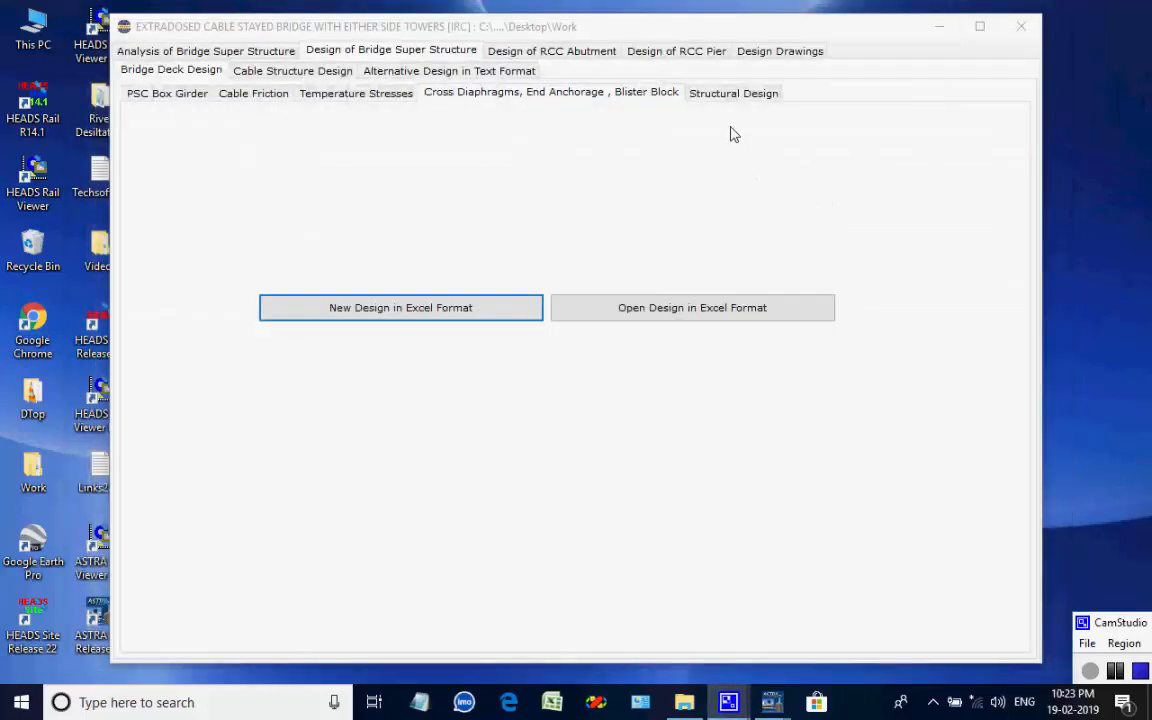
# Create the new structural design in Excel format, look through its Reinforcement sheet, and close the workbook
pyautogui.click(724, 95)
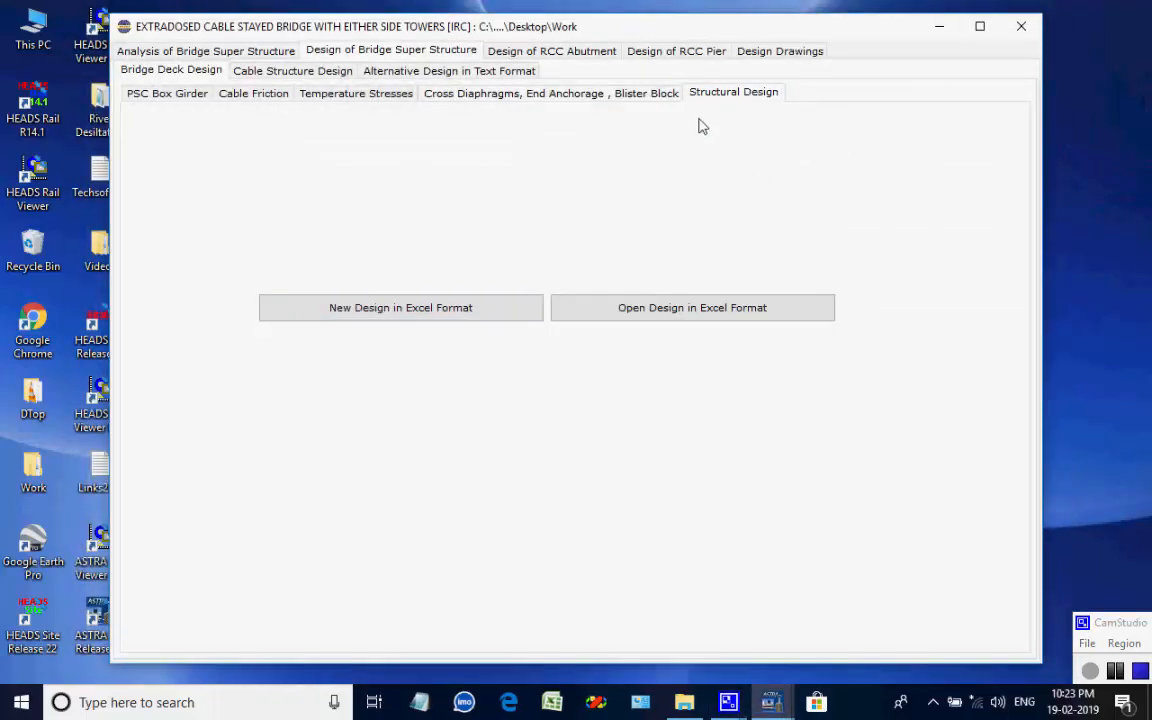
pyautogui.click(437, 310)
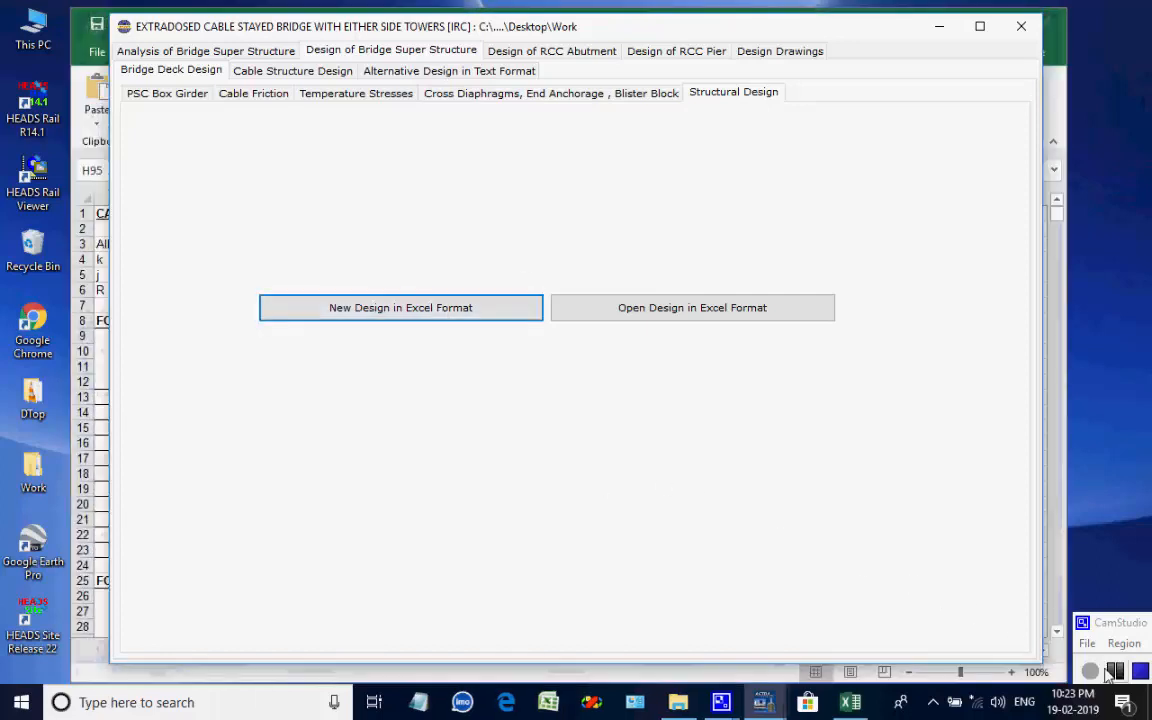
pyautogui.scroll(-9, 1023, 600)
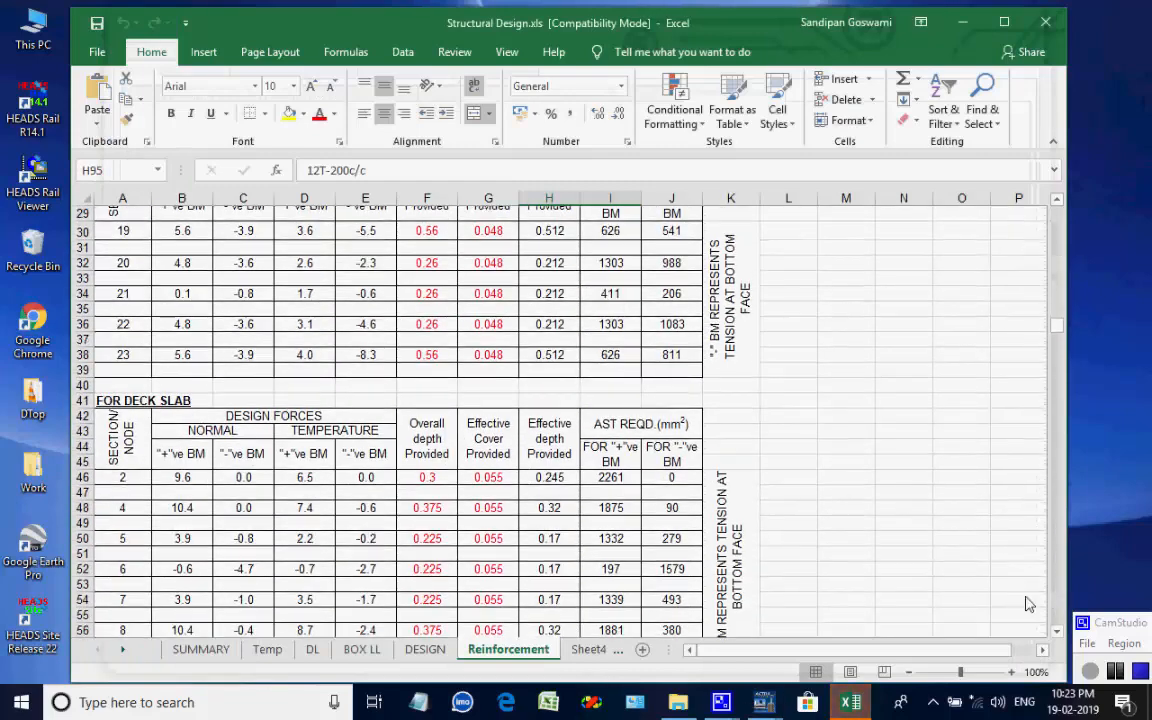
pyautogui.moveTo(1059, 328); pyautogui.dragTo(1030, 212)
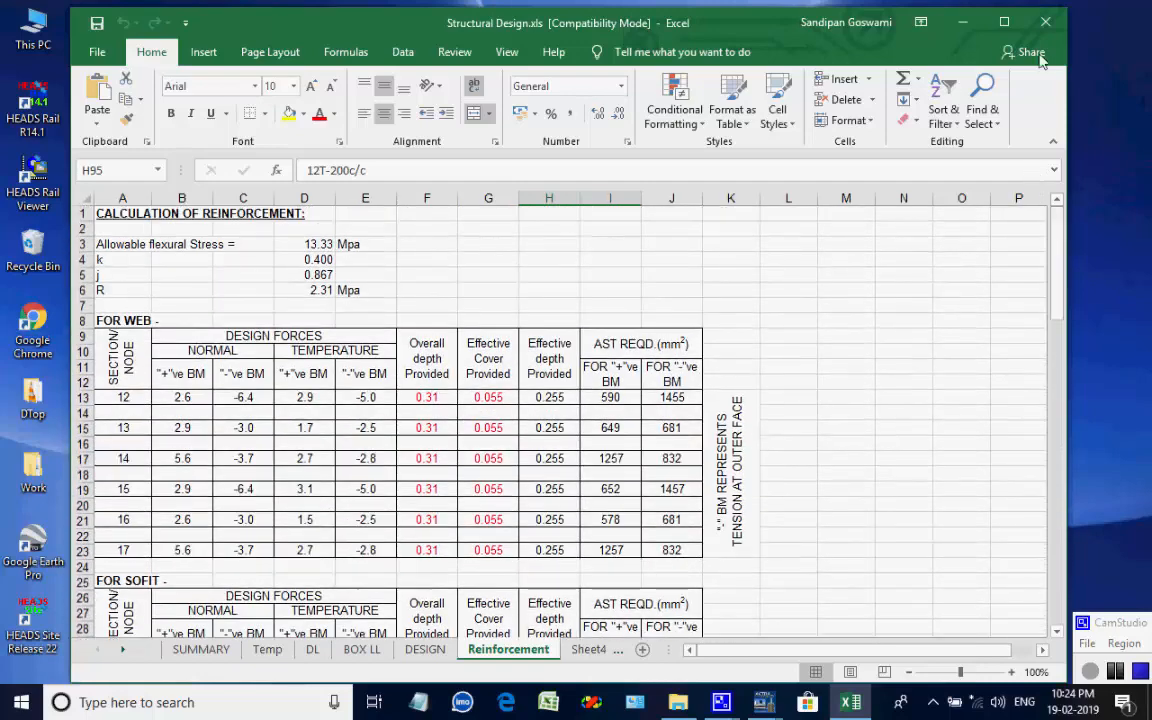
pyautogui.click(1045, 22)
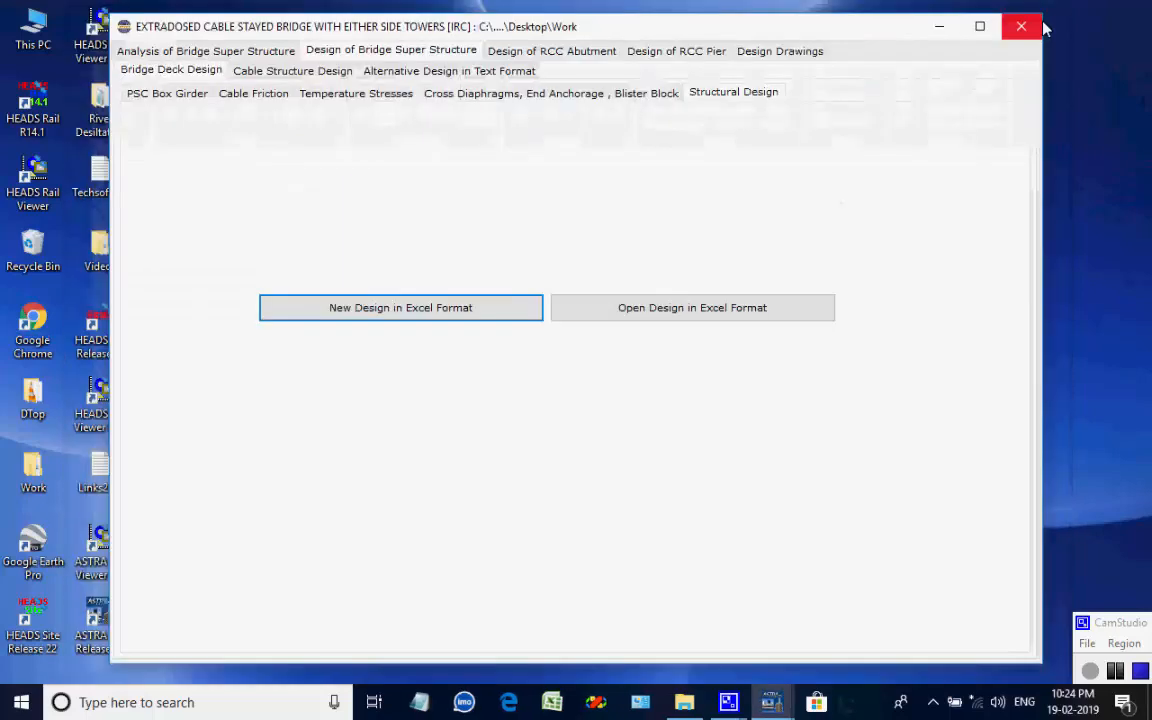
# Read the data of cable members 542 TO 581 in the cable structure design and process the stay cable design
pyautogui.click(337, 78)
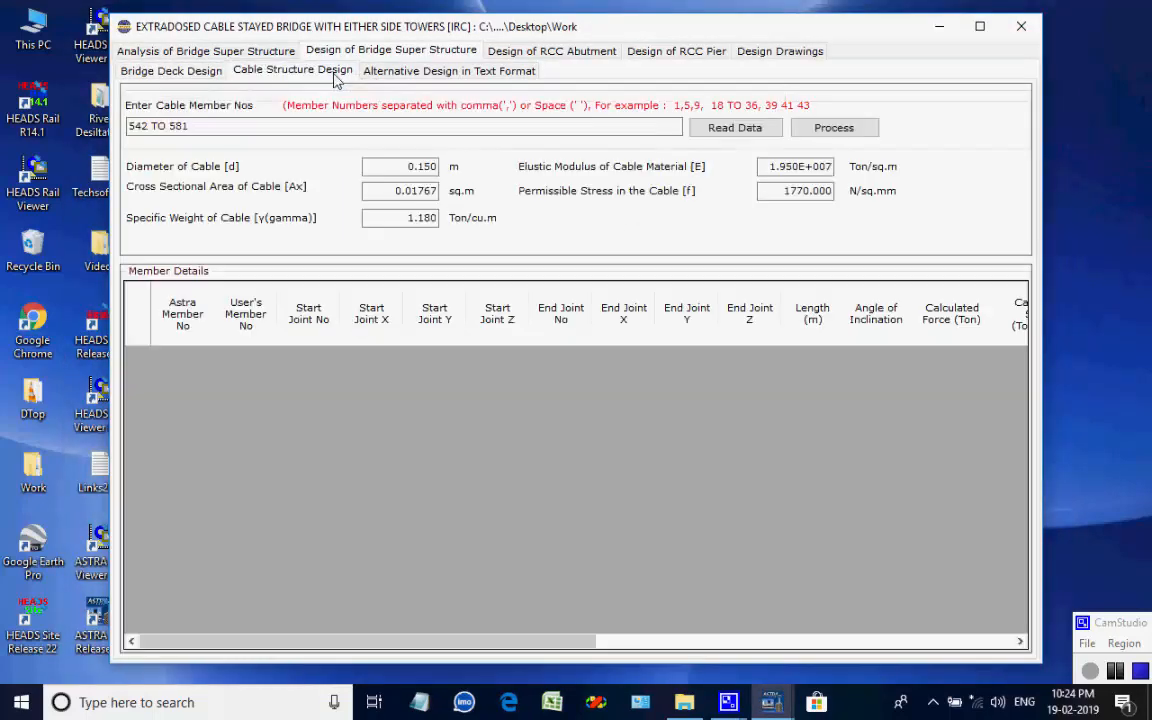
pyautogui.click(732, 128)
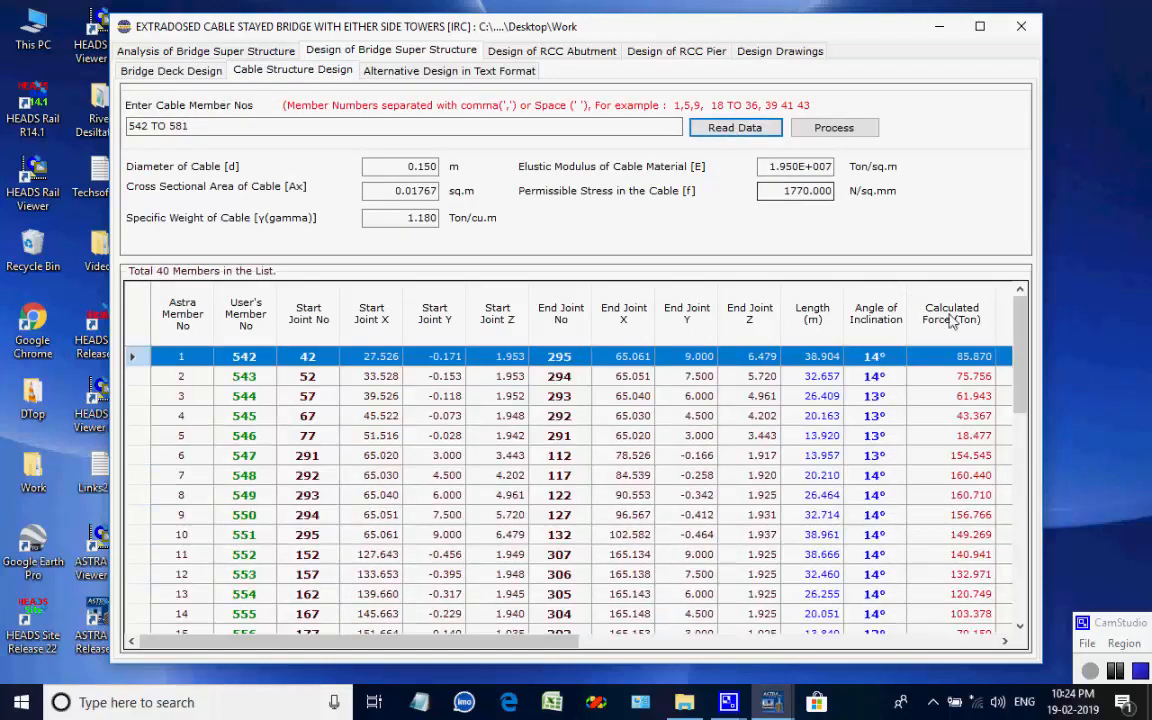
pyautogui.moveTo(1018, 347)
pyautogui.mouseDown()
pyautogui.moveTo(1022, 520)
pyautogui.moveTo(1021, 340)
pyautogui.mouseUp()
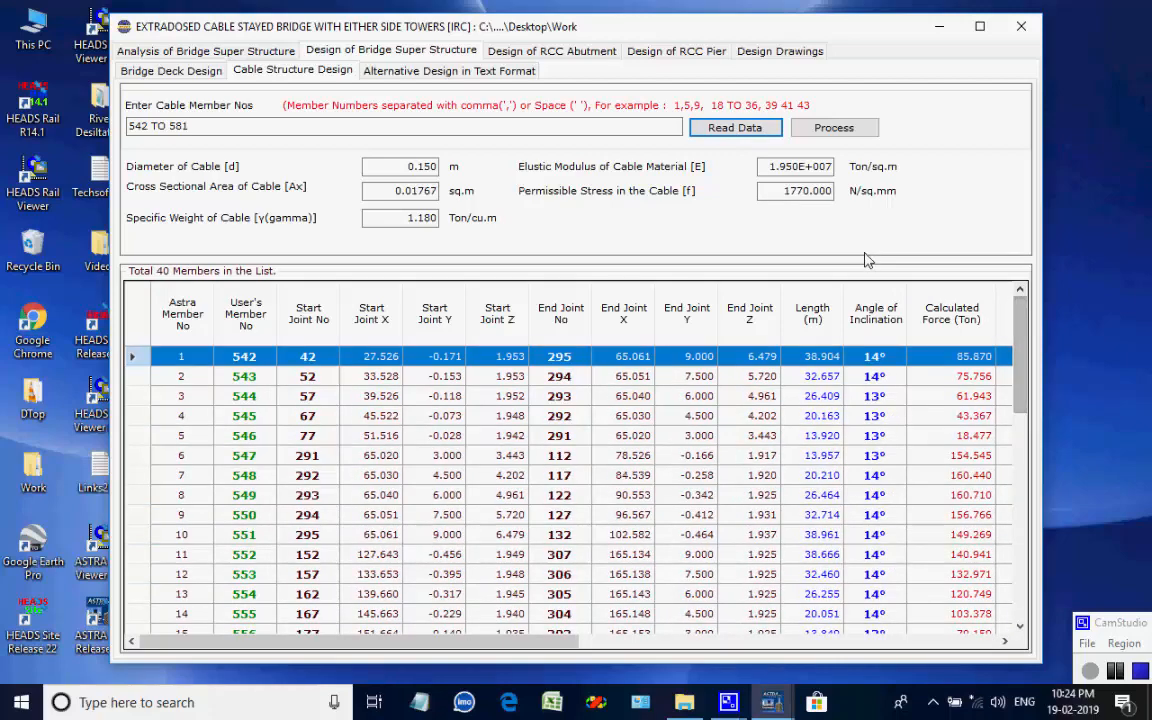
pyautogui.click(826, 128)
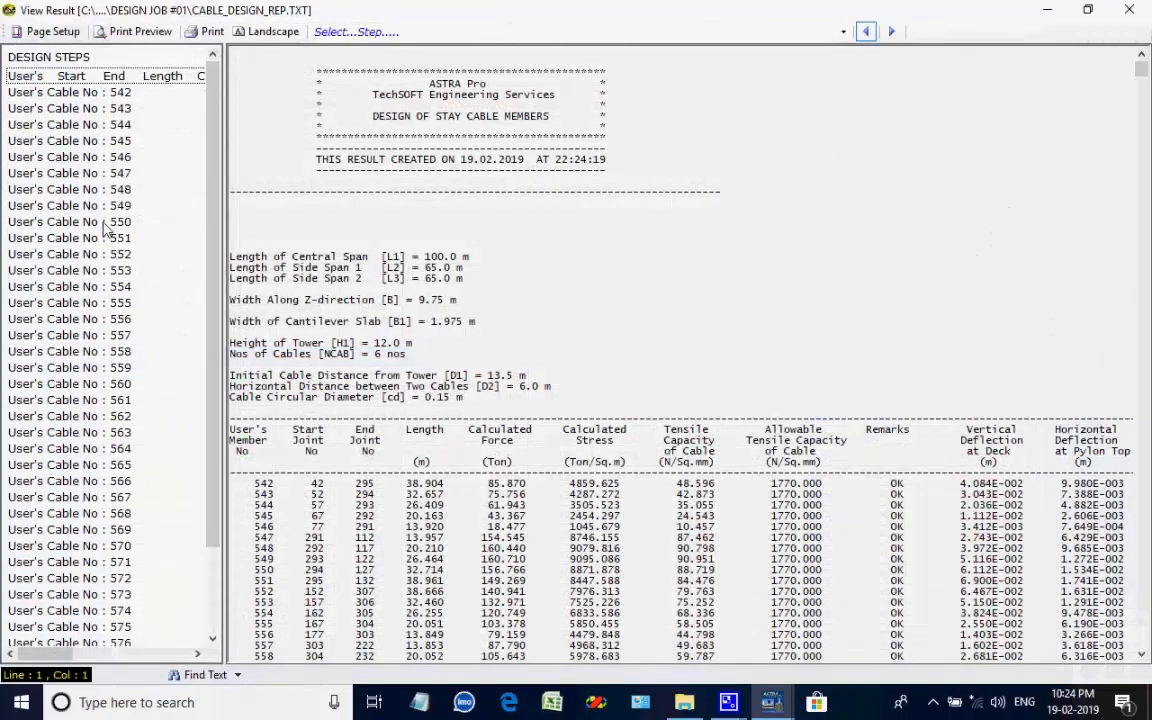
# Examine the stay cable design report for cables 550, 551 and 552 and close the report
pyautogui.click(108, 223)
pyautogui.click(112, 238)
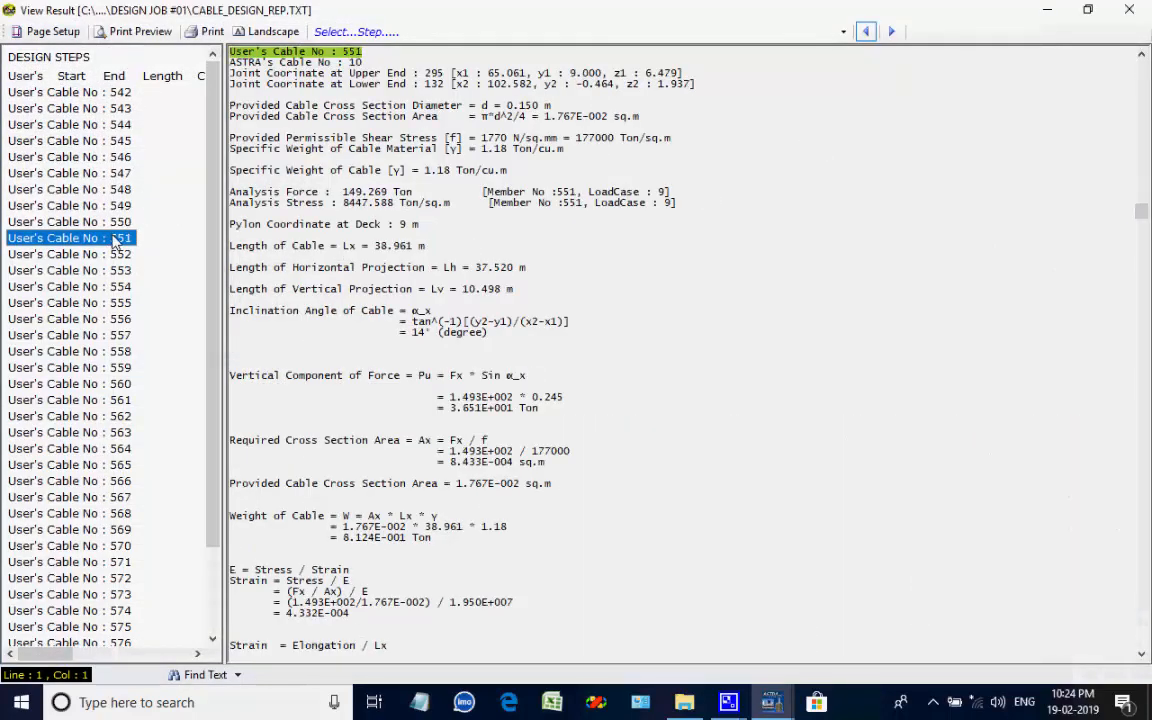
pyautogui.click(114, 253)
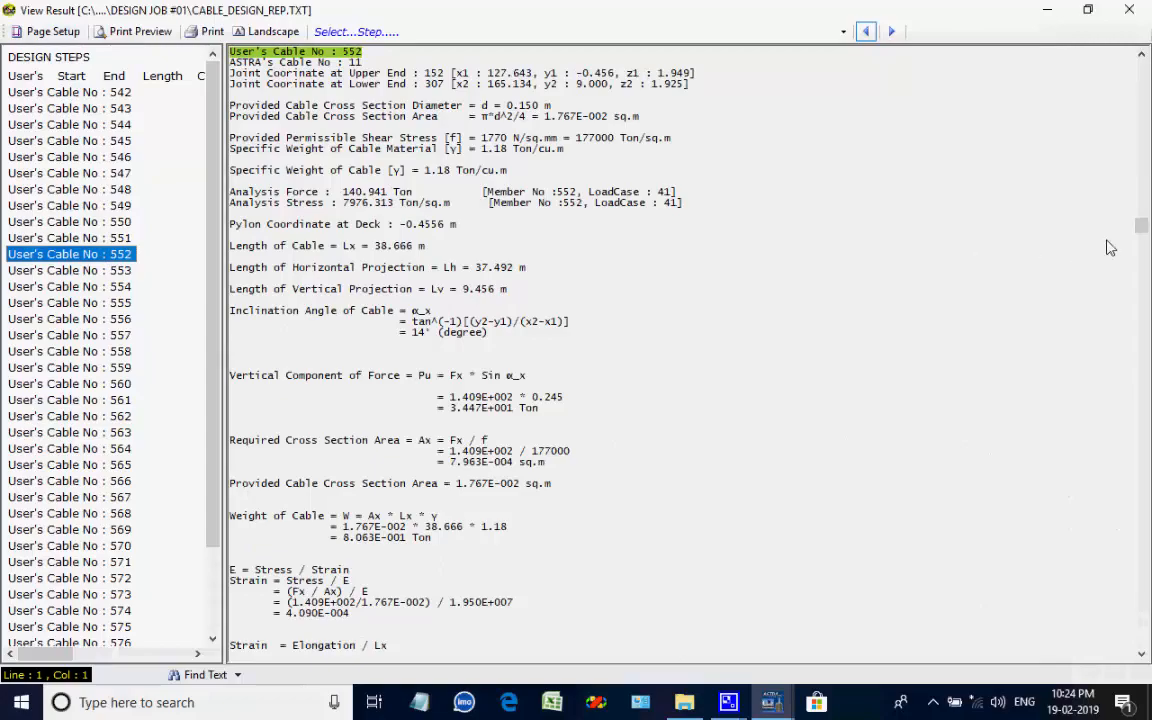
pyautogui.moveTo(1141, 226)
pyautogui.mouseDown()
pyautogui.moveTo(1141, 620)
pyautogui.moveTo(1141, 226)
pyautogui.mouseUp()
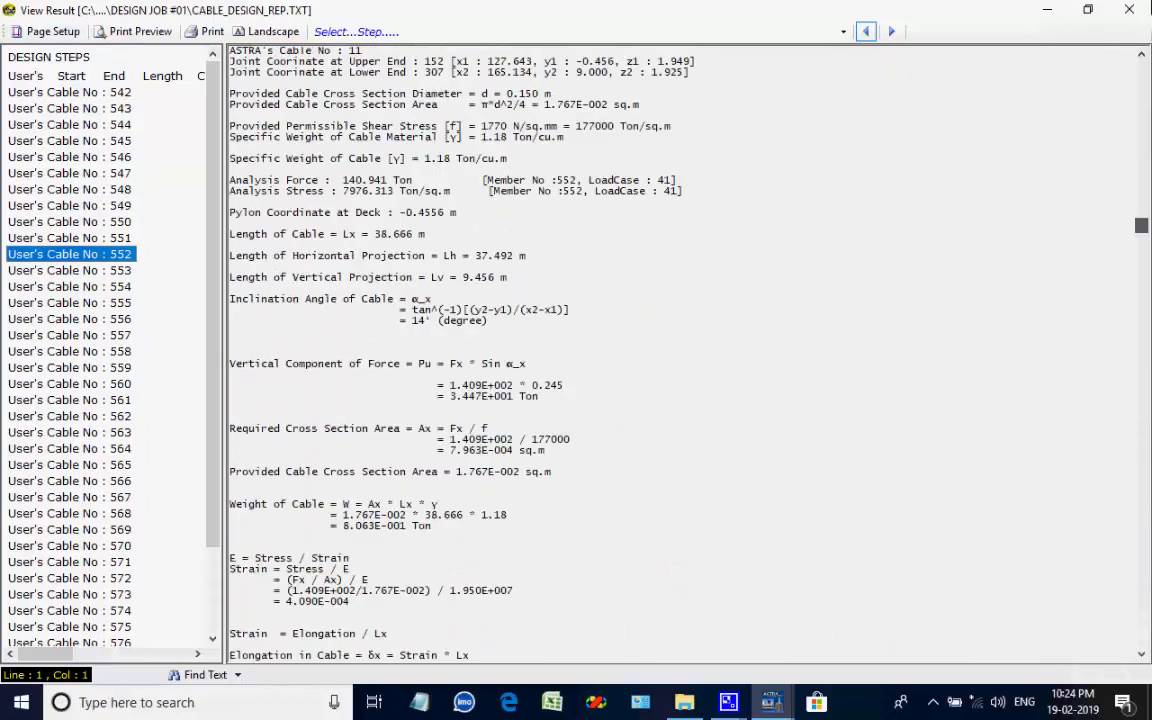
pyautogui.click(1131, 10)
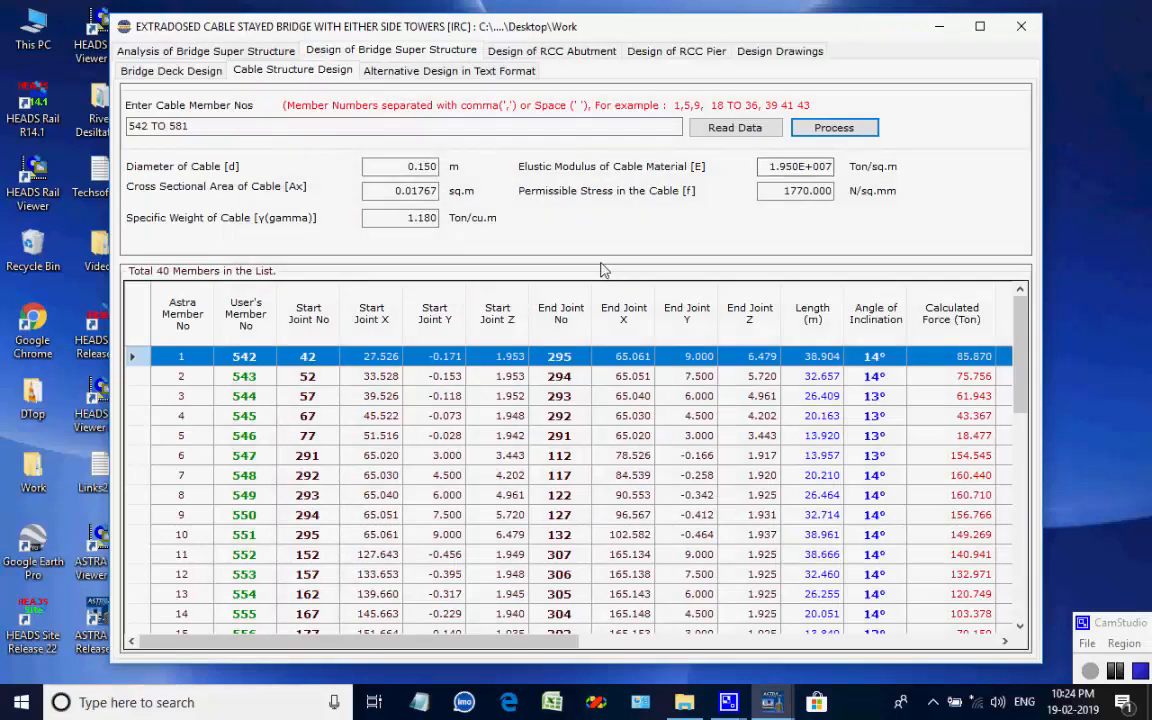
# Look over the general data of the alternative text-format design and the open-foundation counterfort abutment design data
pyautogui.click(443, 76)
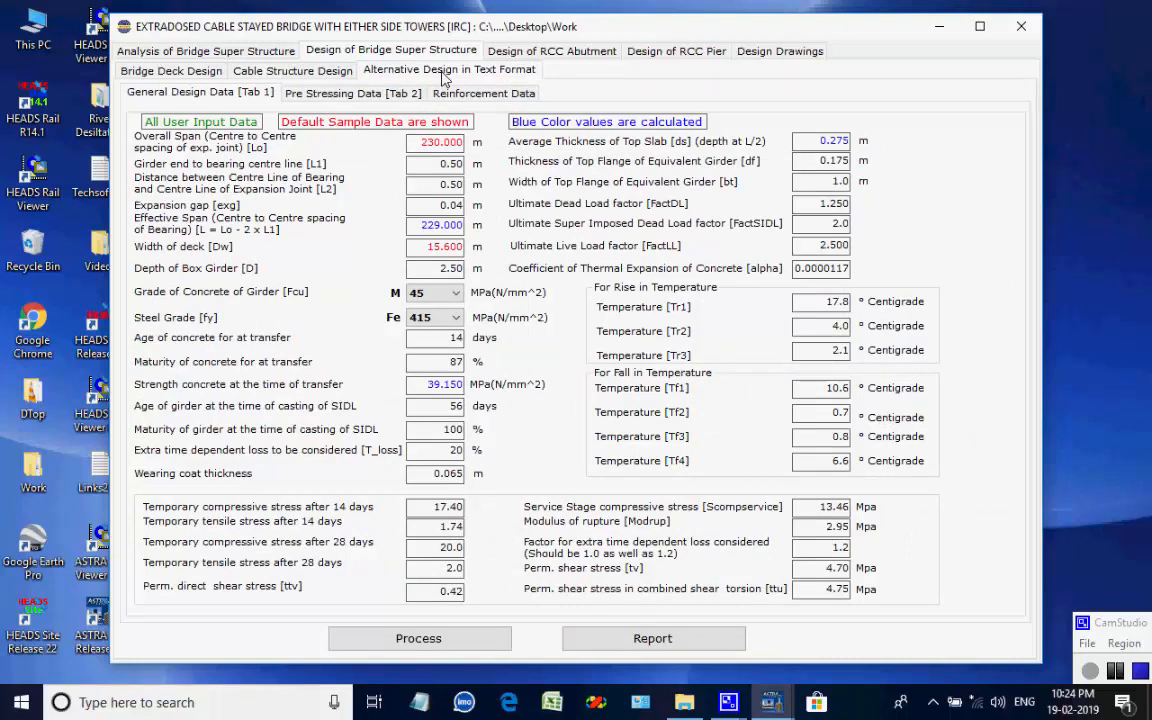
pyautogui.click(519, 51)
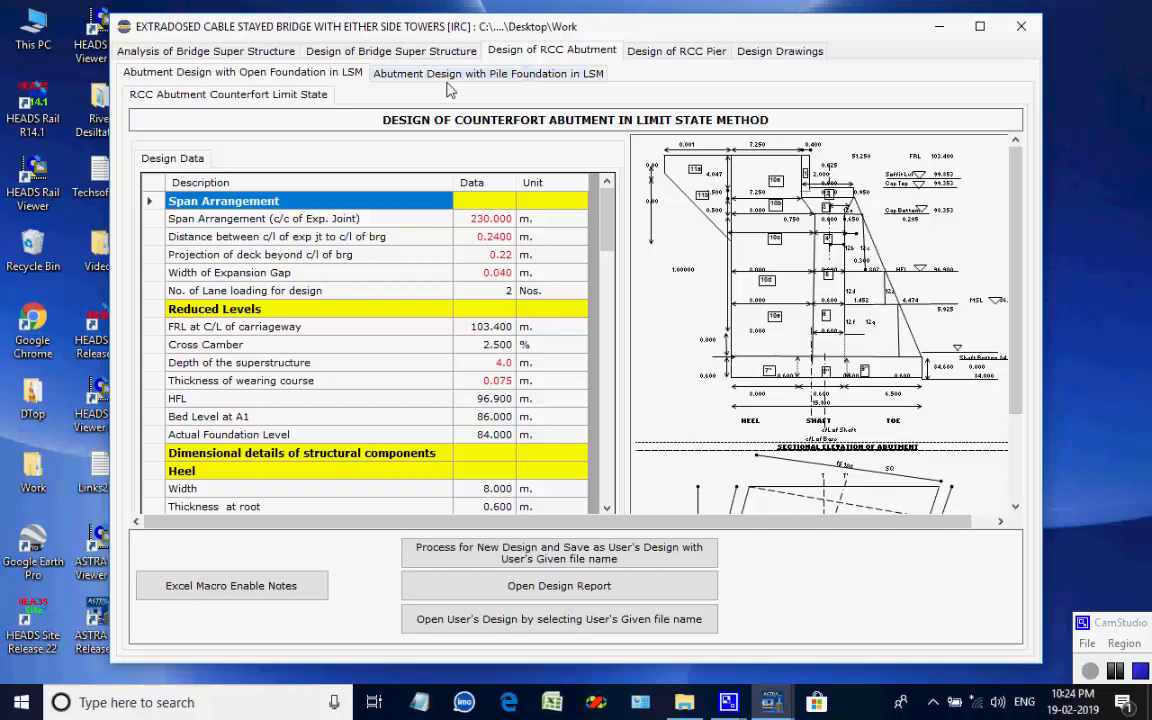
# Review the input data for the abutment design with pile foundation in LSM and process it as a new design
pyautogui.click(412, 73)
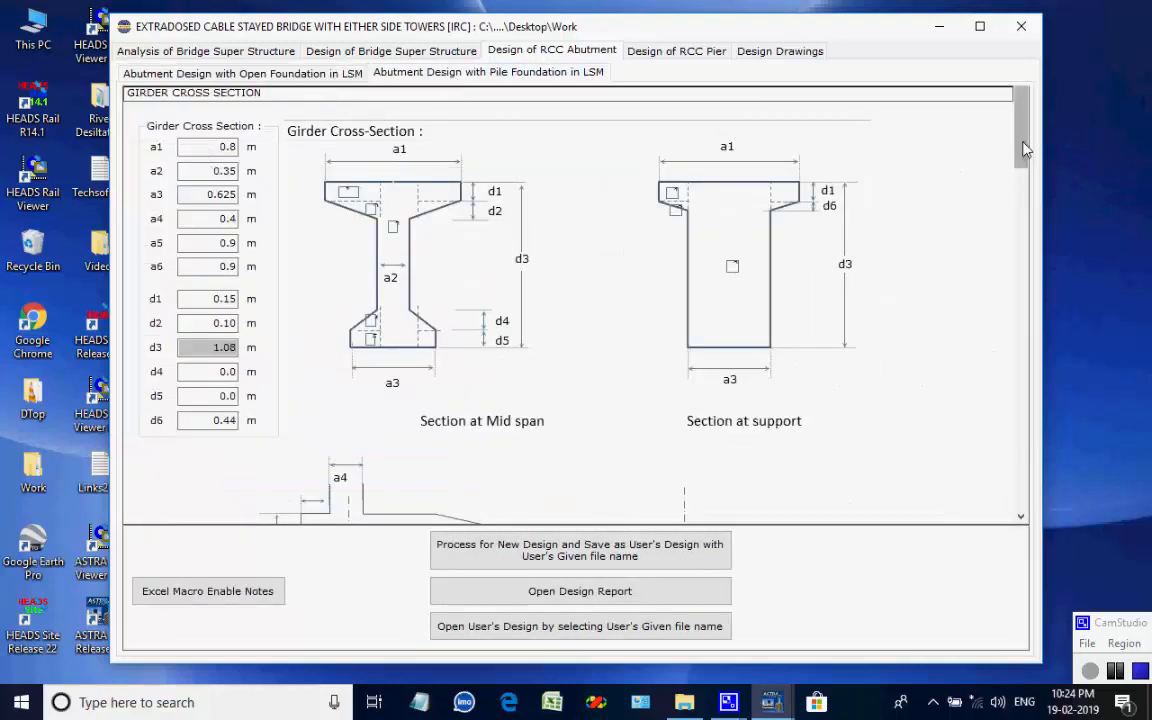
pyautogui.moveTo(1022, 147); pyautogui.dragTo(1023, 277)
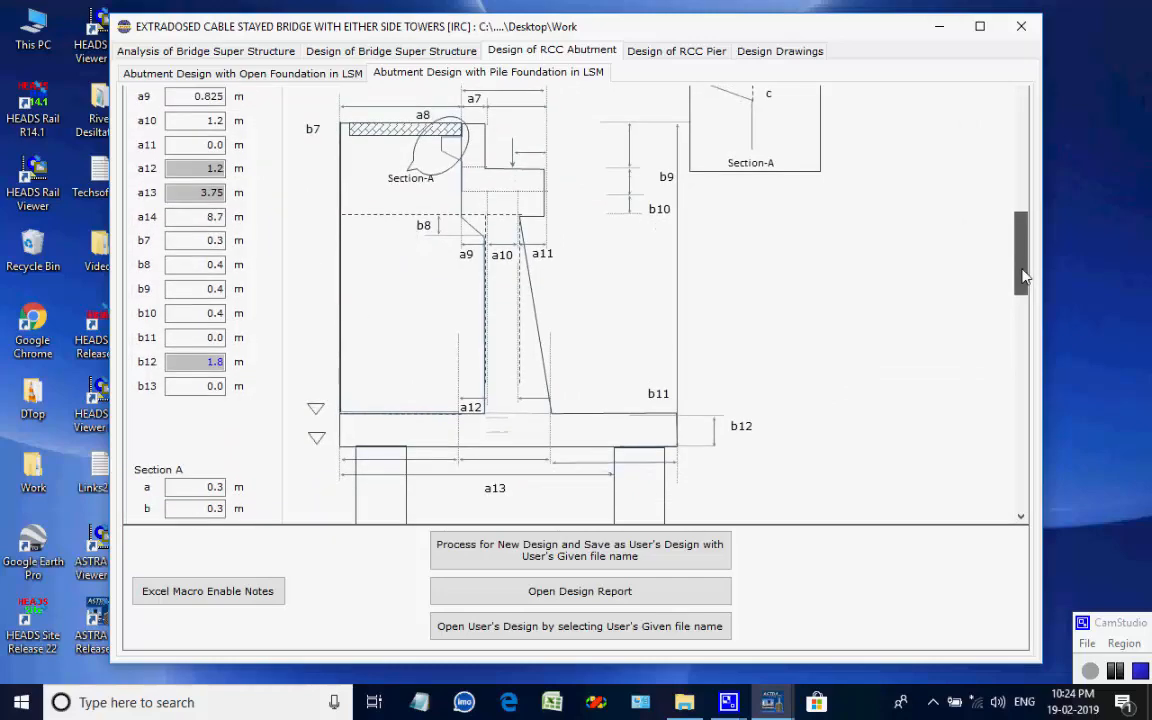
pyautogui.click(590, 551)
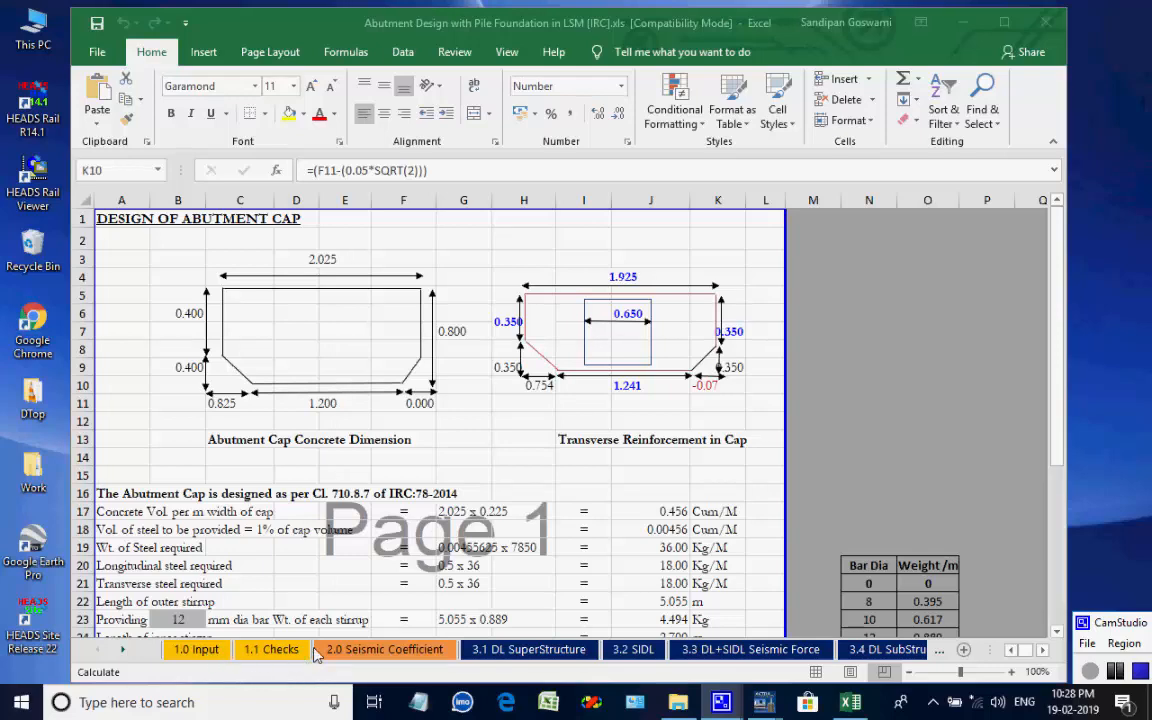
# Review the abutment workbook's input, checks, seismic coefficient, dead load, SIDL and live load sheets up to 4.2 LiveLoadSeismic
pyautogui.click(220, 651)
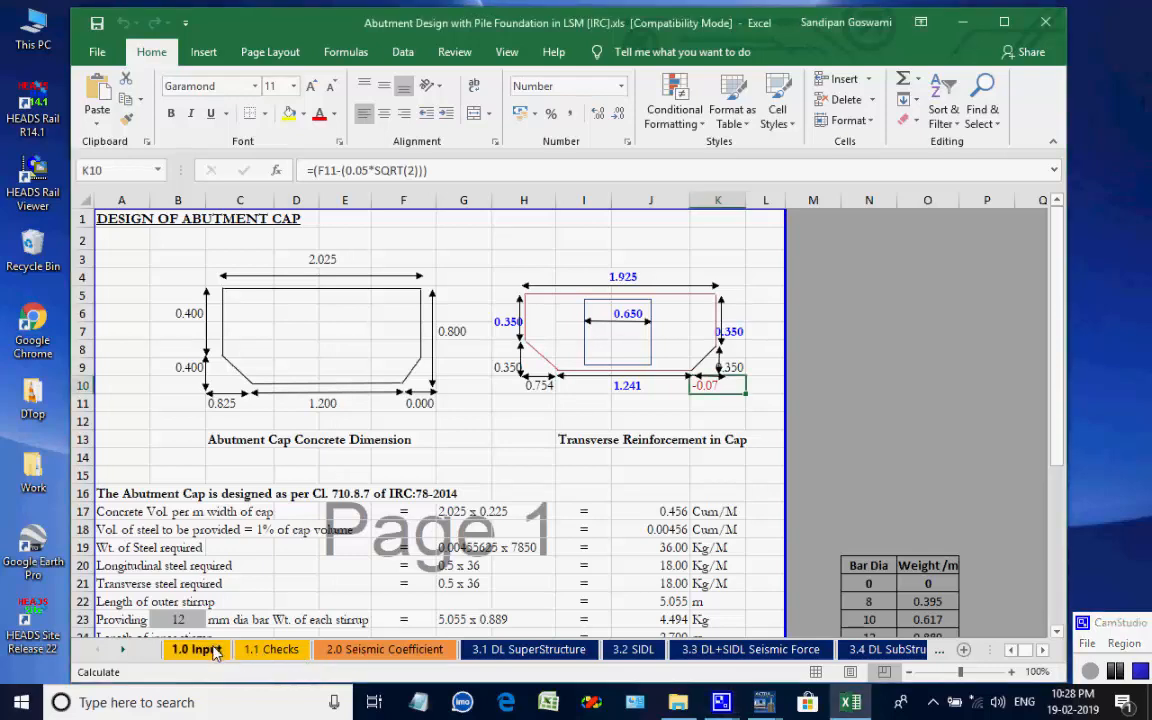
pyautogui.click(248, 650)
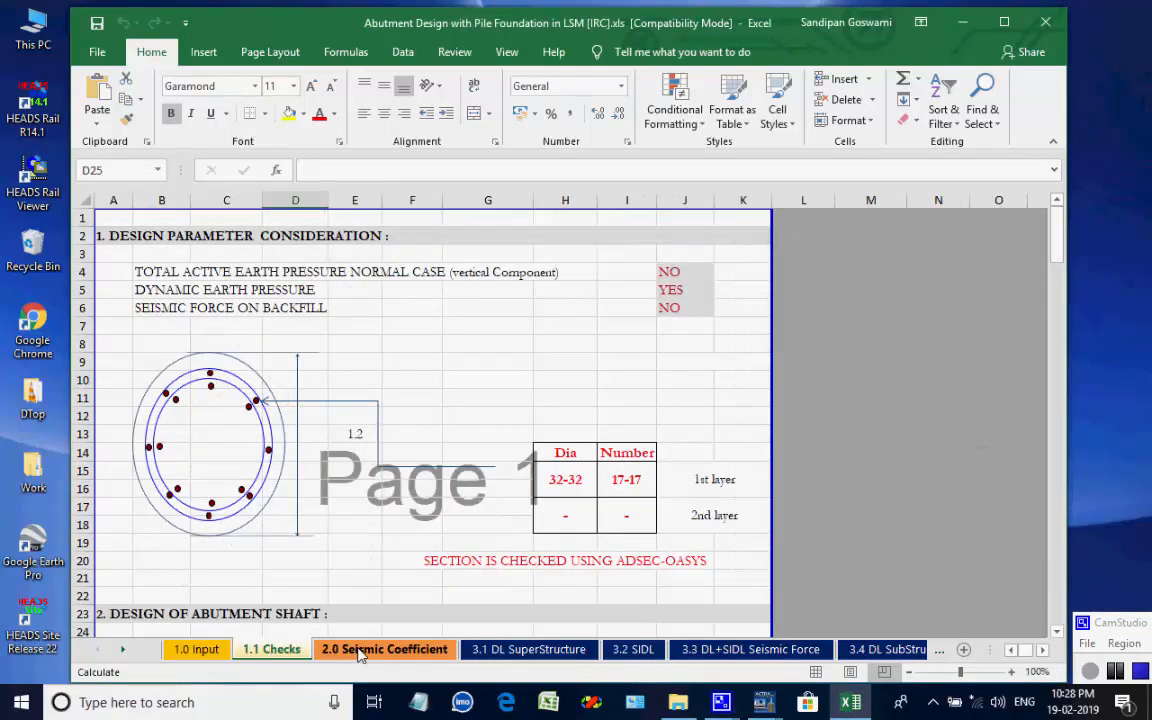
pyautogui.click(360, 650)
pyautogui.click(528, 650)
pyautogui.click(648, 650)
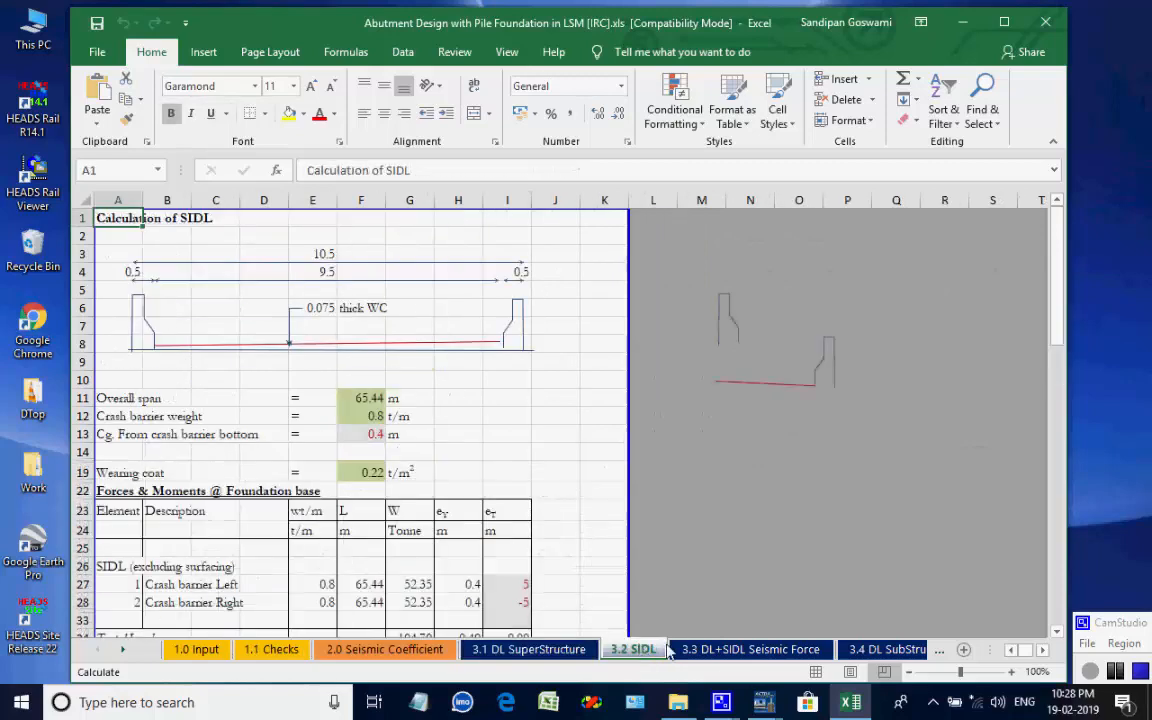
pyautogui.click(700, 650)
pyautogui.click(876, 650)
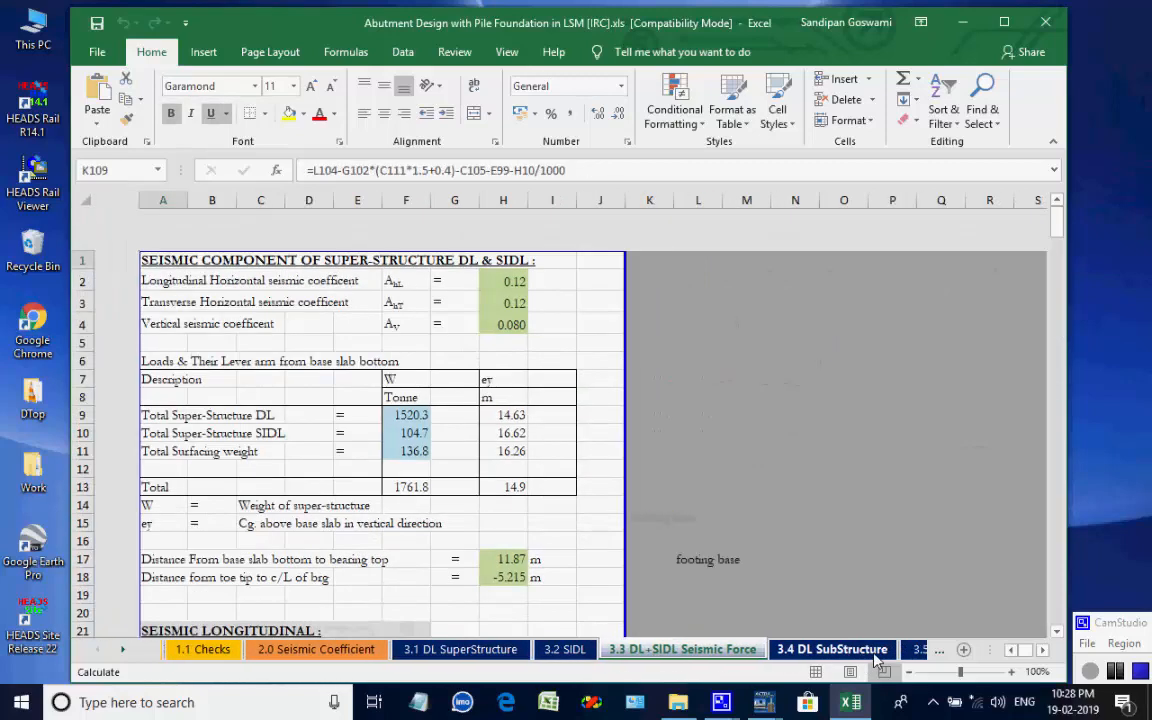
pyautogui.click(876, 650)
pyautogui.click(907, 650)
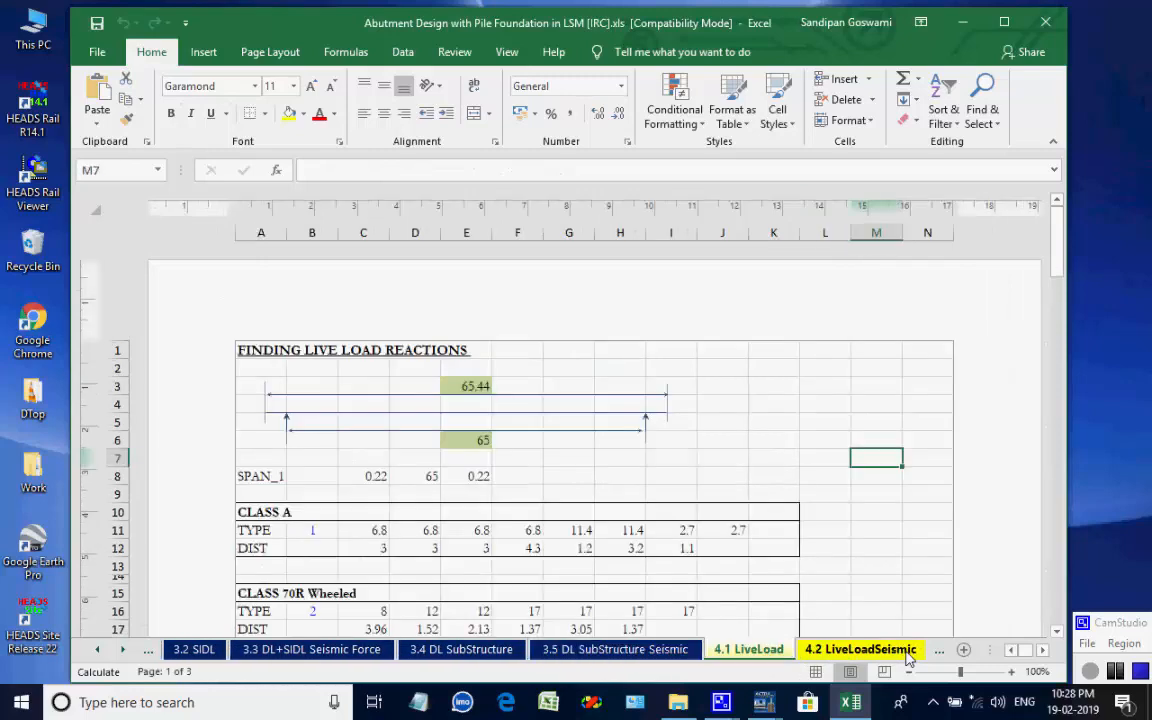
pyautogui.click(907, 650)
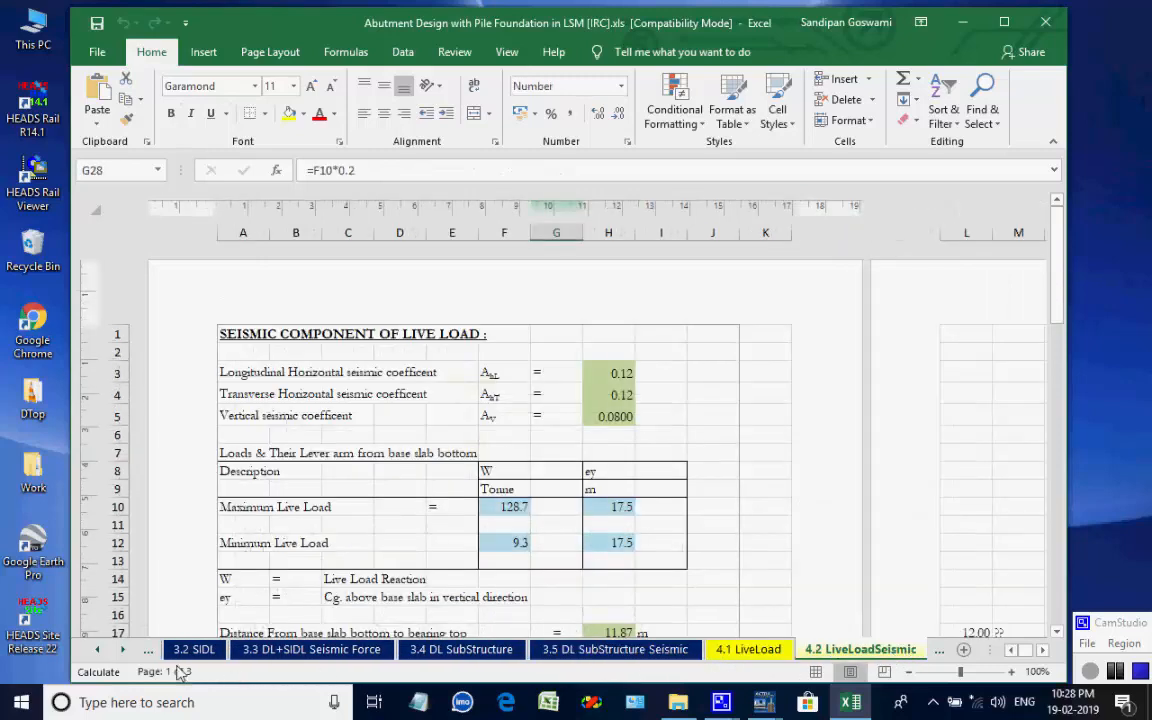
# Review the special vehicle live load, POTPTFE horizontal force, earth pressure and seismic earth pressure sheets of the abutment workbook
pyautogui.click(124, 652)
pyautogui.click(124, 652)
pyautogui.click(124, 652)
pyautogui.click(124, 652)
pyautogui.click(124, 652)
pyautogui.click(124, 652)
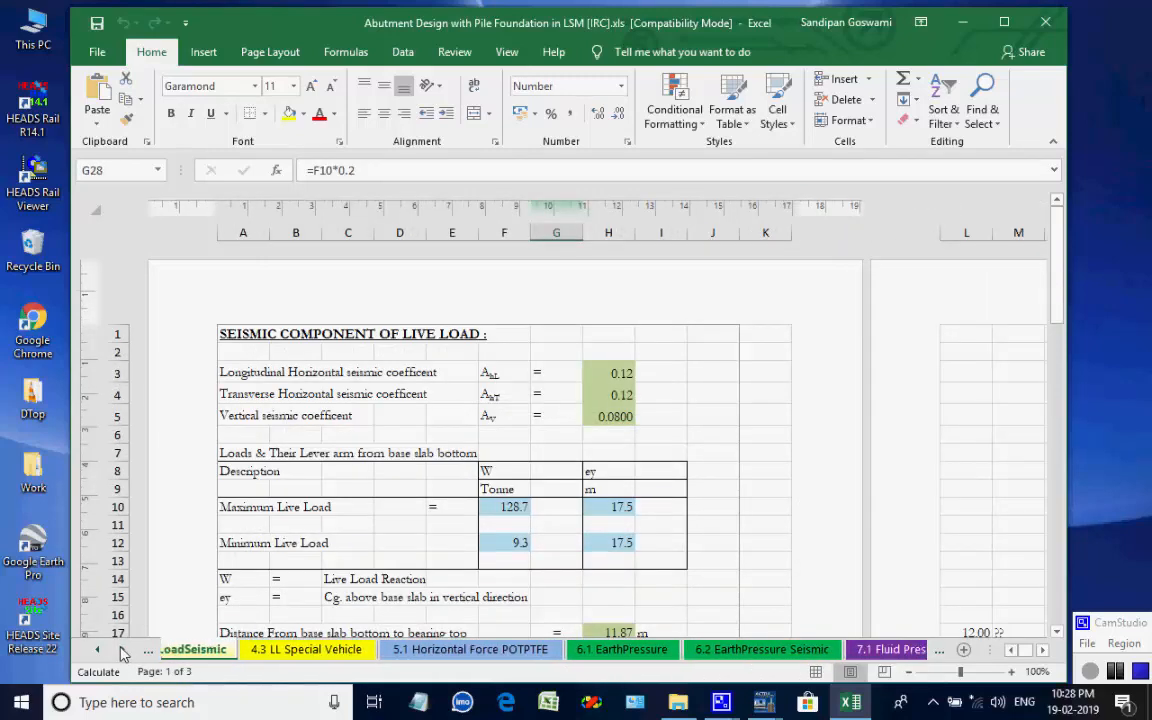
pyautogui.click(250, 651)
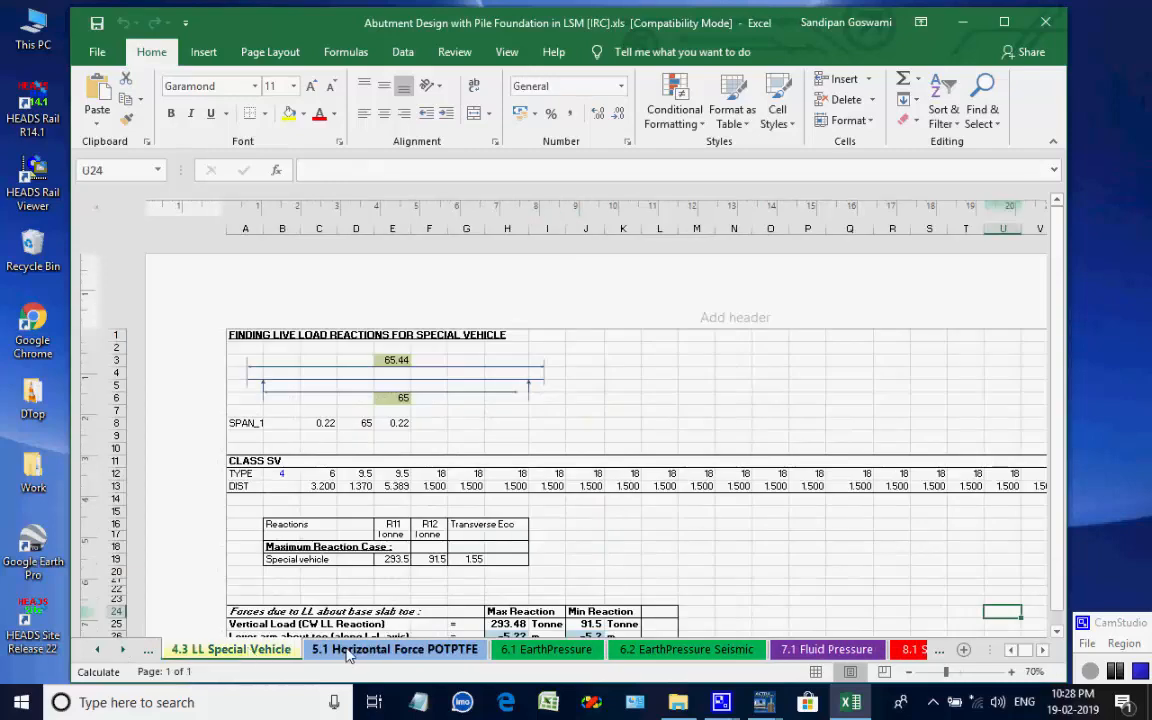
pyautogui.click(348, 651)
pyautogui.click(545, 651)
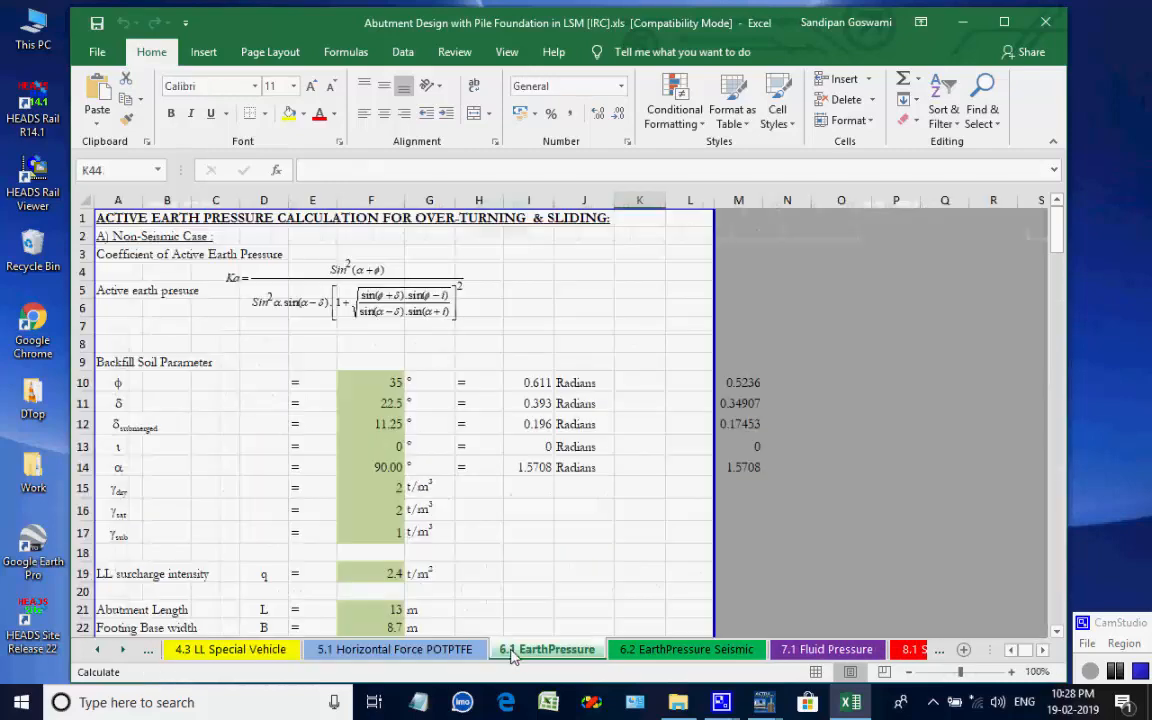
pyautogui.click(657, 651)
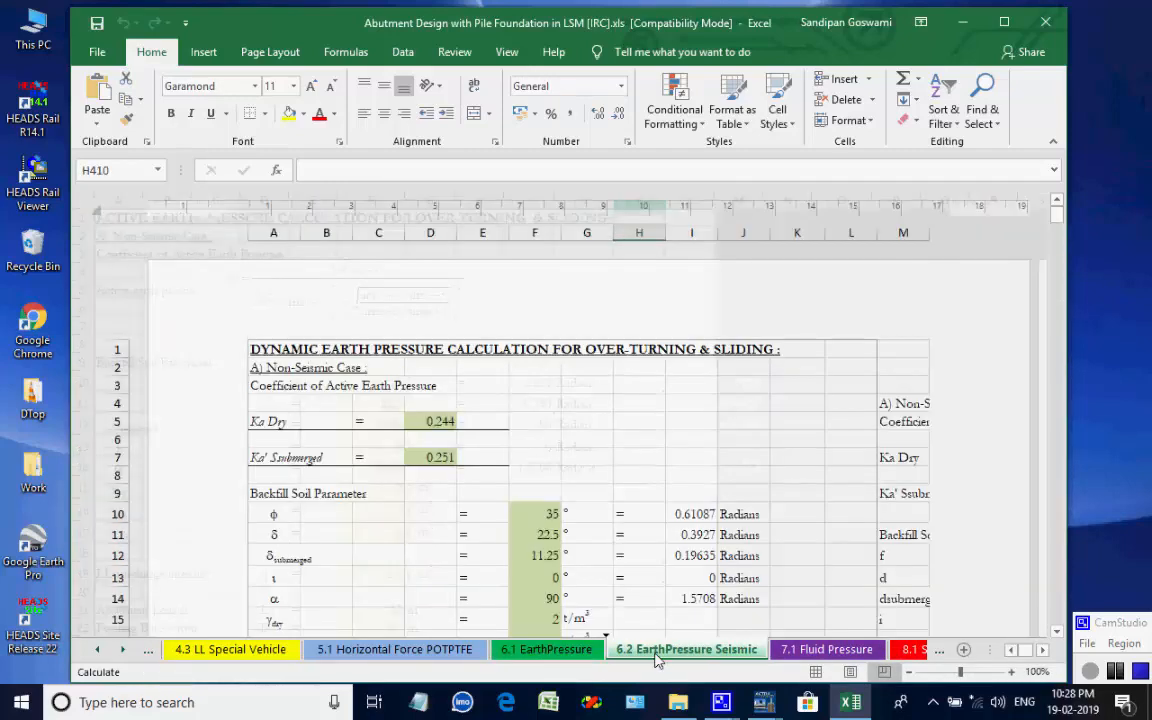
# Examine the active earth pressure calculation on the 6.1 EarthPressure sheet, including the surcharge pressure and HFL condition
pyautogui.click(586, 655)
pyautogui.scroll(-11, 664, 560)
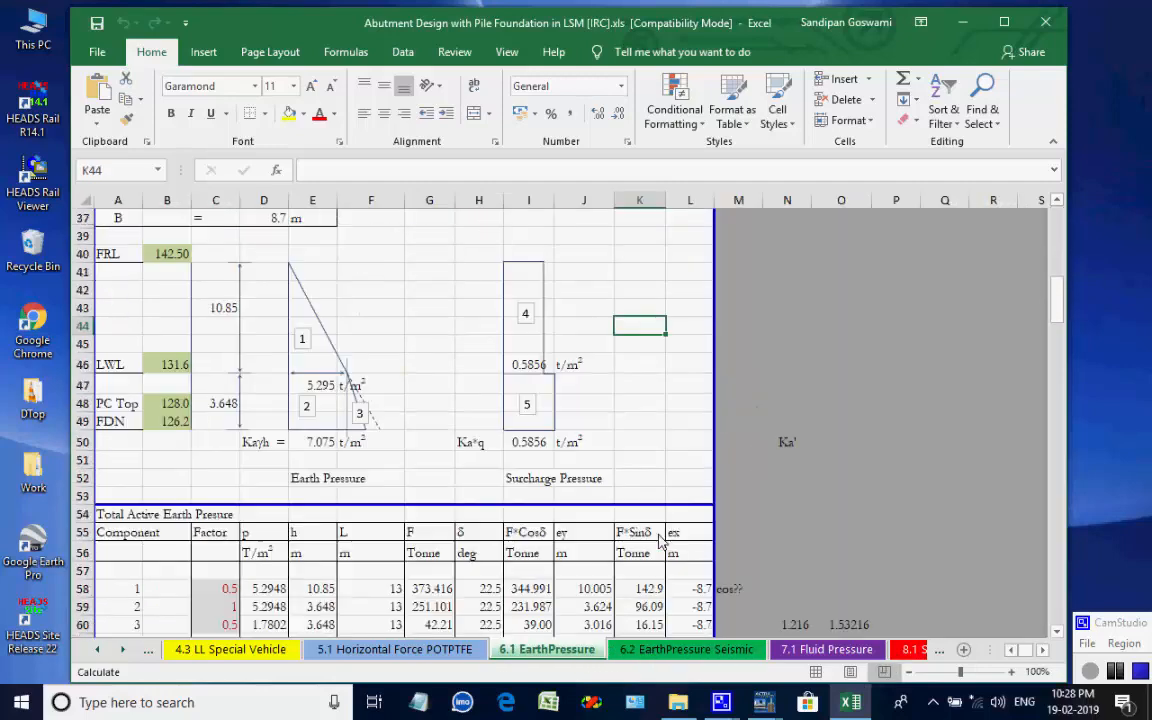
pyautogui.scroll(-17, 659, 541)
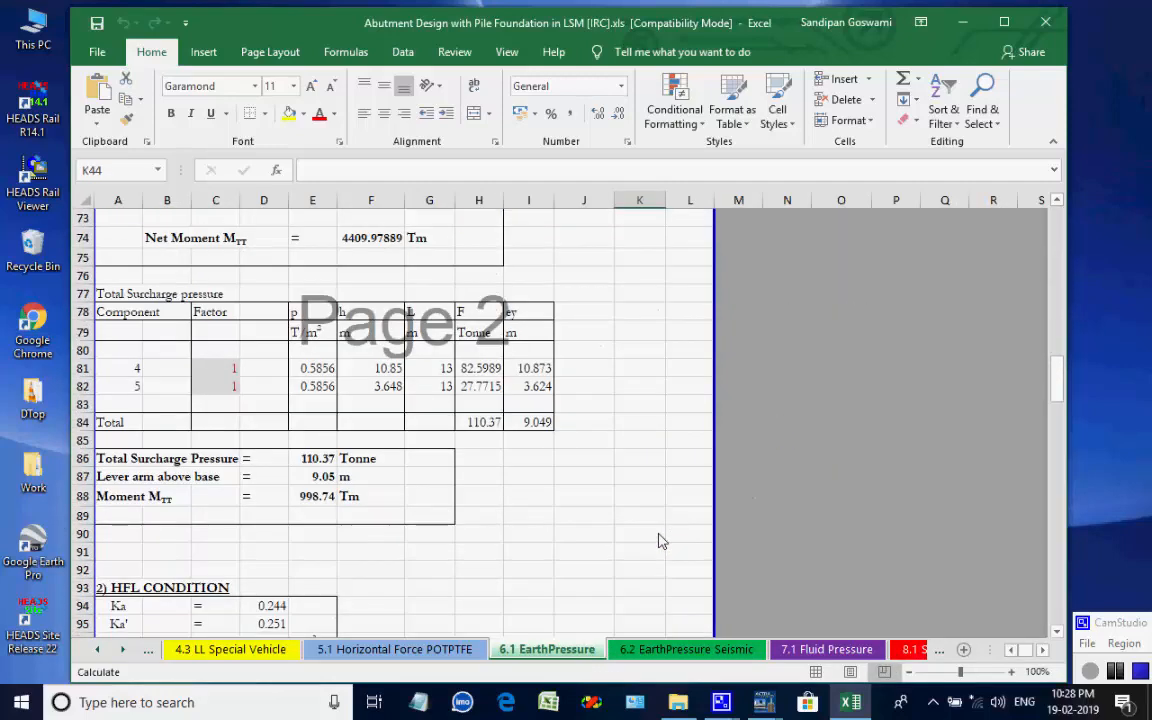
pyautogui.scroll(-10, 660, 541)
pyautogui.scroll(20, 663, 535)
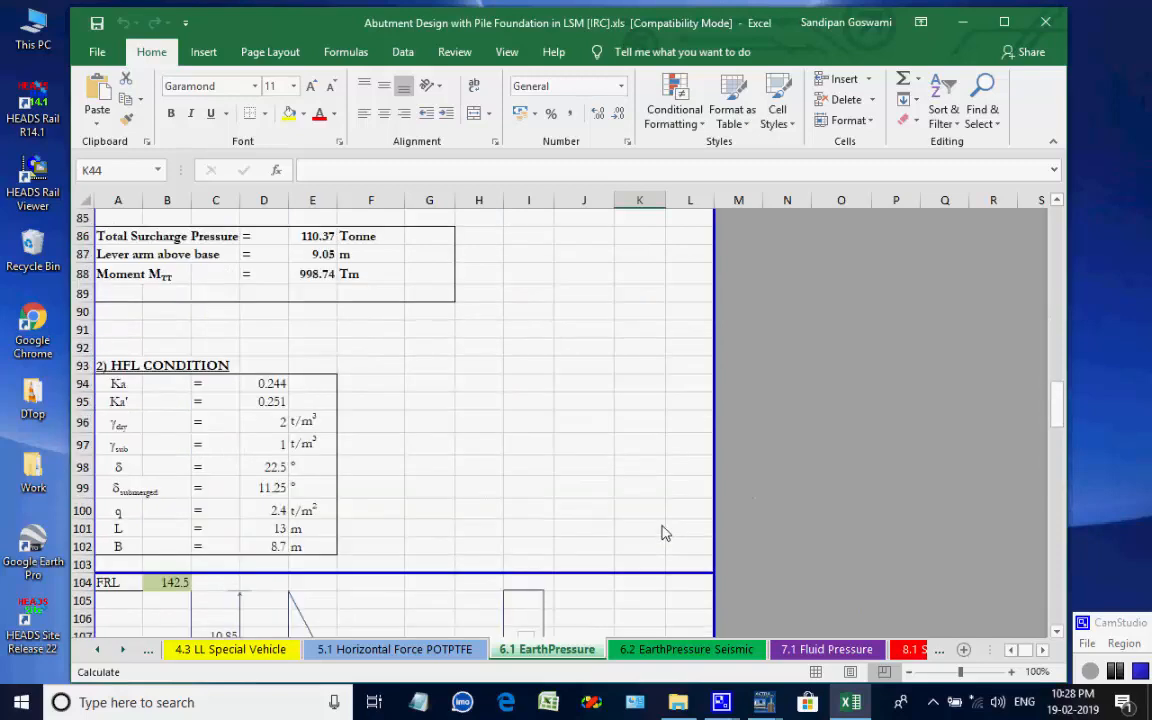
pyautogui.scroll(5, 666, 500)
# Review the 6.2 EarthPressure Seismic, 7.1 Fluid Pressure, 8.1 foundation force summary and 9.1 DL+SIDL+LL for Shaft sheets
pyautogui.click(689, 649)
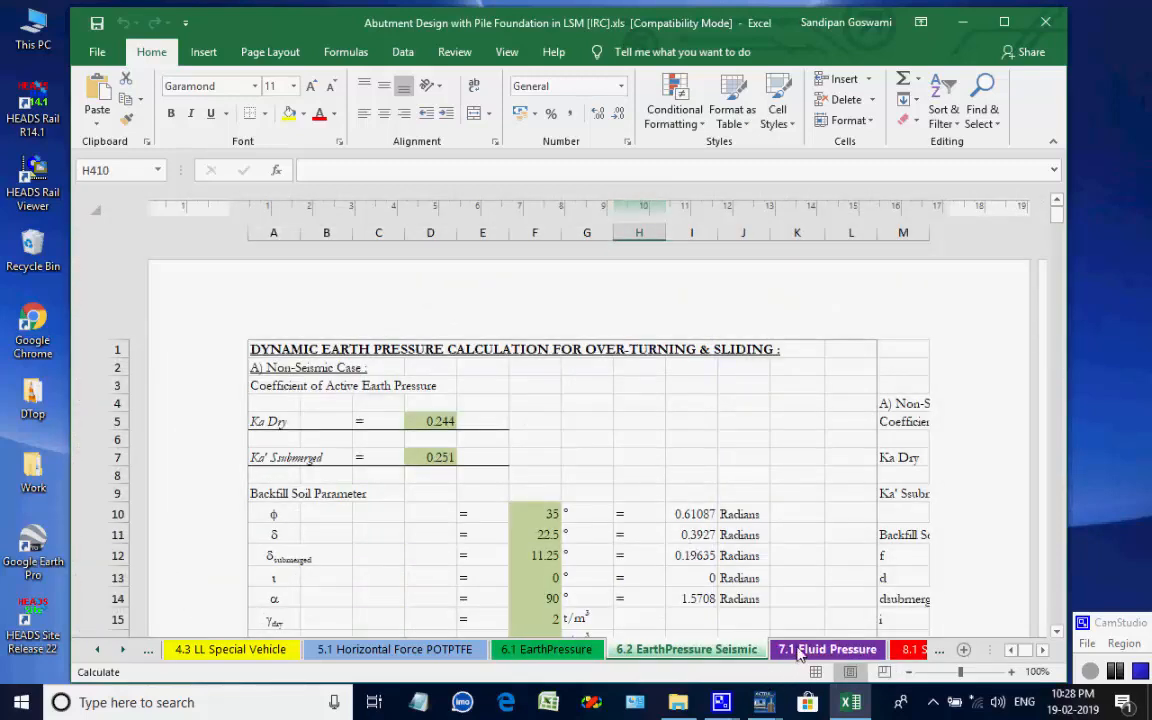
pyautogui.click(799, 650)
pyautogui.click(905, 650)
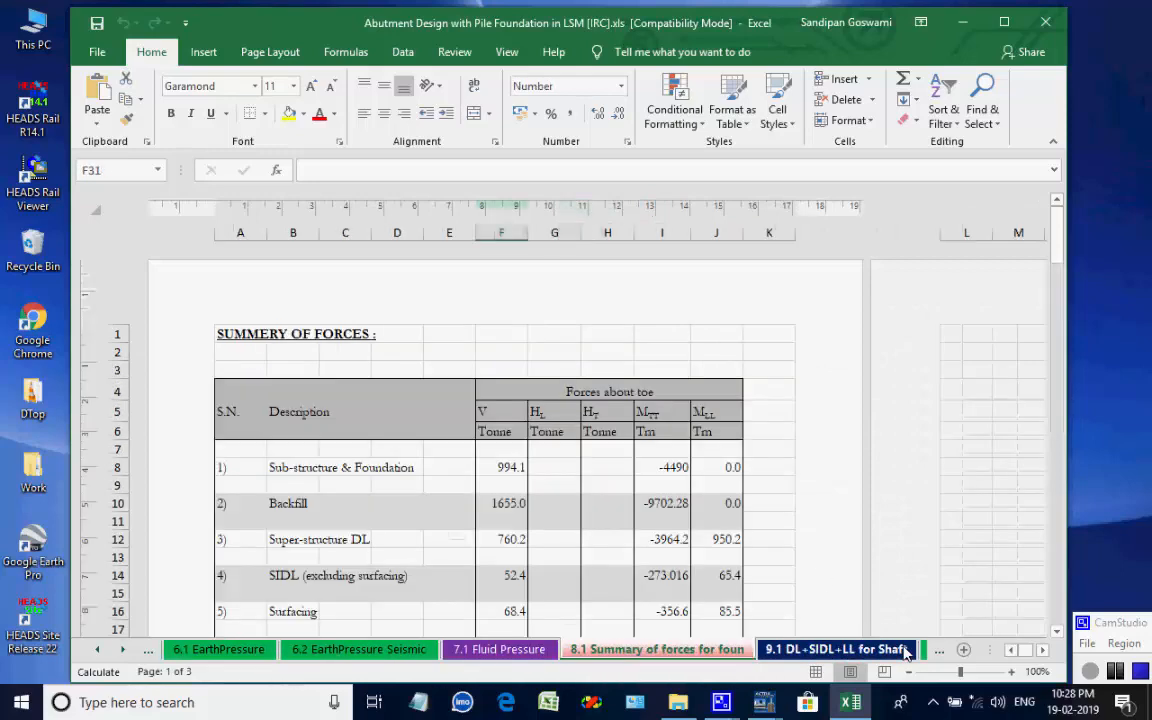
pyautogui.click(872, 652)
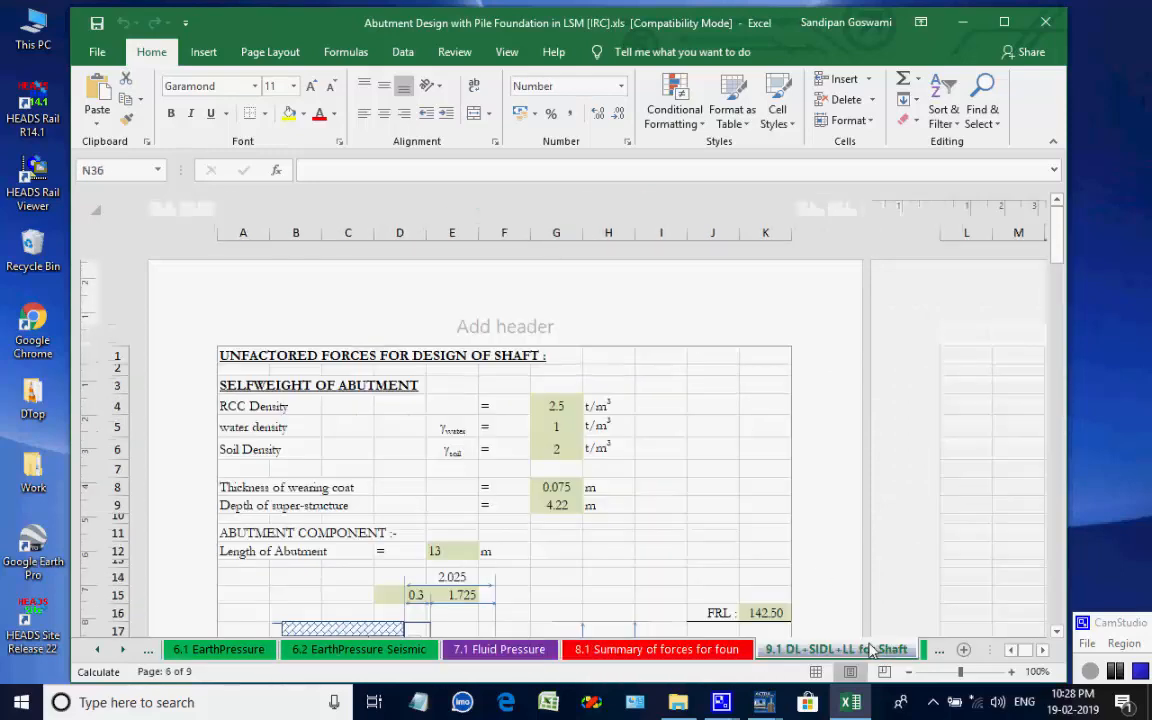
# Examine the shaft earth pressure calculations on the 10.1 EarthPressureShaft and 10.2 EarthPressureShaftSeismic sheets
pyautogui.click(122, 650)
pyautogui.click(122, 650)
pyautogui.click(122, 650)
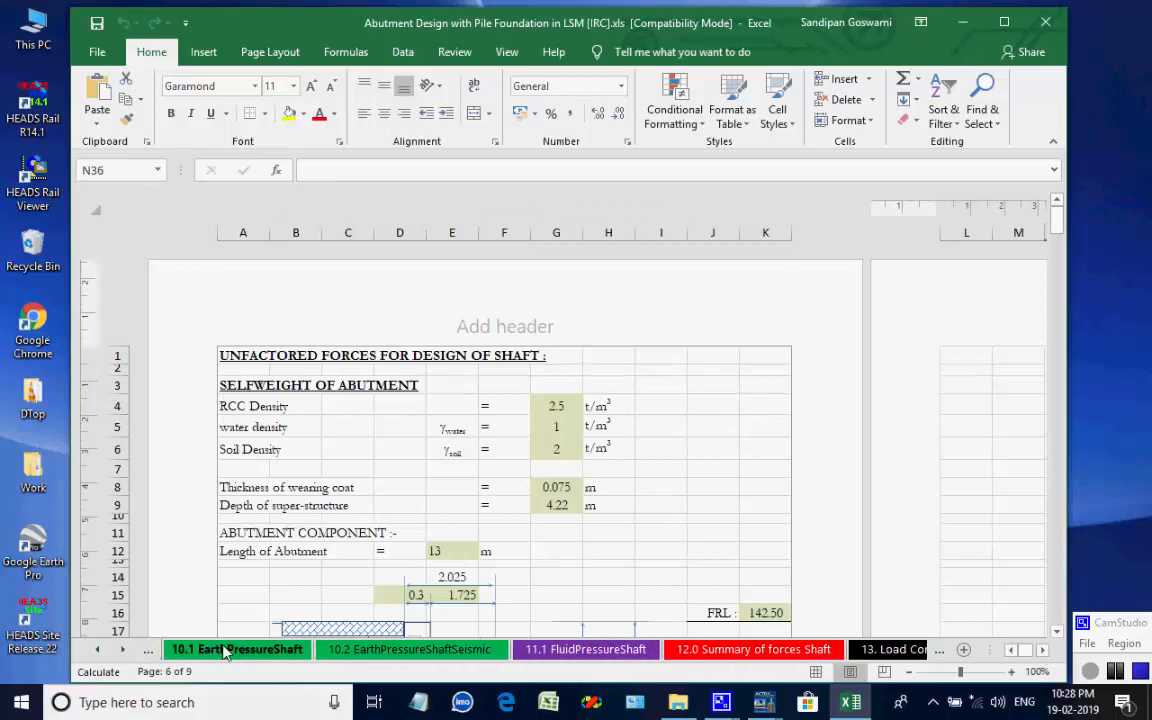
pyautogui.click(225, 650)
pyautogui.scroll(-15, 650, 480)
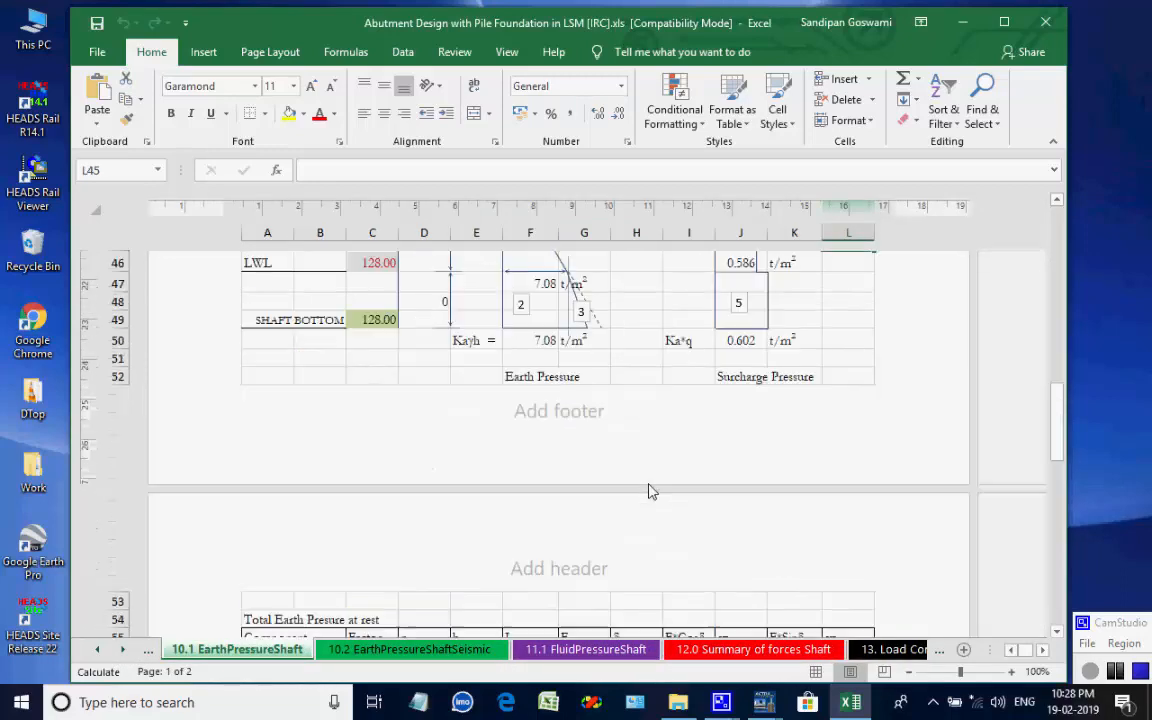
pyautogui.scroll(3, 648, 489)
pyautogui.click(410, 650)
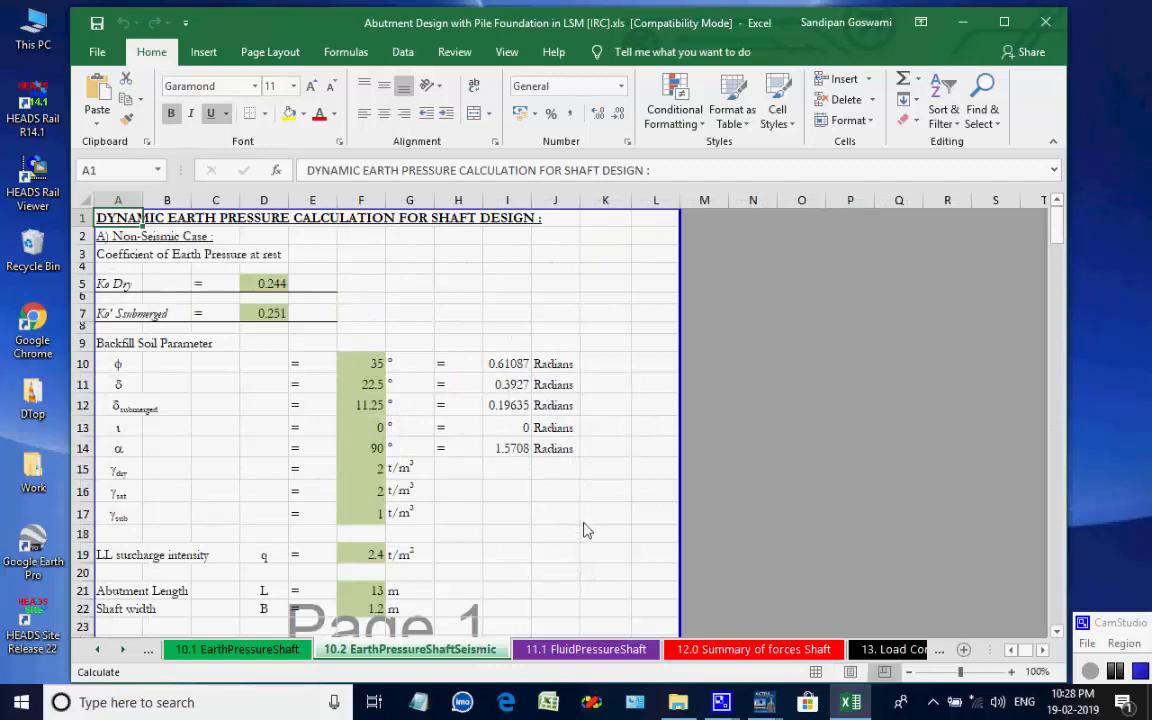
pyautogui.scroll(-20, 585, 525)
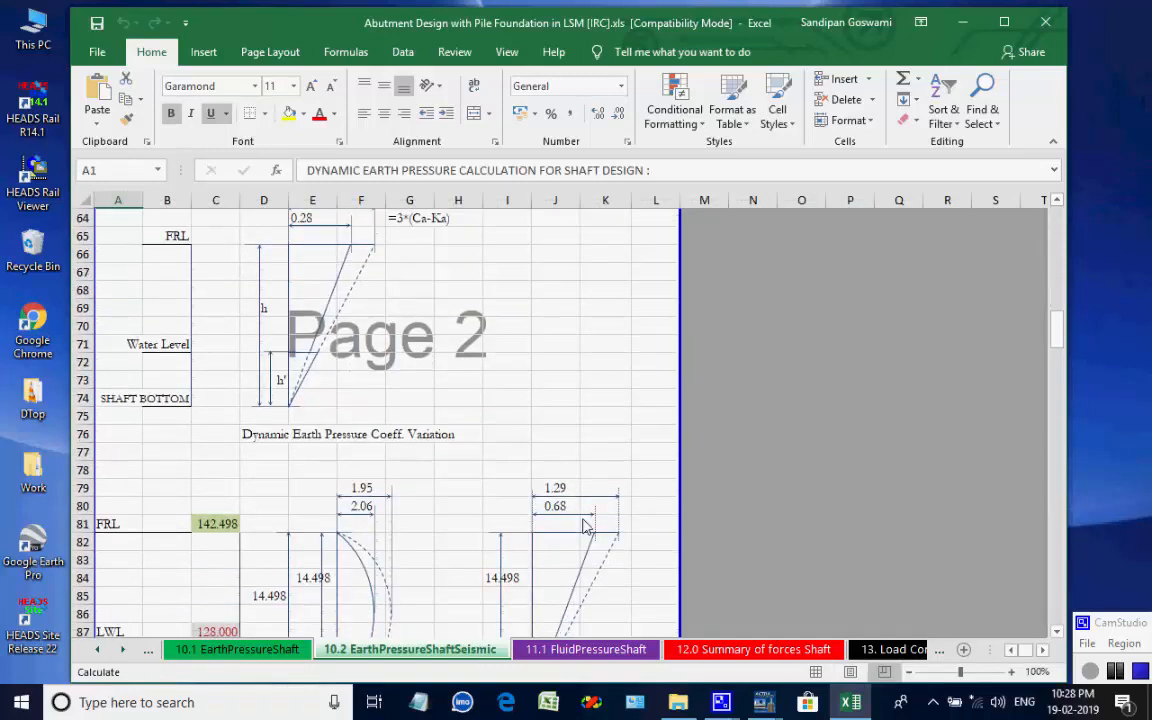
pyautogui.scroll(-7, 585, 527)
pyautogui.scroll(12, 585, 527)
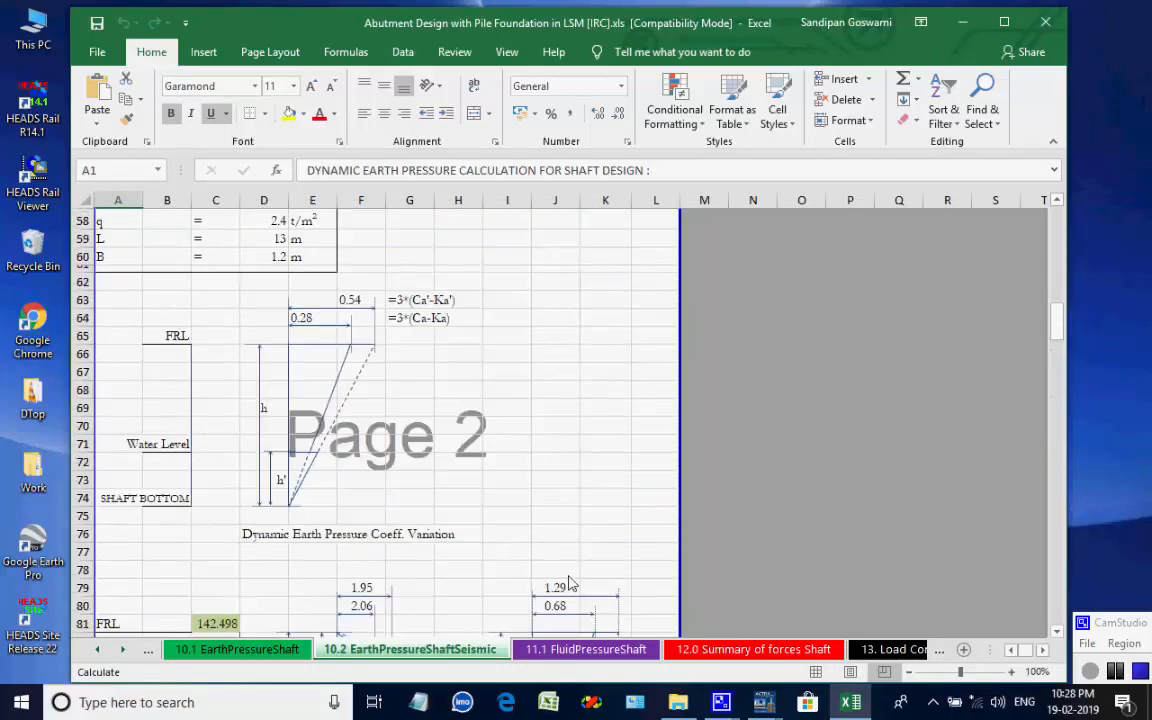
# Review the 11.1 FluidPressureShaft calculation and the 12.0 Summary of forces Shaft table
pyautogui.click(576, 651)
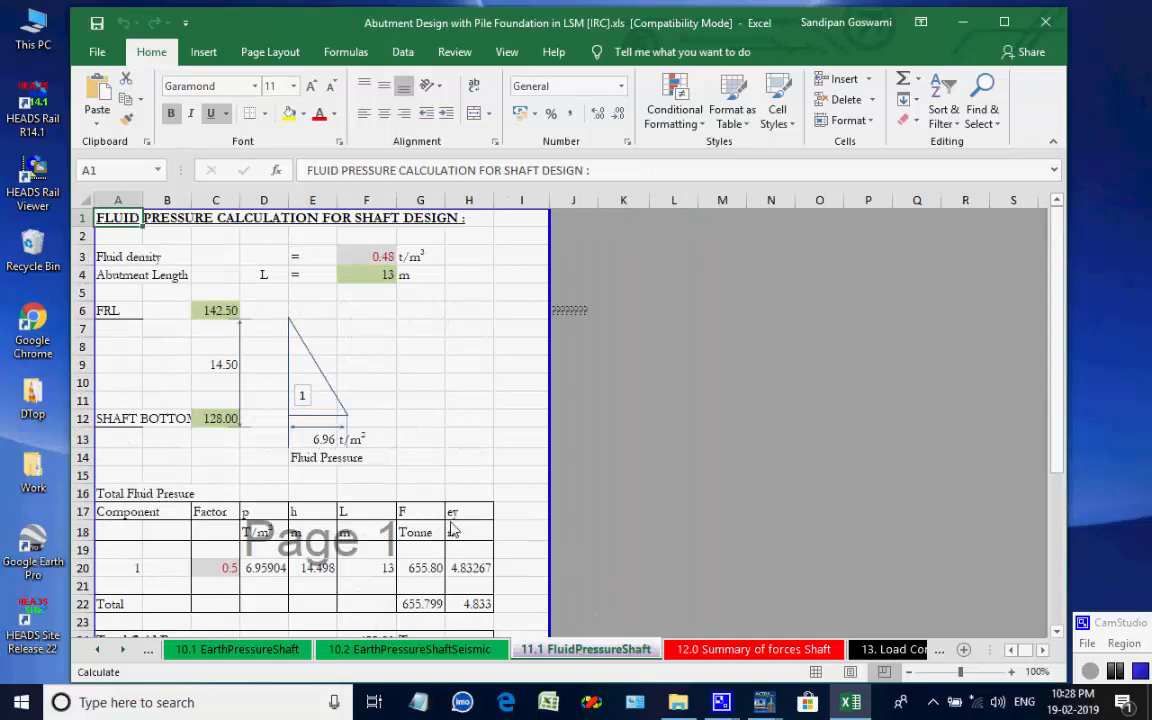
pyautogui.scroll(-12, 452, 520)
pyautogui.scroll(12, 455, 483)
pyautogui.click(718, 650)
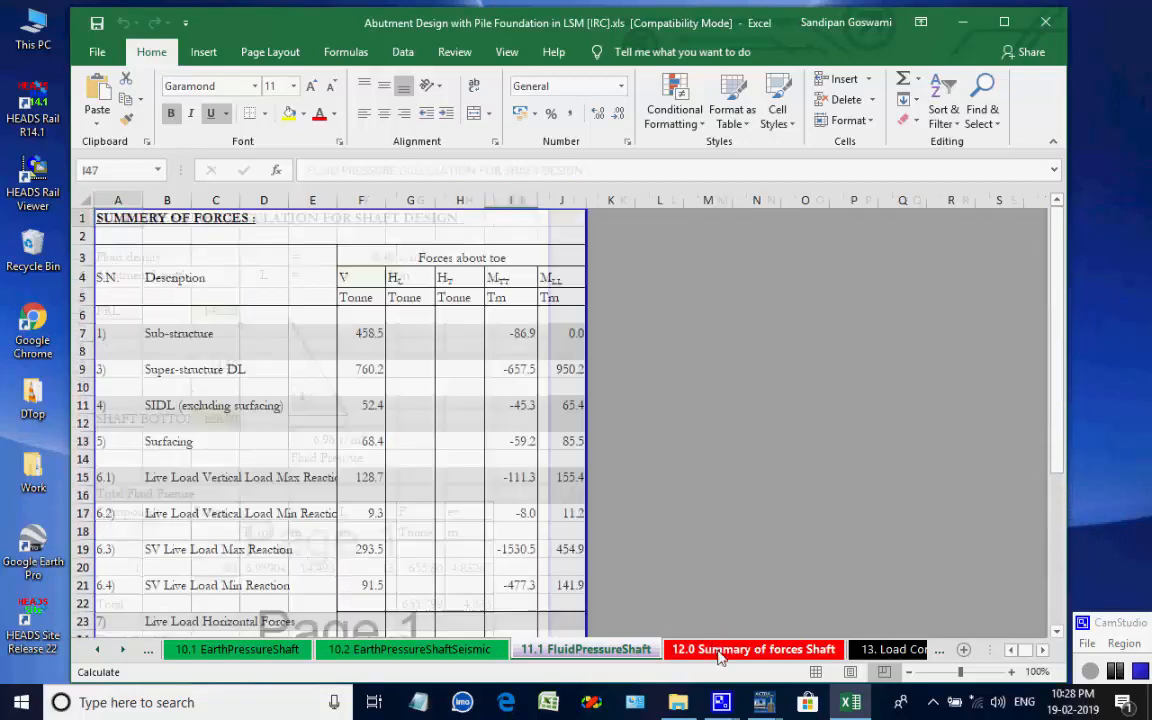
pyautogui.scroll(-12, 520, 515)
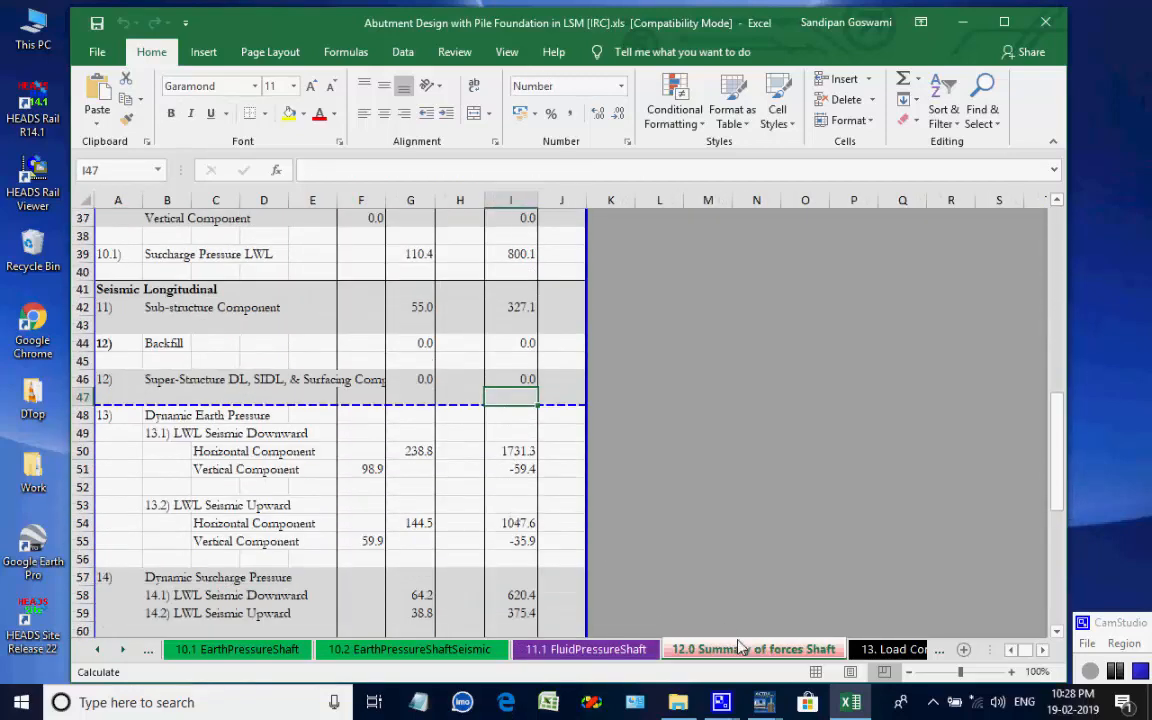
# Review the 13. Load Combination Index and the load cases on the 15.1 C- Vertical capacity sheet through LC-17
pyautogui.click(880, 650)
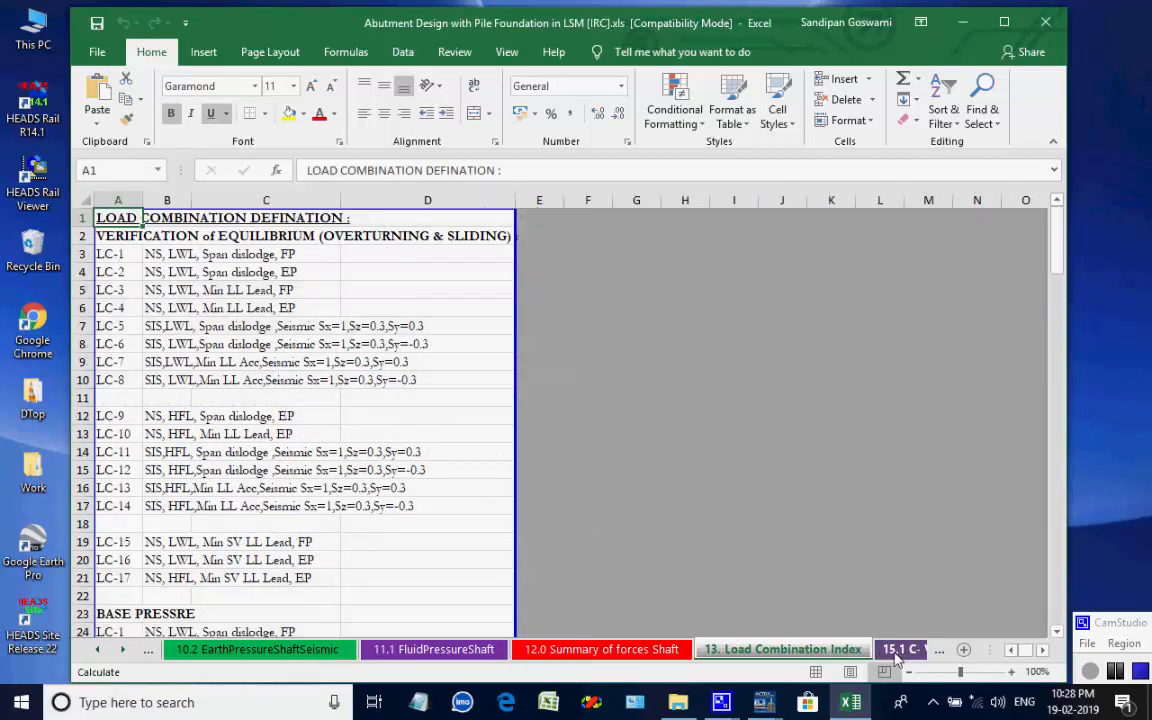
pyautogui.scroll(-20, 808, 490)
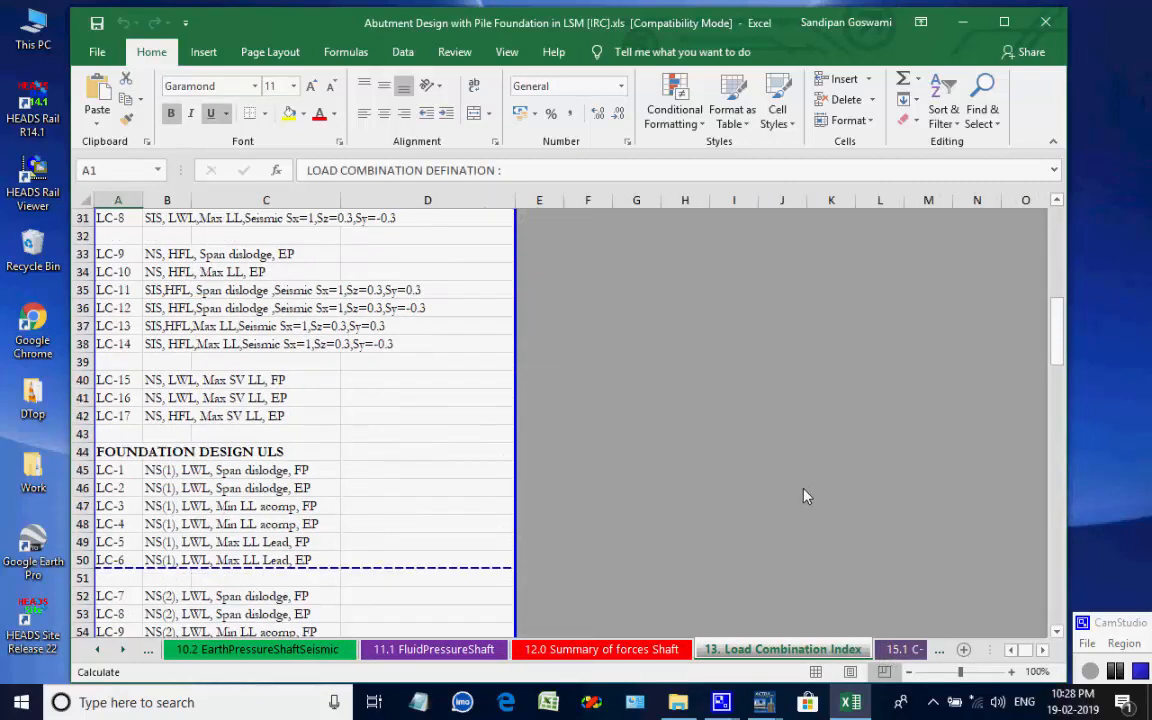
pyautogui.click(900, 650)
pyautogui.scroll(-20, 613, 509)
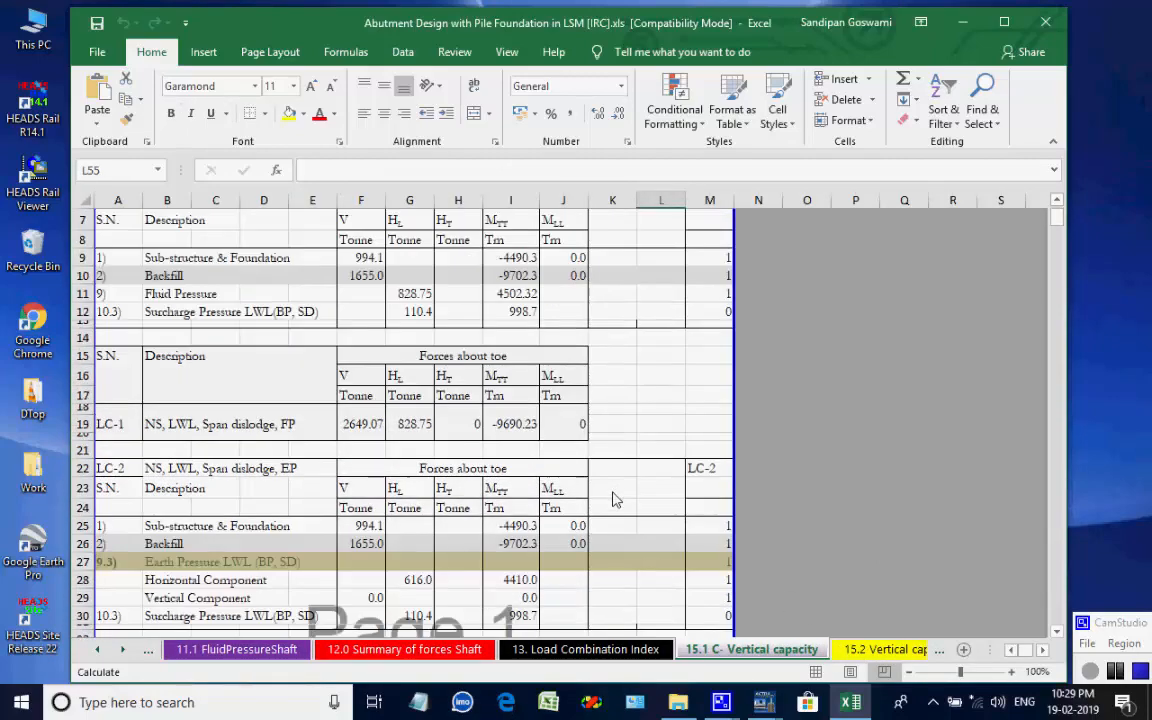
pyautogui.scroll(-20, 613, 512)
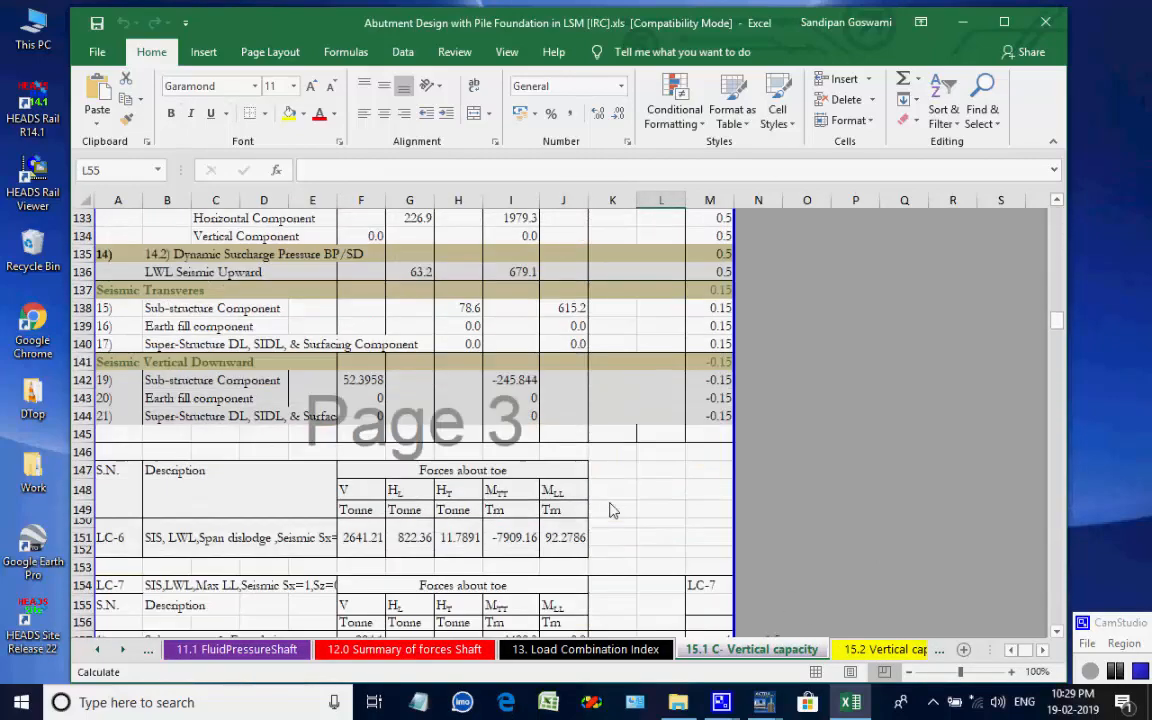
pyautogui.scroll(-20, 617, 516)
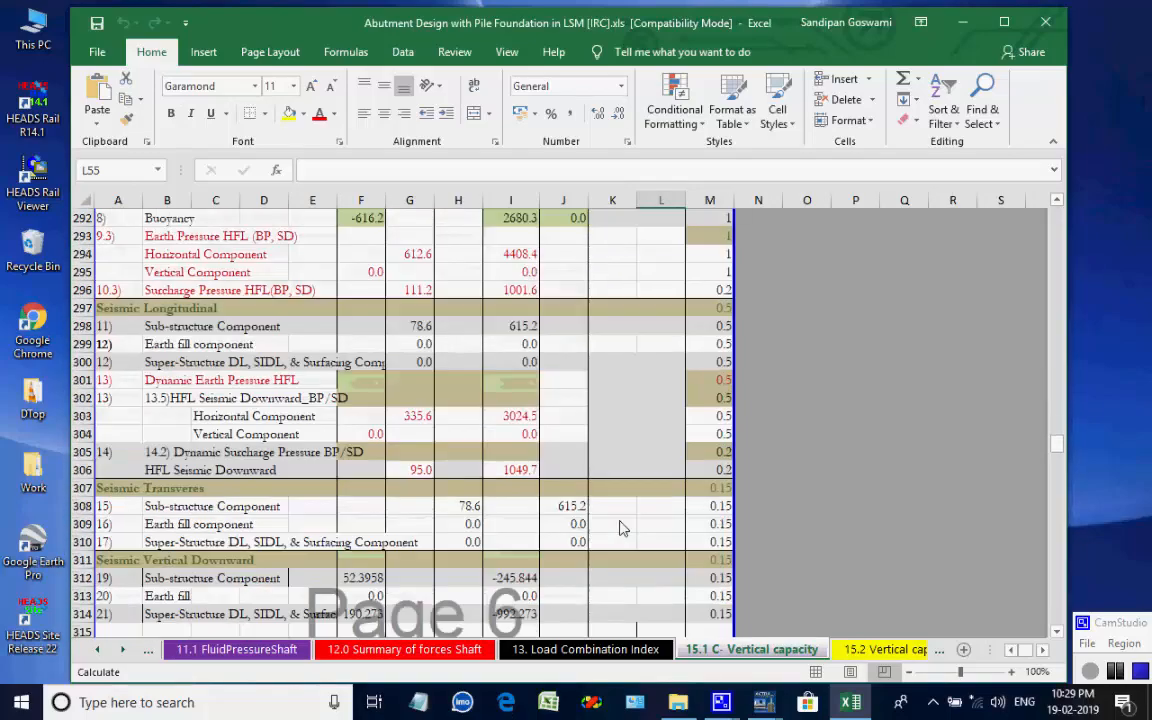
pyautogui.scroll(-20, 617, 524)
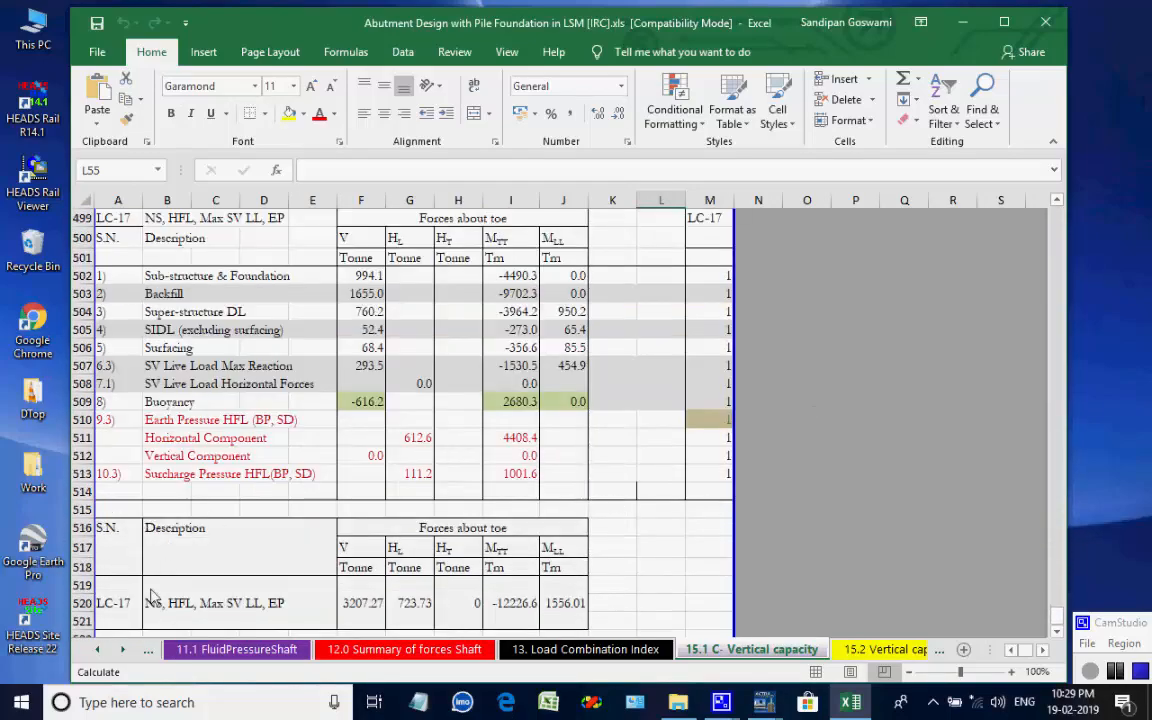
# Examine the 15.2 Vertical capacity Check sheet and the factored load cases on the 16.1 Comb. Pile Design sheet
pyautogui.click(122, 649)
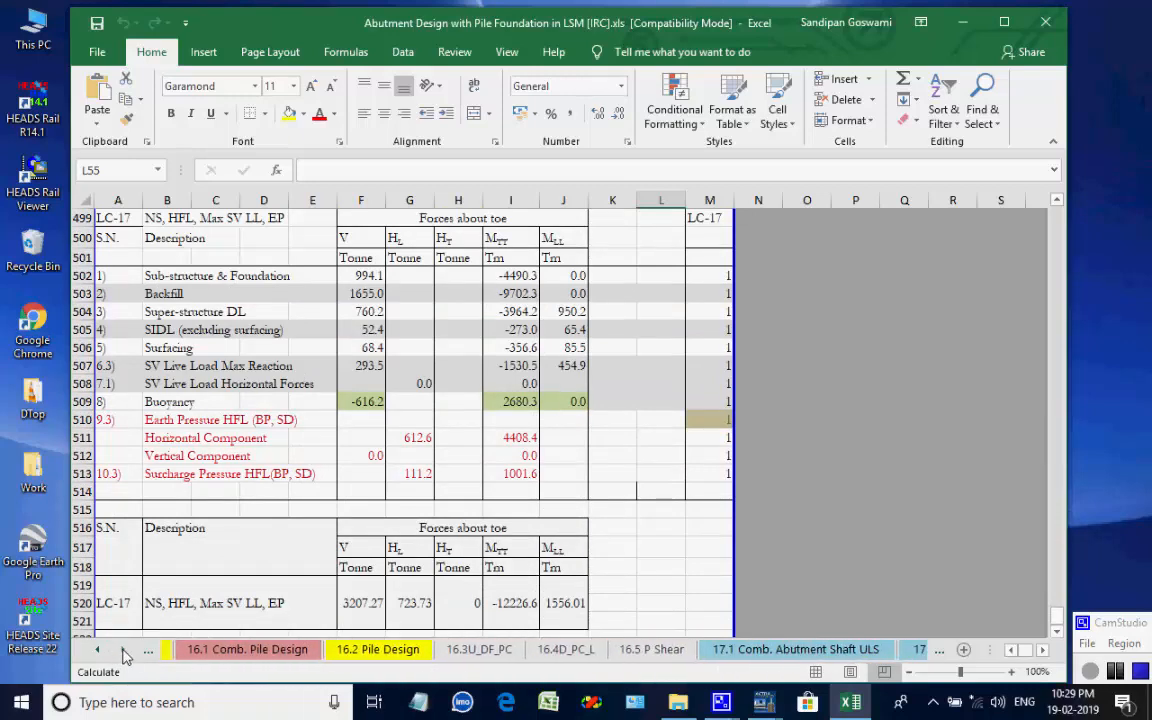
pyautogui.click(96, 654)
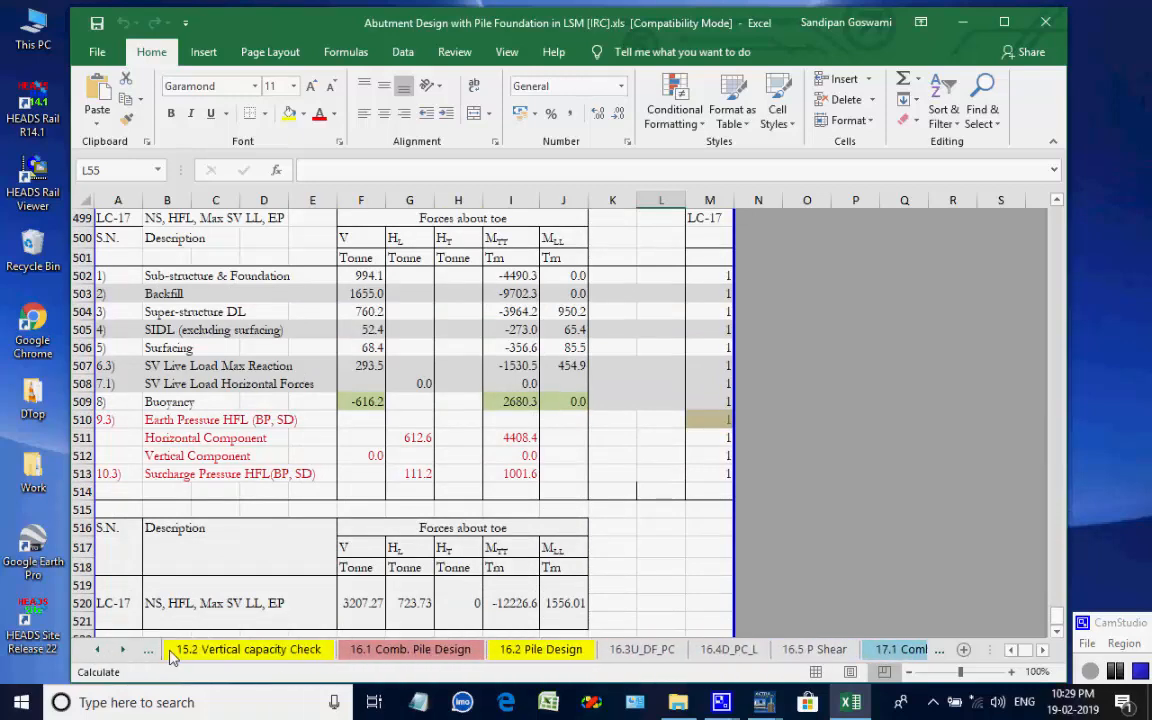
pyautogui.click(245, 650)
pyautogui.scroll(-16, 455, 516)
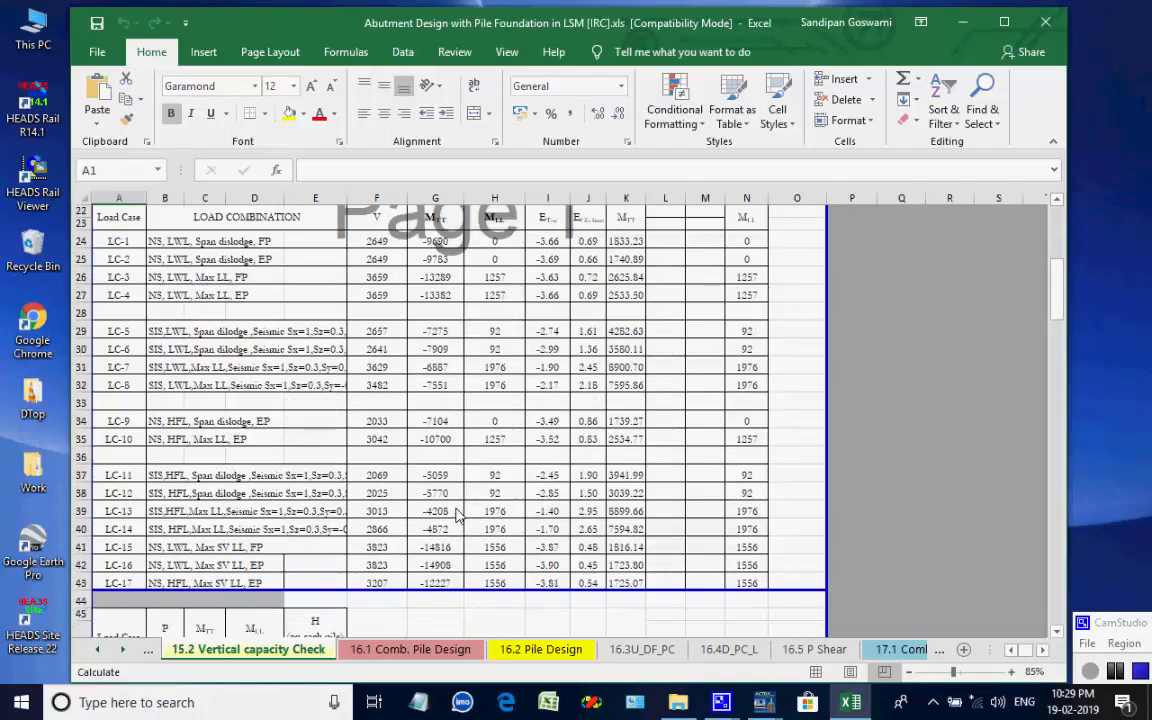
pyautogui.click(410, 649)
pyautogui.scroll(-5, 460, 503)
pyautogui.scroll(-16, 458, 503)
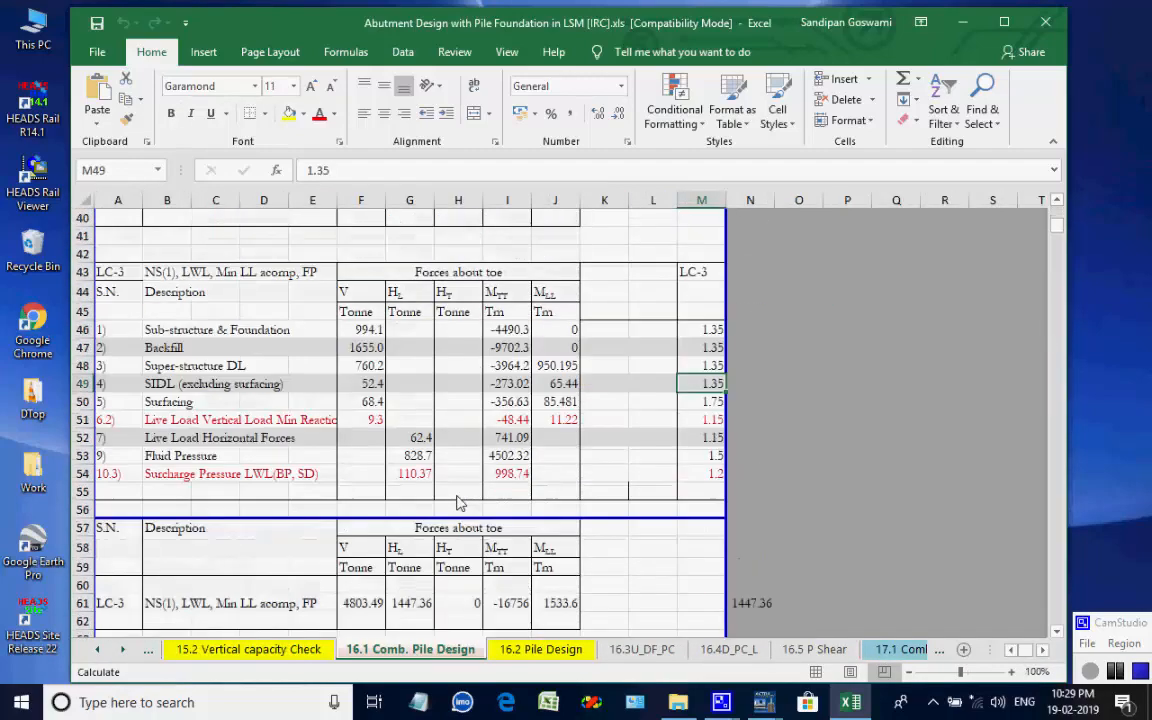
# Review the ULS combinations on 16.2 Pile Design and the pile reactions and pile cap layout on 16.3U_DF_PC
pyautogui.click(561, 651)
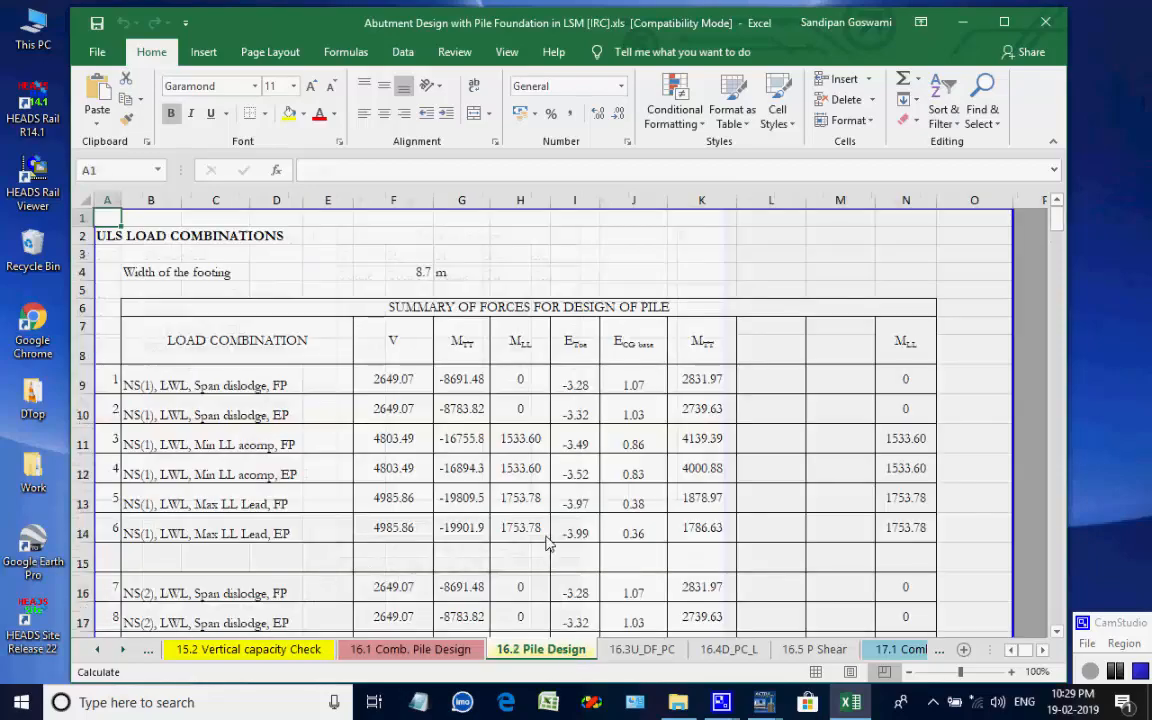
pyautogui.scroll(-6, 546, 543)
pyautogui.click(646, 651)
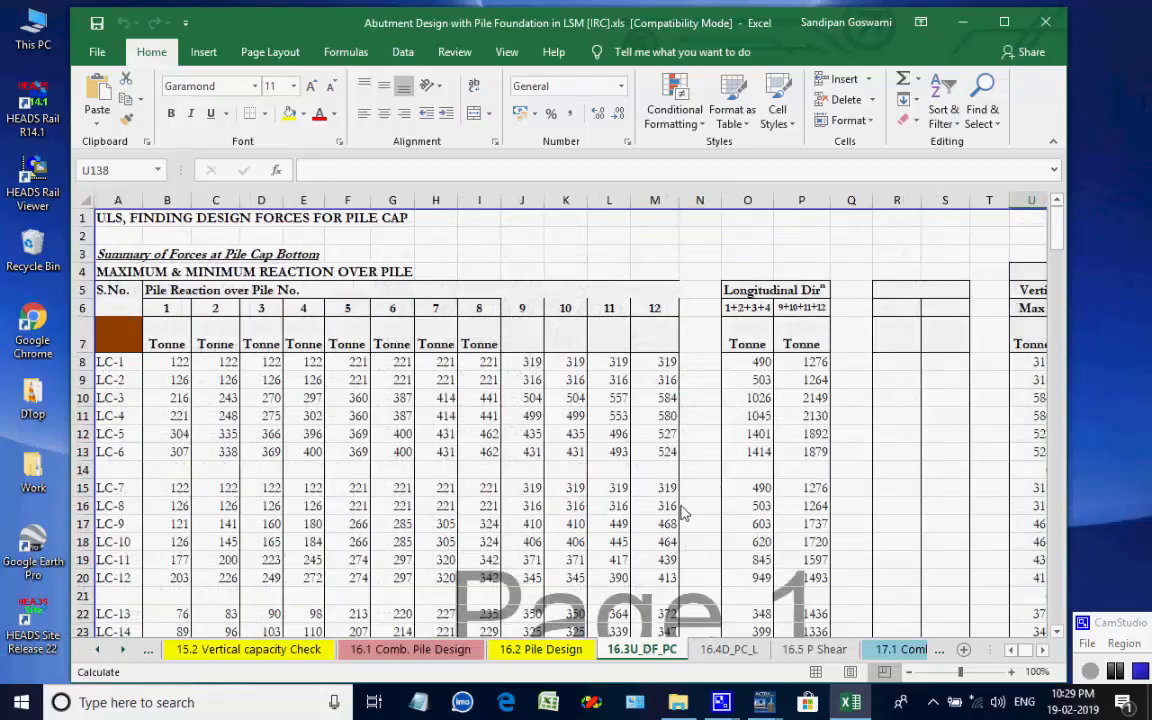
pyautogui.scroll(-10, 683, 512)
pyautogui.scroll(10, 683, 512)
pyautogui.scroll(-10, 681, 512)
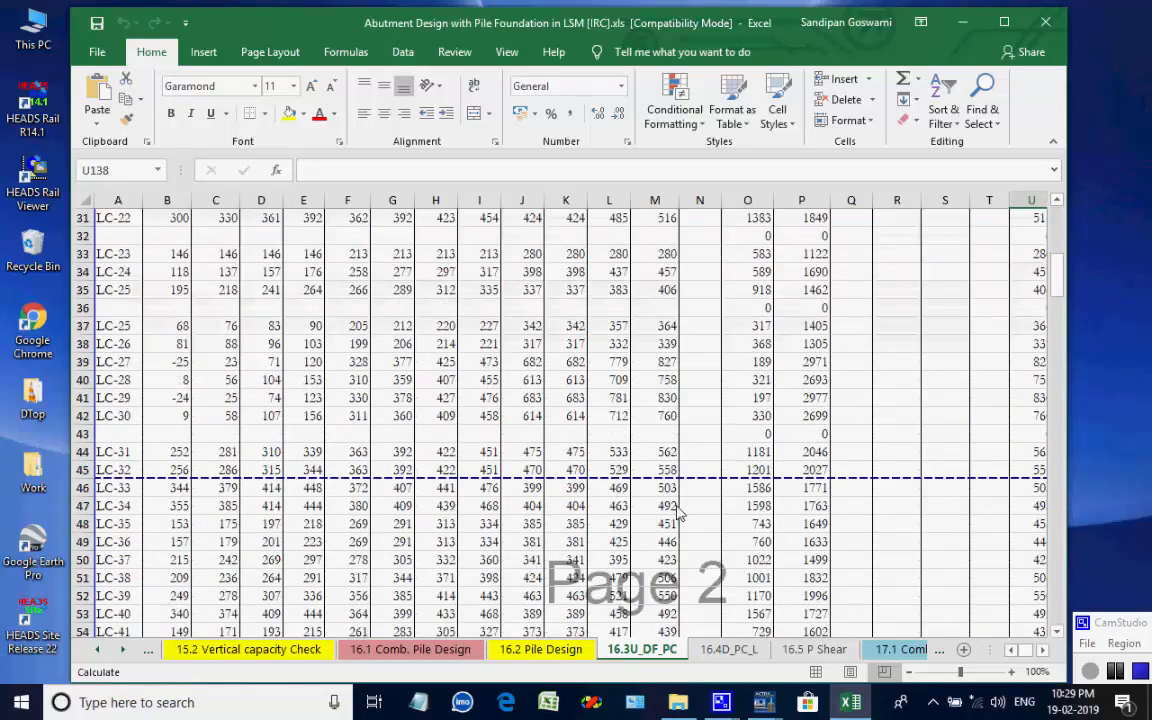
pyautogui.scroll(-9, 677, 512)
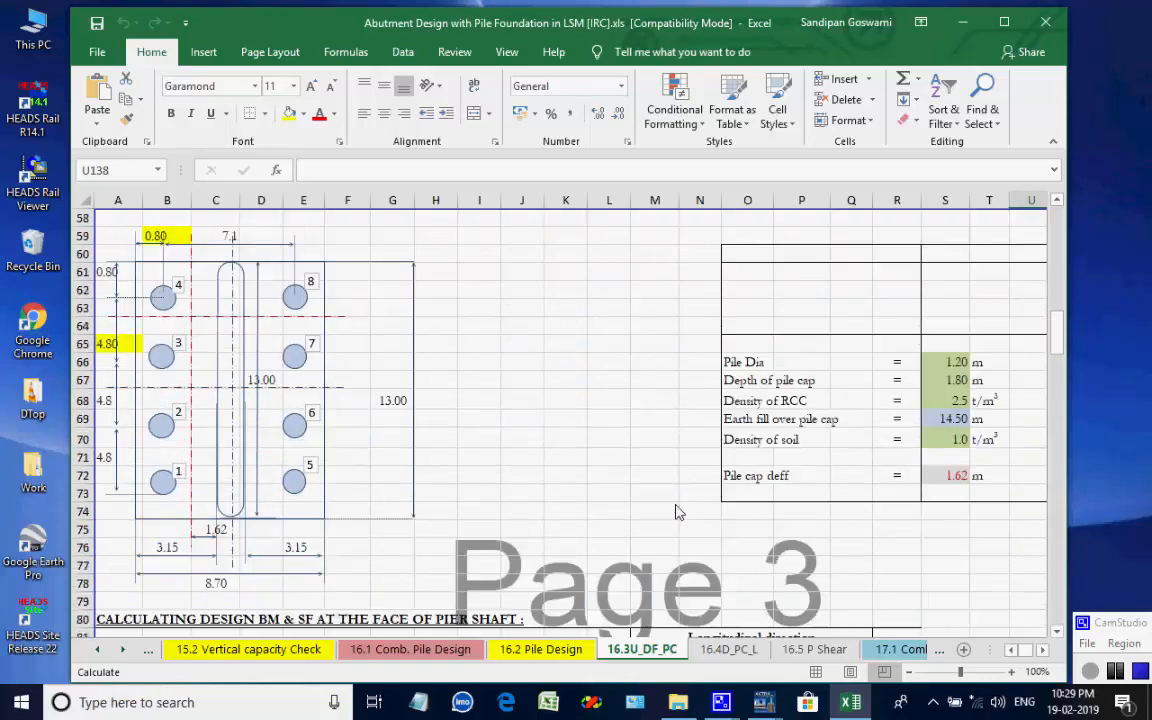
# Review the pile cap reinforcement design on 16.4D_PC_L and the punching shear check on 16.5 P Shear
pyautogui.click(716, 651)
pyautogui.scroll(-20, 746, 540)
pyautogui.scroll(20, 750, 535)
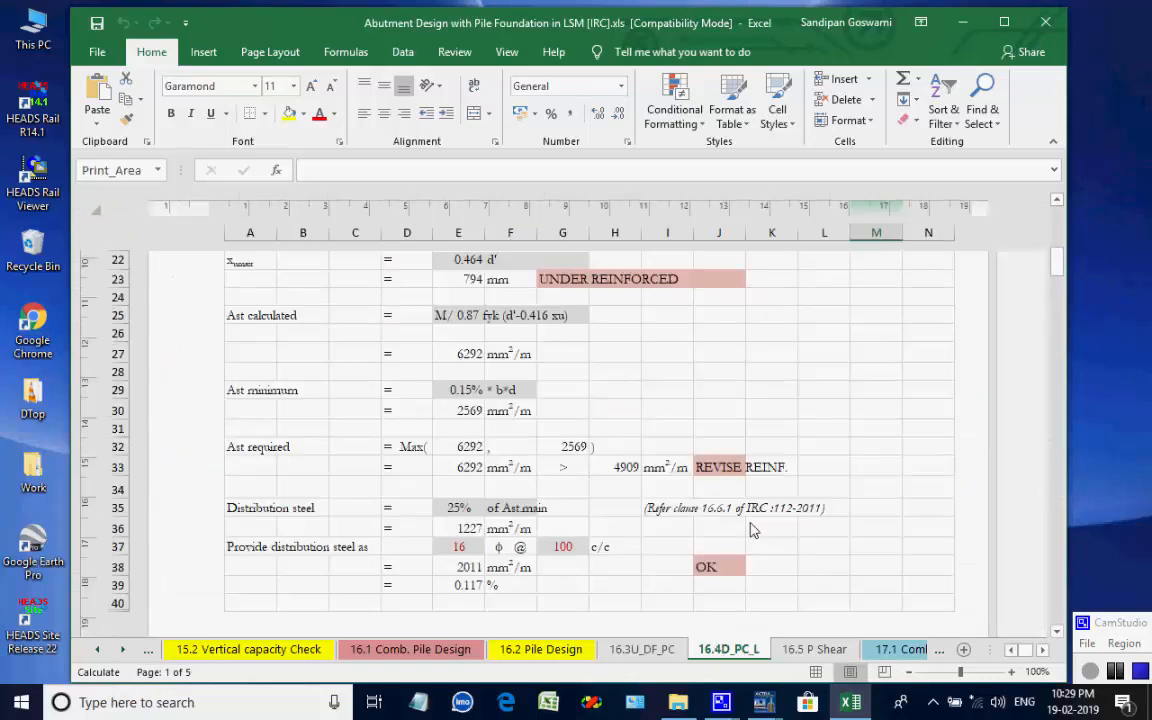
pyautogui.scroll(7, 753, 530)
pyautogui.click(813, 649)
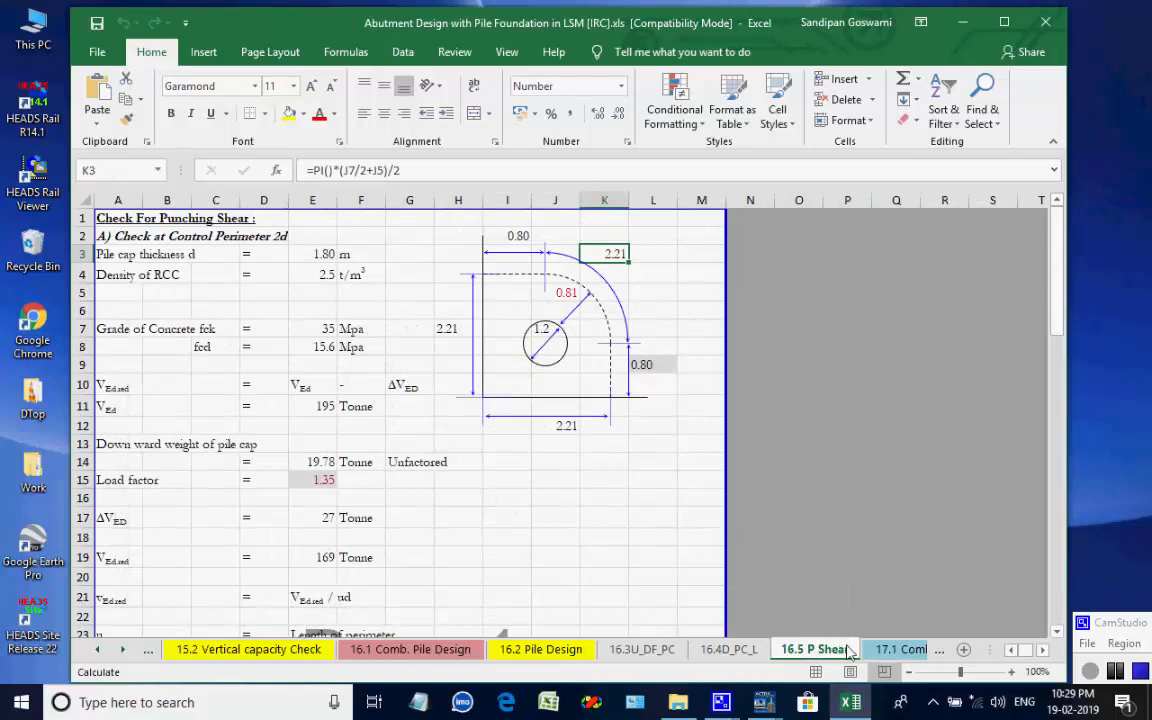
# Examine the abutment shaft ULS combinations on sheet 17.1 and the biaxial bending and moment capacity checks on 17.2 DesignOfAbutmentShaft
pyautogui.click(900, 650)
pyautogui.click(900, 651)
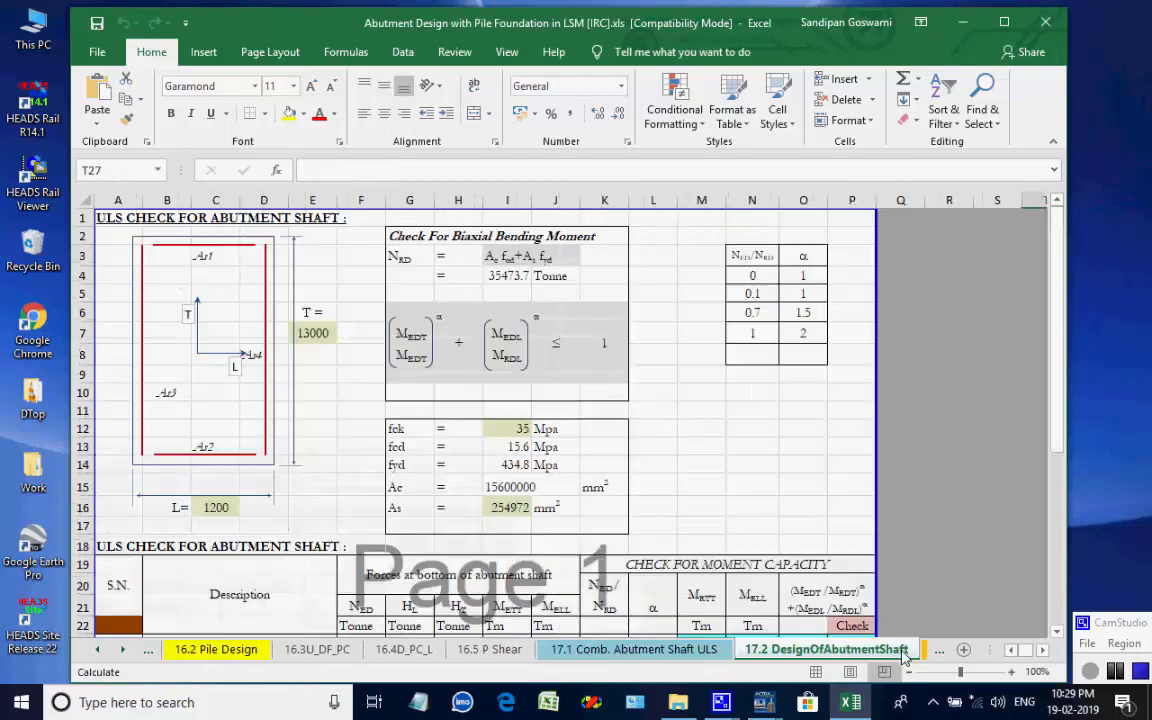
pyautogui.scroll(-13, 686, 465)
pyautogui.scroll(13, 686, 465)
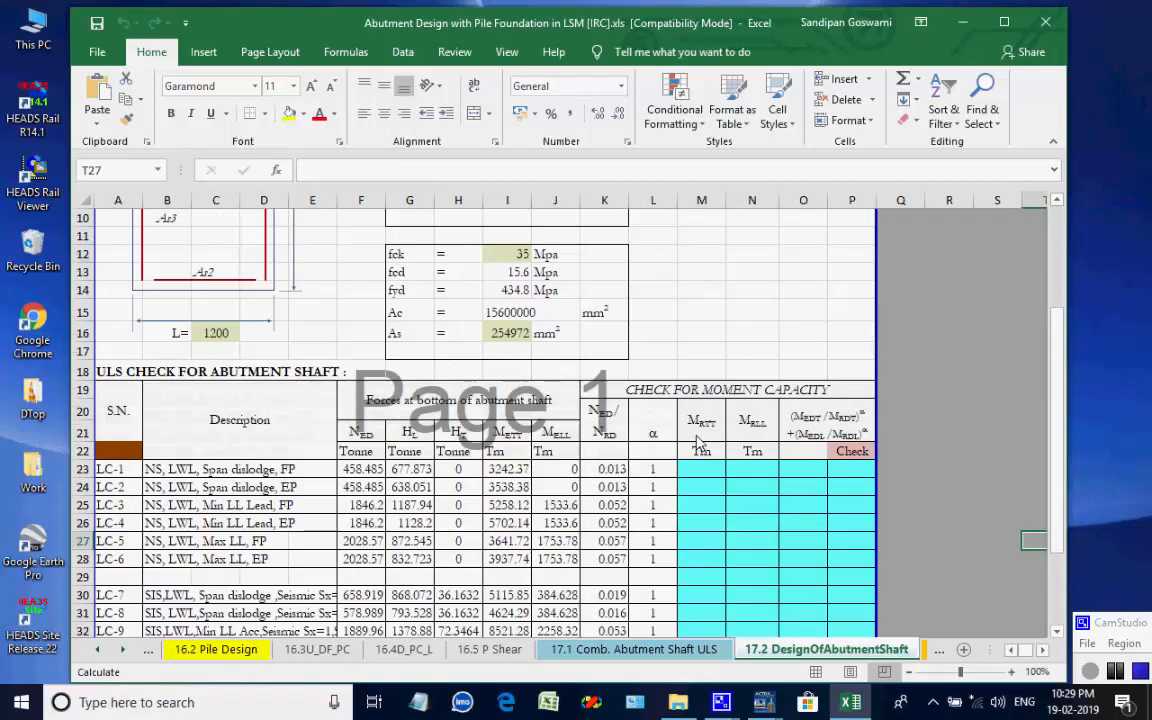
# Review the shaft SLS load combinations and summary on sheets 18.1 and 18.2, and the slenderness calculation on 19.1 SecondOrderCheckForShaft
pyautogui.click(122, 650)
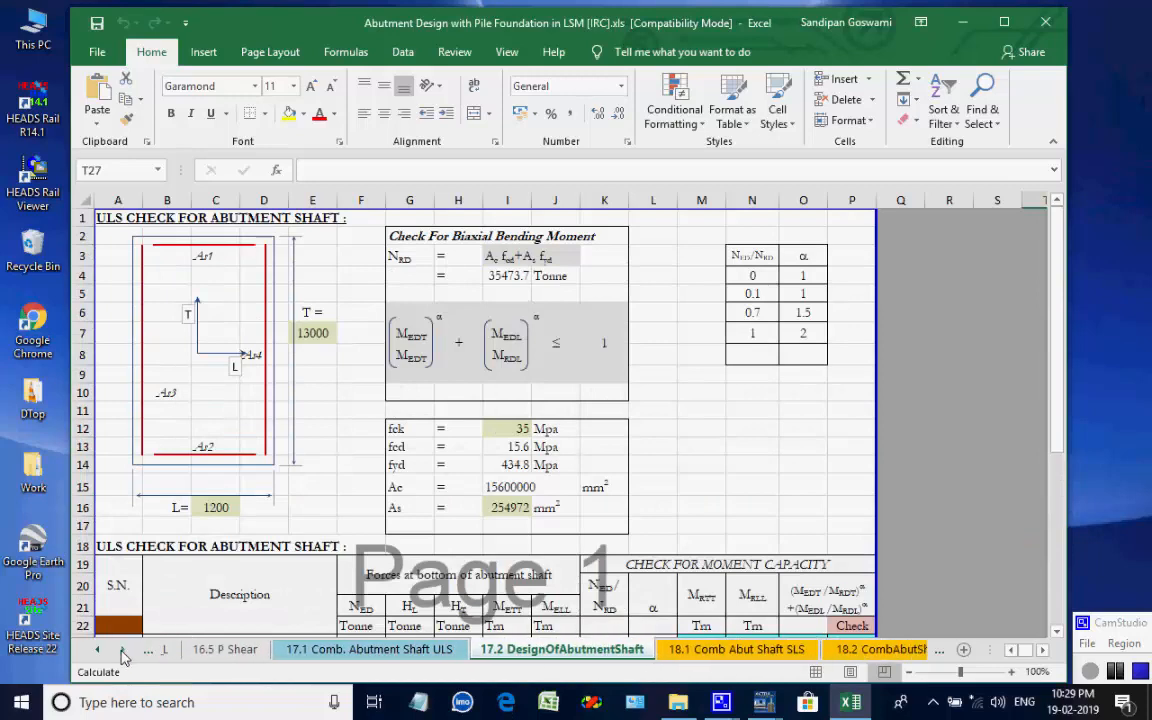
pyautogui.click(122, 650)
pyautogui.click(122, 650)
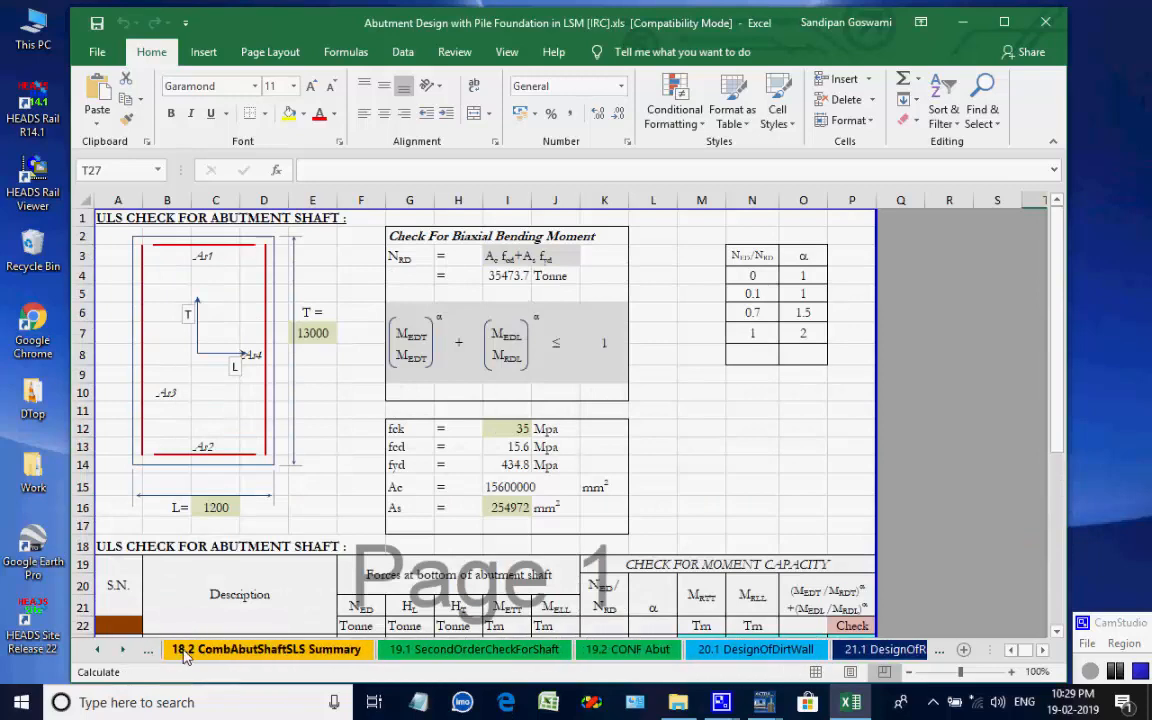
pyautogui.click(97, 650)
pyautogui.click(240, 650)
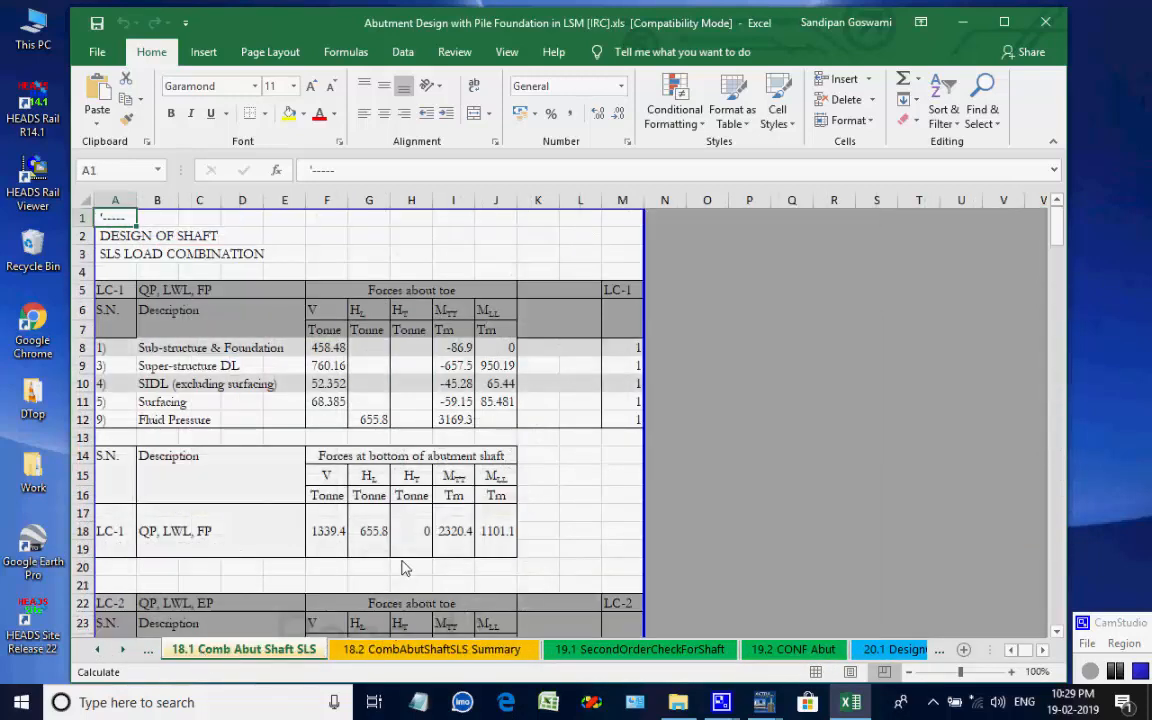
pyautogui.click(372, 650)
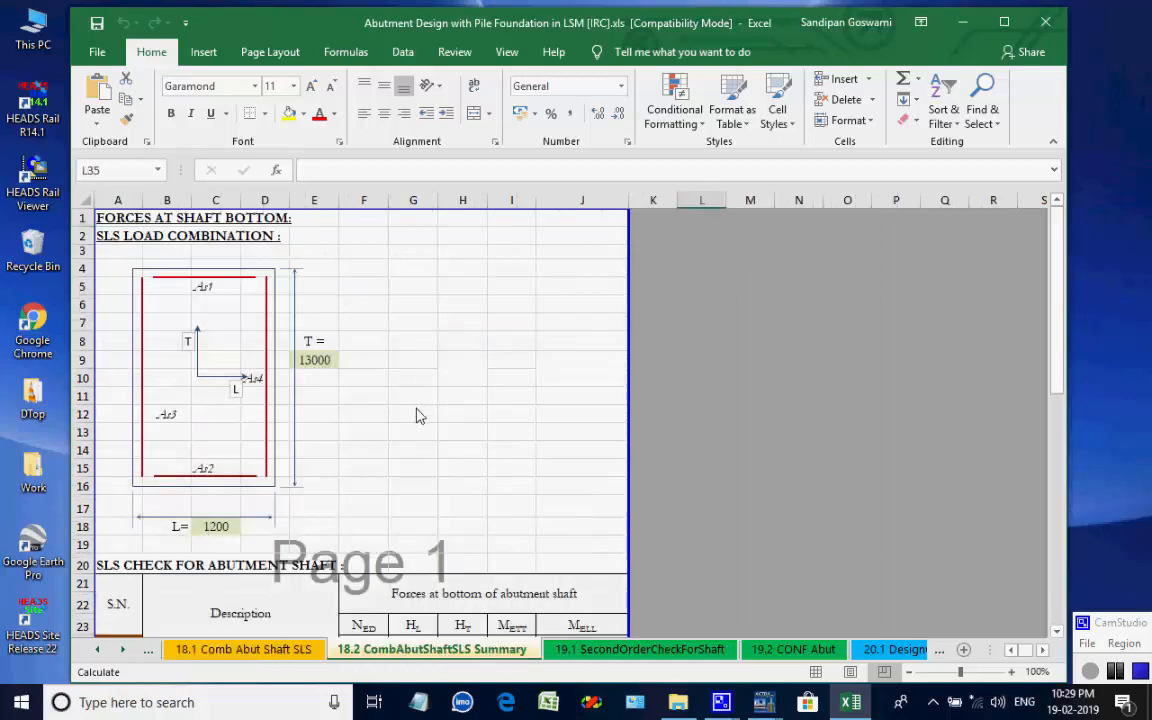
pyautogui.click(568, 650)
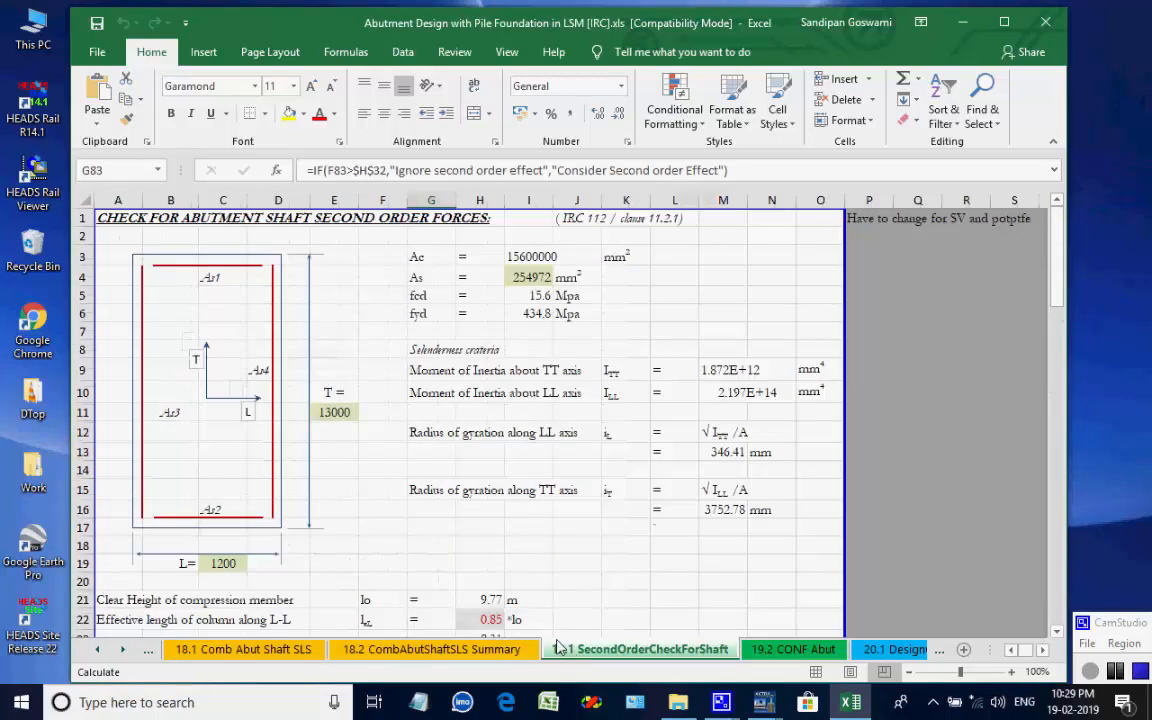
pyautogui.scroll(-14, 547, 527)
pyautogui.scroll(12, 547, 527)
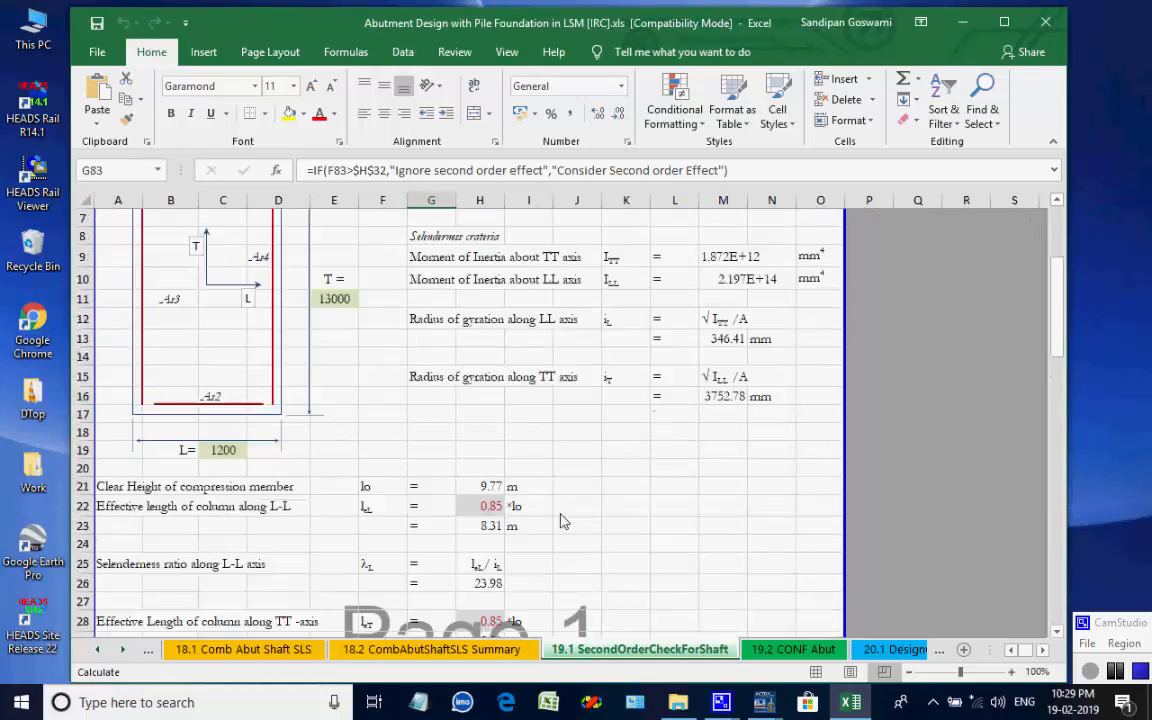
# Review the abutment confinement reinforcement on 19.2 CONF Abut and the dirt wall moment calculations on 20.1 DesignOfDirtWall
pyautogui.click(760, 650)
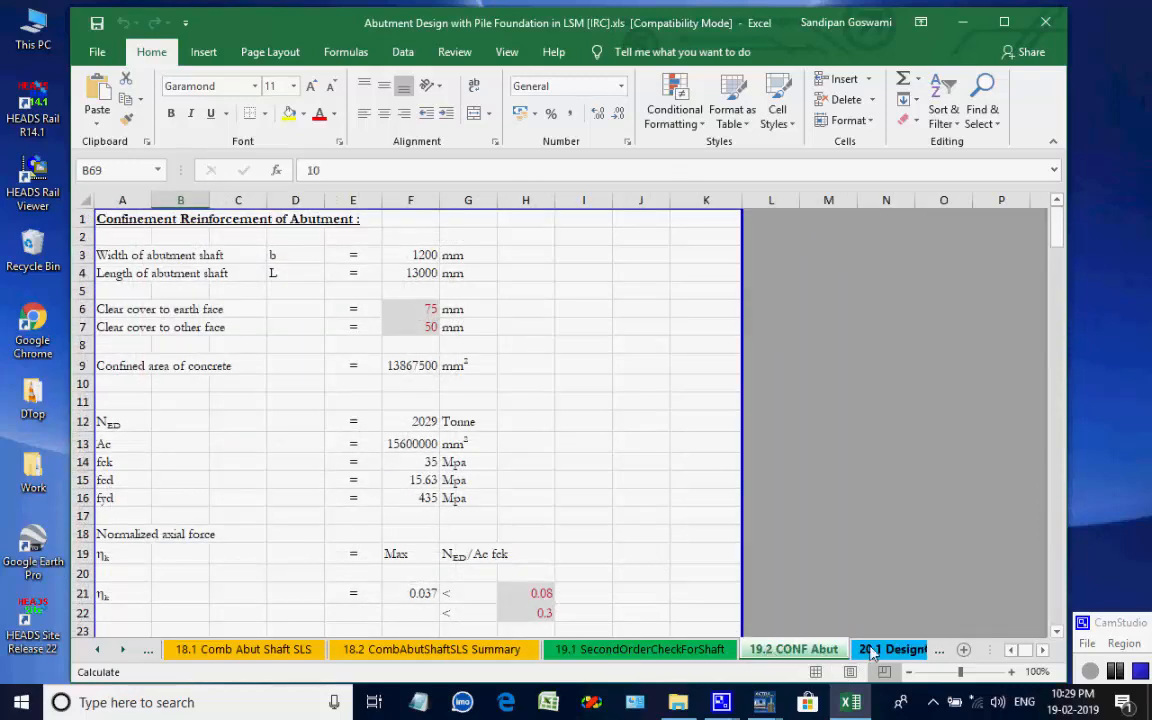
pyautogui.click(873, 650)
pyautogui.scroll(-15, 567, 515)
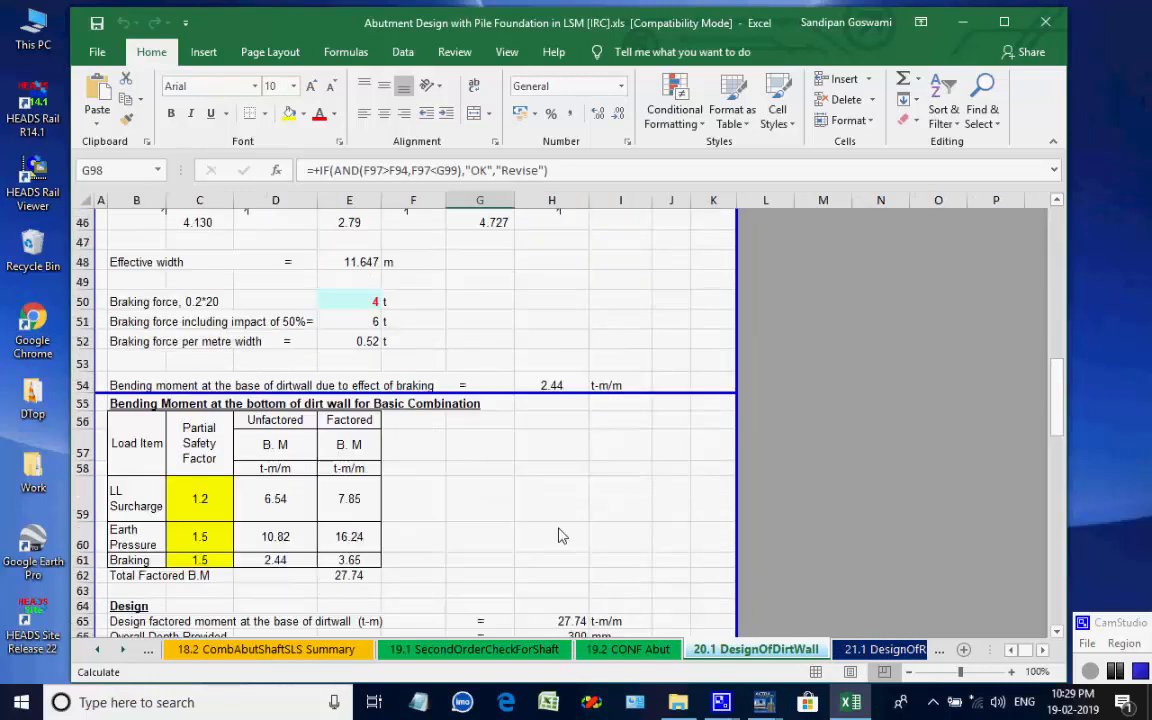
pyautogui.scroll(10, 557, 533)
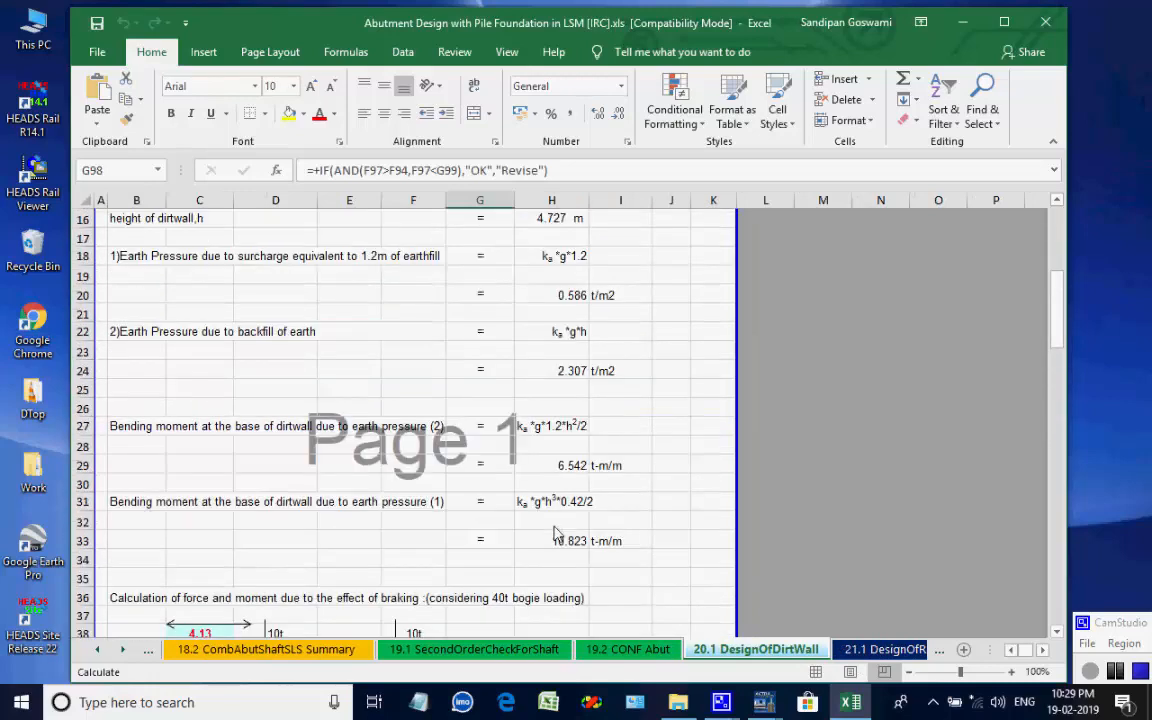
# Examine the end return wall design on 21.1 DesignOfReturnWall, including the shear check and the earth pressure moments
pyautogui.click(120, 651)
pyautogui.click(663, 650)
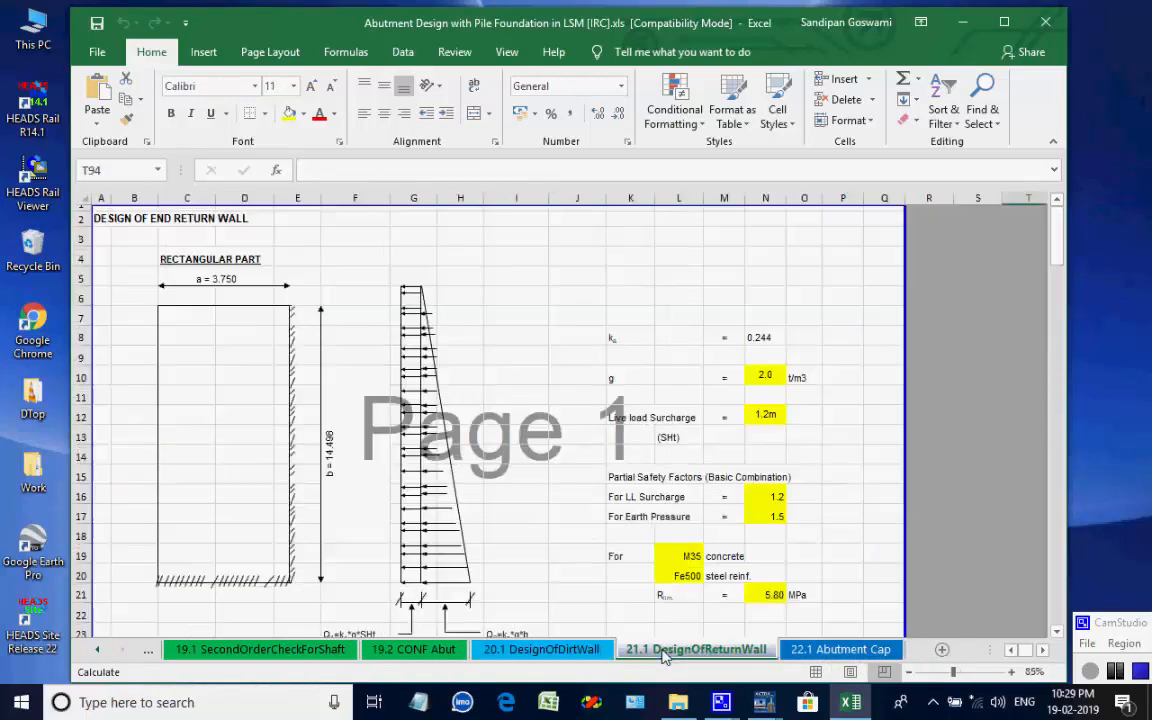
pyautogui.scroll(-20, 565, 566)
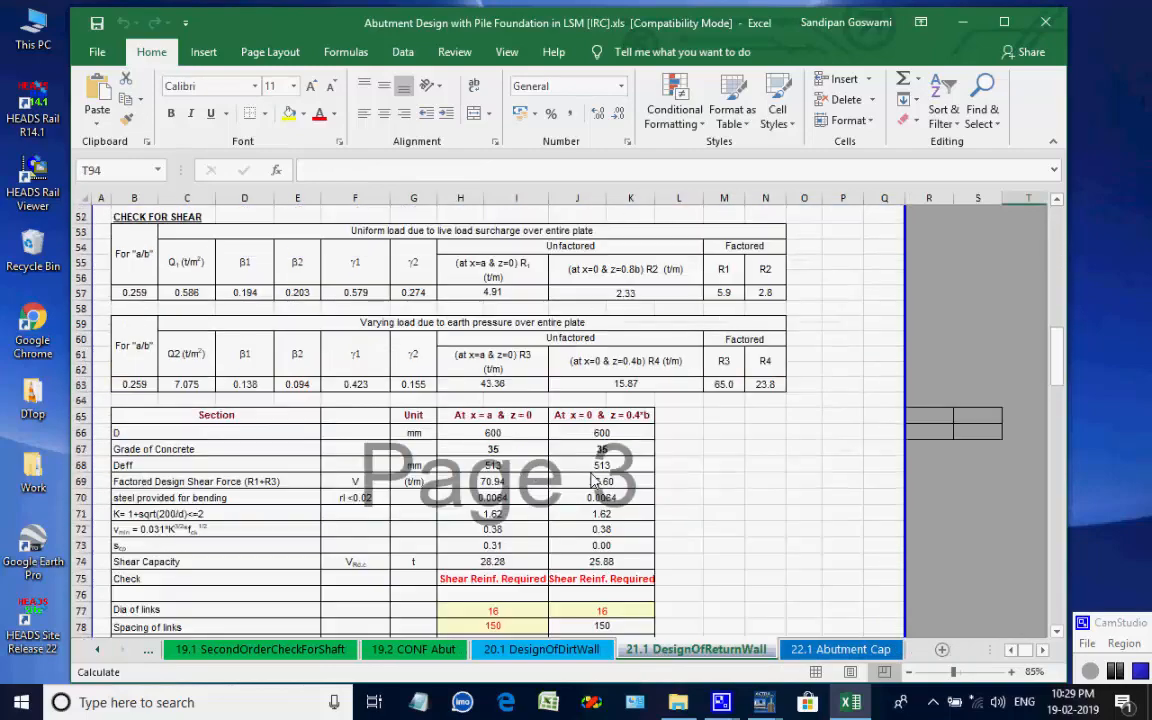
pyautogui.scroll(-11, 590, 481)
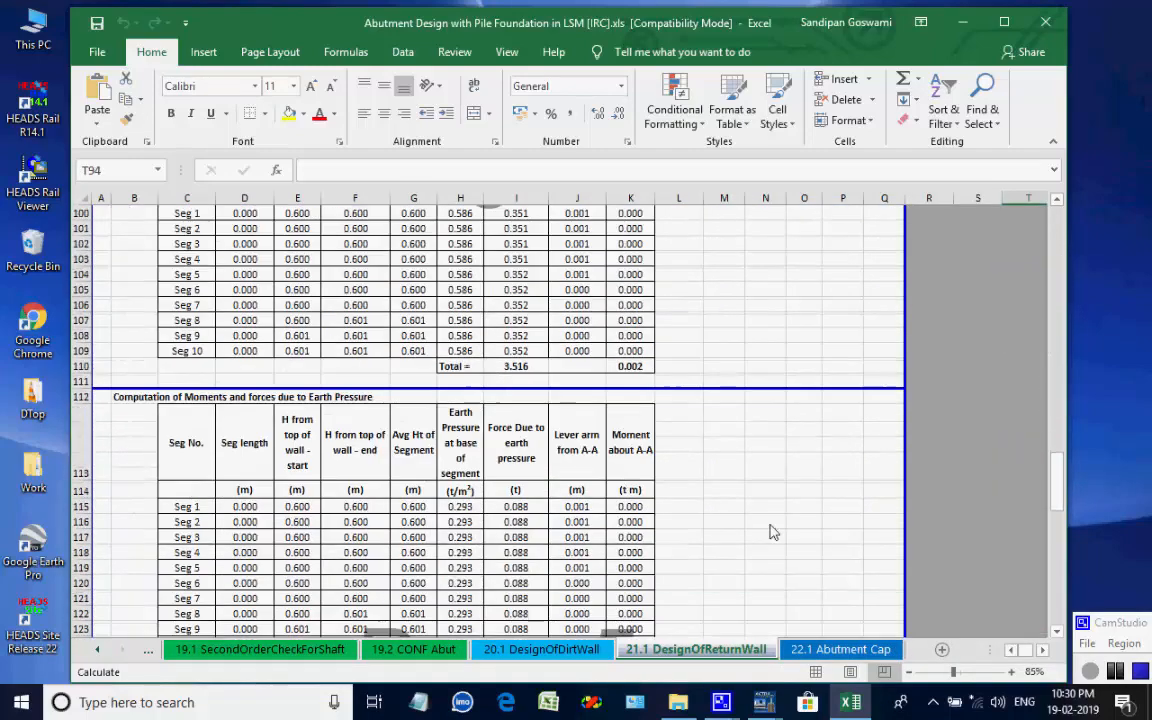
# Review the cap dimensions and steel requirements on 22.1 Abutment Cap and close the abutment design workbook
pyautogui.click(841, 650)
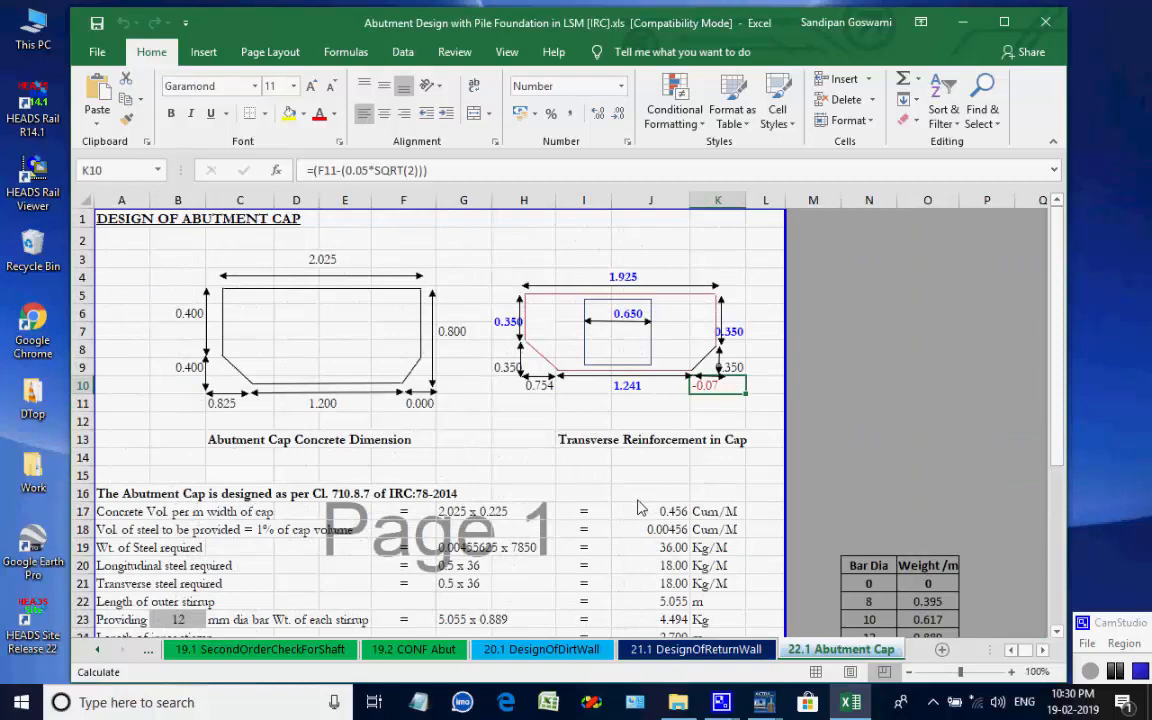
pyautogui.scroll(-12, 630, 470)
pyautogui.scroll(12, 622, 443)
pyautogui.click(1045, 22)
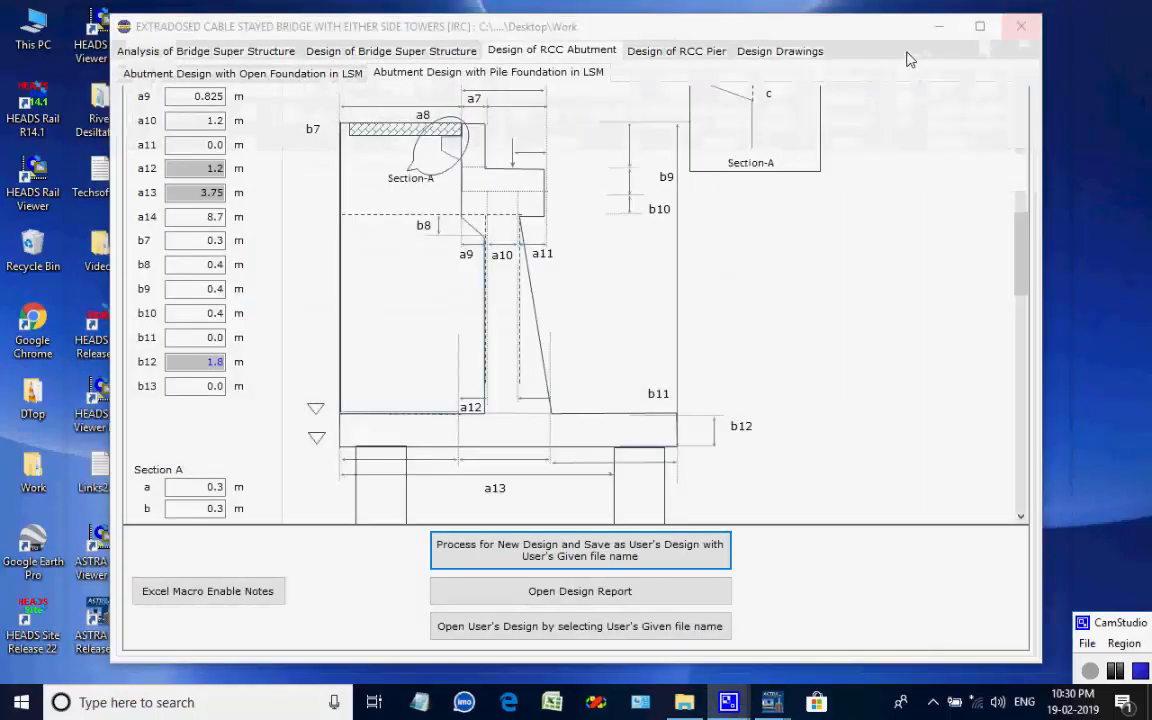
# Process a new RCC pier design with pile foundation in limit state using the existing input data
pyautogui.click(676, 50)
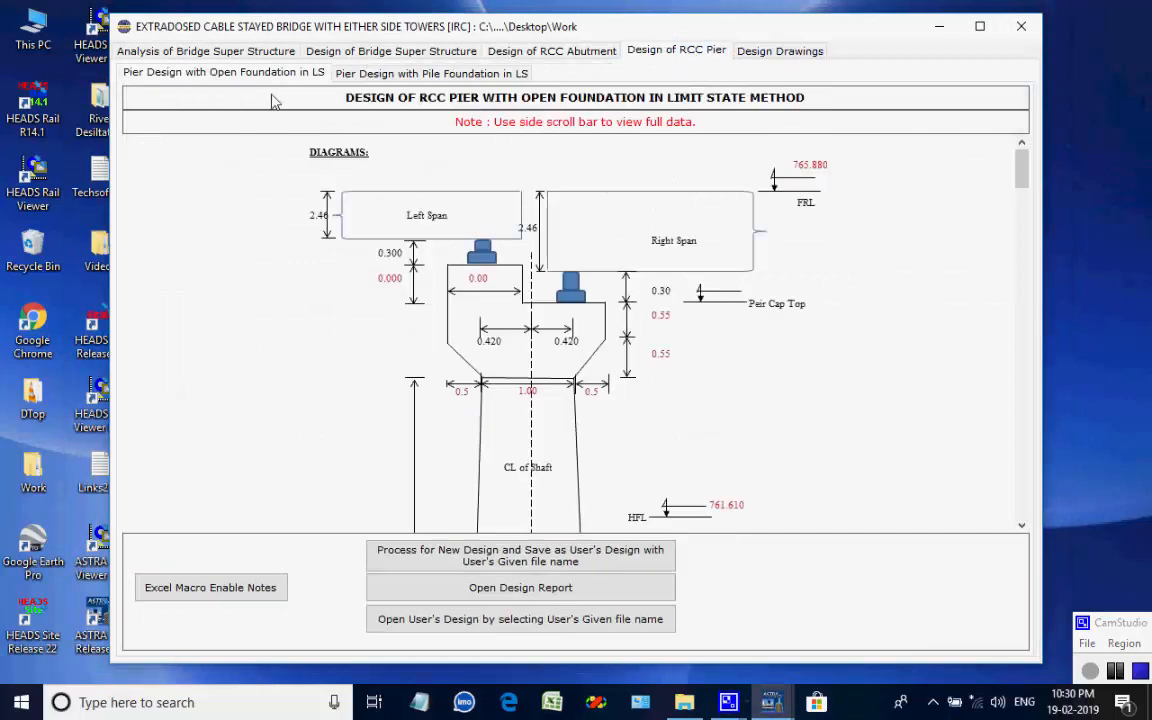
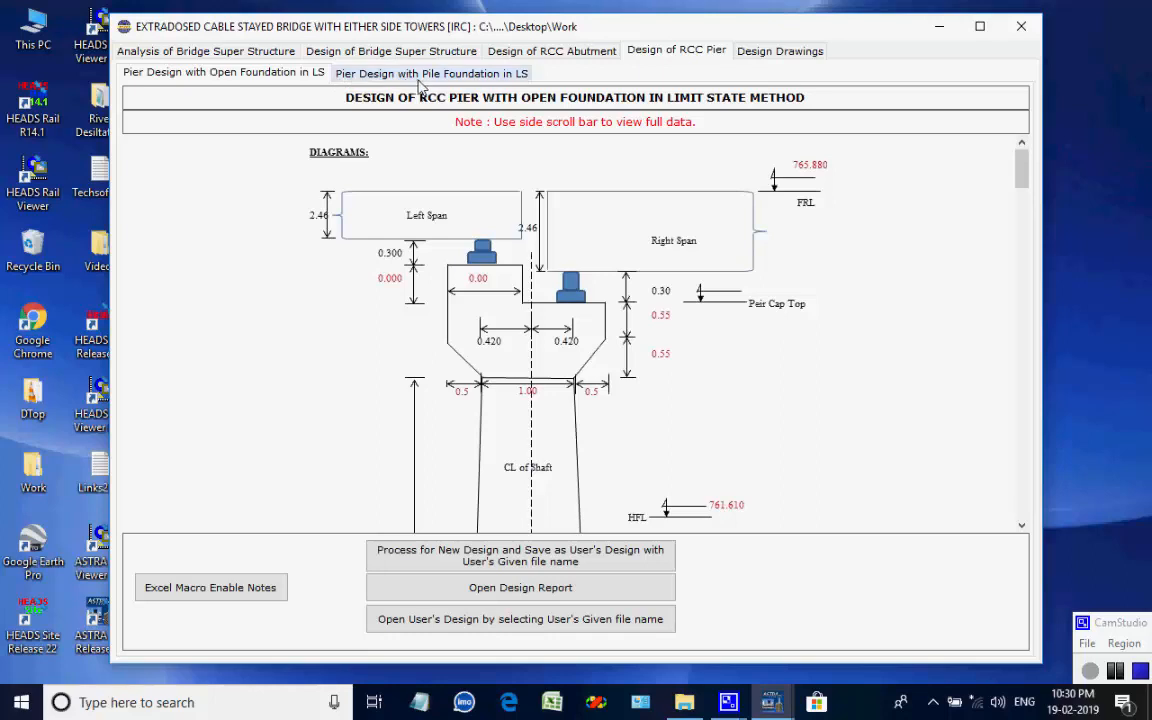
pyautogui.click(431, 74)
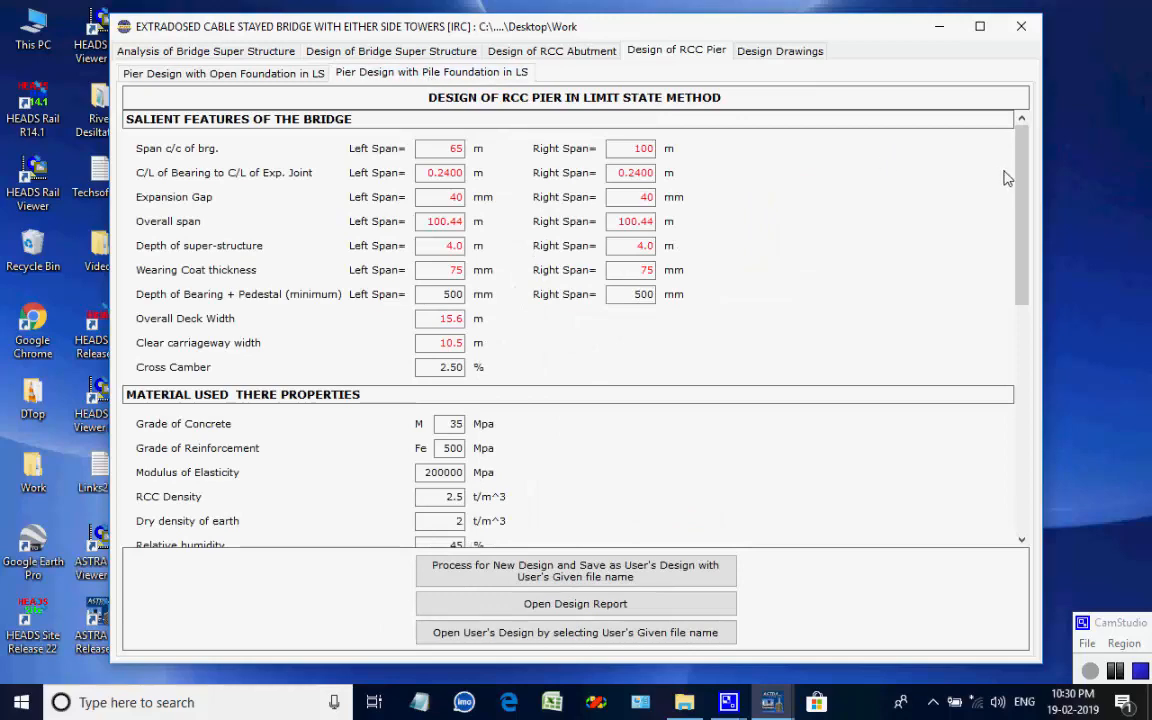
pyautogui.moveTo(1020, 175)
pyautogui.mouseDown()
pyautogui.moveTo(1019, 409)
pyautogui.moveTo(1005, 158)
pyautogui.mouseUp()
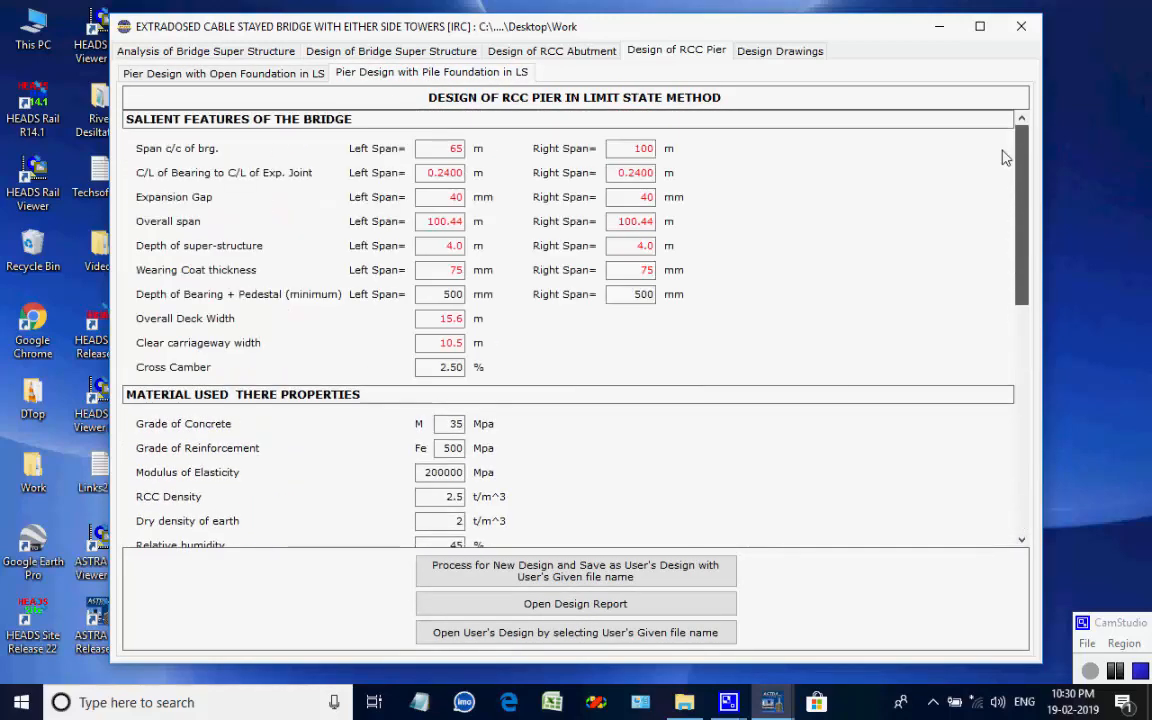
pyautogui.click(570, 578)
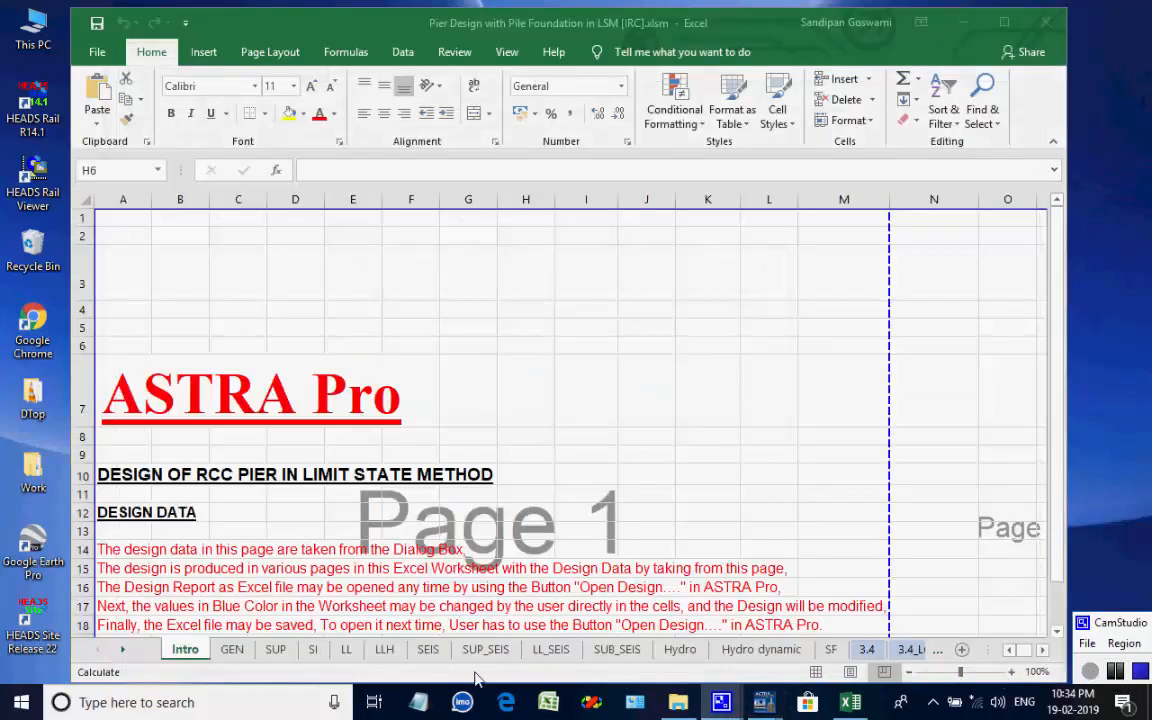
# Look through the pier workbook's general data, dead load, SI, live load and seismic force sheets from GEN to SEIS
pyautogui.click(233, 650)
pyautogui.click(282, 655)
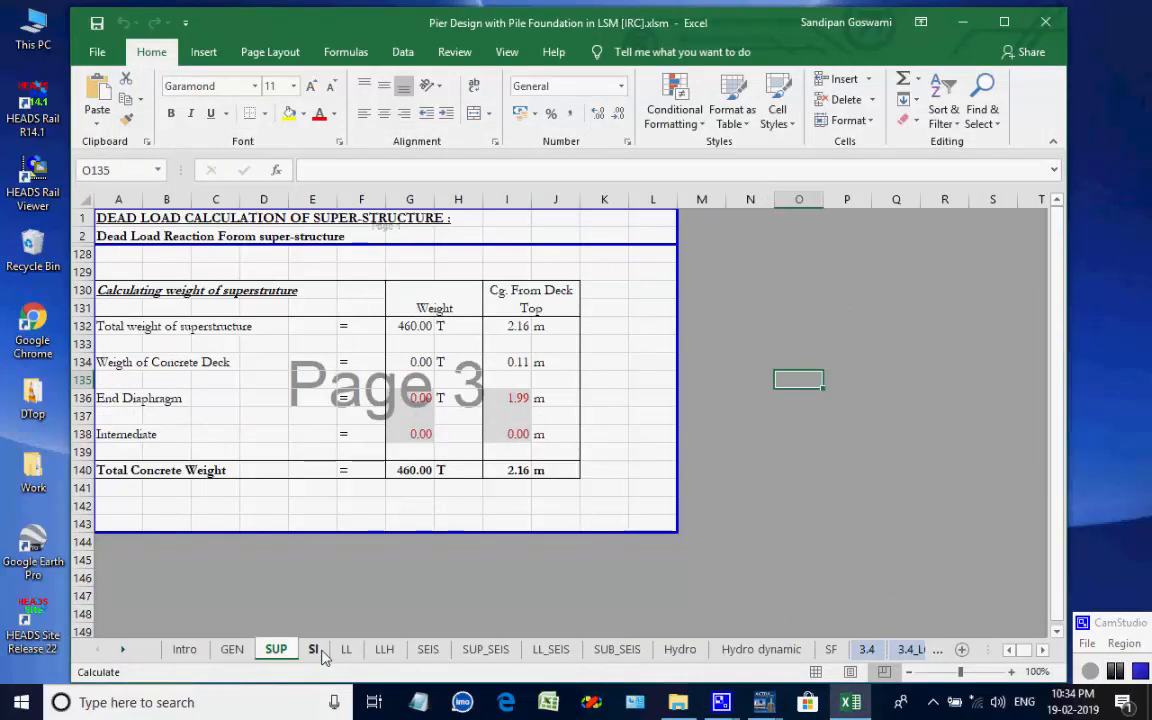
pyautogui.click(314, 652)
pyautogui.click(346, 651)
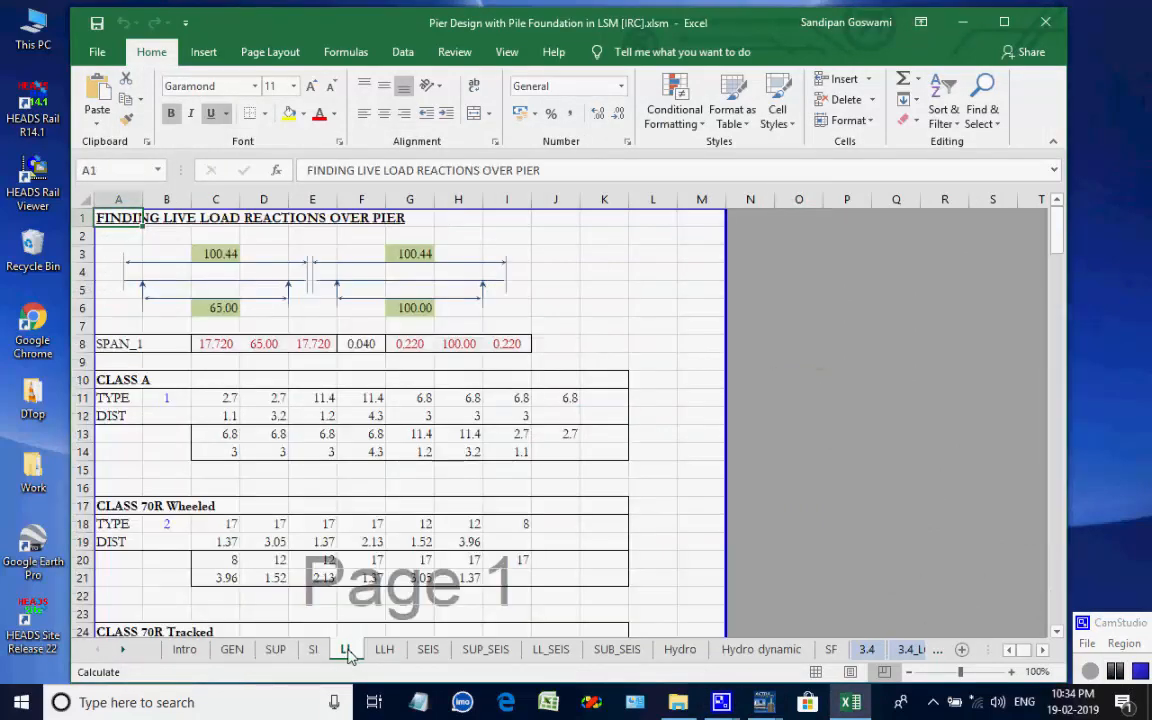
pyautogui.click(390, 653)
pyautogui.click(428, 651)
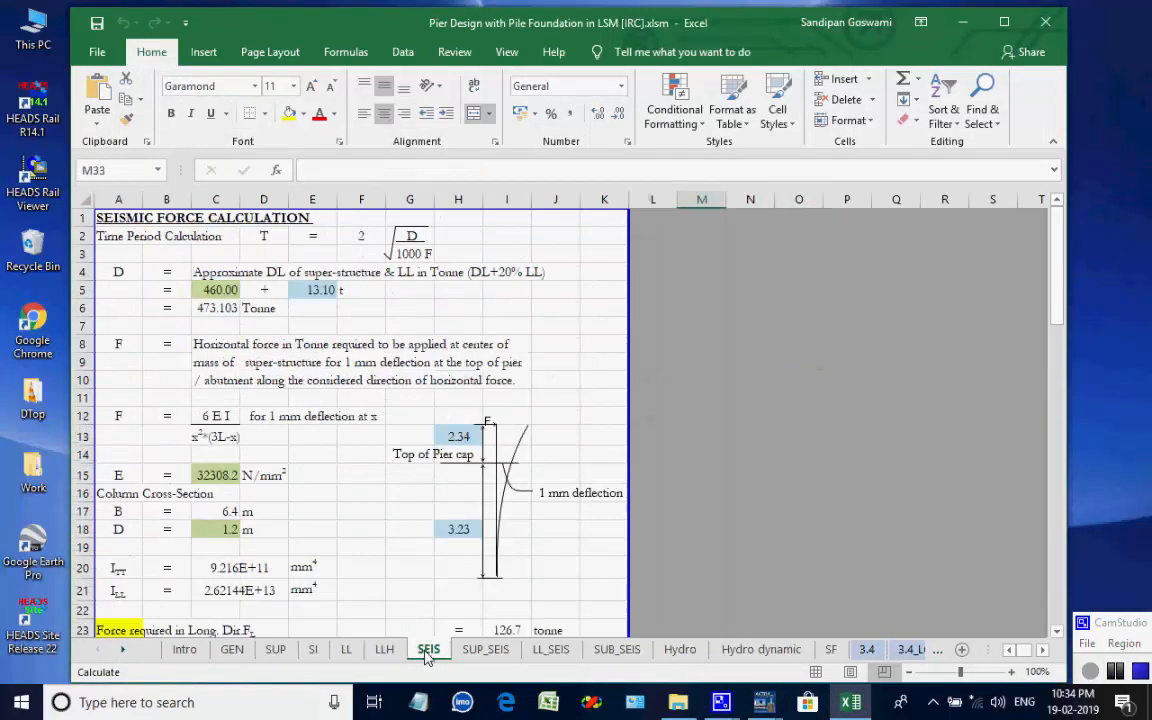
# View the superstructure, live load and substructure seismic components on SUP_SEIS, LL_SEIS and SUB_SEIS
pyautogui.click(486, 652)
pyautogui.click(555, 652)
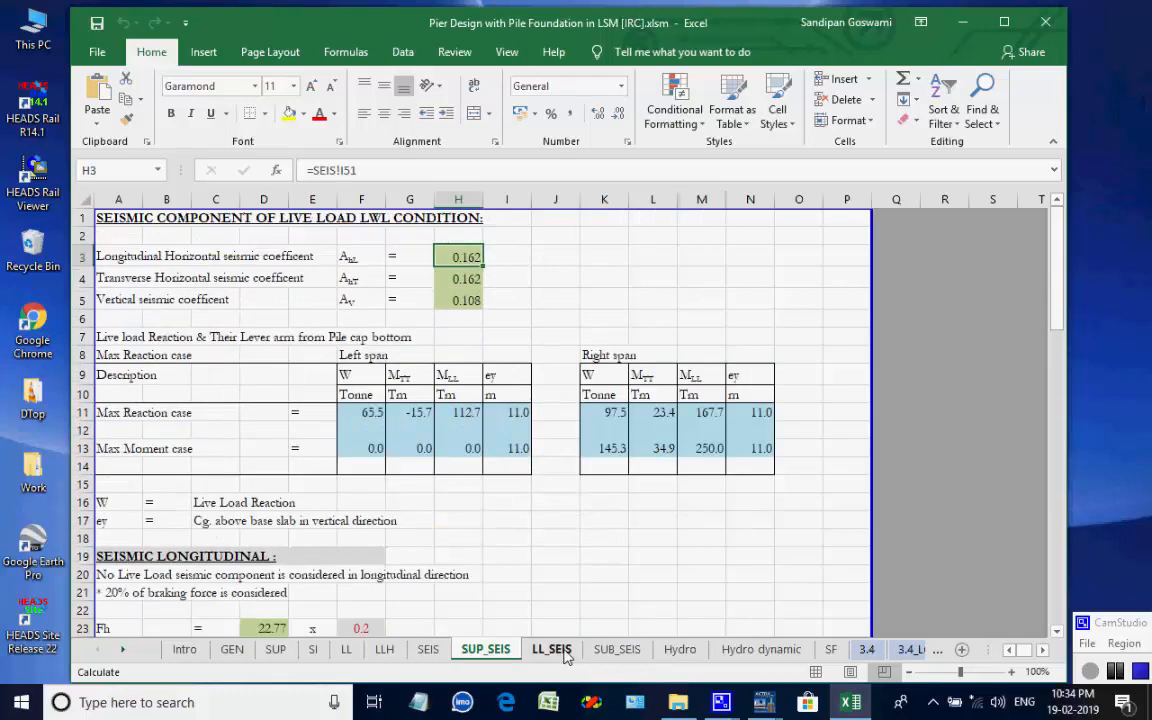
pyautogui.click(612, 652)
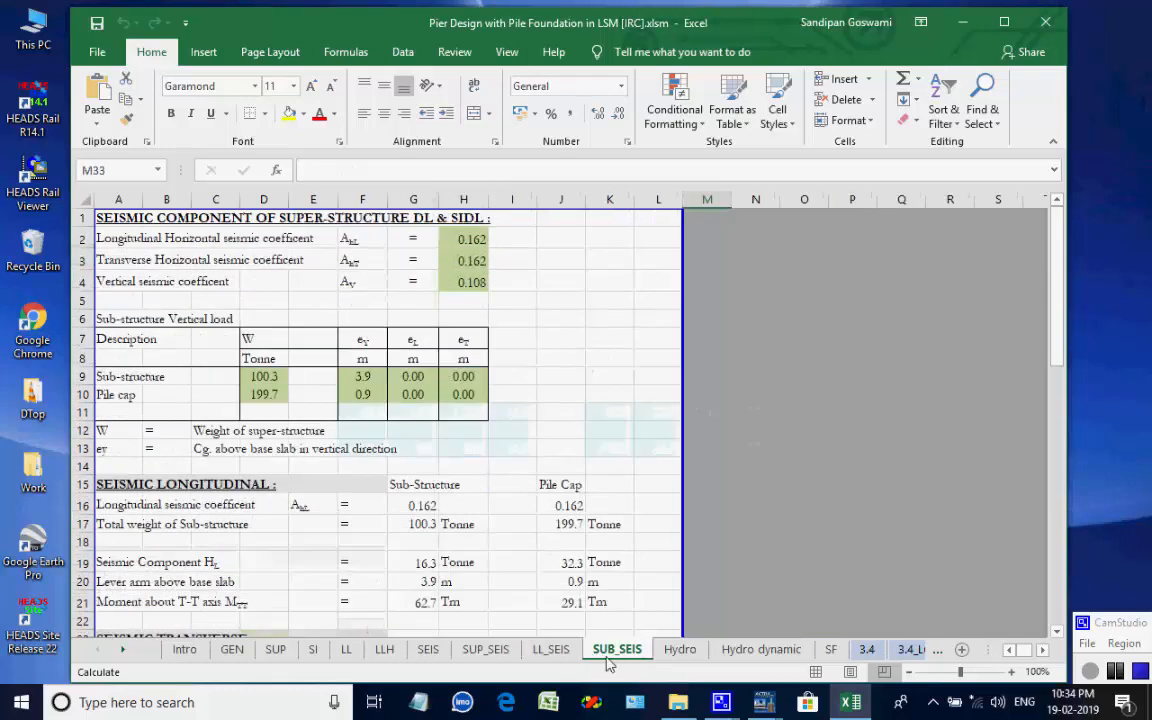
# Examine the Hydro sheet's water pressure diagram and the forces up to the pile cap bottom
pyautogui.click(680, 651)
pyautogui.scroll(-11, 637, 501)
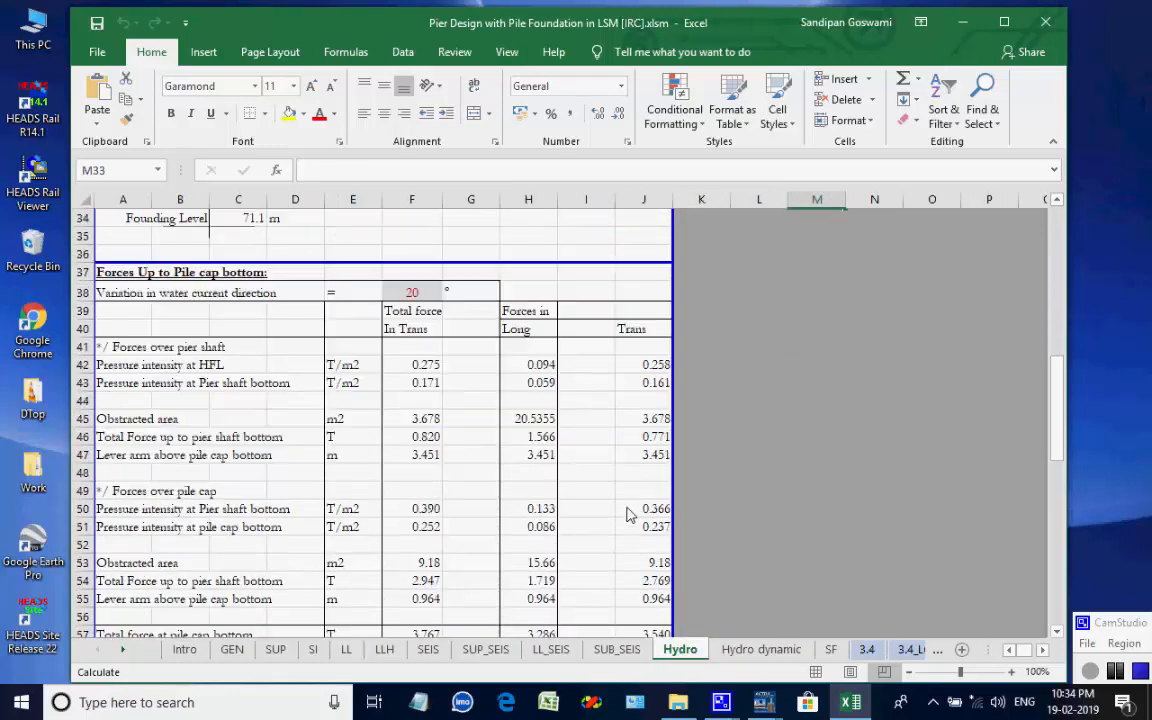
pyautogui.scroll(11, 630, 509)
pyautogui.scroll(-10, 628, 511)
pyautogui.scroll(-8, 628, 513)
pyautogui.scroll(9, 625, 514)
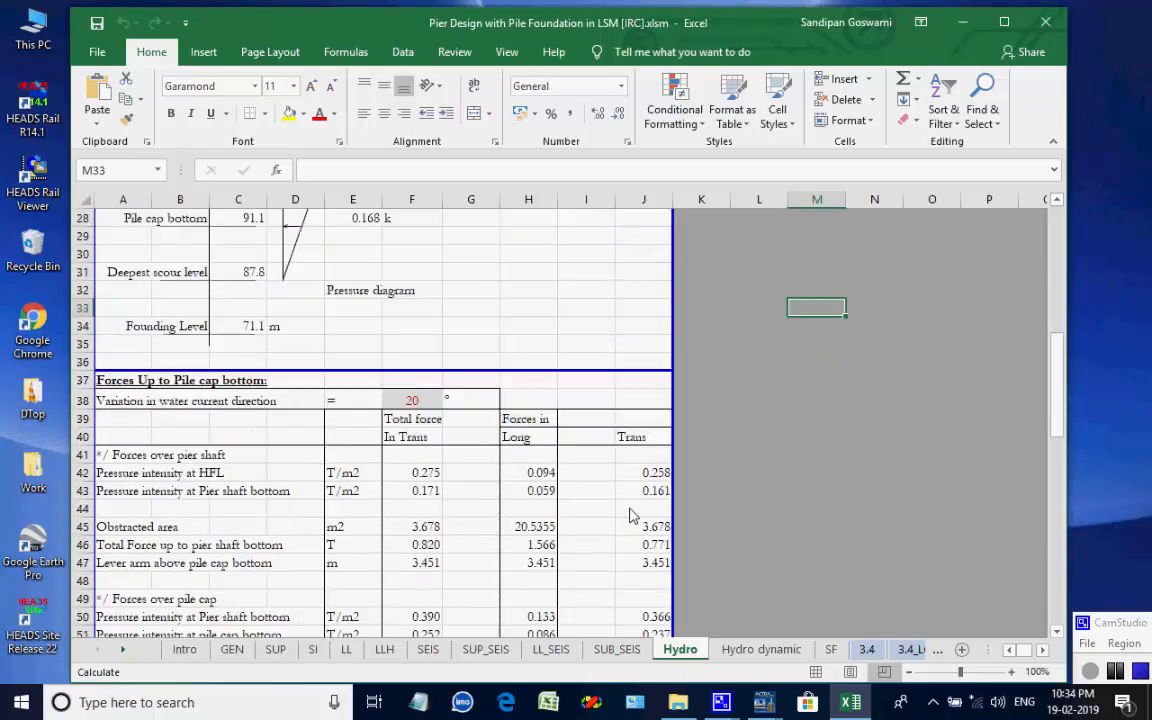
pyautogui.scroll(9, 500, 500)
# Review the hydrodynamic force calculation on Hydro dynamic and the permanent and live load forces on SF
pyautogui.click(760, 650)
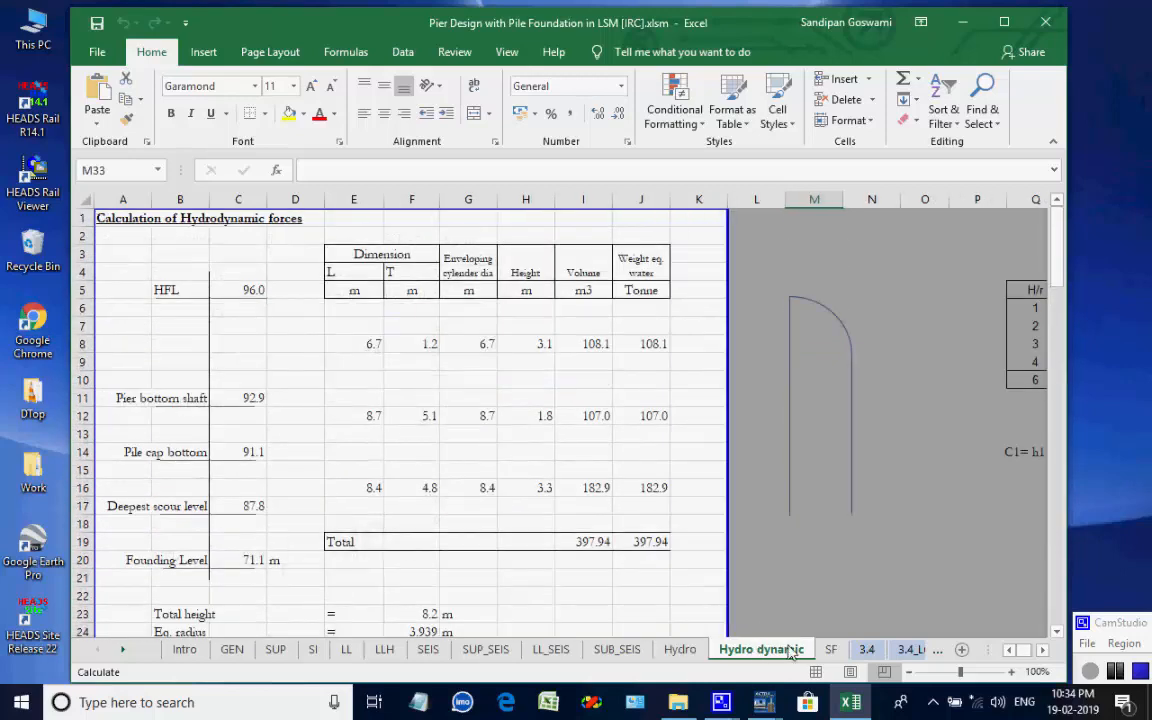
pyautogui.scroll(-4, 643, 502)
pyautogui.scroll(4, 643, 505)
pyautogui.click(830, 650)
pyautogui.scroll(-20, 797, 512)
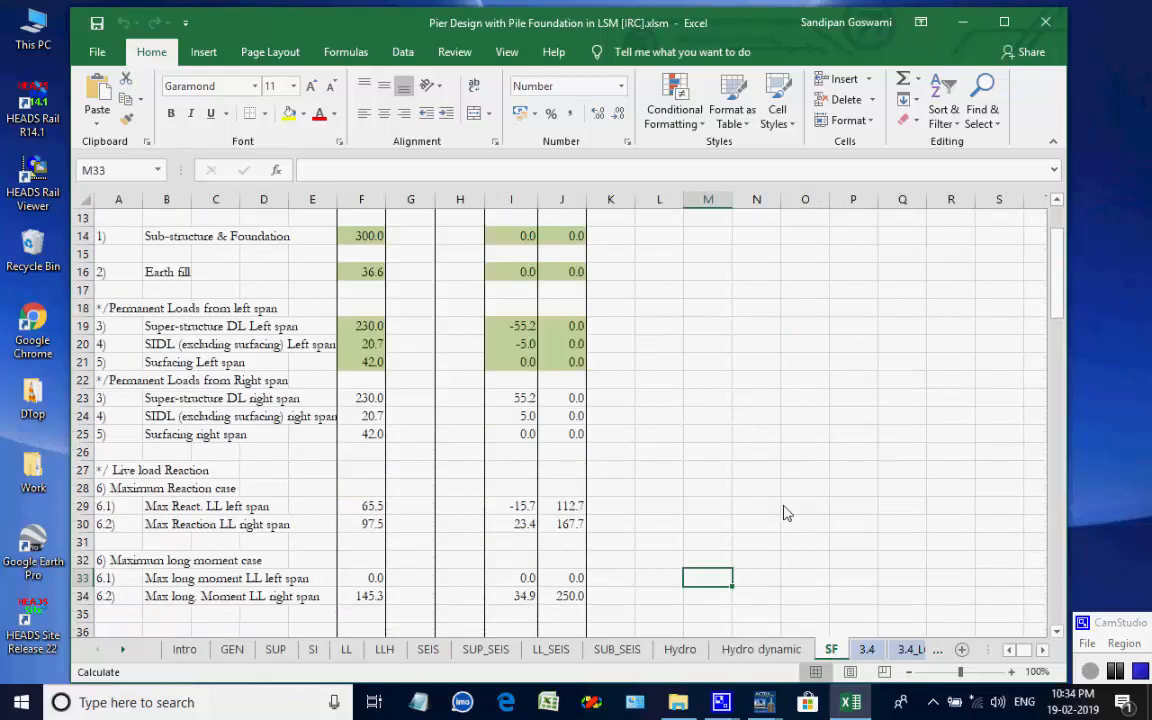
pyautogui.scroll(5, 787, 530)
pyautogui.scroll(12, 787, 530)
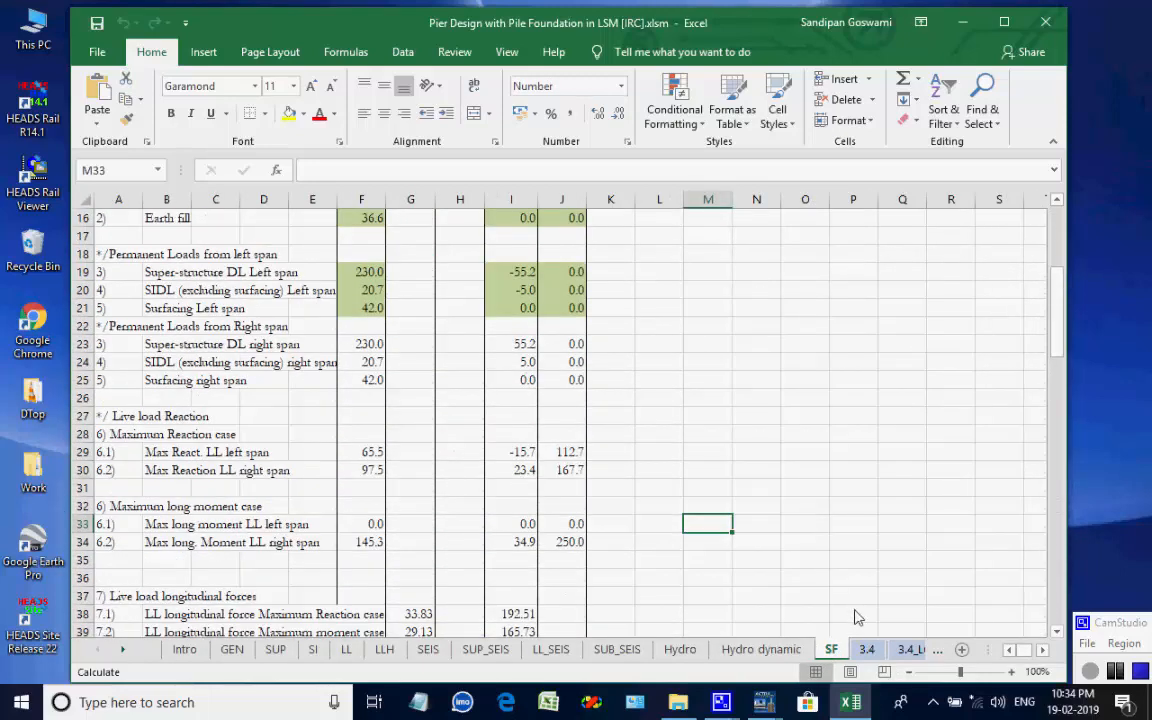
# Review the pile capacity load combinations on 3.4_LC and the maximum and minimum pile reactions on 3.4_LC_sum
pyautogui.click(905, 650)
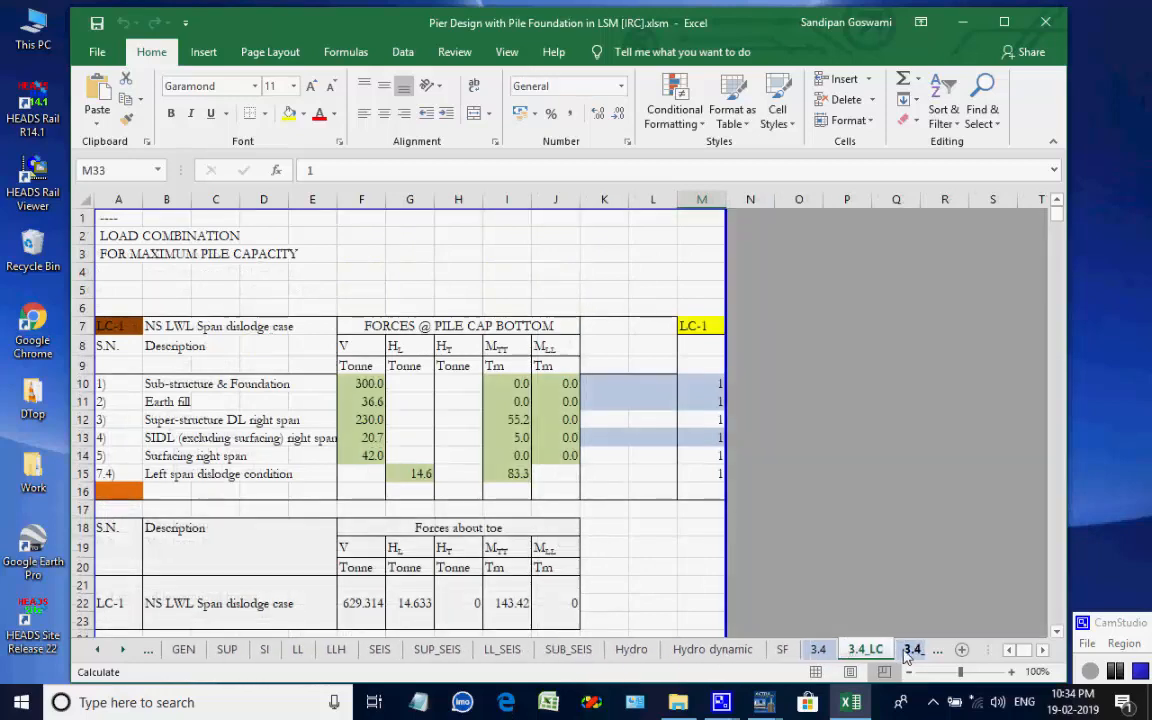
pyautogui.click(910, 650)
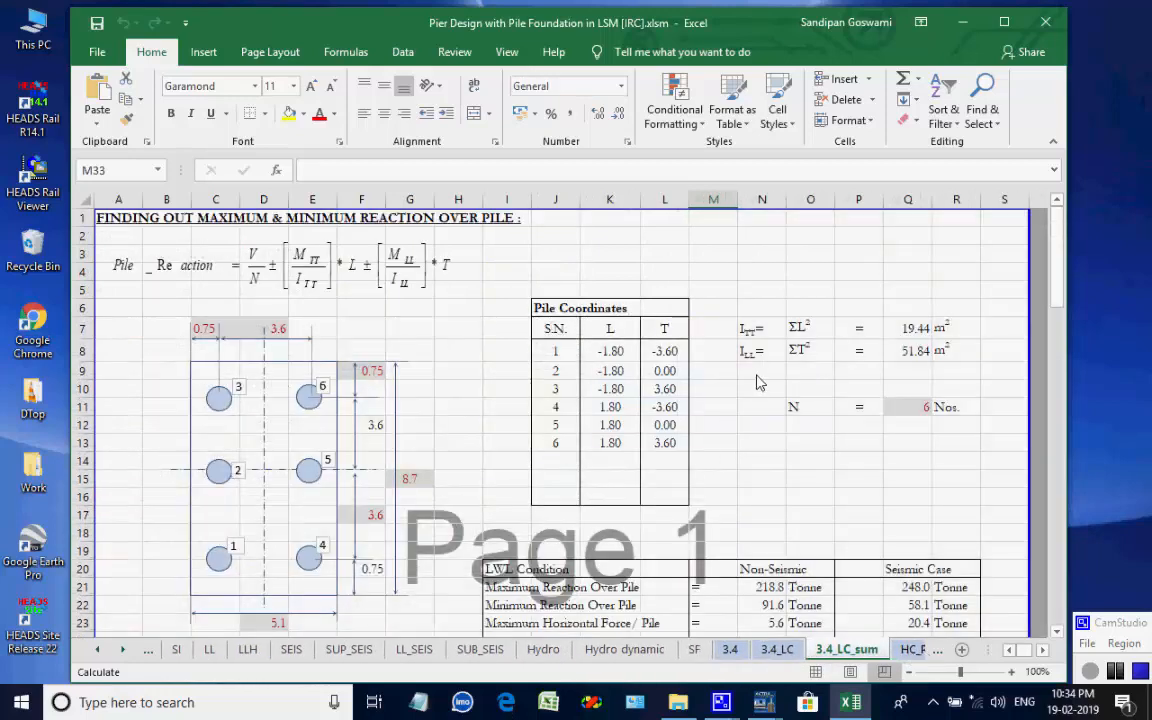
pyautogui.scroll(-19, 757, 382)
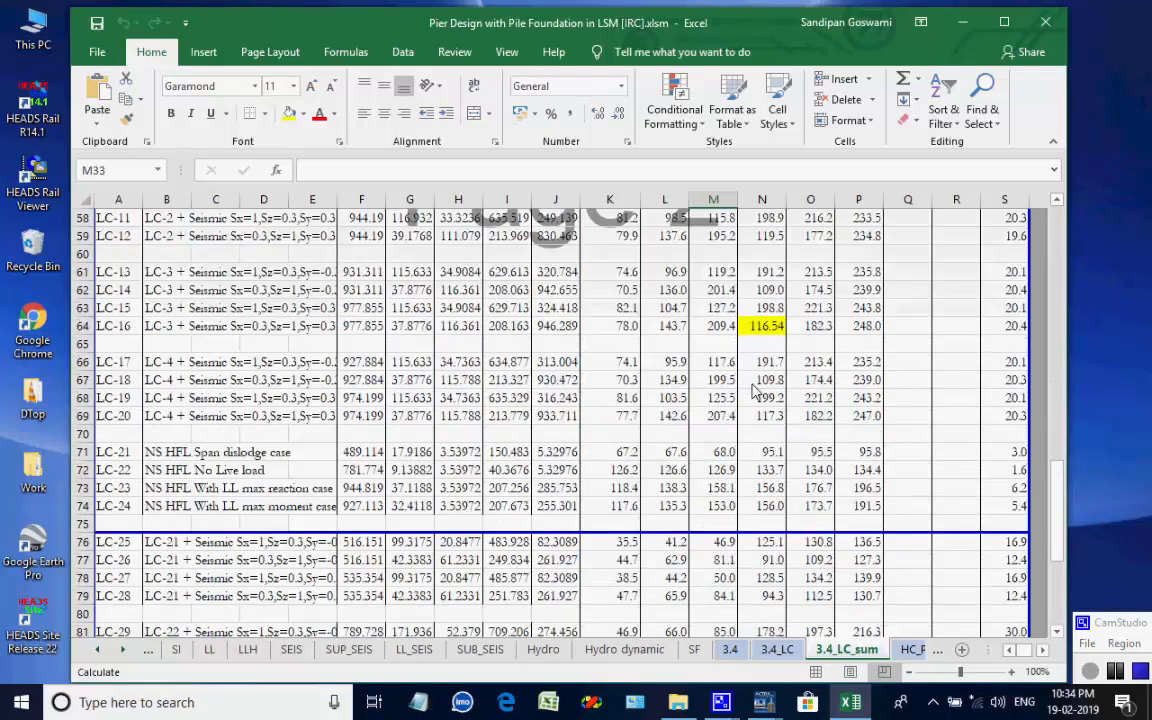
pyautogui.scroll(-4, 757, 390)
pyautogui.scroll(20, 770, 390)
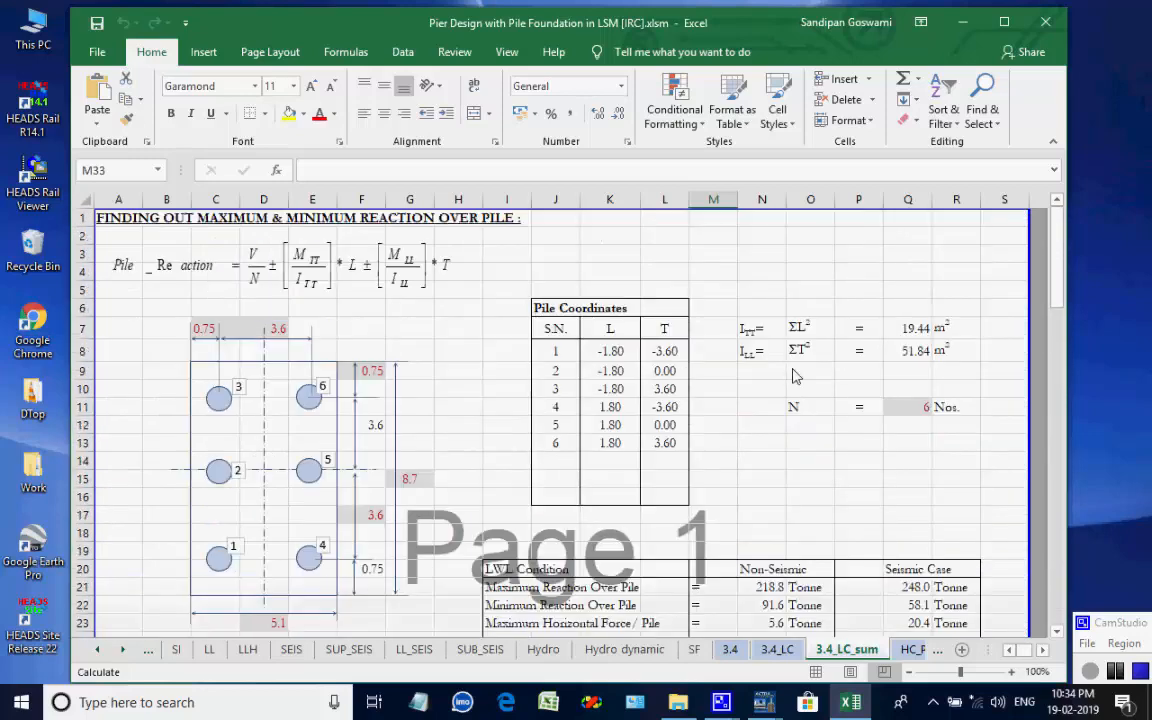
# Review the depth of fixity and pile head deflection checks for the pile's horizontal capacity on HC_P
pyautogui.click(912, 650)
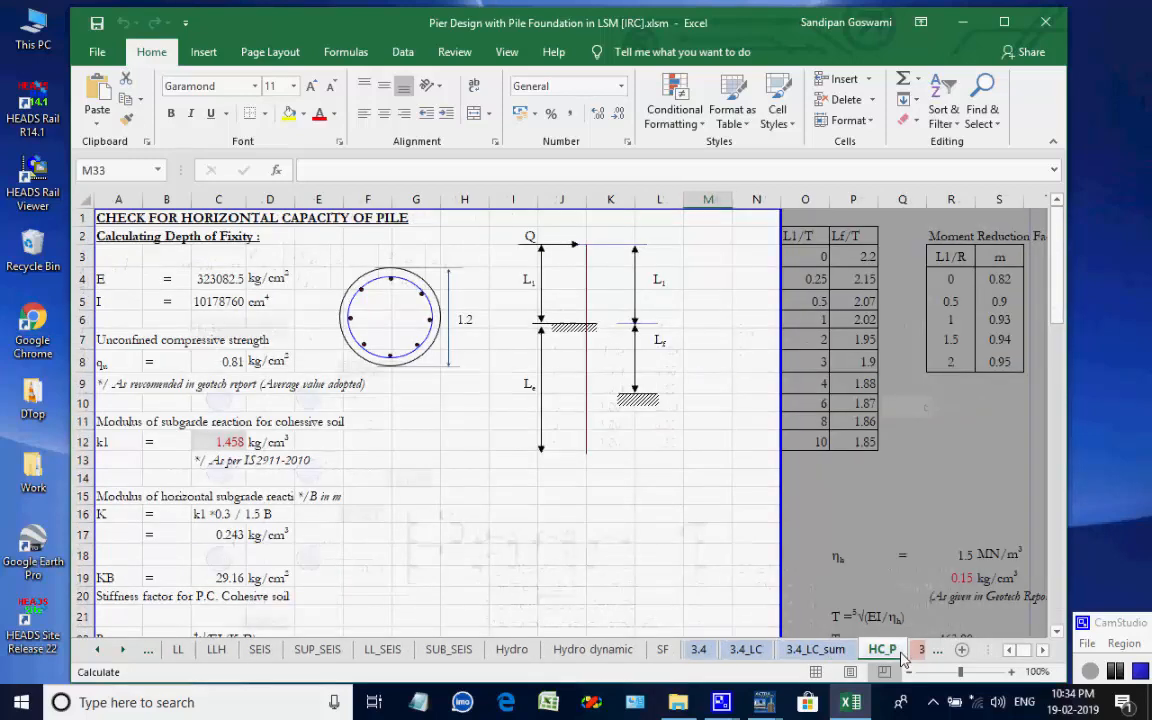
pyautogui.scroll(-10, 647, 450)
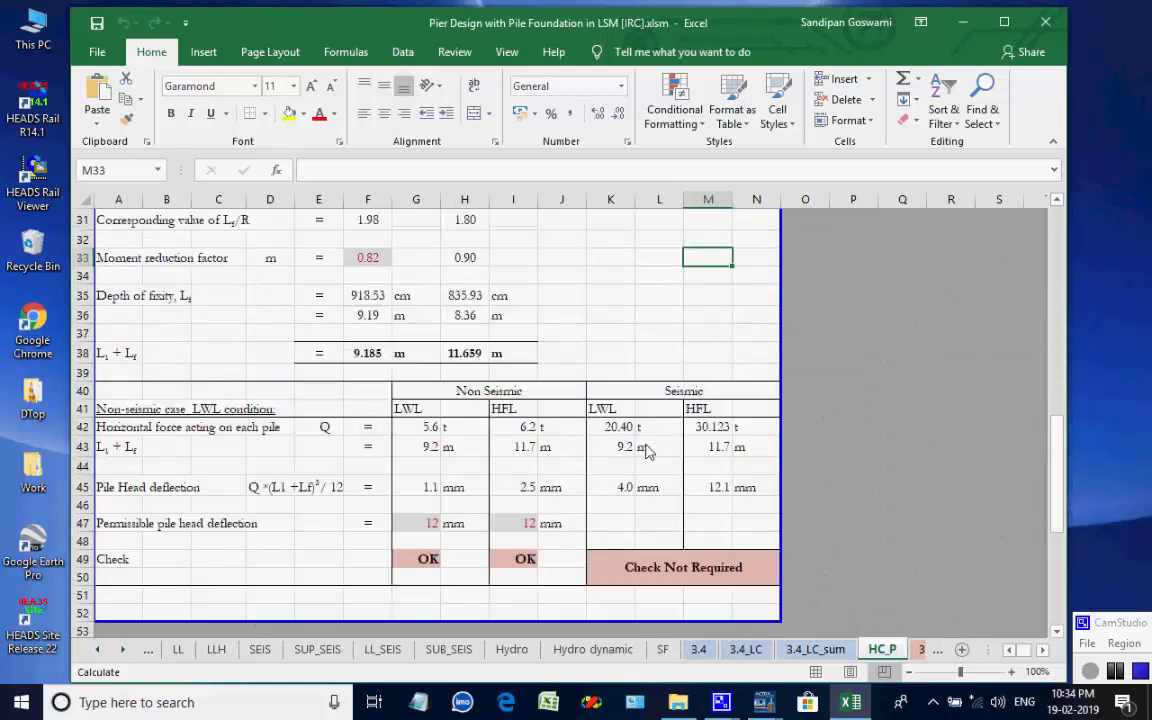
pyautogui.scroll(10, 647, 452)
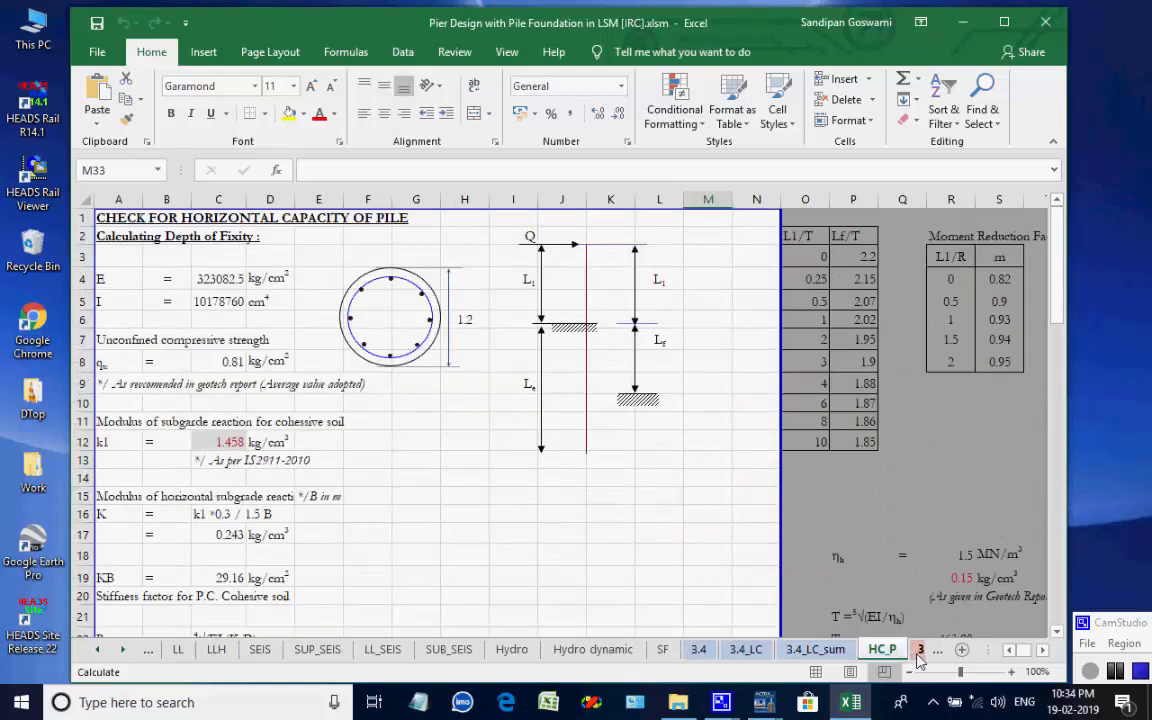
# View the foundation force summary on 3.4D and examine the factored load combinations at the pile cap bottom on 3.4D_LC
pyautogui.click(920, 652)
pyautogui.click(125, 652)
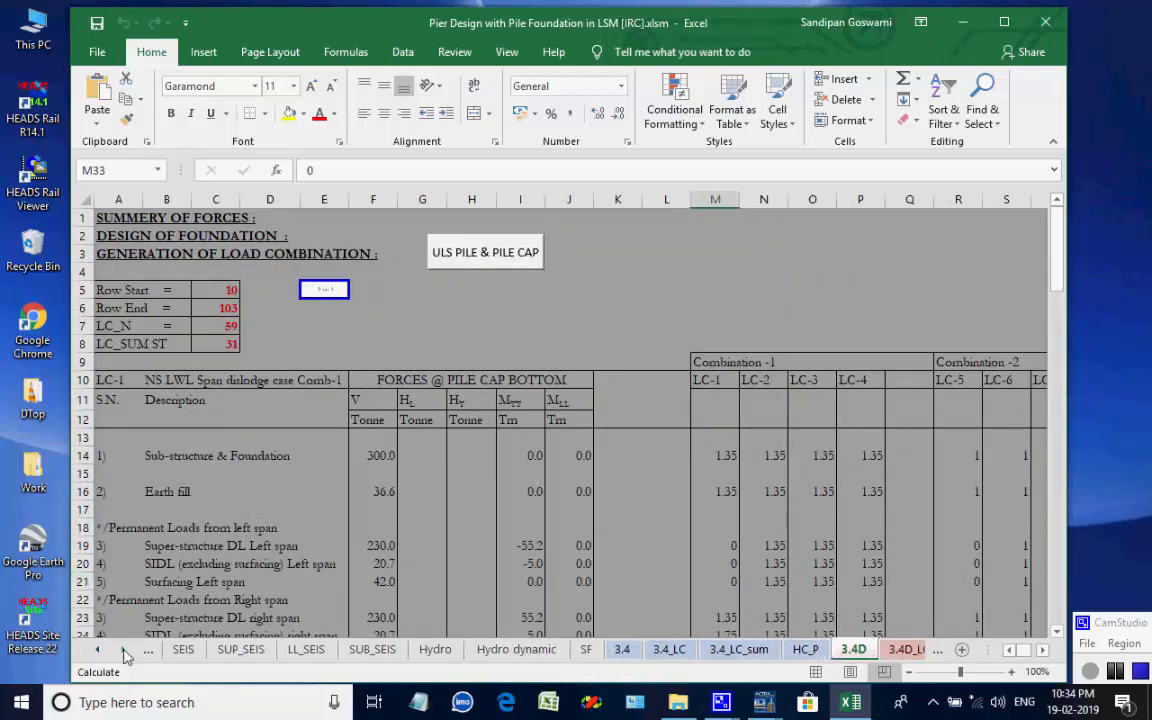
pyautogui.click(125, 652)
pyautogui.click(125, 652)
pyautogui.click(125, 652)
pyautogui.click(125, 652)
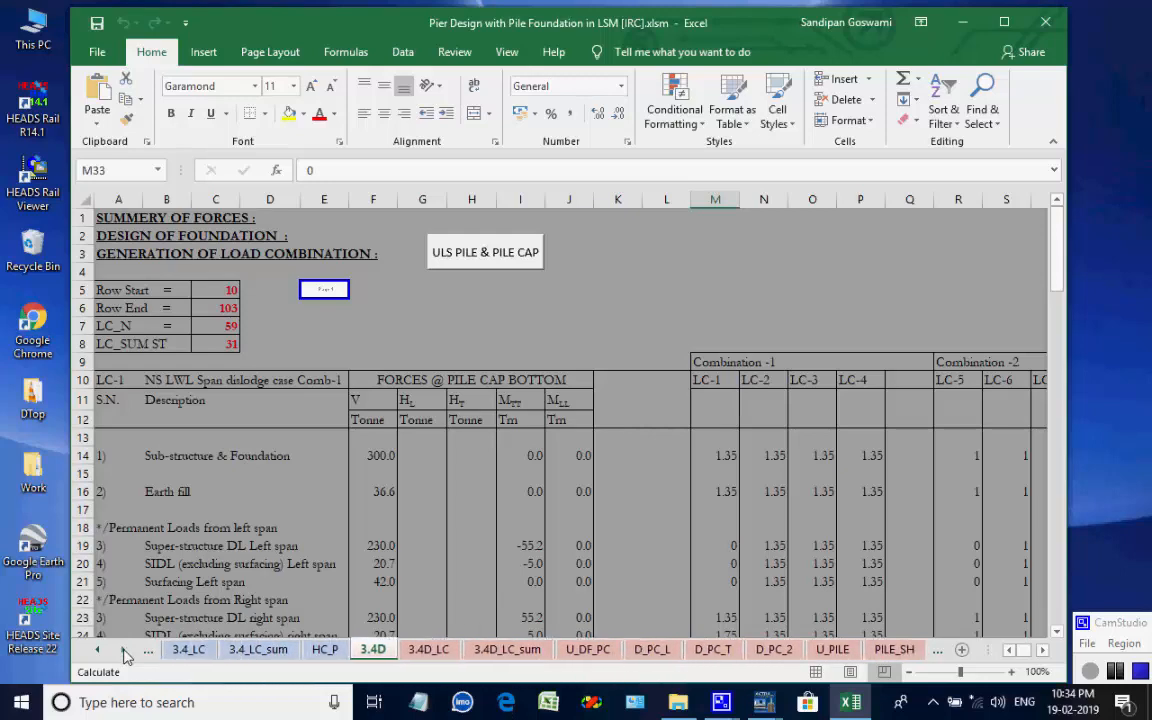
pyautogui.click(125, 652)
pyautogui.click(125, 652)
pyautogui.click(125, 652)
pyautogui.click(125, 652)
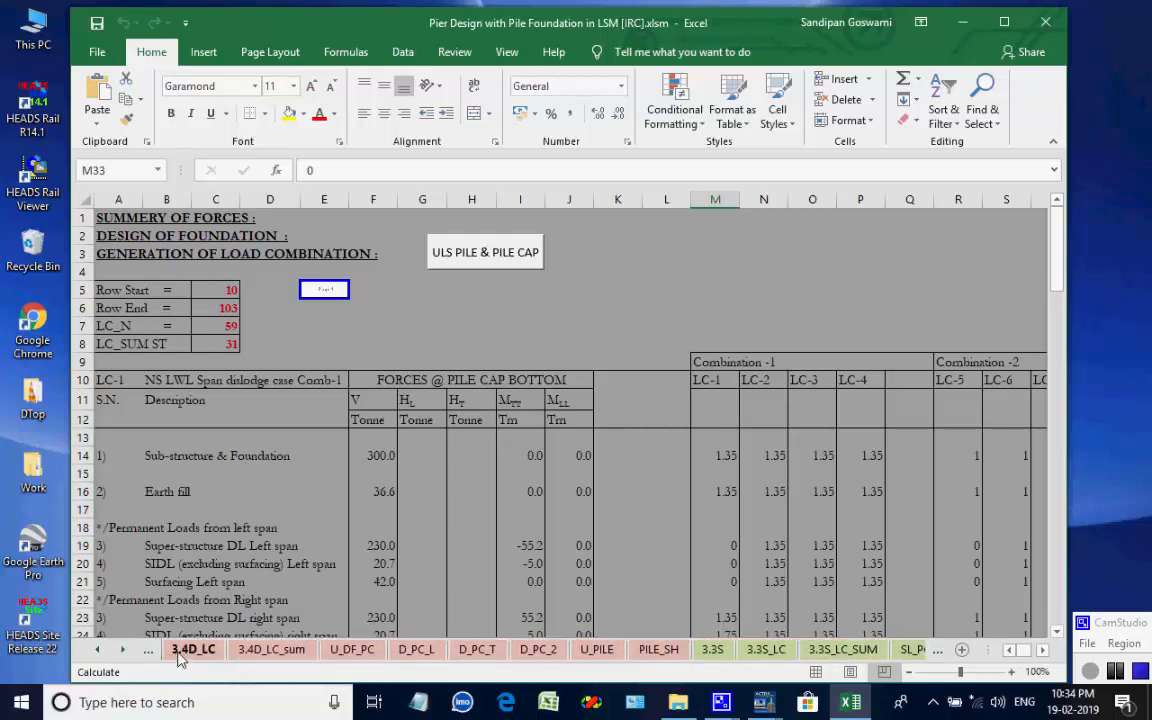
pyautogui.click(181, 652)
pyautogui.scroll(-16, 360, 533)
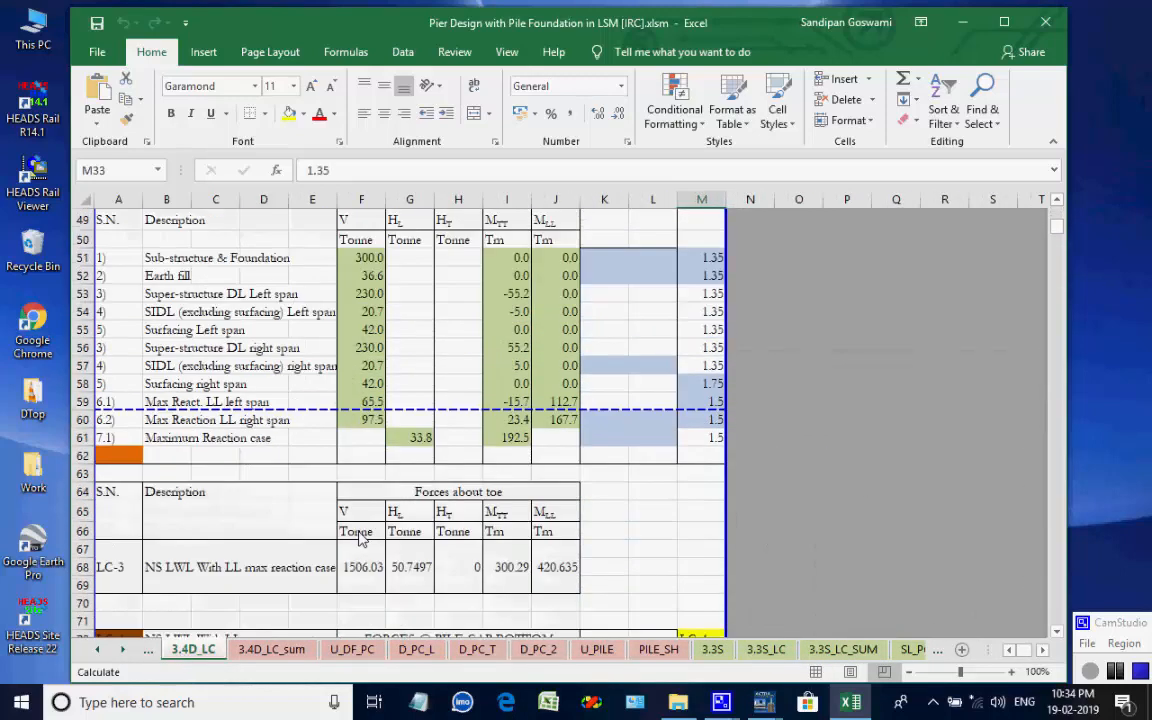
pyautogui.scroll(9, 365, 450)
pyautogui.scroll(-9, 398, 443)
pyautogui.scroll(-20, 398, 443)
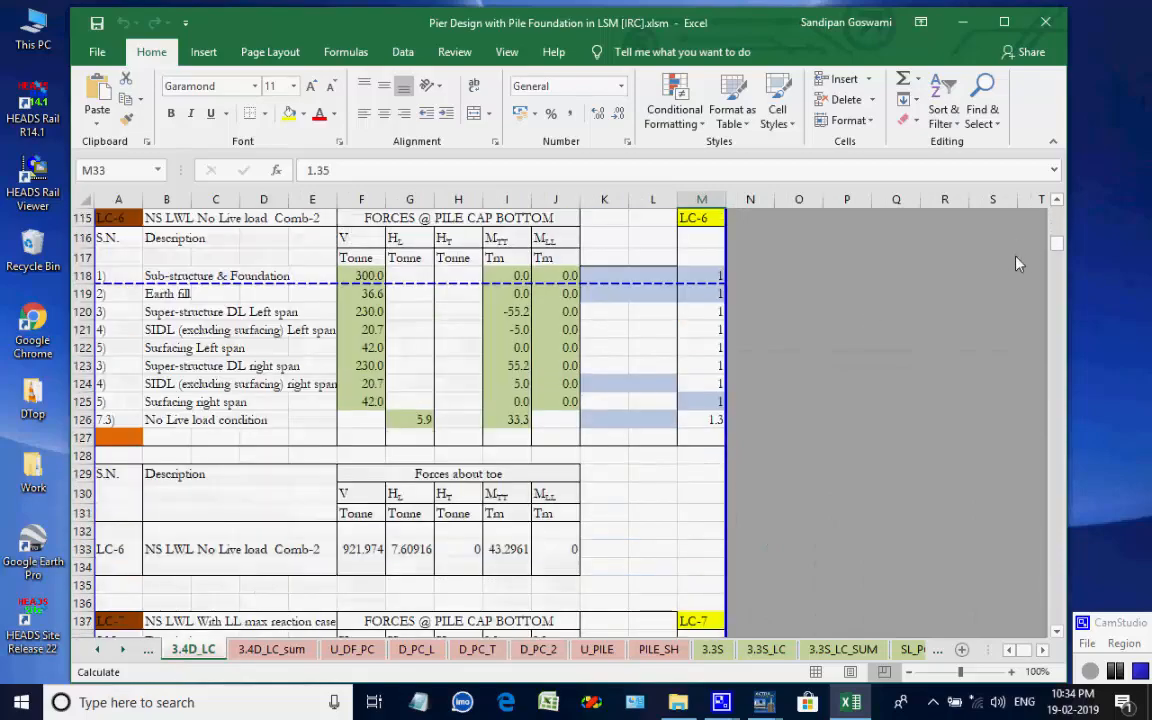
# Review the remaining pile cap bottom load combinations on 3.4D_LC and the factored pile reaction summary on 3.4D_LC_sum
pyautogui.moveTo(1052, 250); pyautogui.dragTo(1057, 600)
pyautogui.moveTo(1062, 188); pyautogui.dragTo(1060, 200)
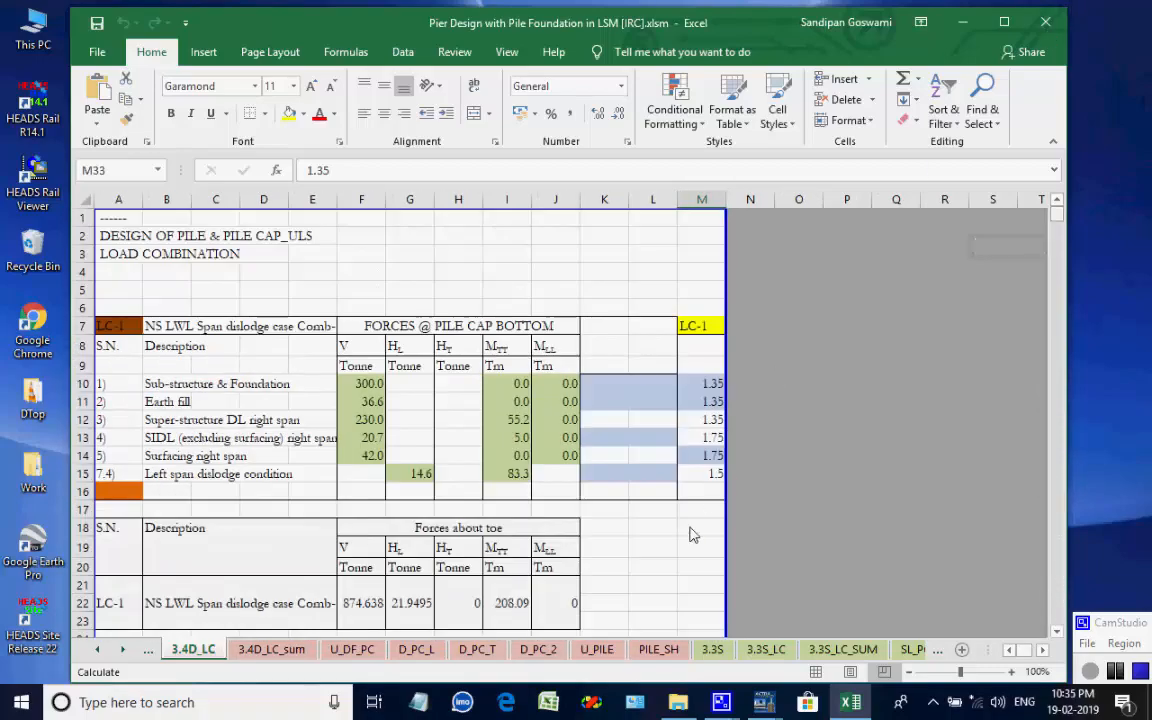
pyautogui.click(250, 649)
pyautogui.scroll(-10, 527, 470)
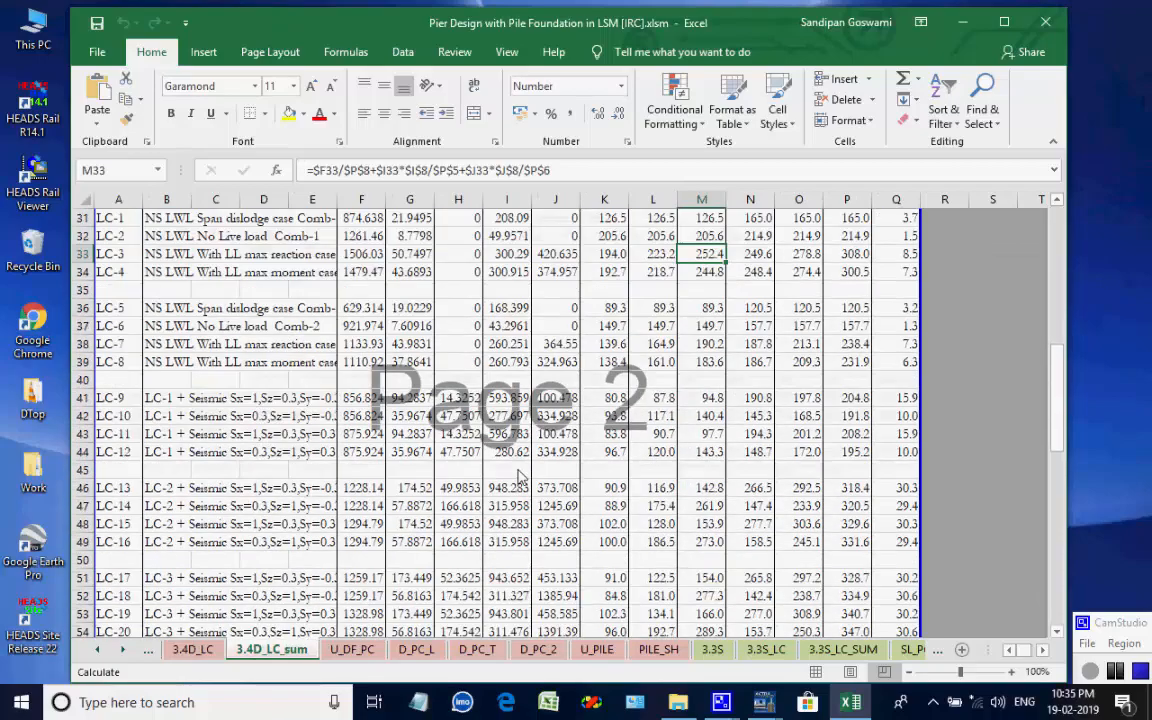
pyautogui.scroll(10, 527, 468)
pyautogui.scroll(-11, 527, 467)
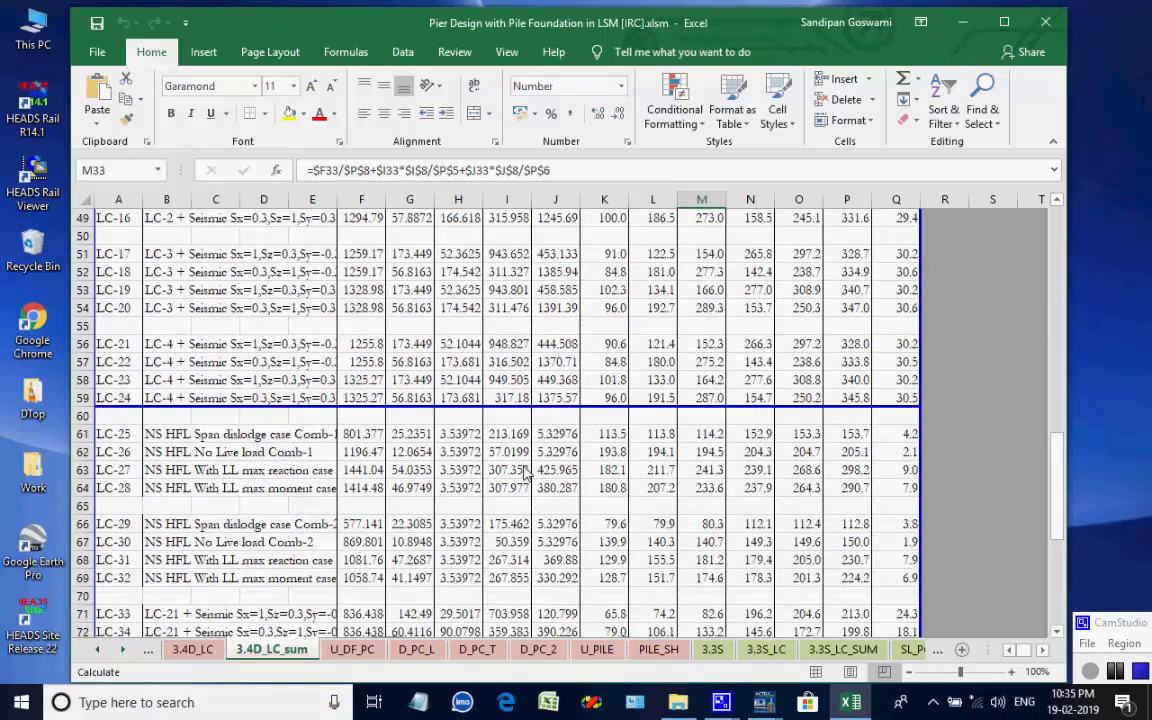
pyautogui.scroll(20, 515, 497)
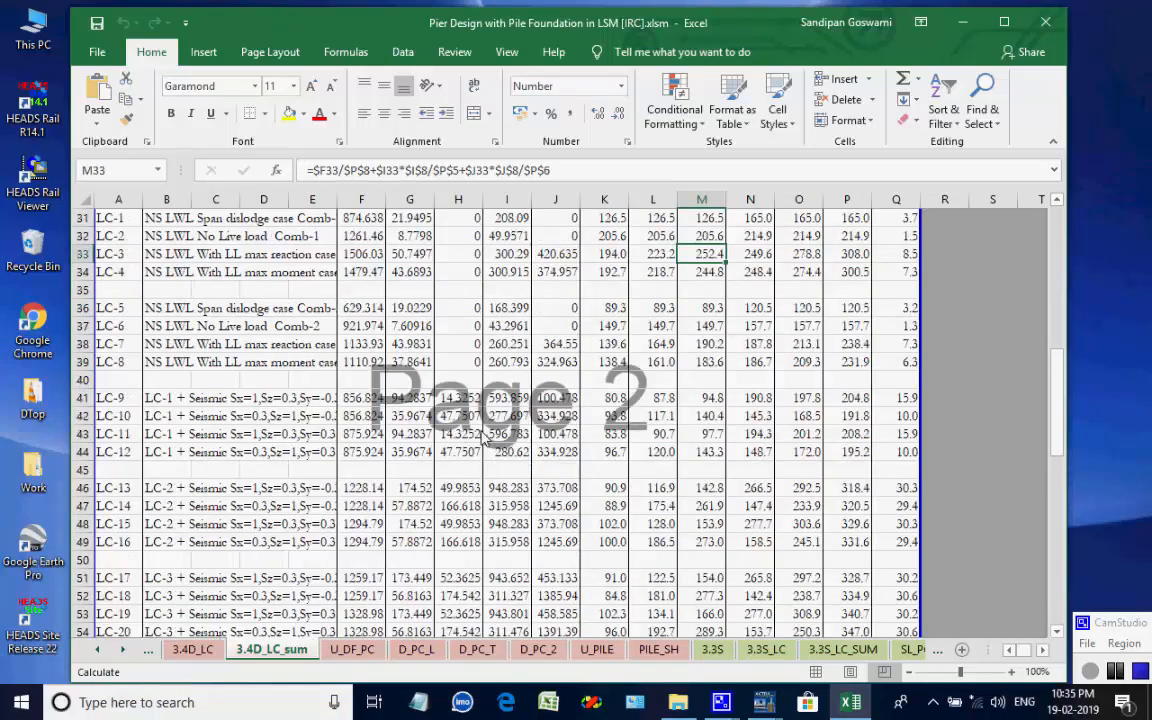
# Review the pile reactions, the pile cap layout and the design moment and shear calculation at the pier shaft face on U_DF_PC
pyautogui.click(352, 650)
pyautogui.scroll(-20, 415, 512)
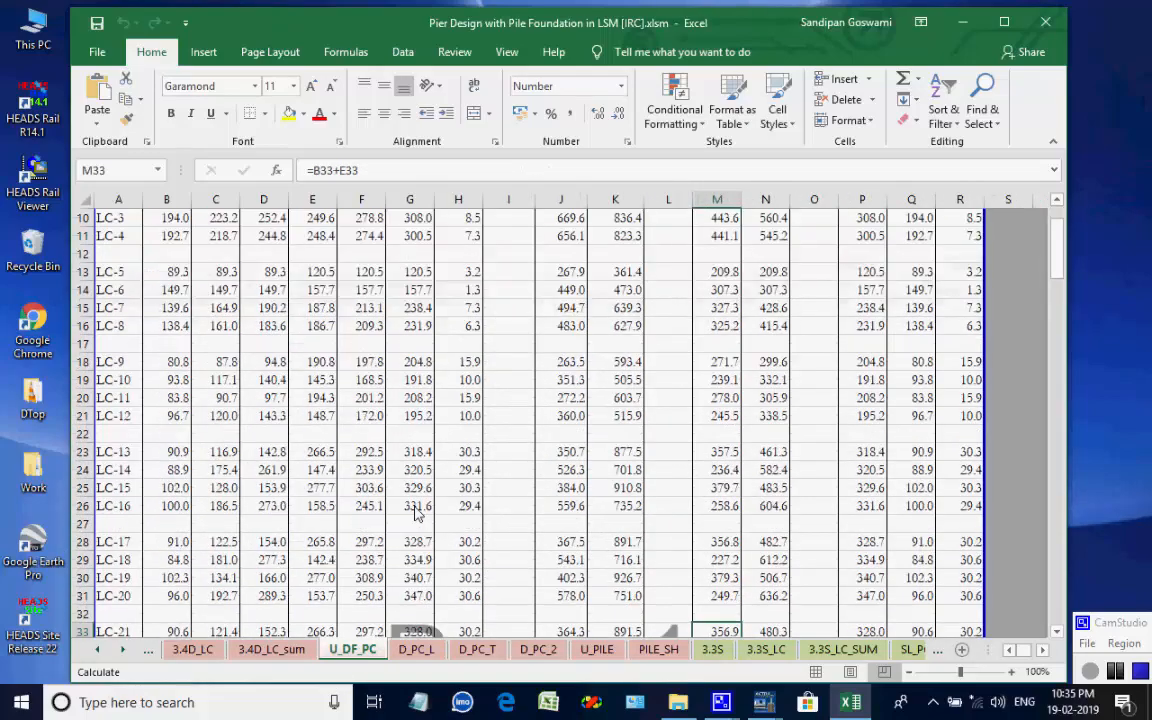
pyautogui.scroll(2, 418, 512)
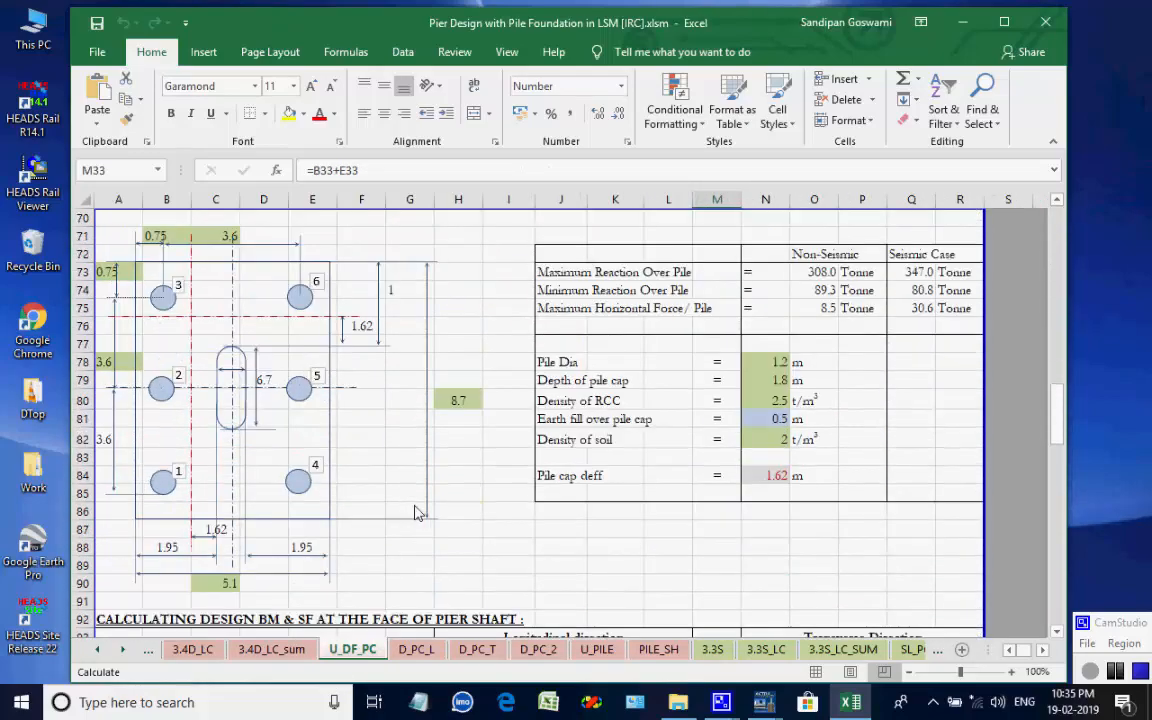
pyautogui.scroll(-9, 418, 512)
# Examine the pile cap's ULS bending moment and crack width checks on D_PC_L
pyautogui.click(420, 650)
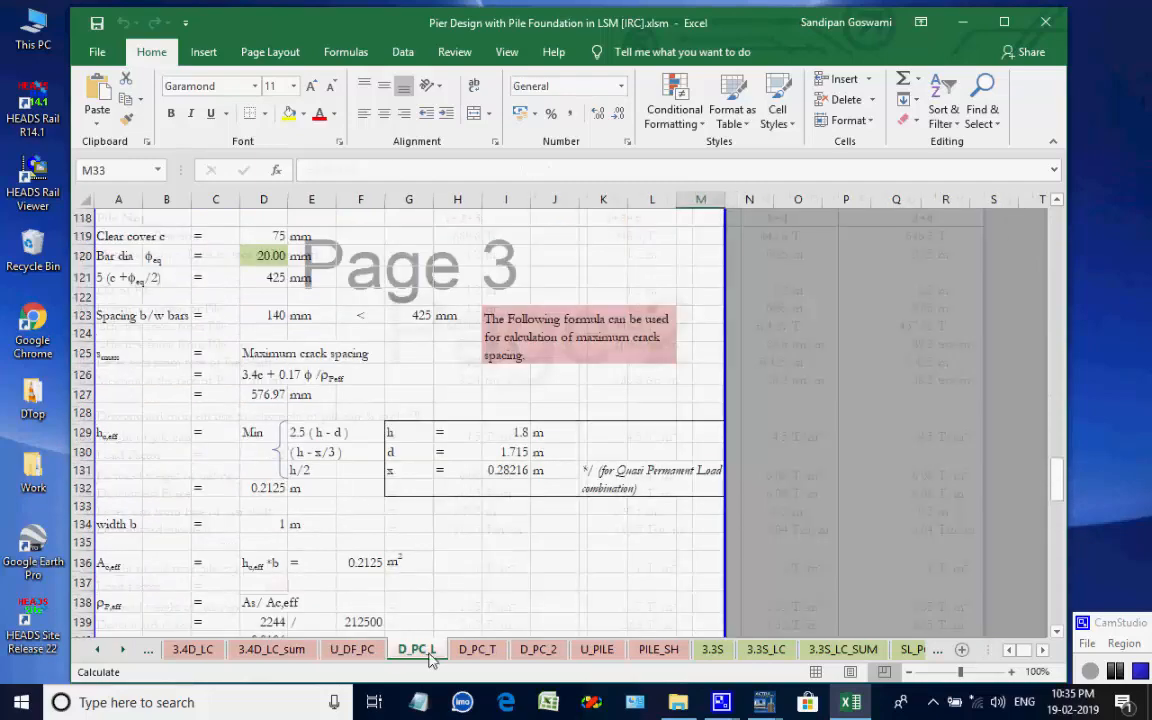
pyautogui.scroll(20, 487, 484)
pyautogui.scroll(7, 487, 484)
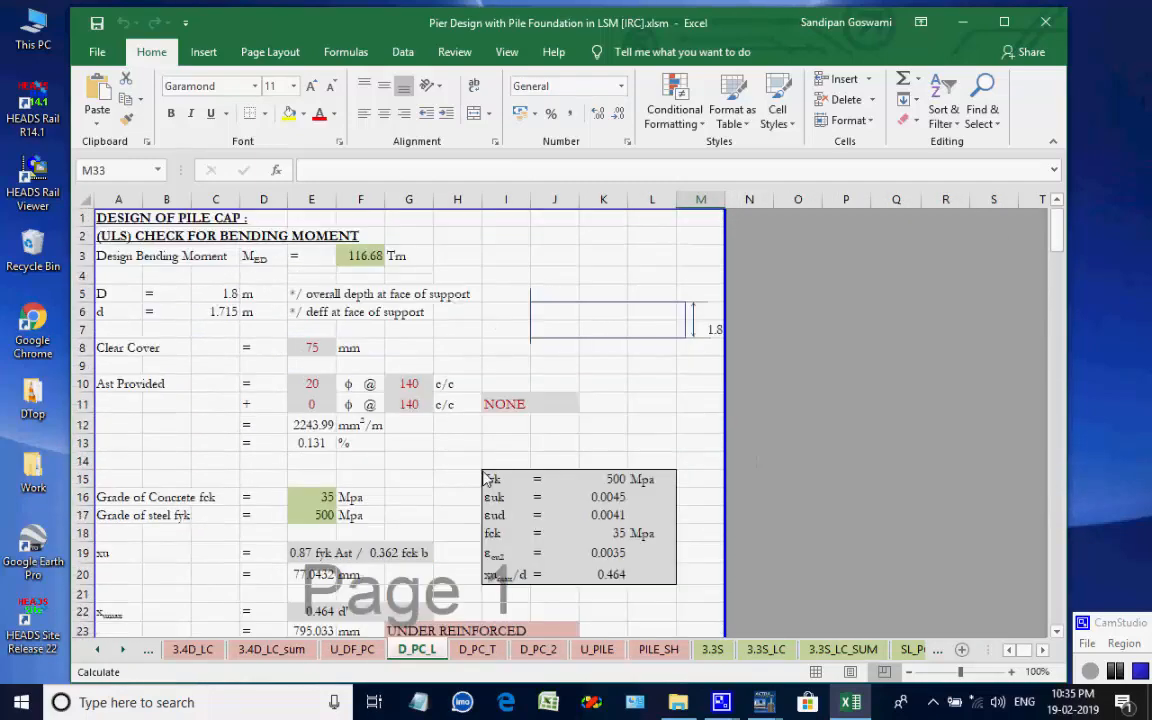
pyautogui.scroll(-15, 487, 450)
pyautogui.scroll(15, 470, 420)
# View the pile cap's transverse bending check on D_PC_T and review the punching shear check on D_PC_2
pyautogui.click(478, 650)
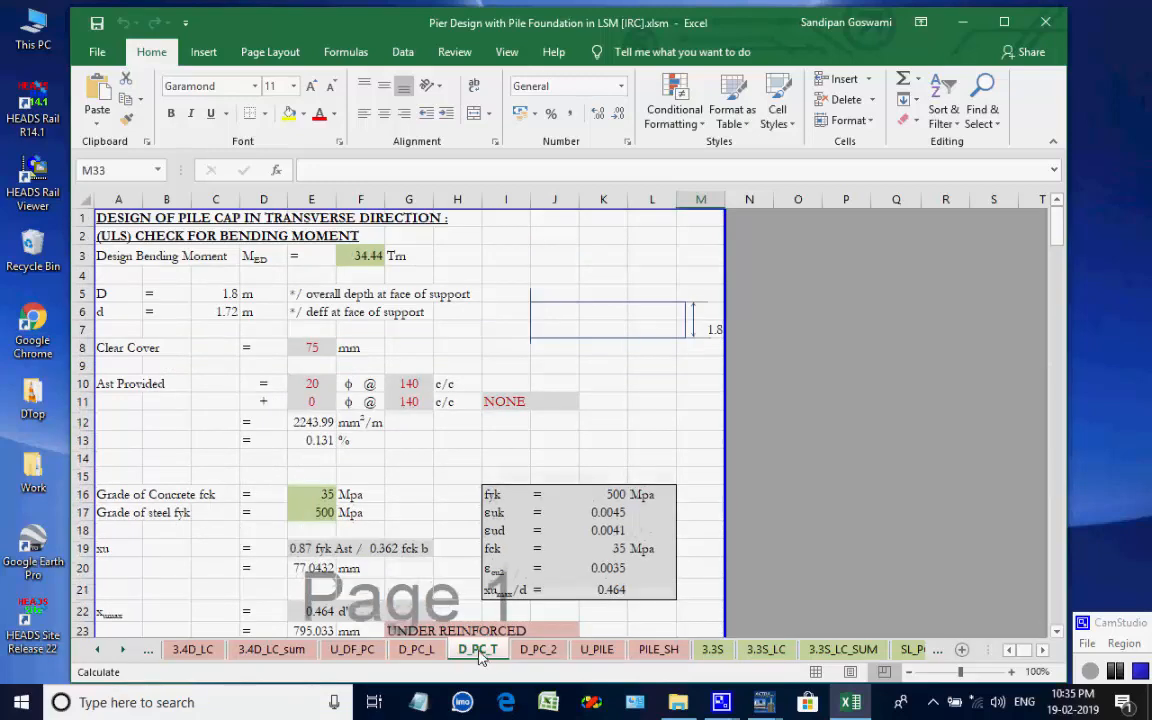
pyautogui.click(540, 650)
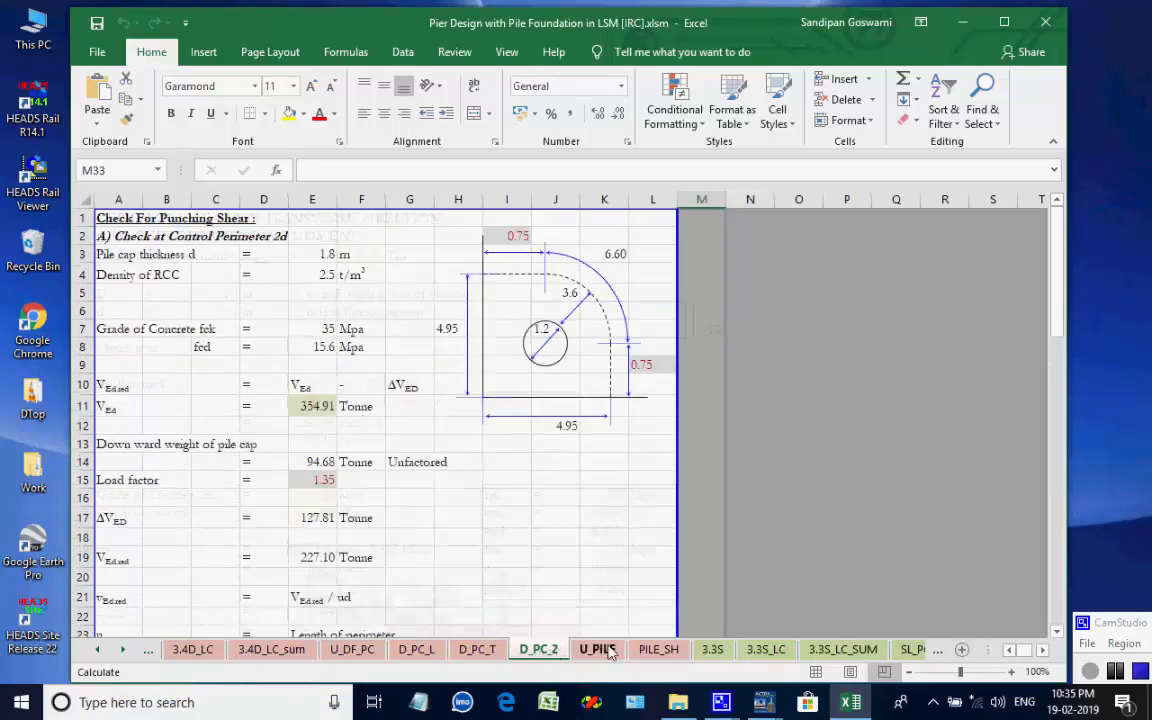
pyautogui.scroll(-13, 645, 447)
pyautogui.scroll(13, 645, 447)
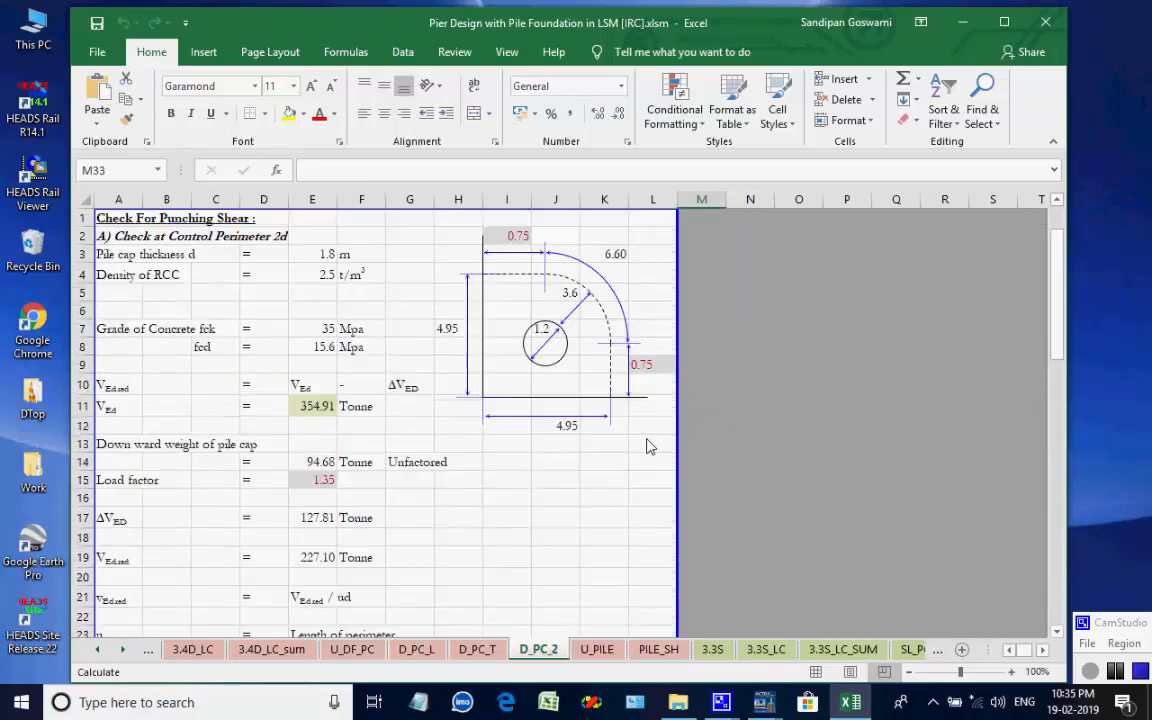
# Review the pile moment capacity and interaction diagram on U_PILE and the pile's shear force check on PILE_SH
pyautogui.click(600, 650)
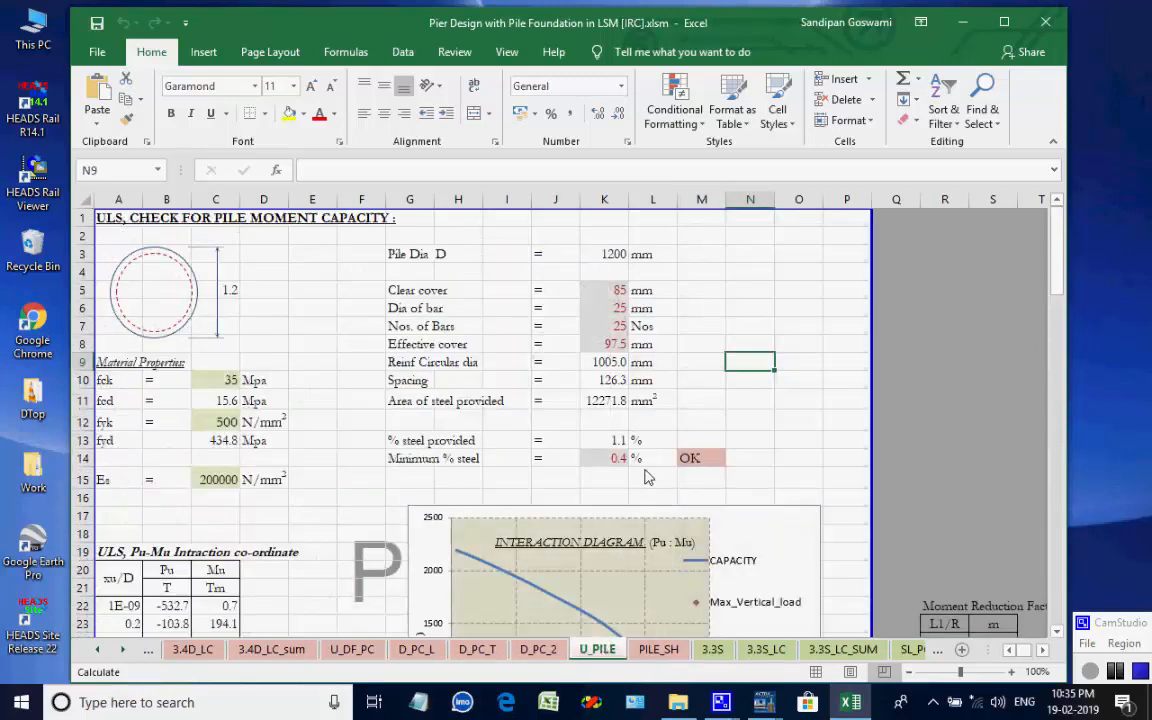
pyautogui.scroll(-13, 645, 477)
pyautogui.scroll(9, 648, 478)
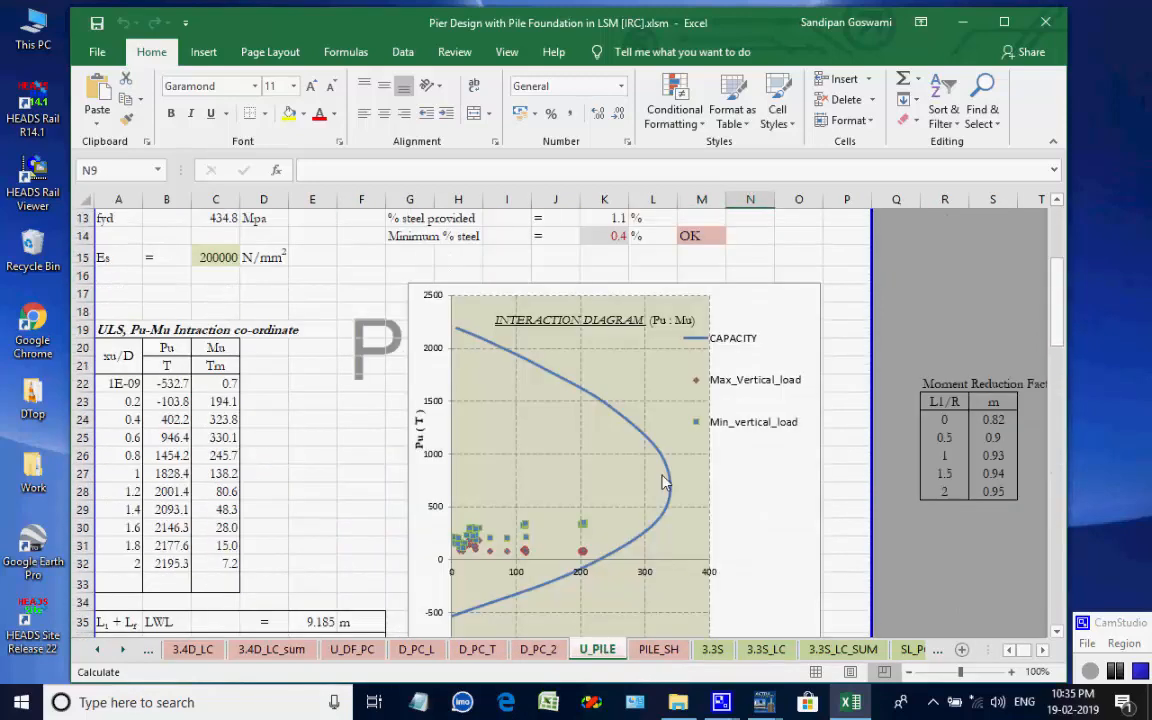
pyautogui.scroll(4, 668, 481)
pyautogui.click(668, 650)
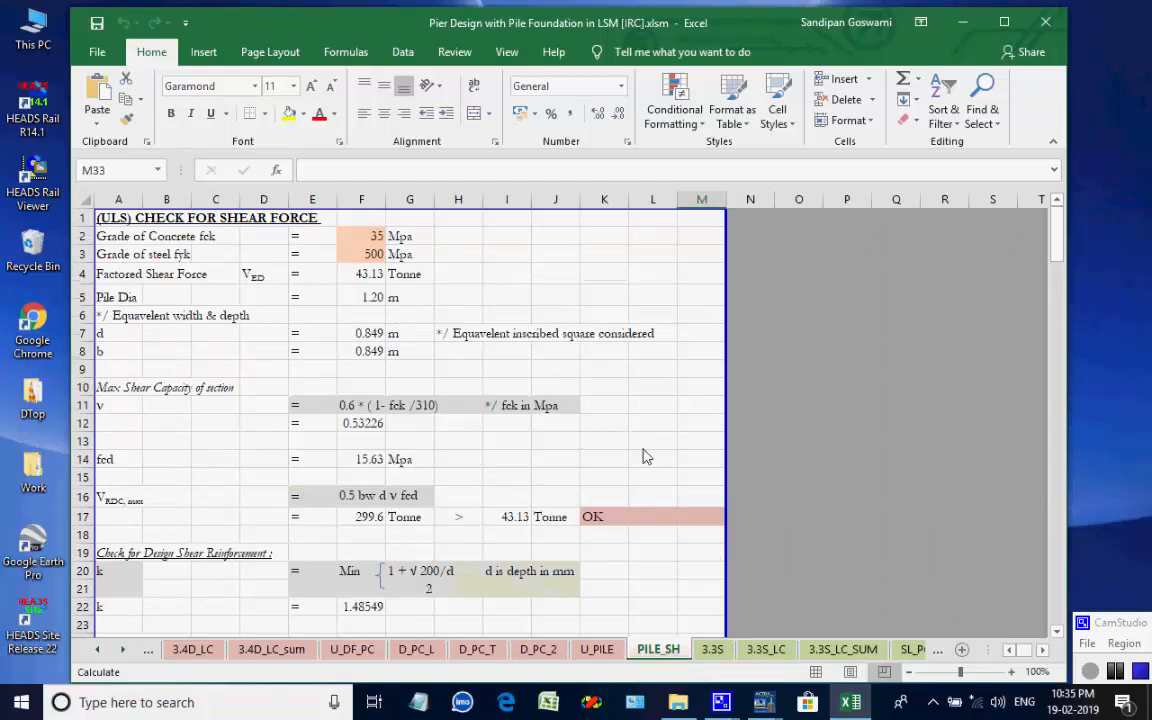
pyautogui.scroll(-18, 645, 457)
pyautogui.scroll(8, 659, 459)
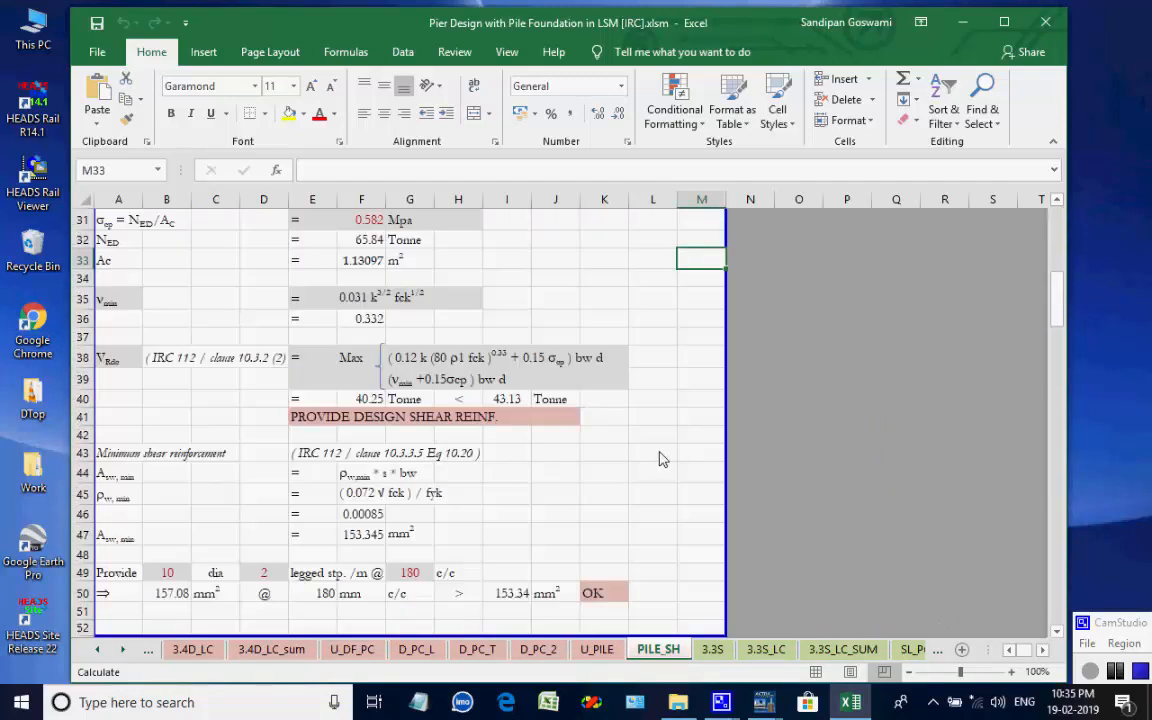
pyautogui.scroll(10, 659, 459)
# View the SLS foundation force summary on 3.3S and examine its quasi-permanent and rare load combinations on 3.3S_LC
pyautogui.click(711, 651)
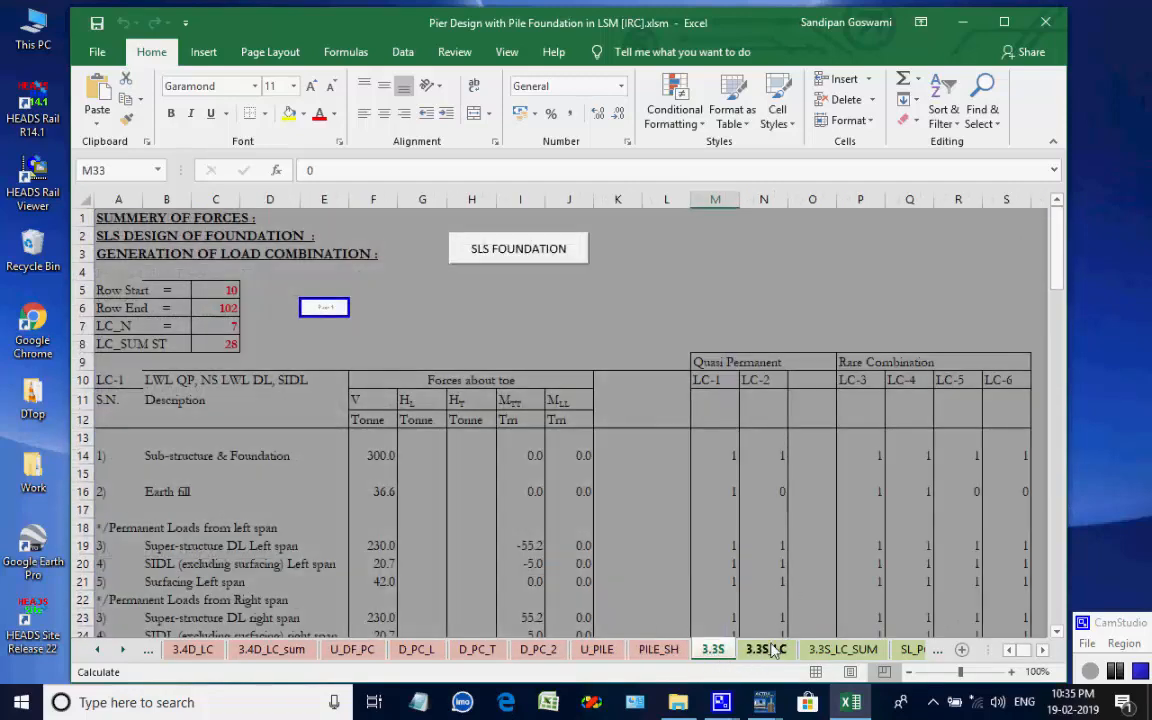
pyautogui.click(767, 650)
pyautogui.scroll(-20, 760, 558)
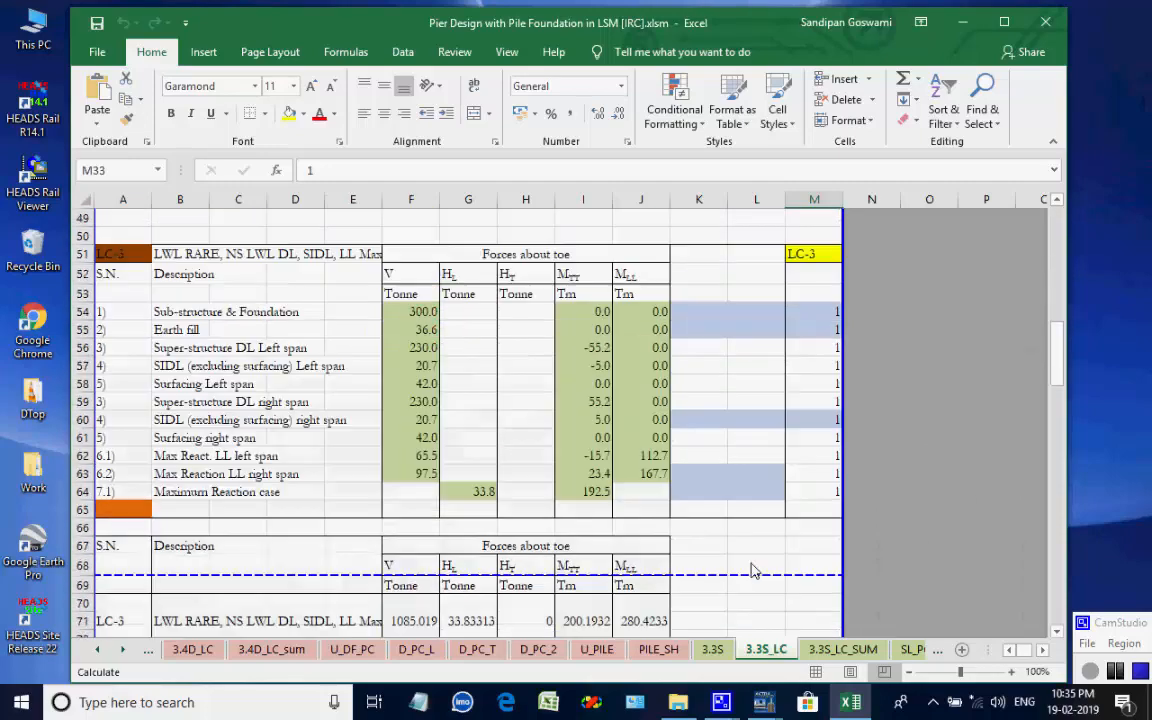
pyautogui.scroll(-7, 753, 572)
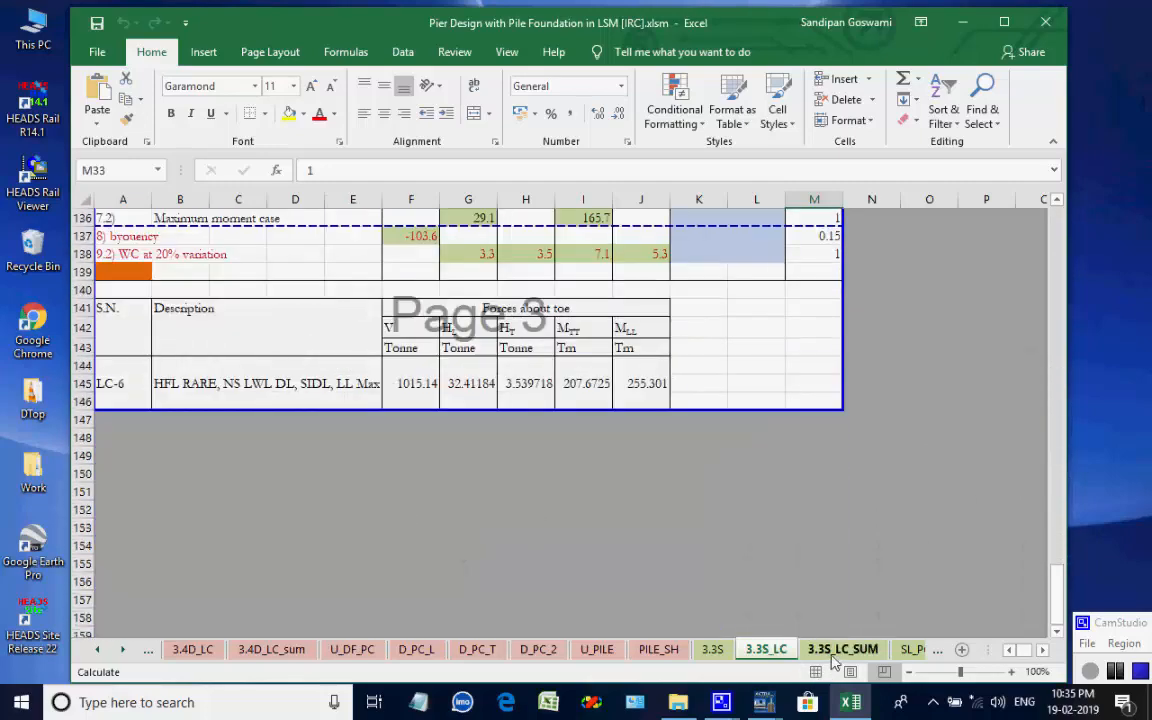
# View the SLS load combination summary on 3.3S_LC_SUM and the SLS pile reactions on SL_PC
pyautogui.click(832, 652)
pyautogui.scroll(-13, 850, 500)
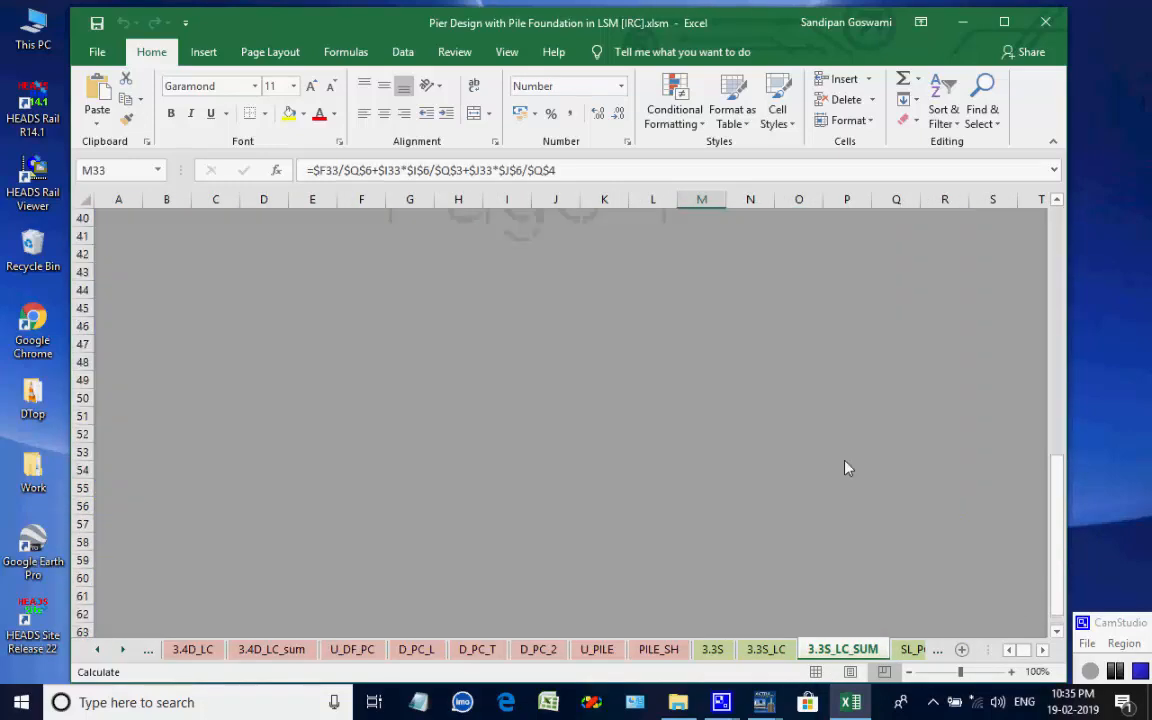
pyautogui.scroll(13, 845, 468)
pyautogui.click(908, 650)
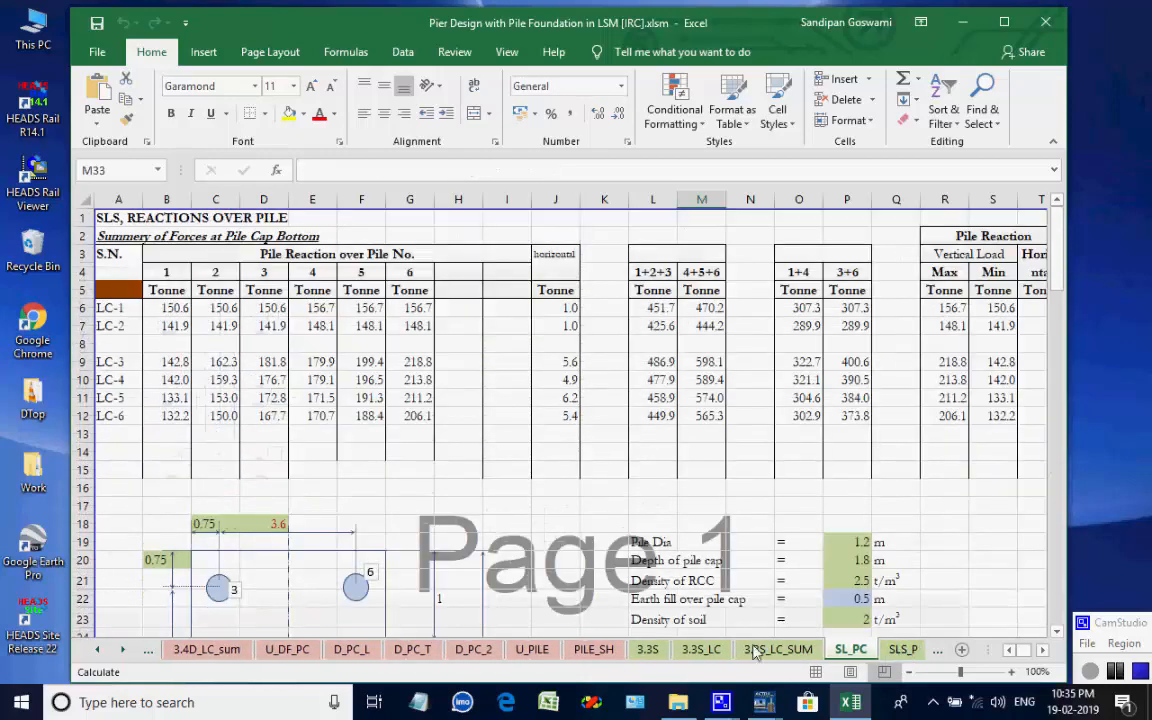
# Review the pile's SLS checks and crack width calculation on SLS_P
pyautogui.click(125, 650)
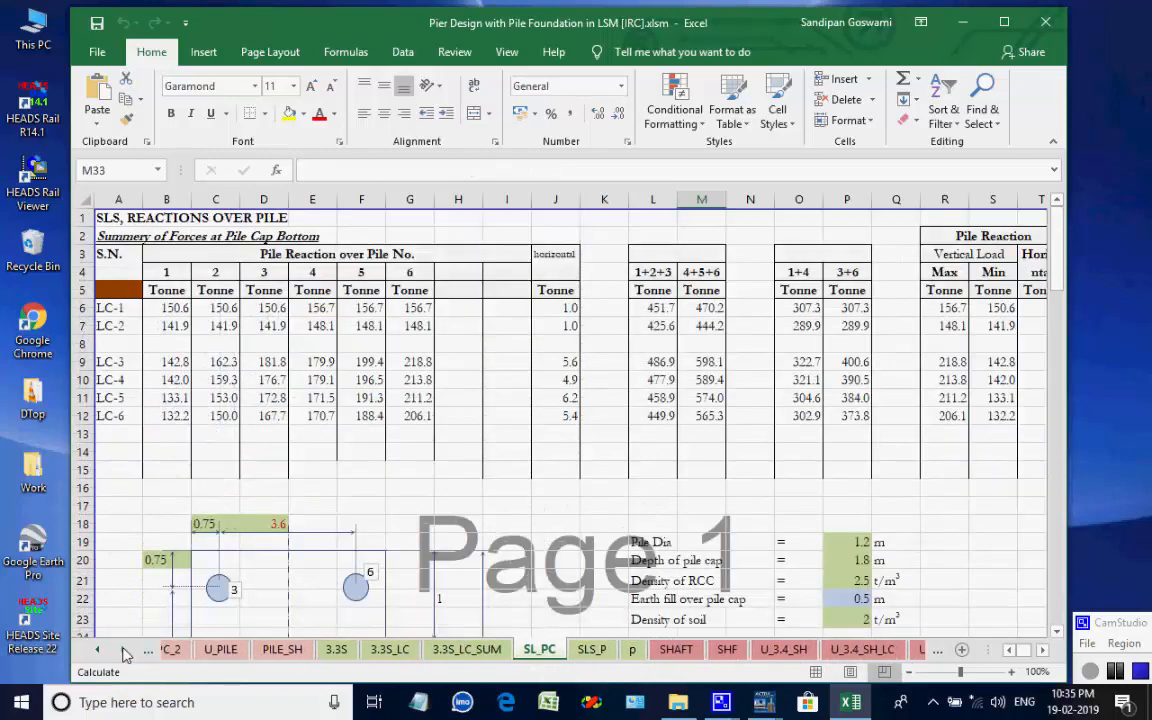
pyautogui.click(125, 652)
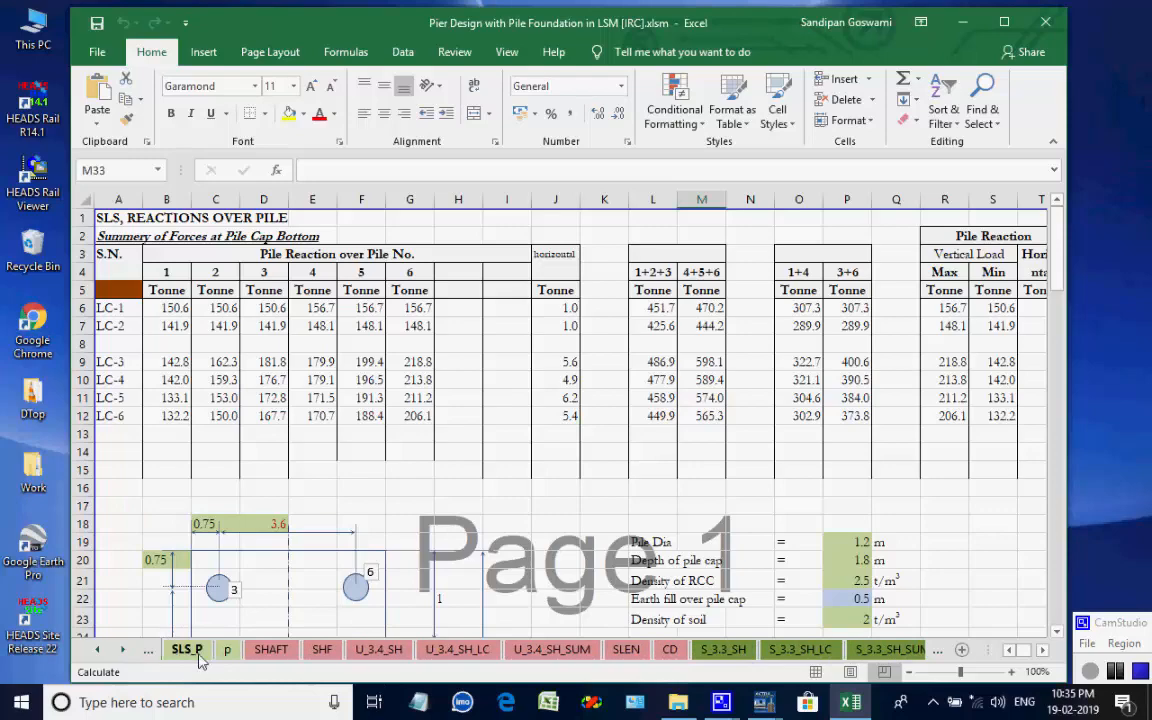
pyautogui.click(196, 652)
pyautogui.scroll(-18, 350, 500)
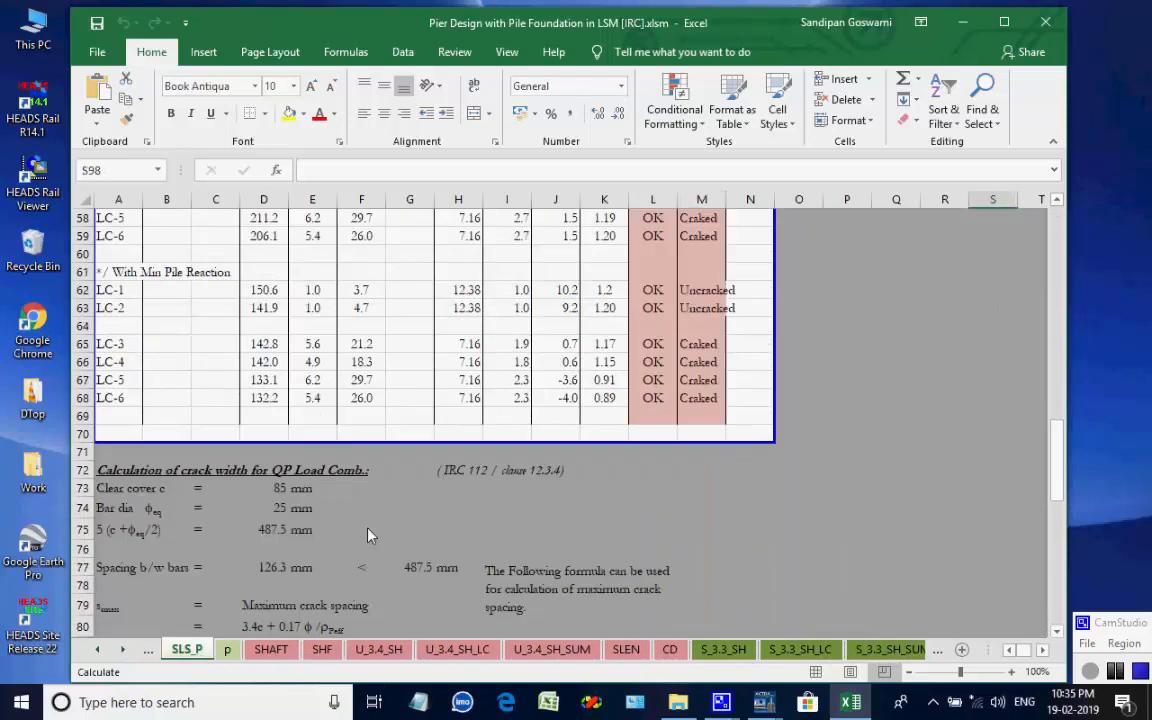
pyautogui.scroll(8, 330, 474)
# Review the unfactored shaft design forces on SHAFT and the shaft force summary on SHF
pyautogui.click(272, 650)
pyautogui.scroll(7, 388, 537)
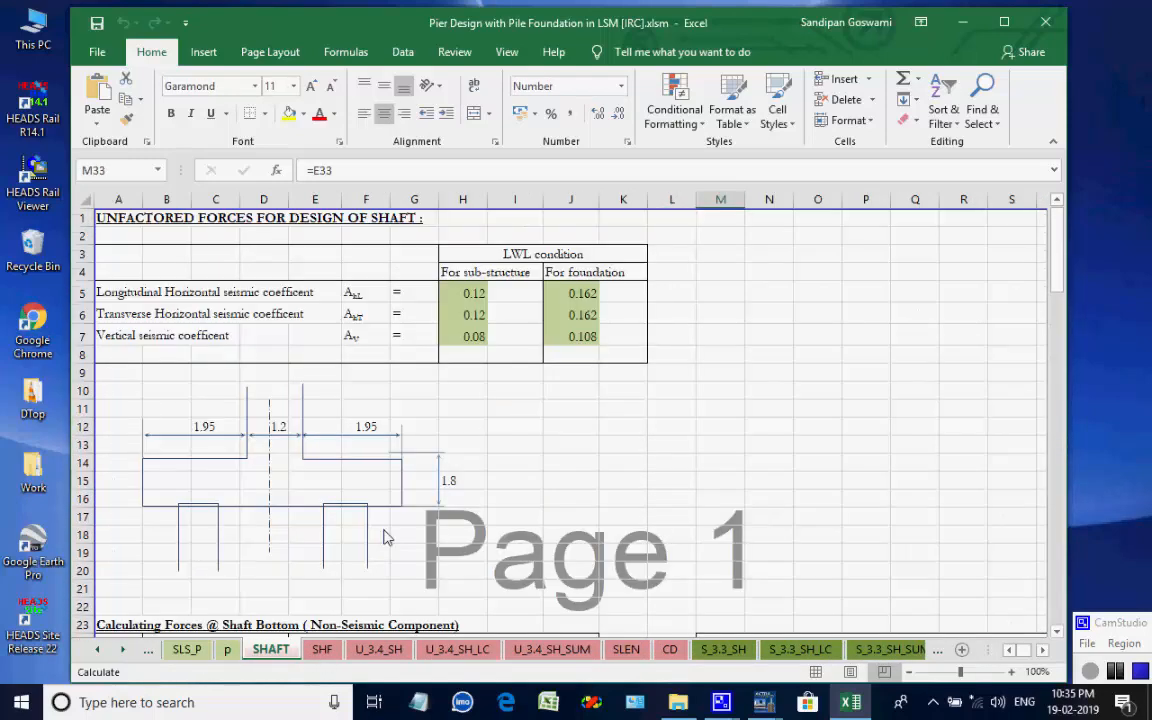
pyautogui.scroll(-20, 395, 525)
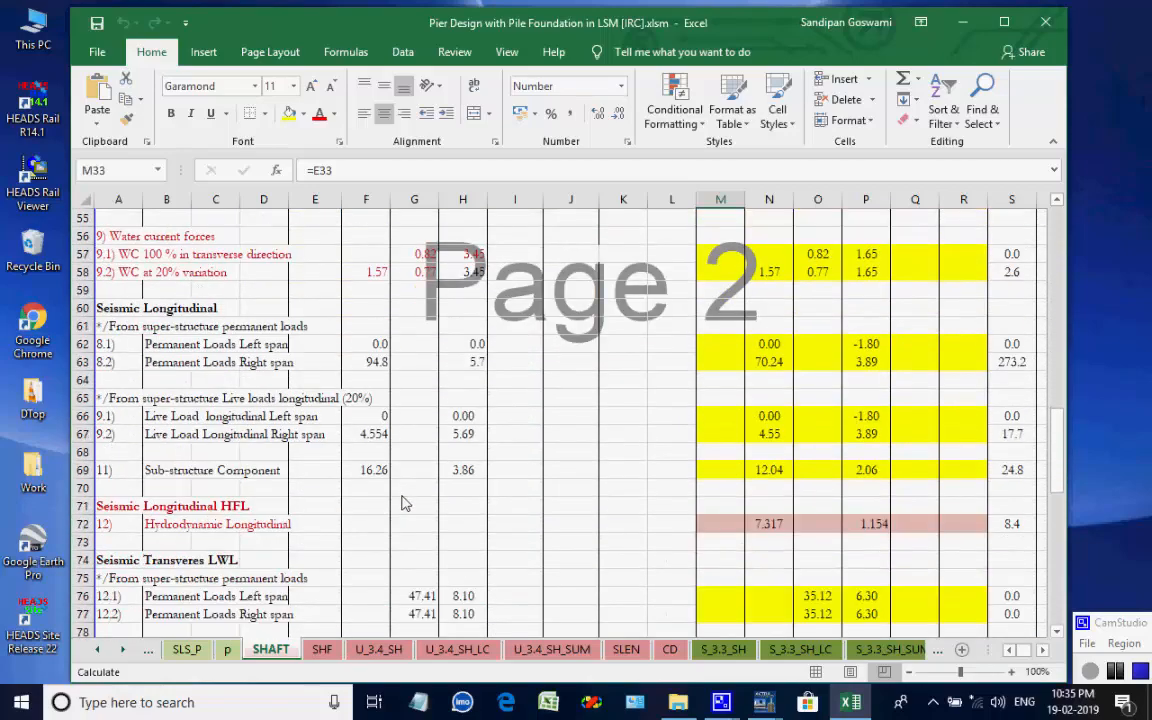
pyautogui.scroll(20, 411, 532)
pyautogui.click(321, 650)
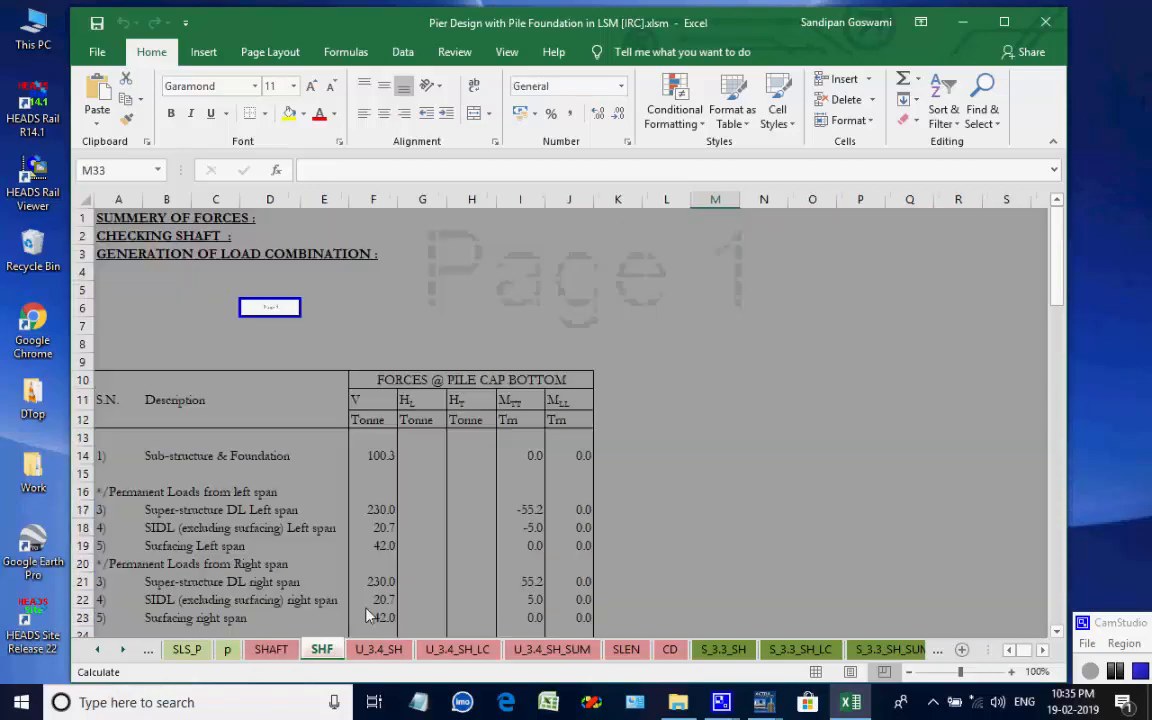
pyautogui.scroll(-5, 453, 484)
pyautogui.scroll(-3, 453, 484)
# View the ULS shaft force summary on U_3.4_SH and examine the factored shaft load combinations on U_3.4_SH_LC
pyautogui.click(405, 648)
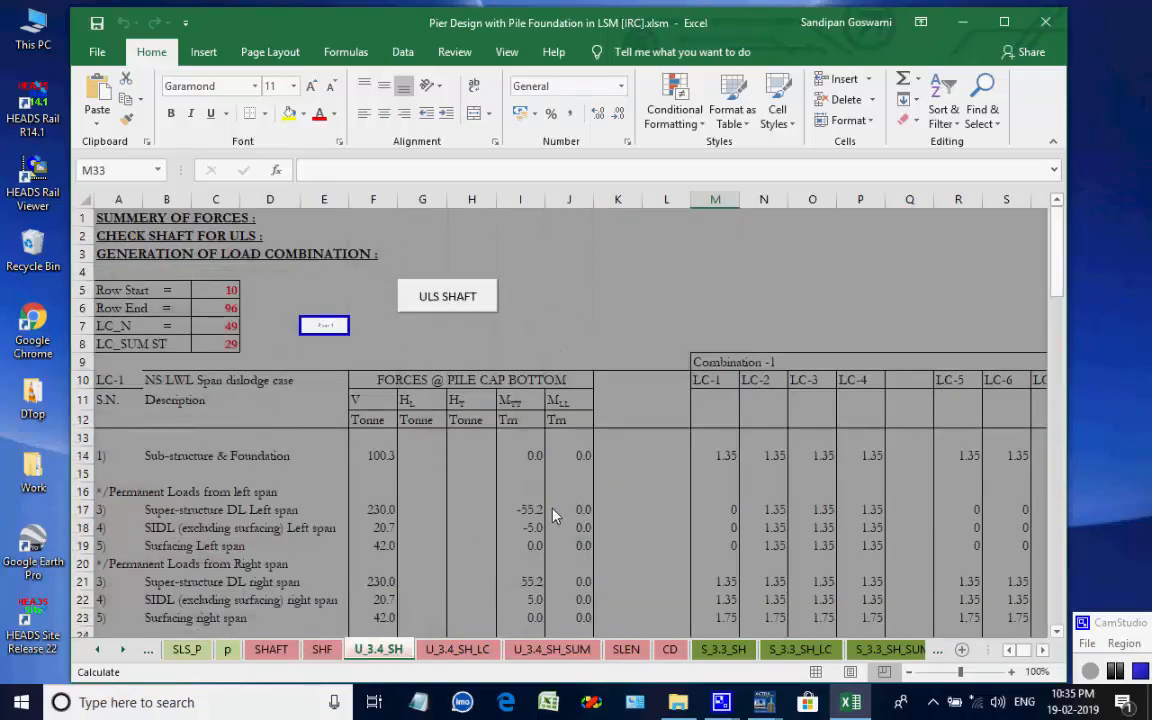
pyautogui.click(477, 652)
pyautogui.scroll(-20, 562, 503)
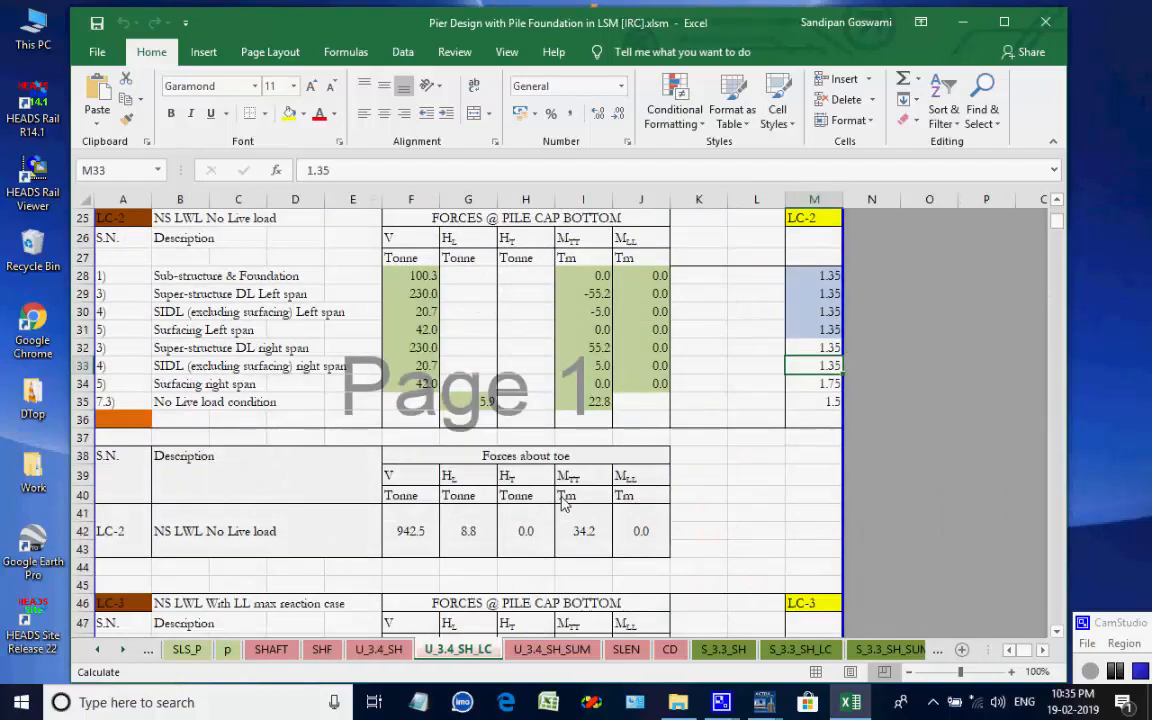
pyautogui.scroll(-20, 565, 502)
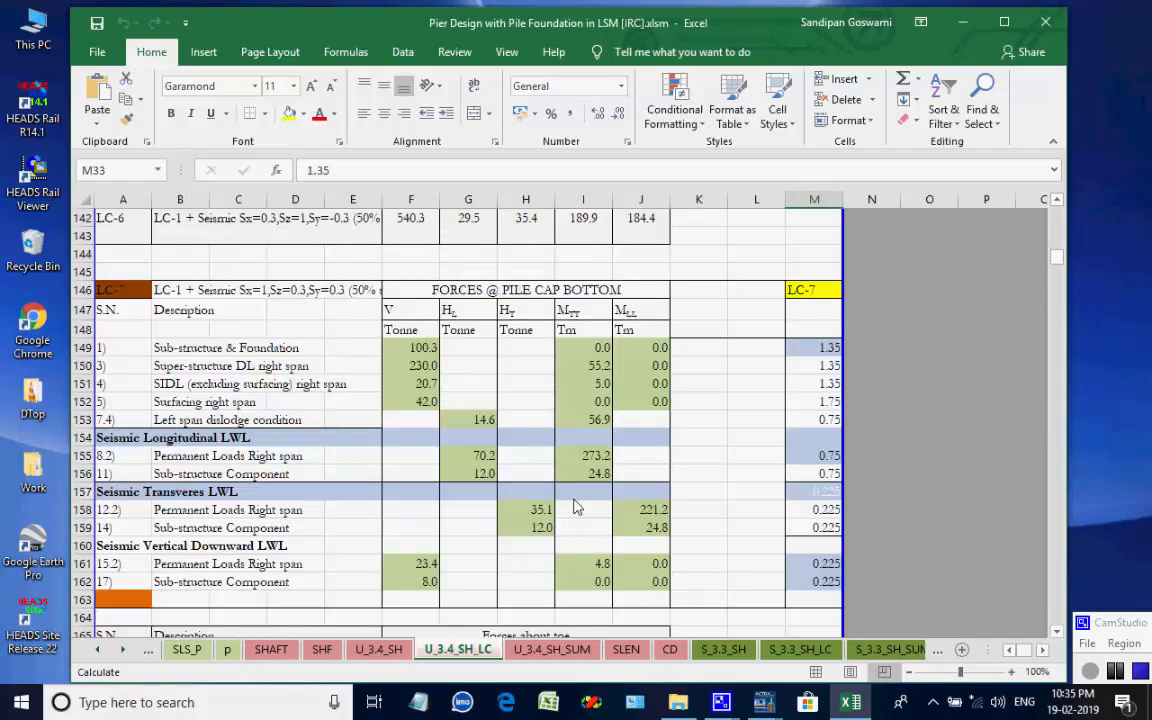
# Review the ULS forces at the pier shaft base on U_3.4_SH_SUM and the shaft slenderness checks on SLEN
pyautogui.click(552, 651)
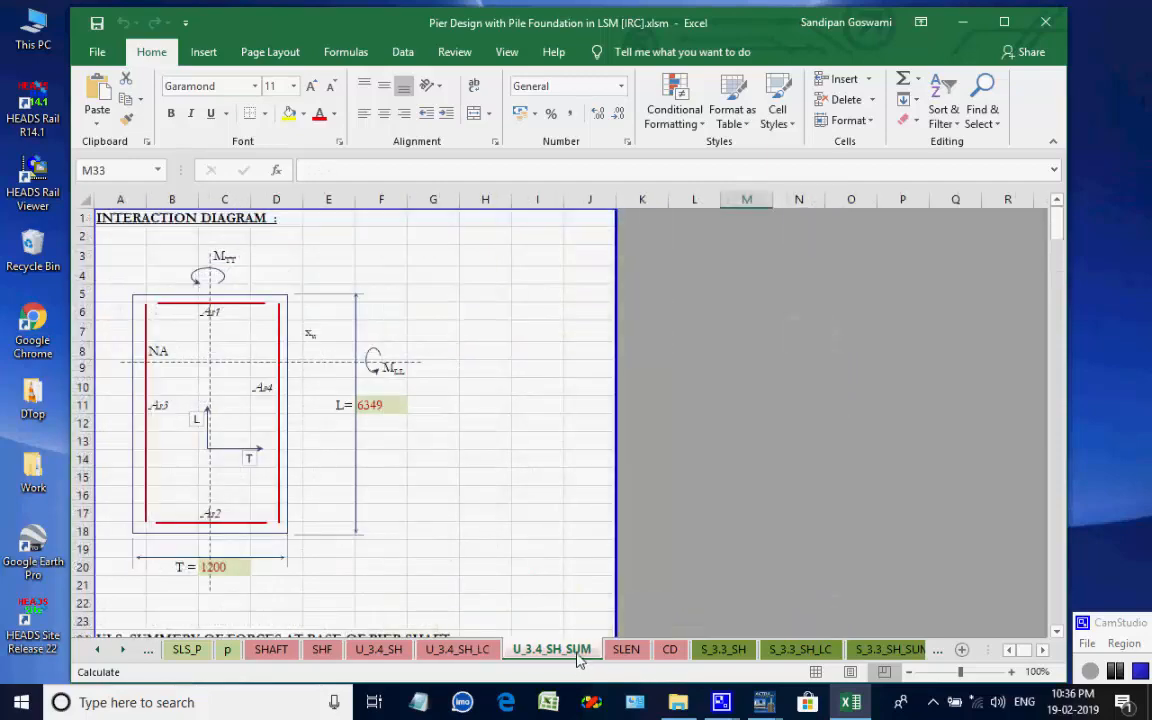
pyautogui.scroll(-19, 605, 460)
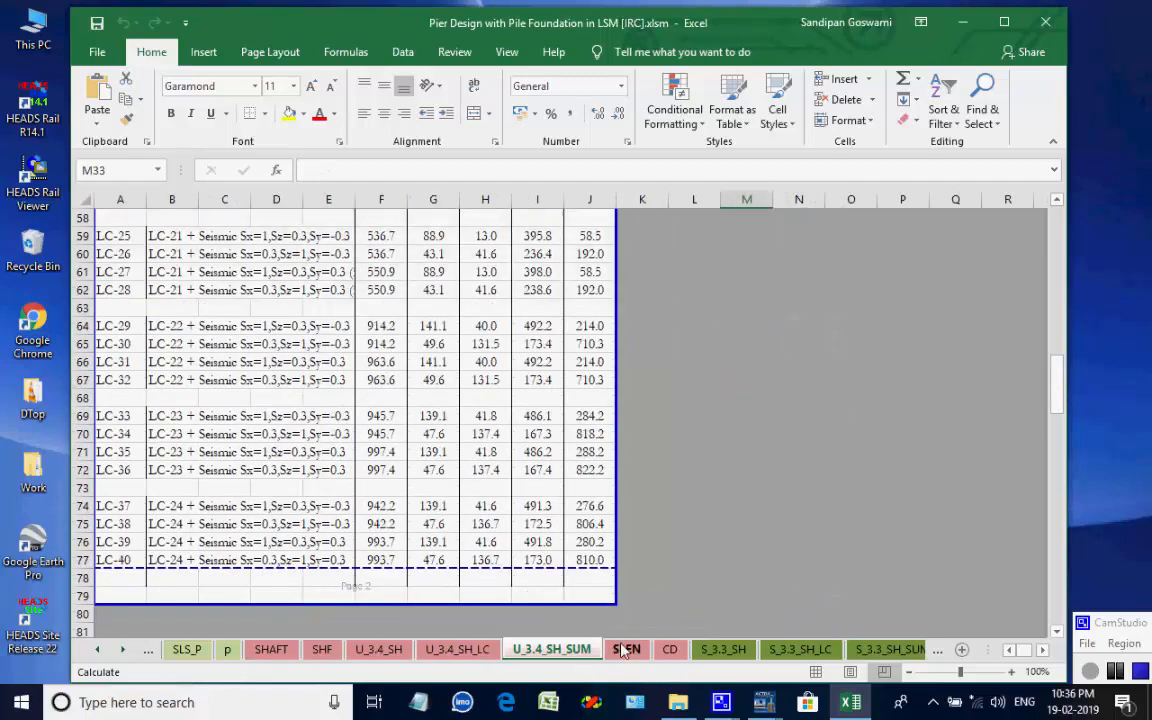
pyautogui.click(625, 650)
pyautogui.scroll(-17, 633, 461)
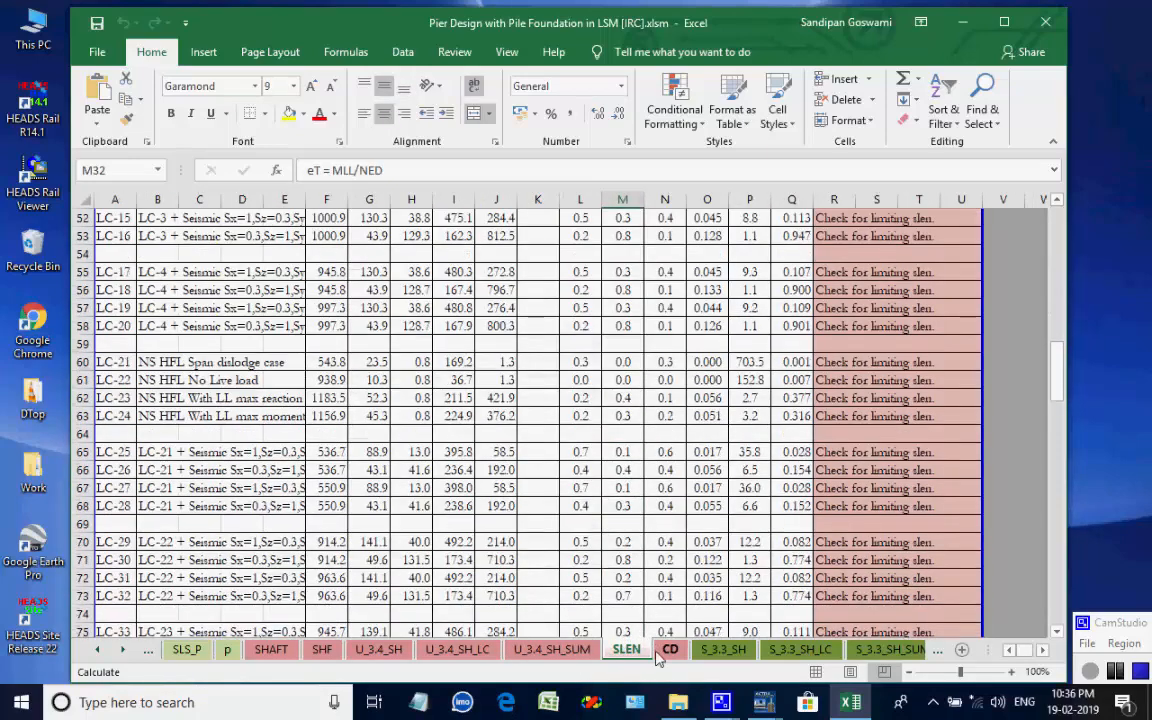
# Examine the shaft reinforcement and interaction diagrams on CD and view the SLS shaft force summary on S_3.3_SH
pyautogui.click(668, 650)
pyautogui.scroll(11, 683, 440)
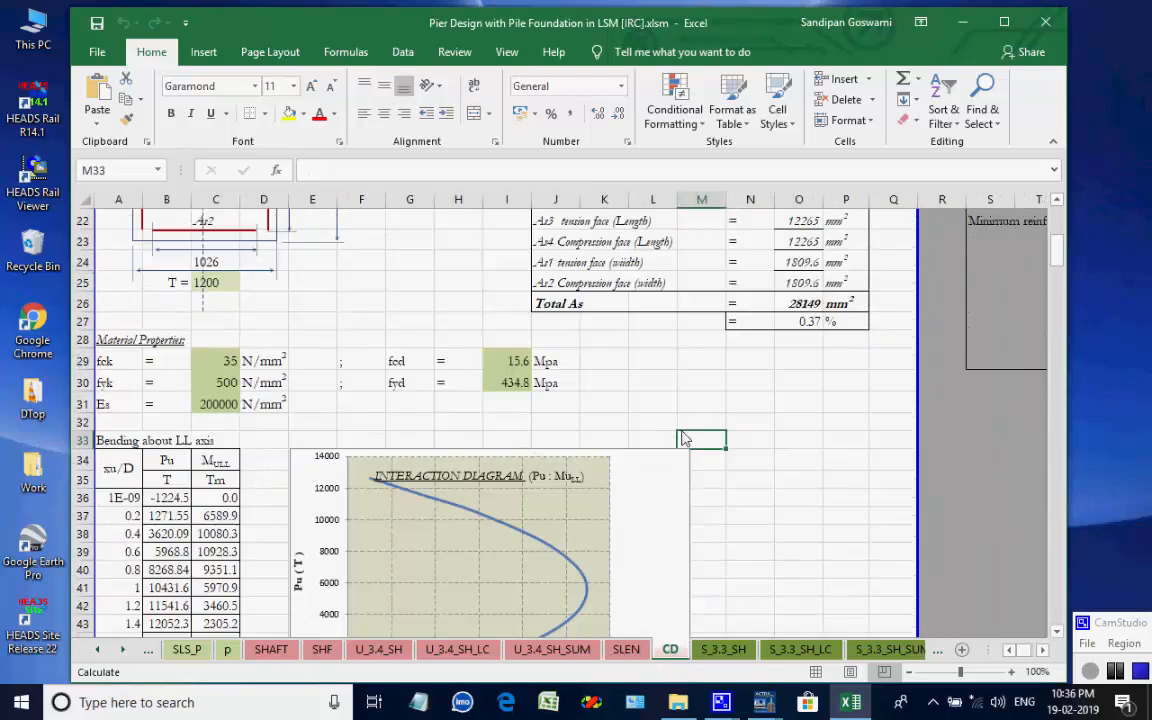
pyautogui.scroll(-20, 683, 440)
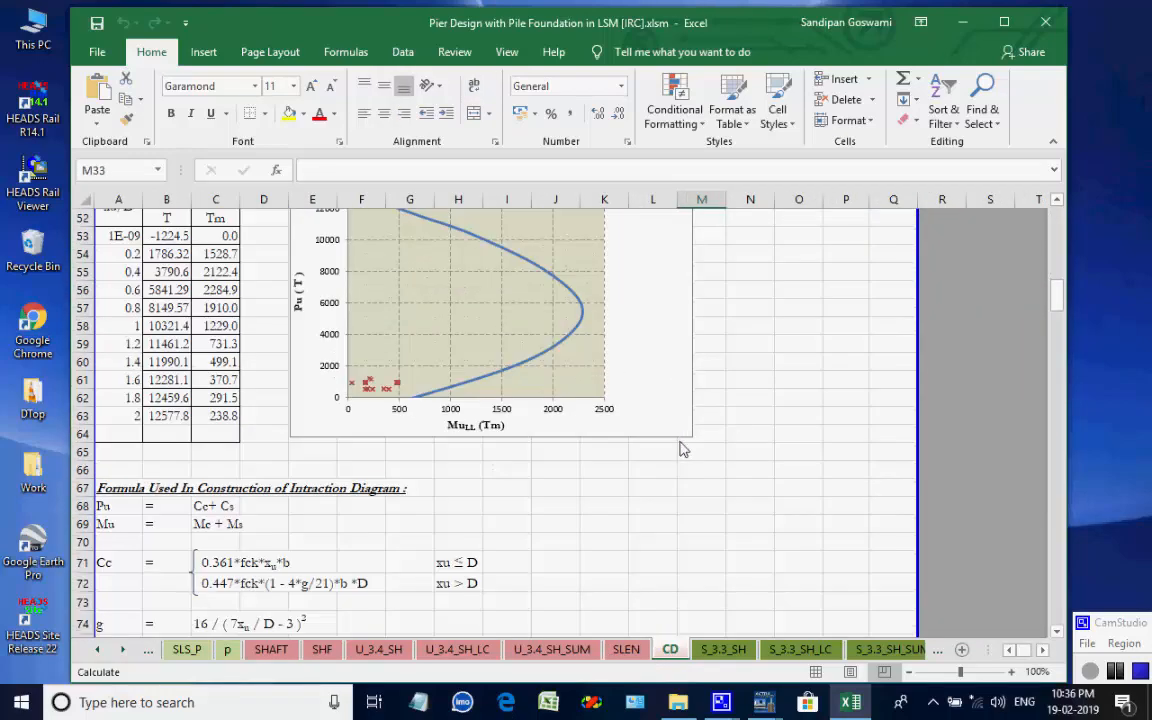
pyautogui.click(726, 651)
pyautogui.scroll(-1, 779, 514)
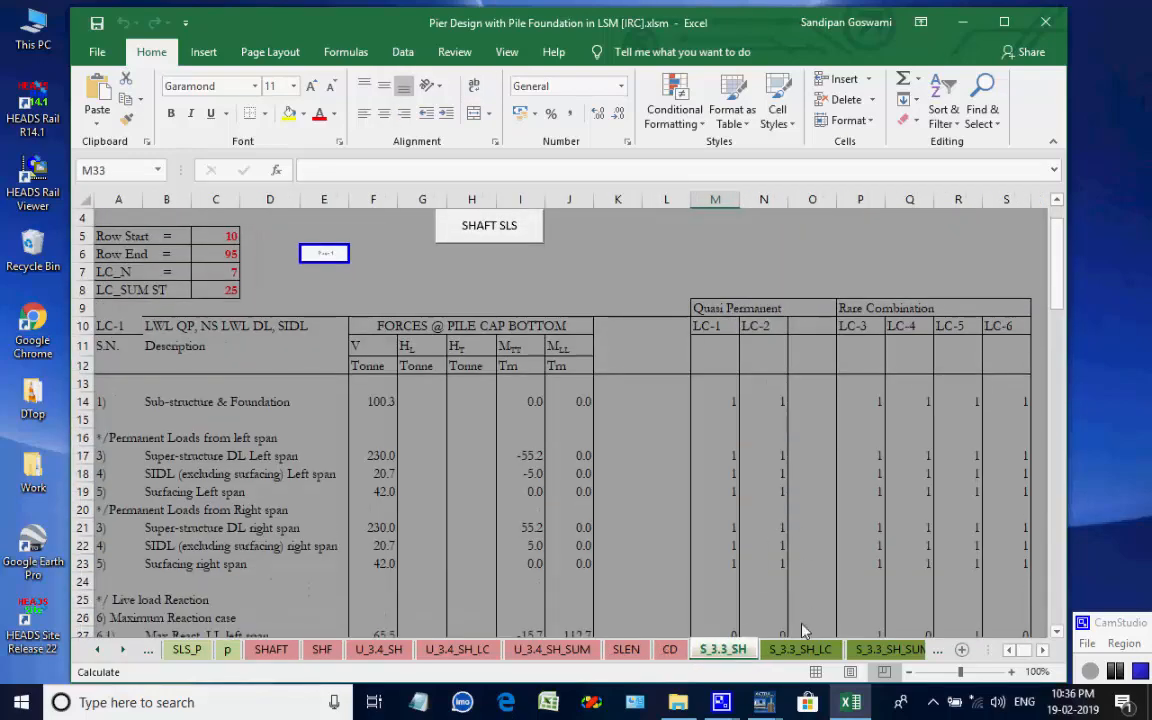
# Review the SLS shaft load combinations on S_3.3_SH_LC and the SLS forces at the pier shaft bottom on S_3.3_SH_SUM
pyautogui.click(800, 651)
pyautogui.scroll(-15, 795, 460)
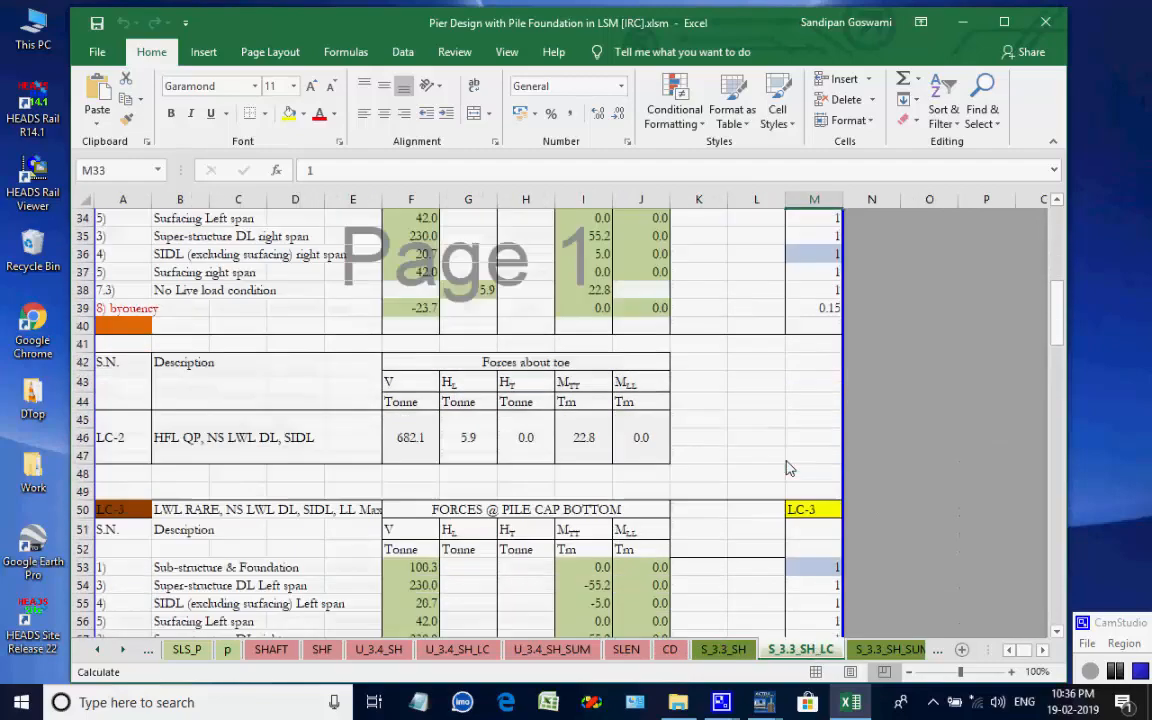
pyautogui.scroll(-10, 815, 541)
pyautogui.click(893, 649)
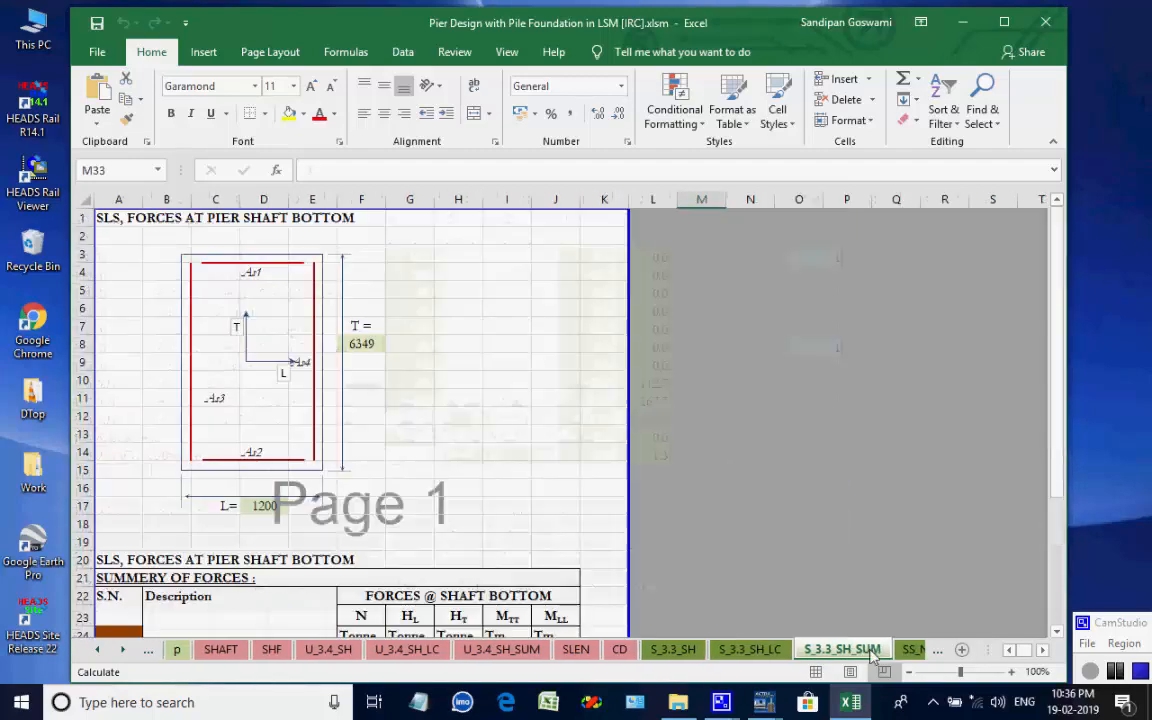
pyautogui.scroll(-7, 766, 545)
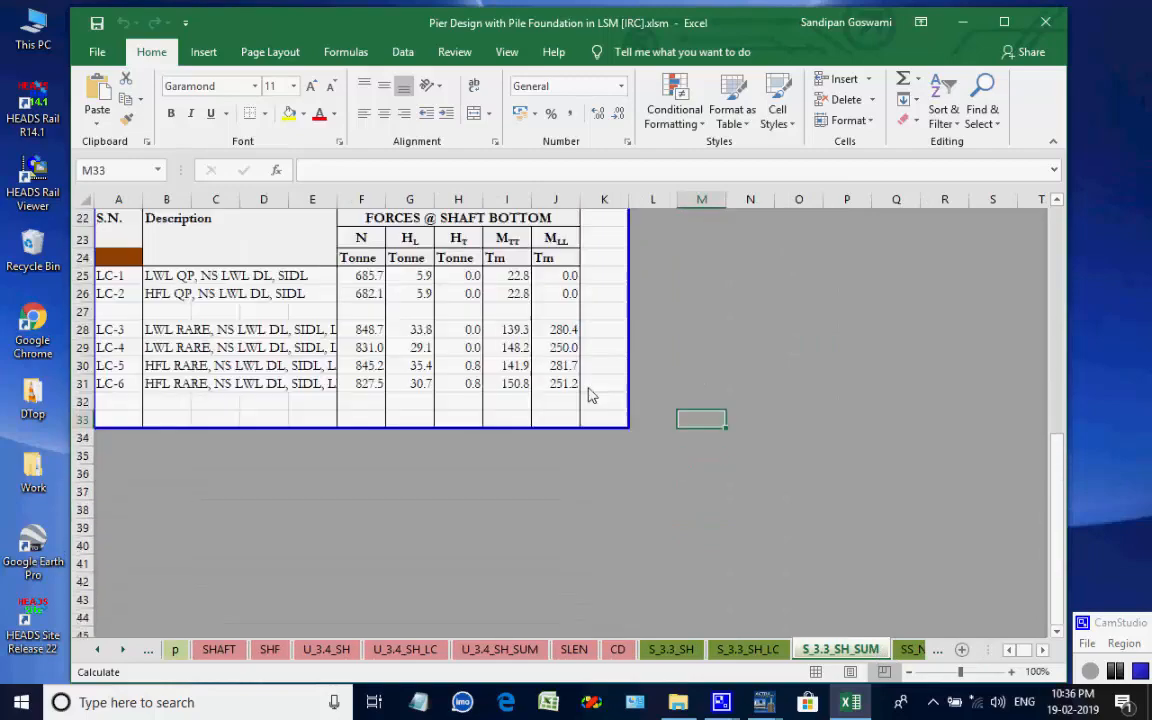
pyautogui.scroll(7, 692, 394)
# Examine the shaft reinforcement details, gross section properties and minimum reinforcement check on the SS_NA sheet
pyautogui.click(910, 650)
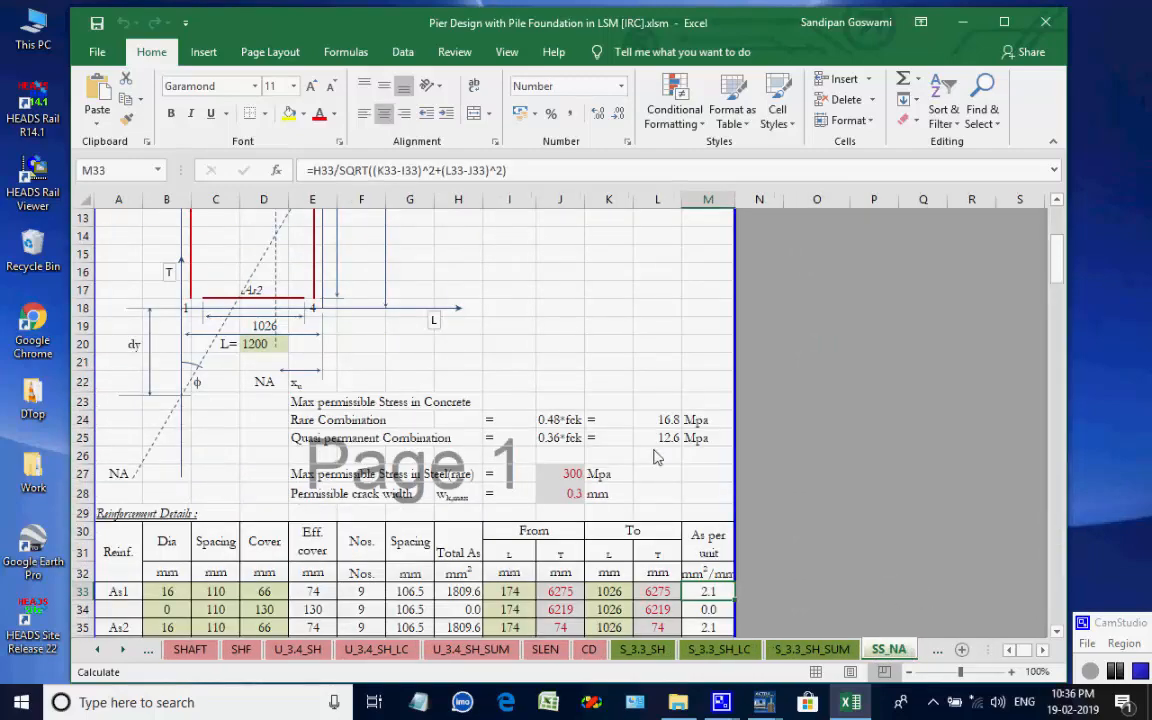
pyautogui.scroll(-3, 645, 462)
pyautogui.scroll(6, 640, 465)
pyautogui.scroll(-12, 620, 460)
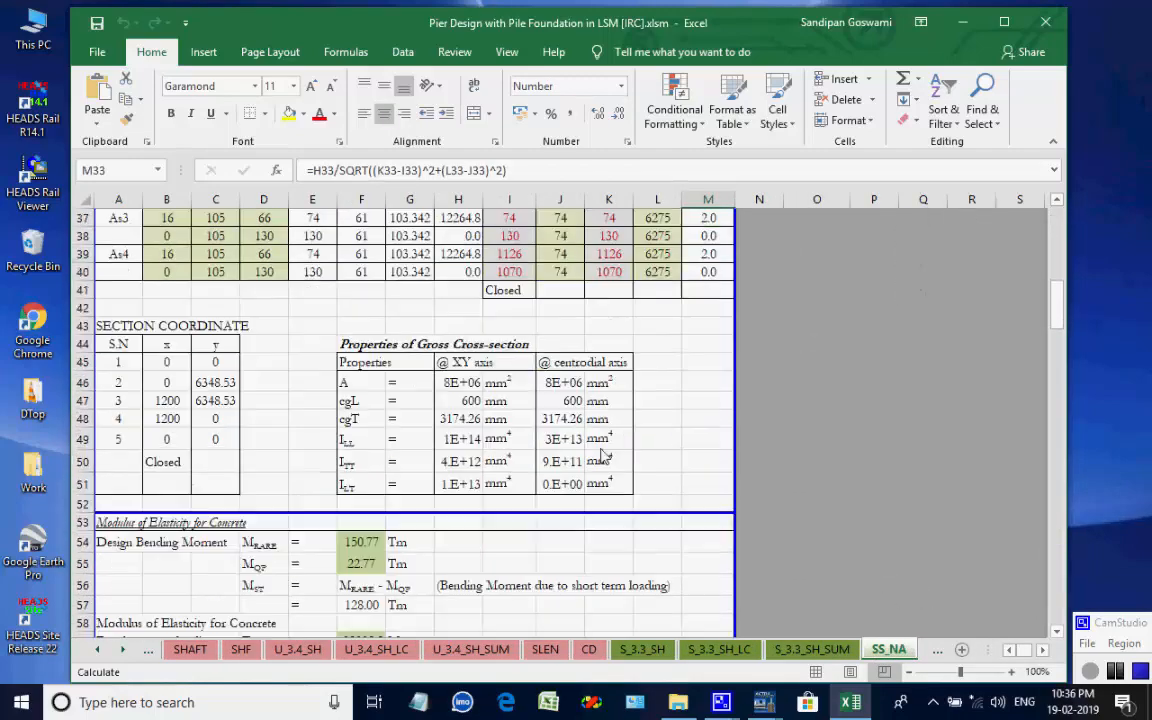
pyautogui.scroll(-20, 607, 462)
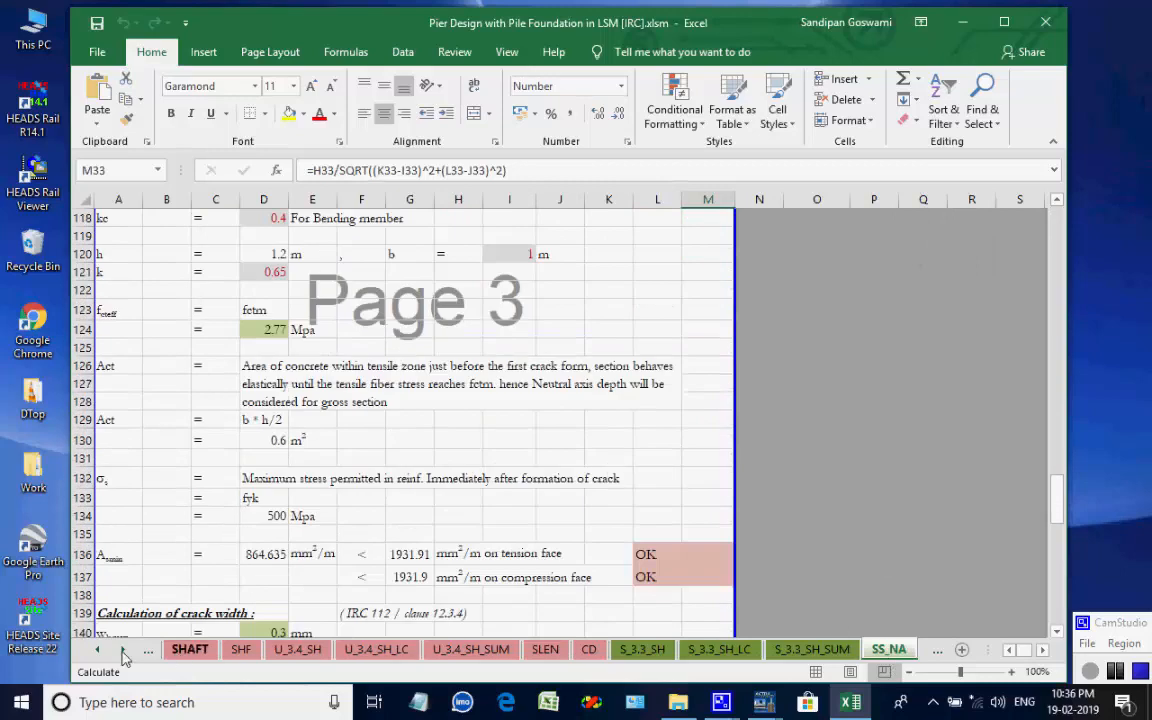
# Review the transverse pier cap design on the Piercap sheet, including the bearing layout and cap section dimensions
pyautogui.click(122, 651)
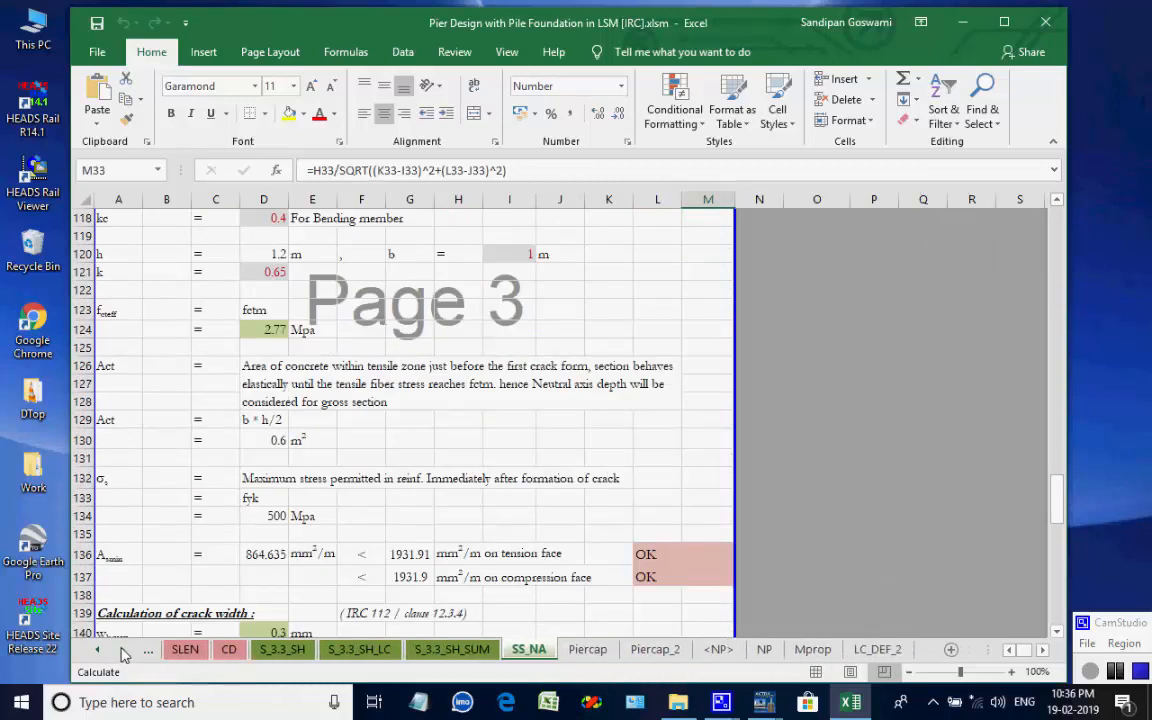
pyautogui.click(588, 650)
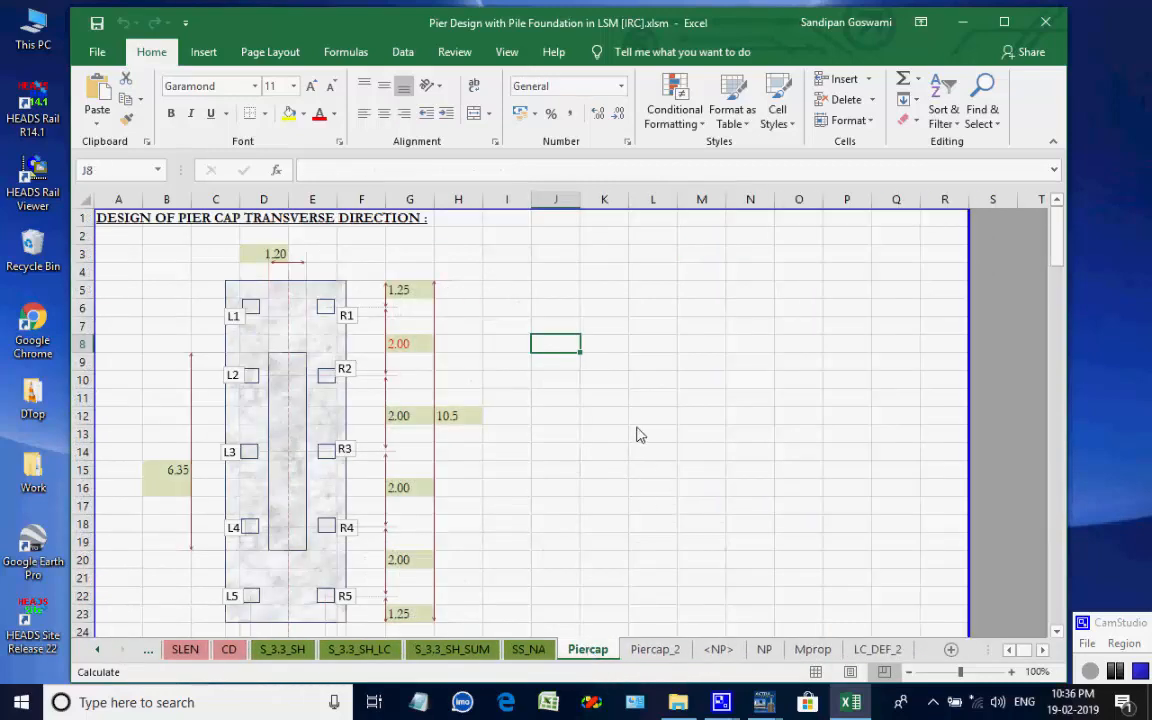
pyautogui.scroll(-13, 645, 440)
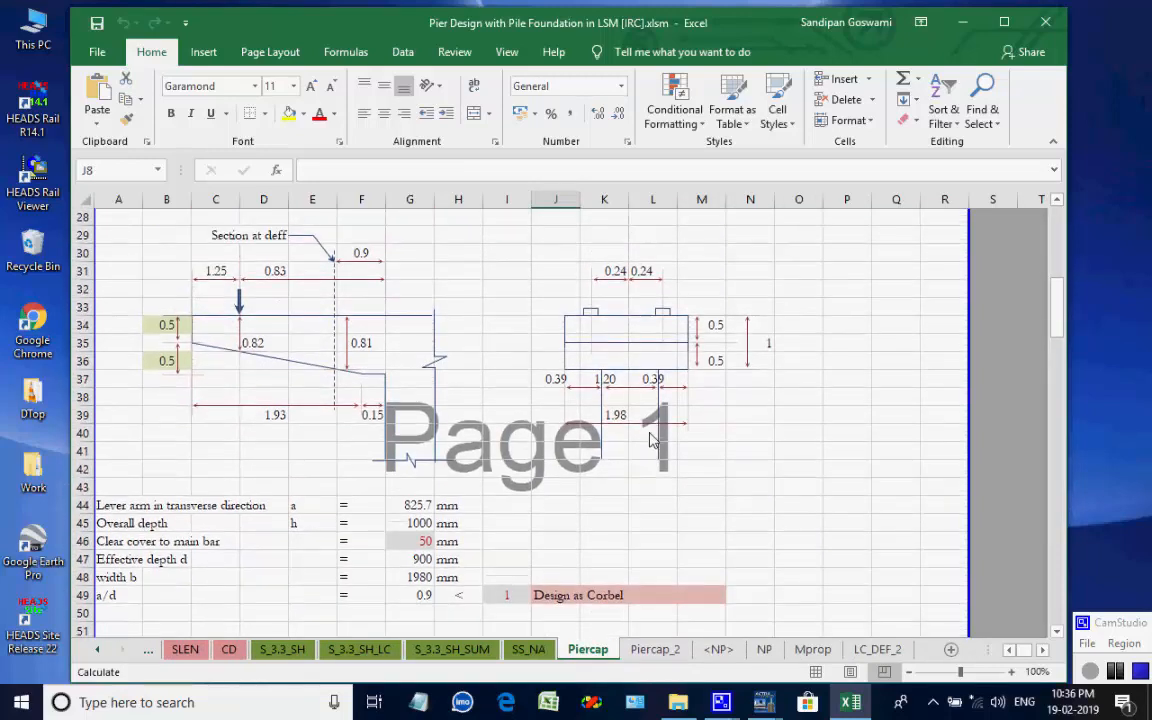
pyautogui.scroll(-7, 650, 447)
pyautogui.scroll(20, 650, 450)
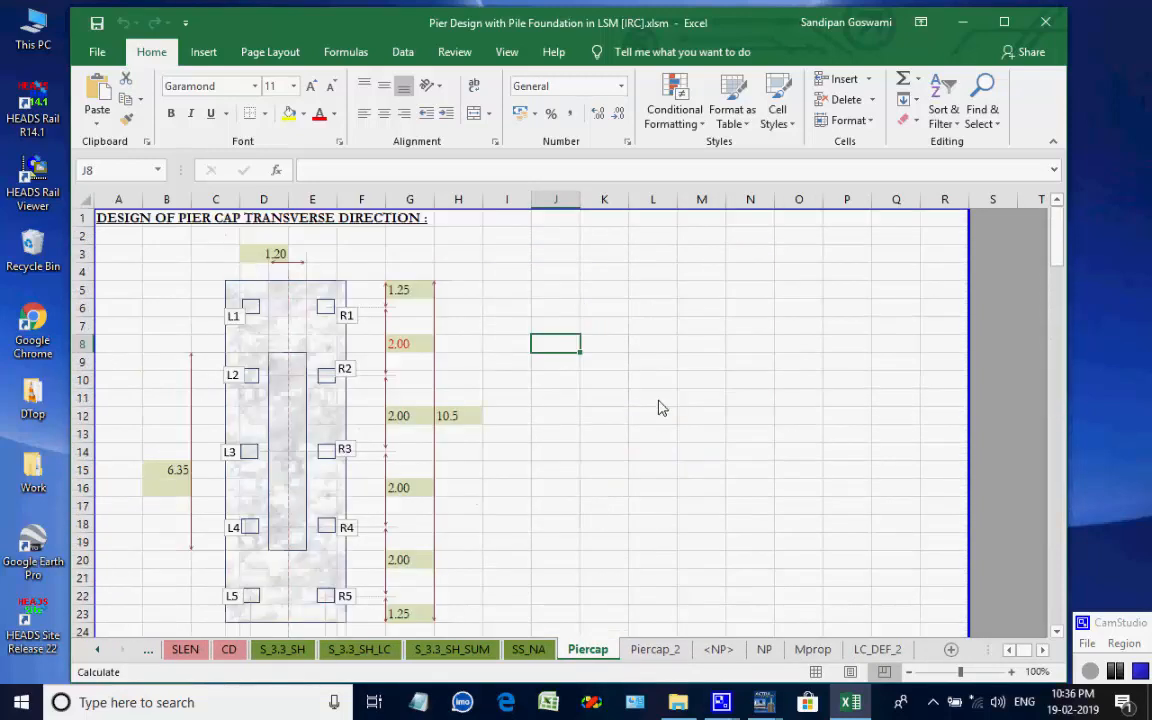
# View the Piercap_2 and NP sheets and the reinforcement properties on Mprop
pyautogui.click(656, 650)
pyautogui.click(764, 652)
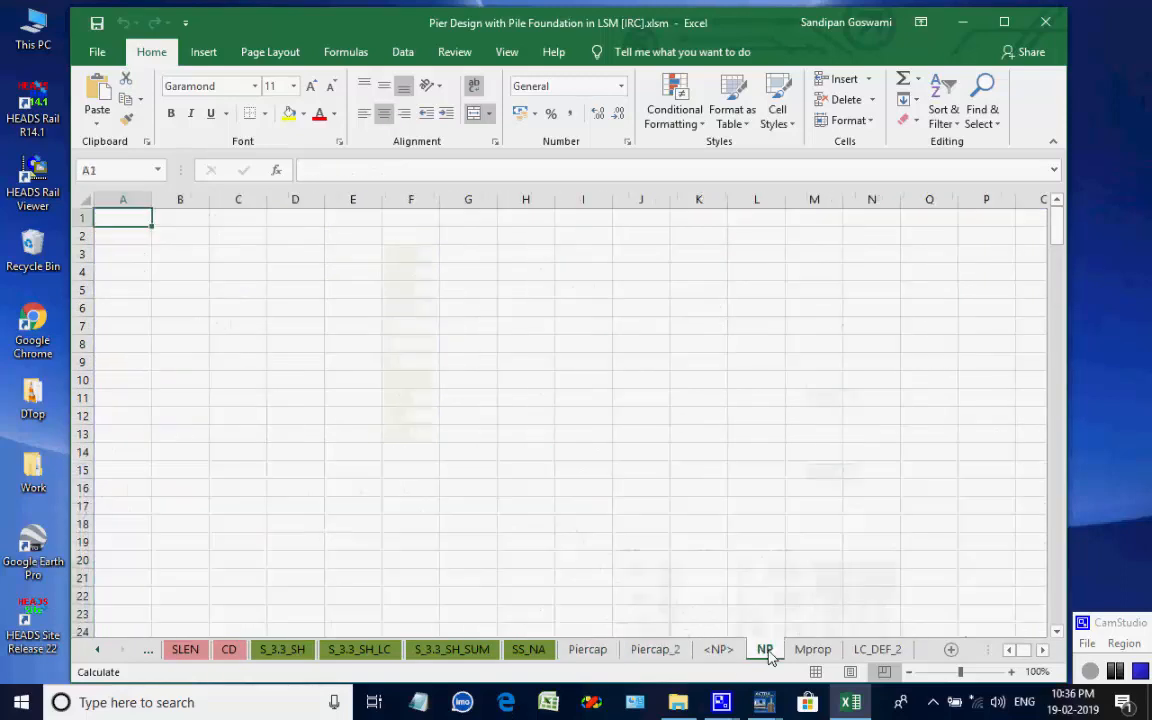
pyautogui.click(814, 650)
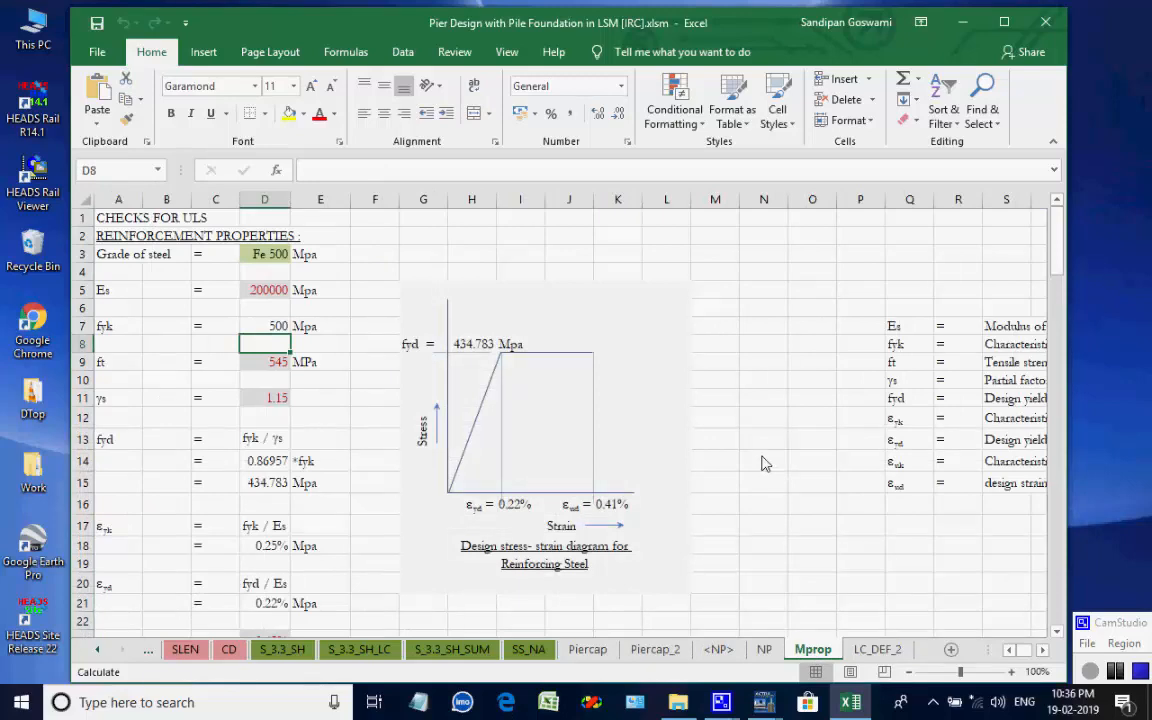
# Close the pier design workbook and open the bridge's editable construction drawings in ASTRA Viewer
pyautogui.click(1045, 30)
pyautogui.click(785, 51)
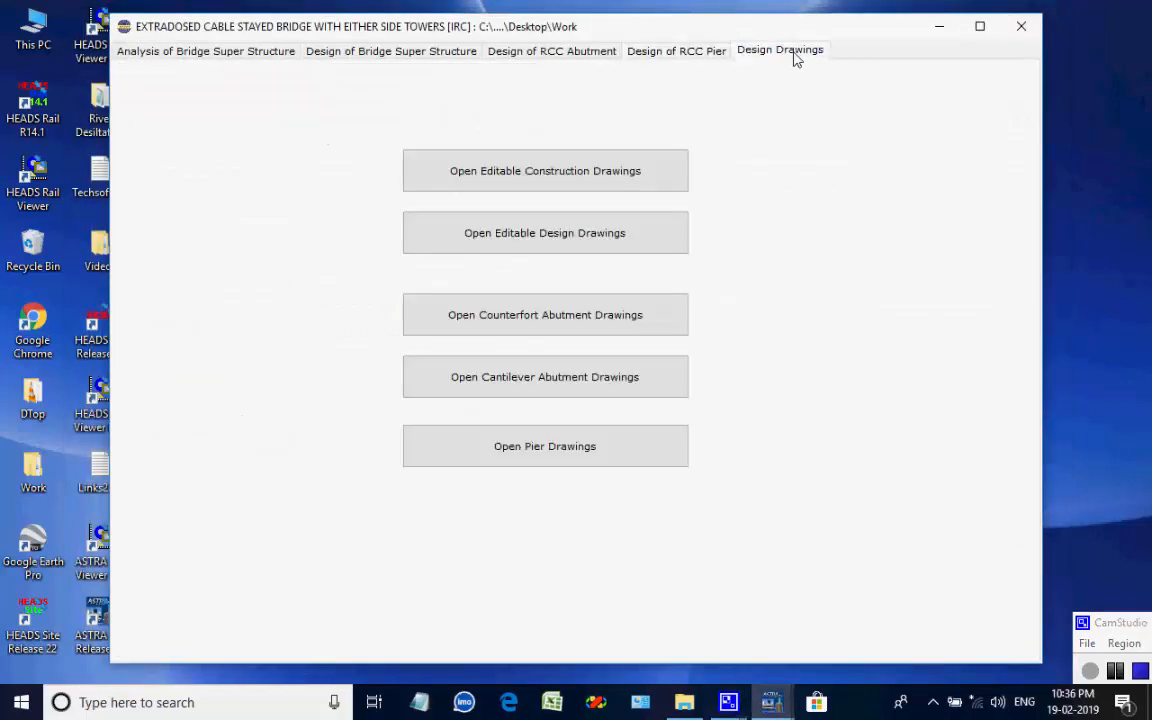
pyautogui.click(526, 181)
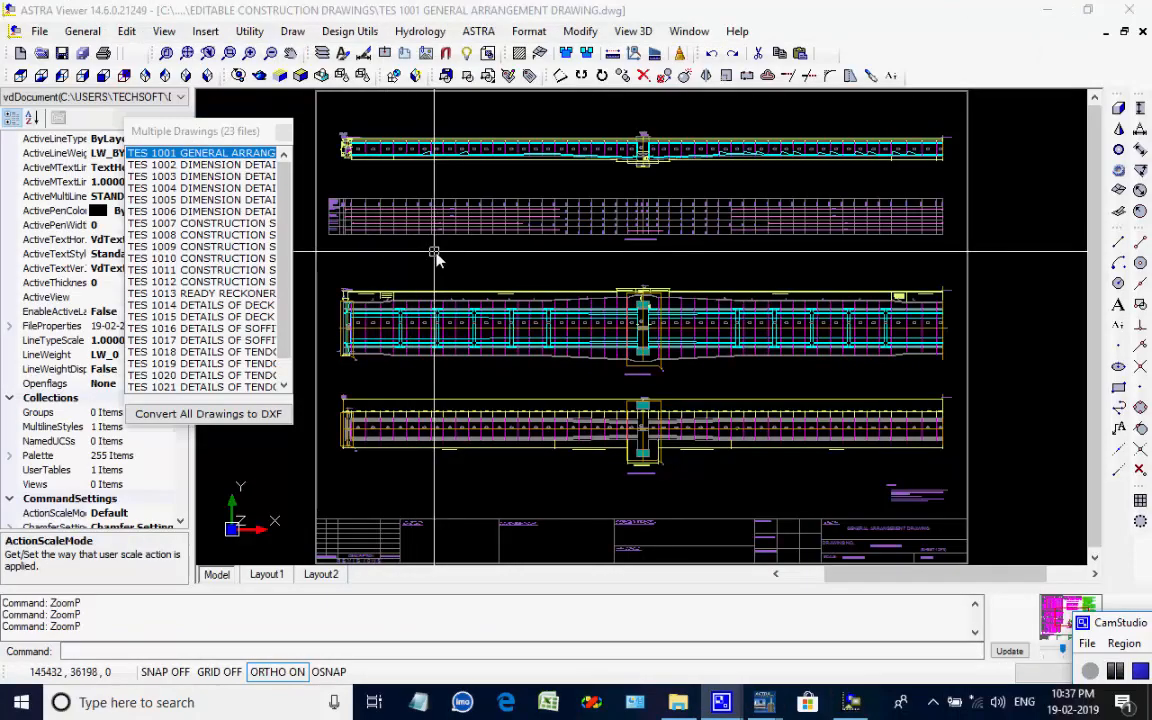
# Examine the tower region and the plan at soffit level in the TES 1001 general arrangement drawing
pyautogui.scroll(5, 640, 350)
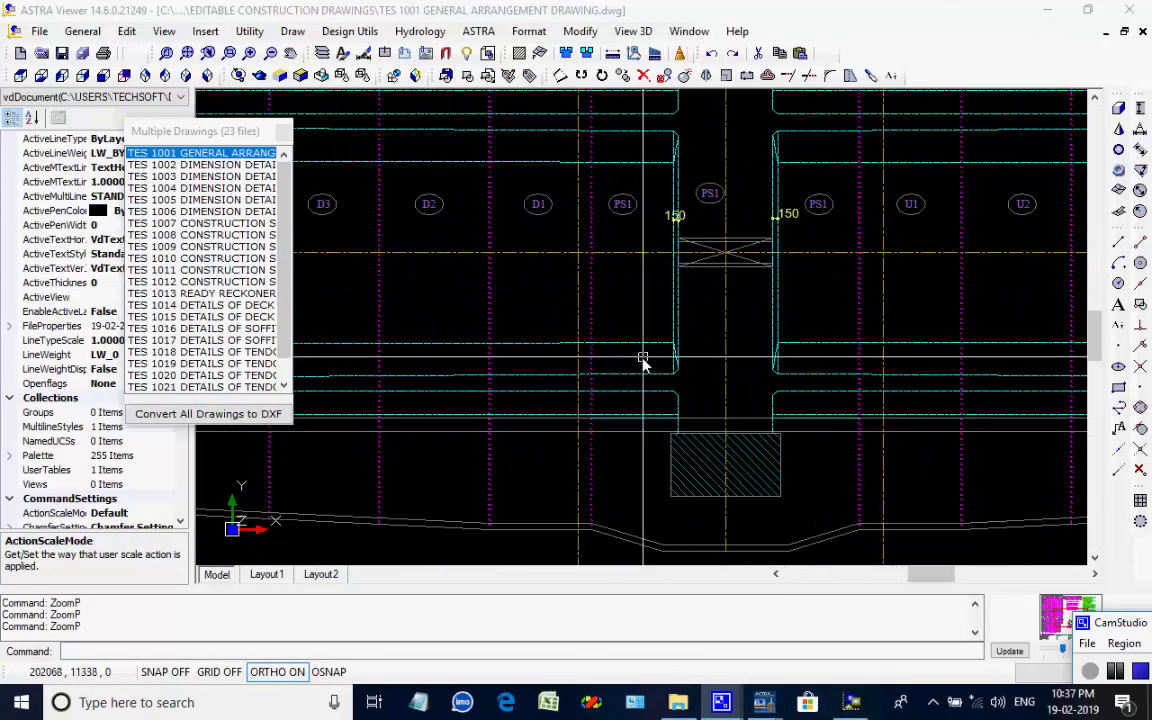
pyautogui.scroll(-4, 655, 420)
pyautogui.scroll(3, 675, 515)
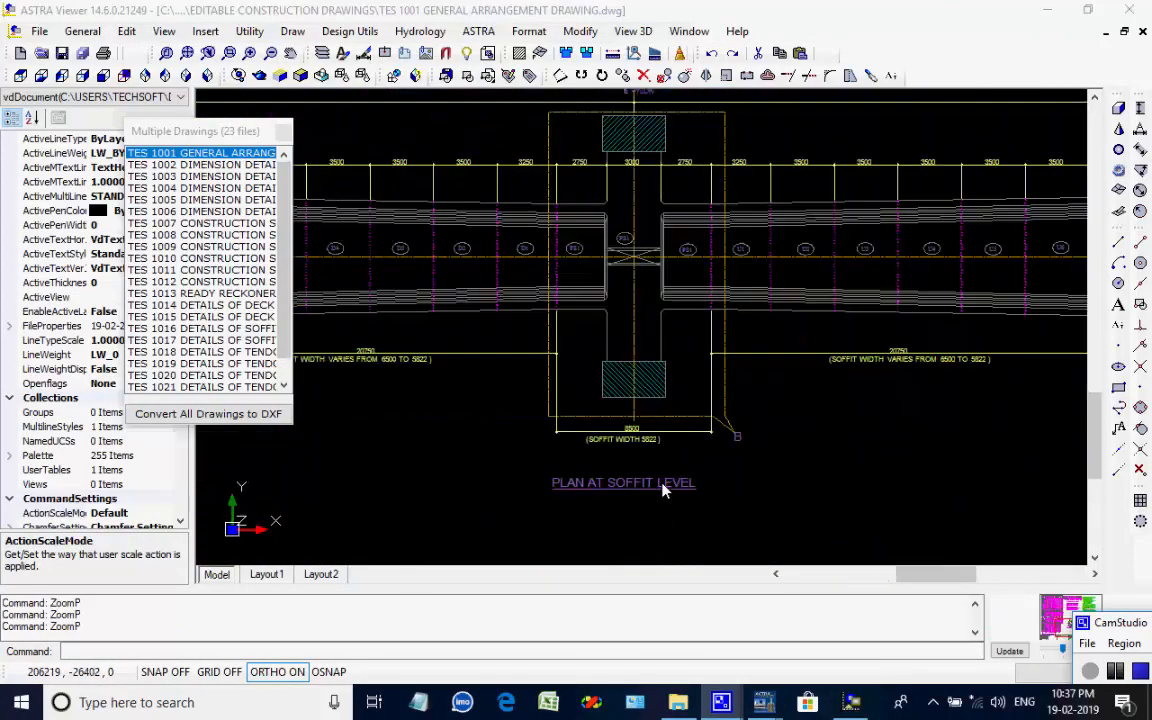
pyautogui.scroll(1, 655, 450)
pyautogui.scroll(-4, 620, 314)
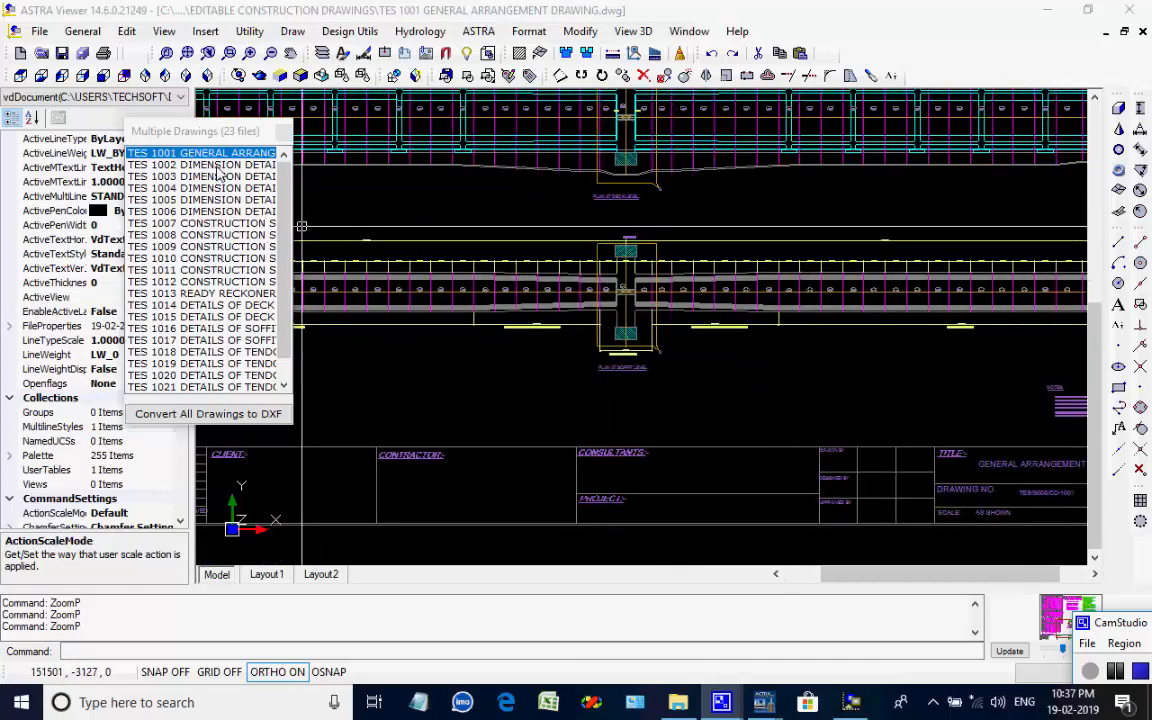
# Open drawing TES 1002 and examine the superstructure cross-section dimensions for the extradosed span
pyautogui.click(217, 166)
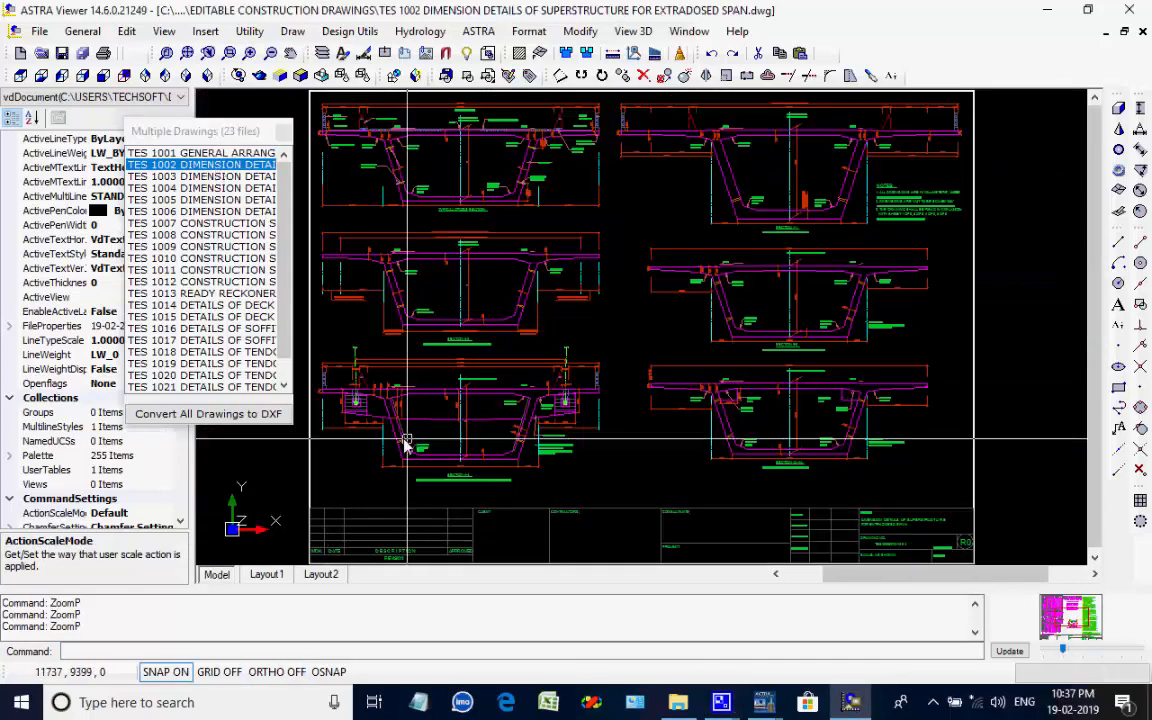
pyautogui.scroll(3, 348, 390)
pyautogui.scroll(2, 540, 505)
pyautogui.scroll(-5, 570, 533)
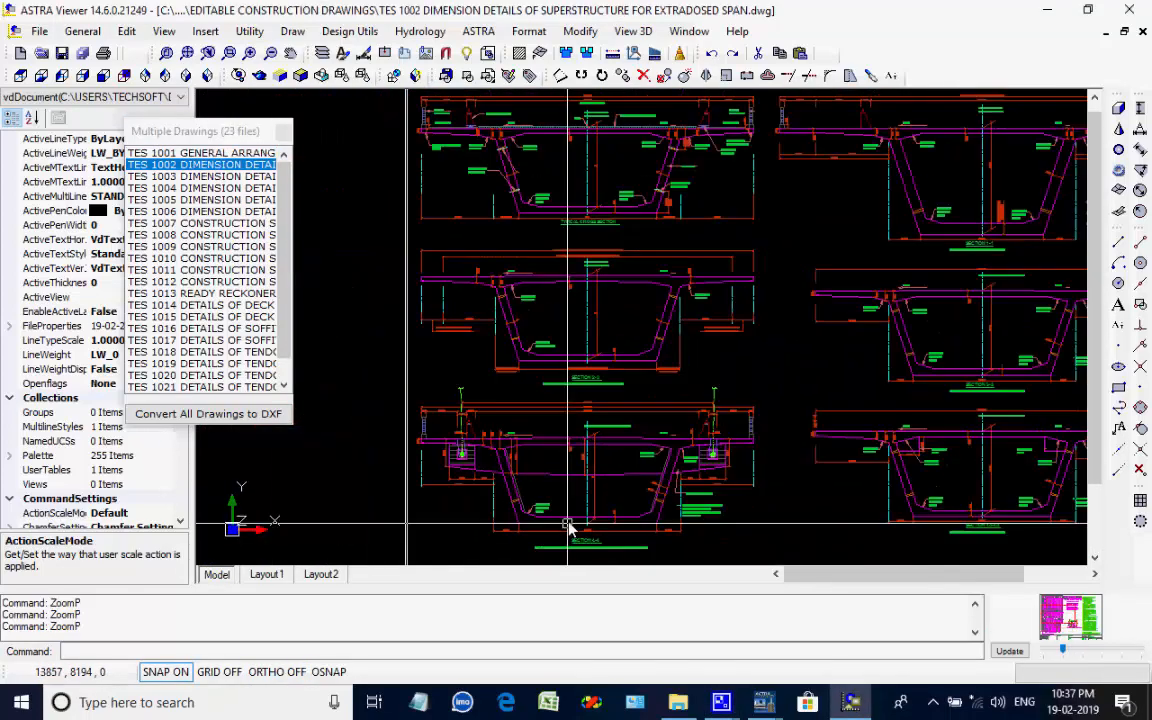
# View superstructure dimension drawings TES 1003 and TES 1004, and examine the cable anchorage sections in TES 1005
pyautogui.click(212, 177)
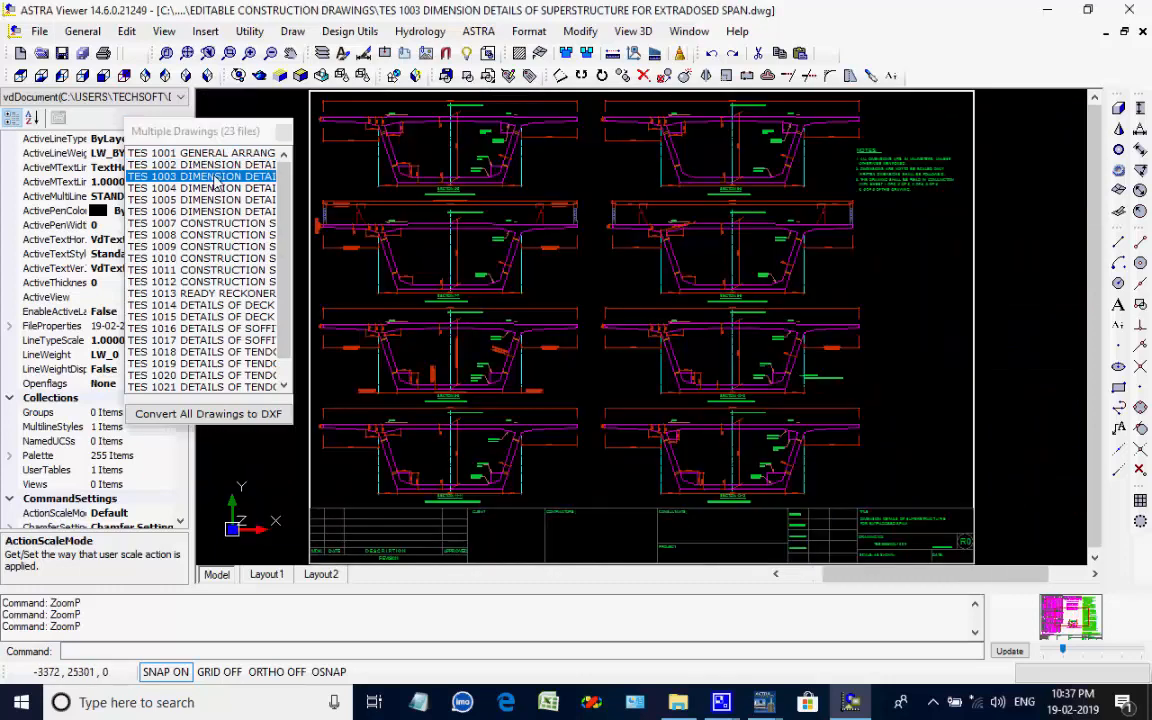
pyautogui.click(212, 189)
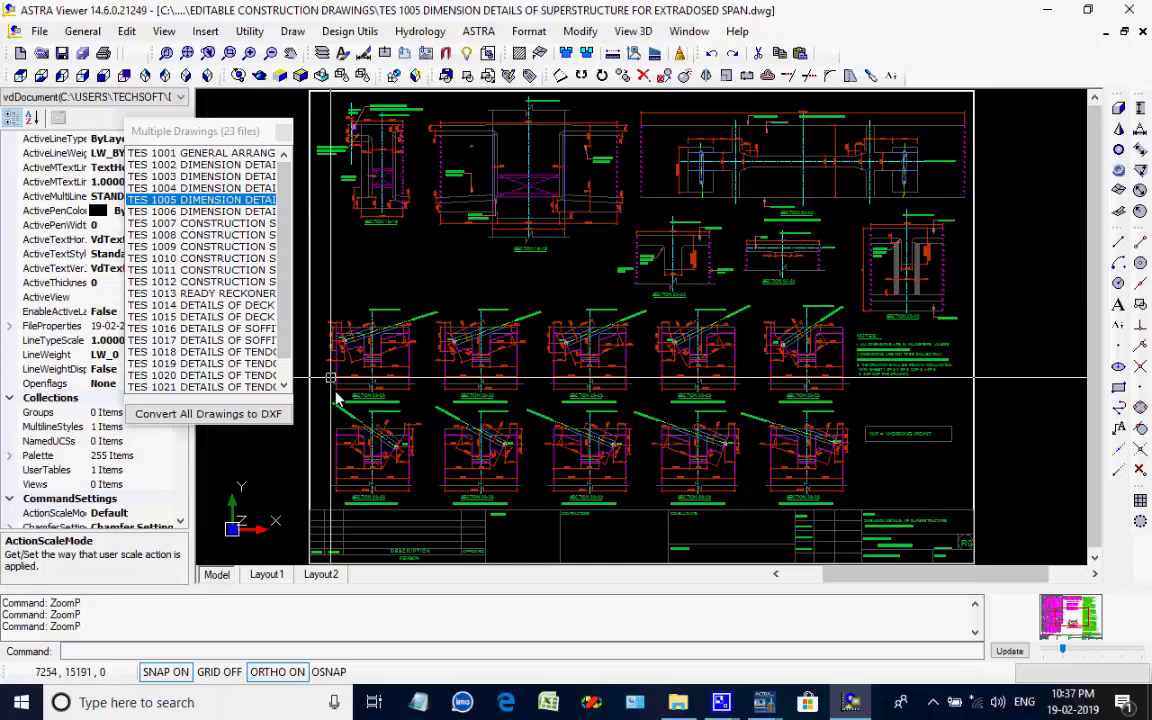
pyautogui.scroll(5, 337, 398)
pyautogui.scroll(-5, 364, 362)
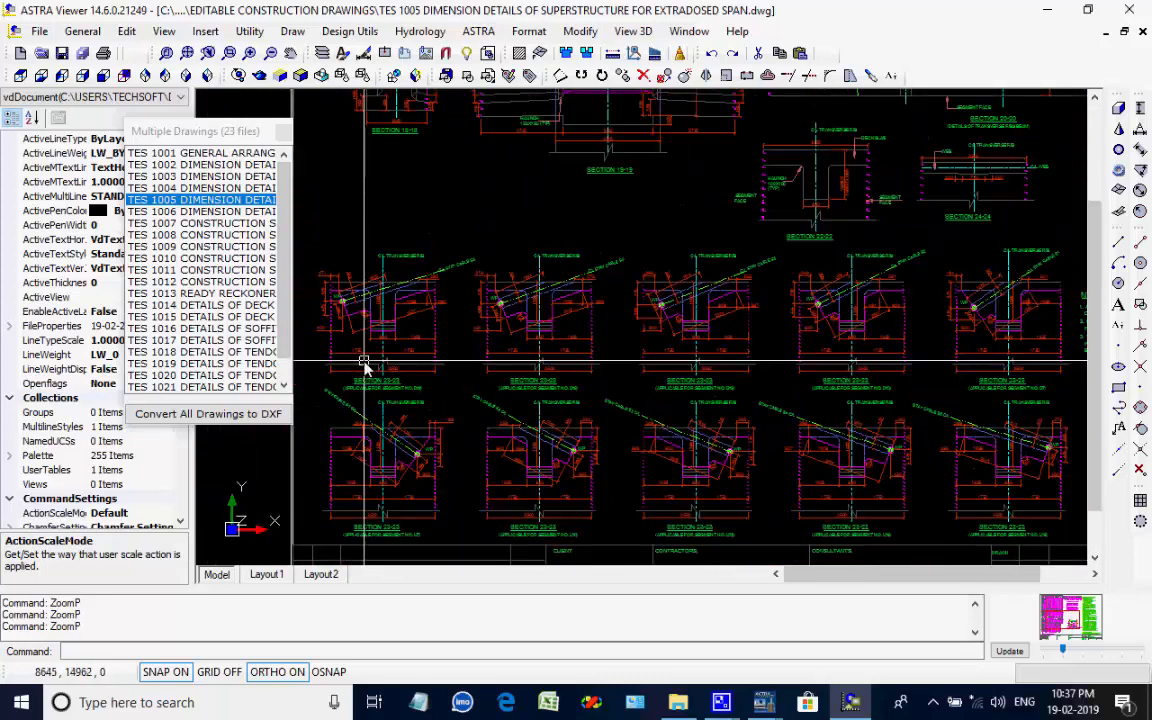
pyautogui.scroll(2, 300, 314)
# Open drawing TES 1006 and examine the plans and elevations of the top and bottom blisters
pyautogui.click(233, 213)
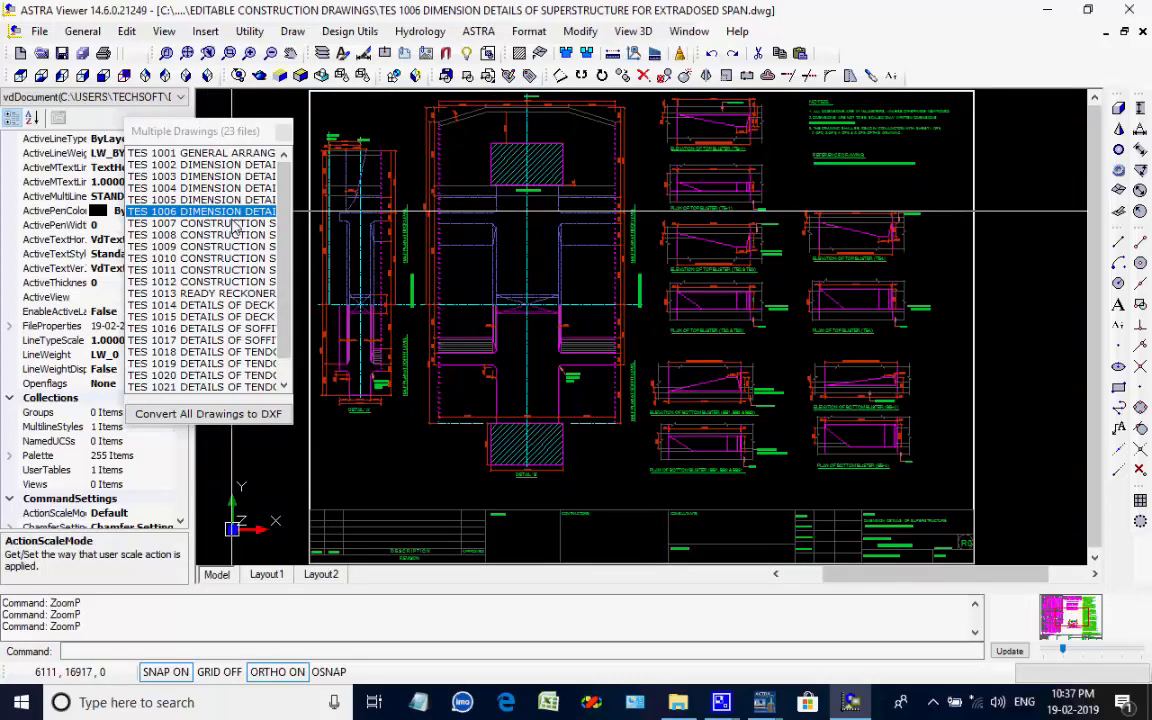
pyautogui.scroll(3, 797, 328)
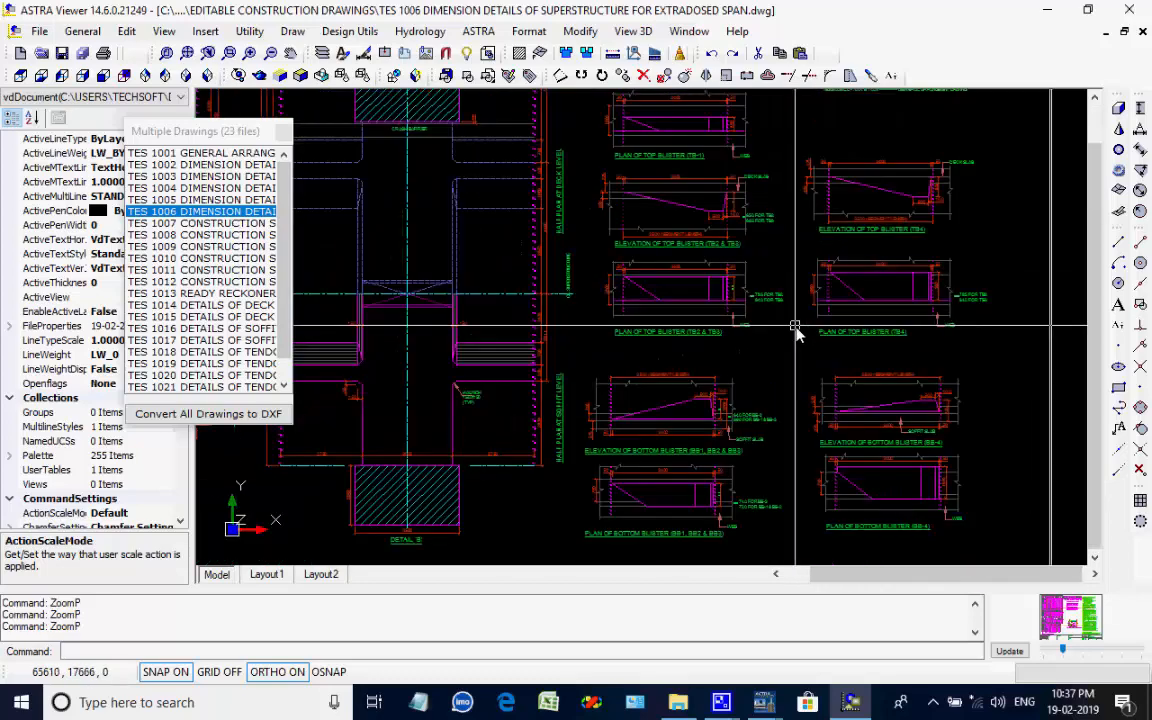
pyautogui.scroll(-3, 795, 328)
# Open construction sequence drawing TES 1007 and examine construction stages 2 and 3 with the form travelers
pyautogui.click(199, 225)
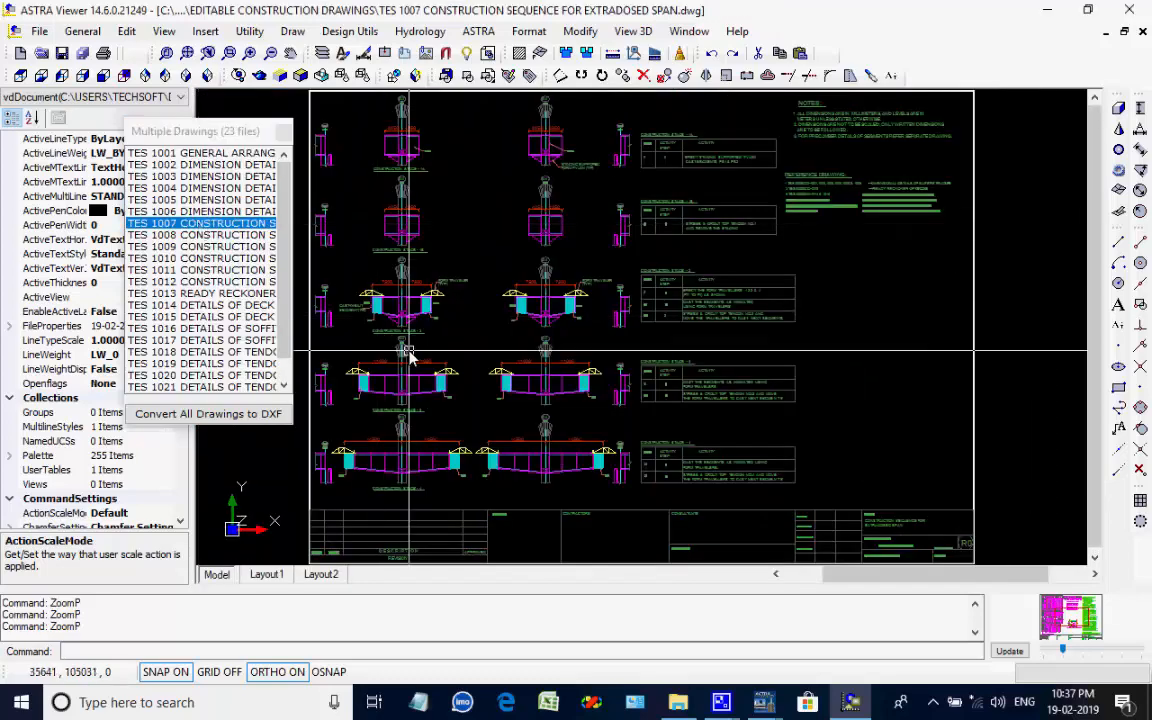
pyautogui.scroll(3, 339, 352)
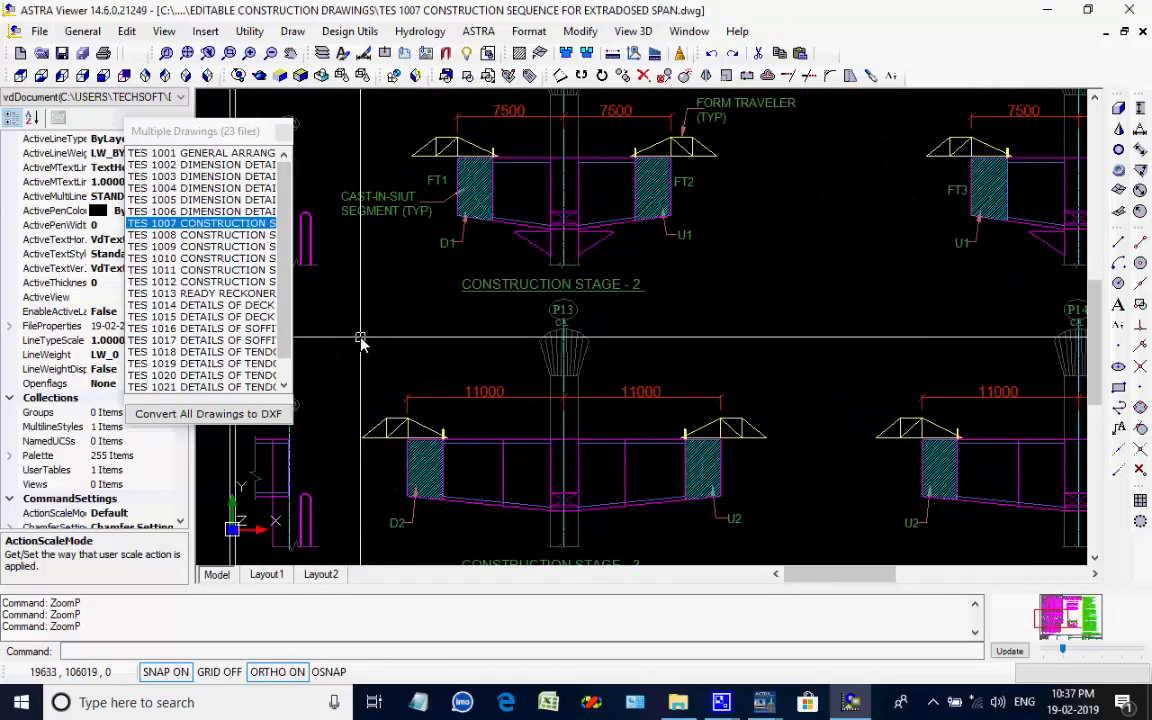
pyautogui.scroll(-3, 362, 342)
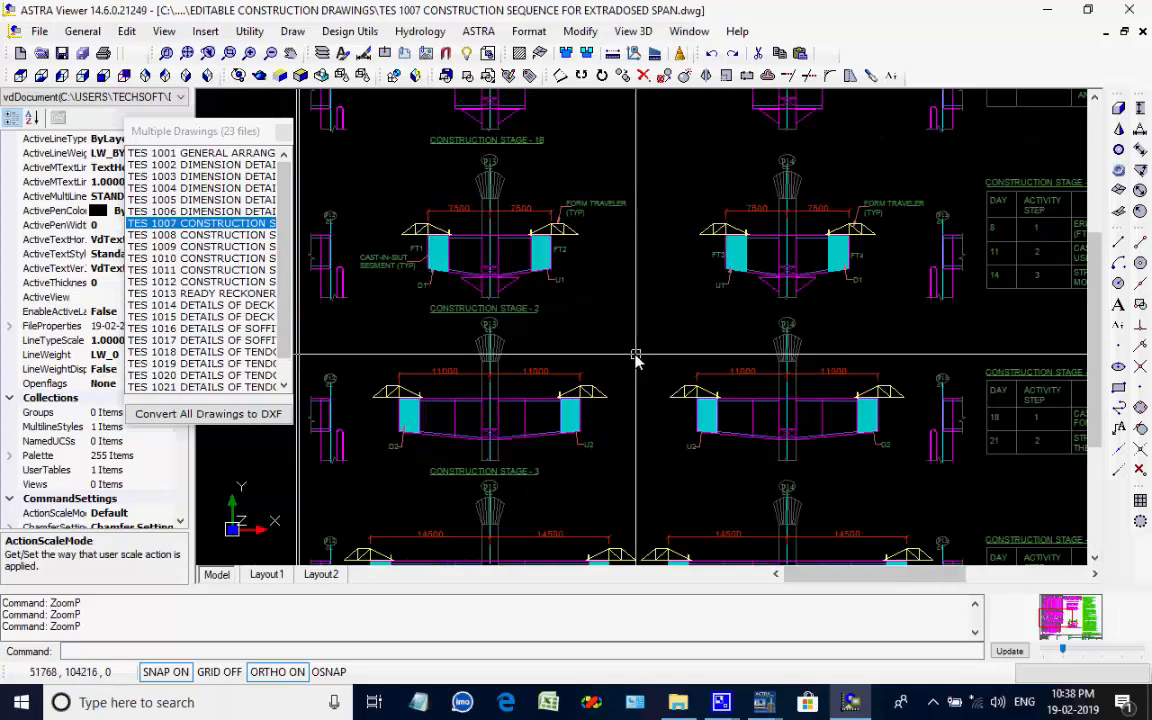
pyautogui.scroll(-2, 636, 355)
# Open construction sequence drawing TES 1008 and examine construction stages 7 and 8 around pier P13 and stay cables S1
pyautogui.click(228, 234)
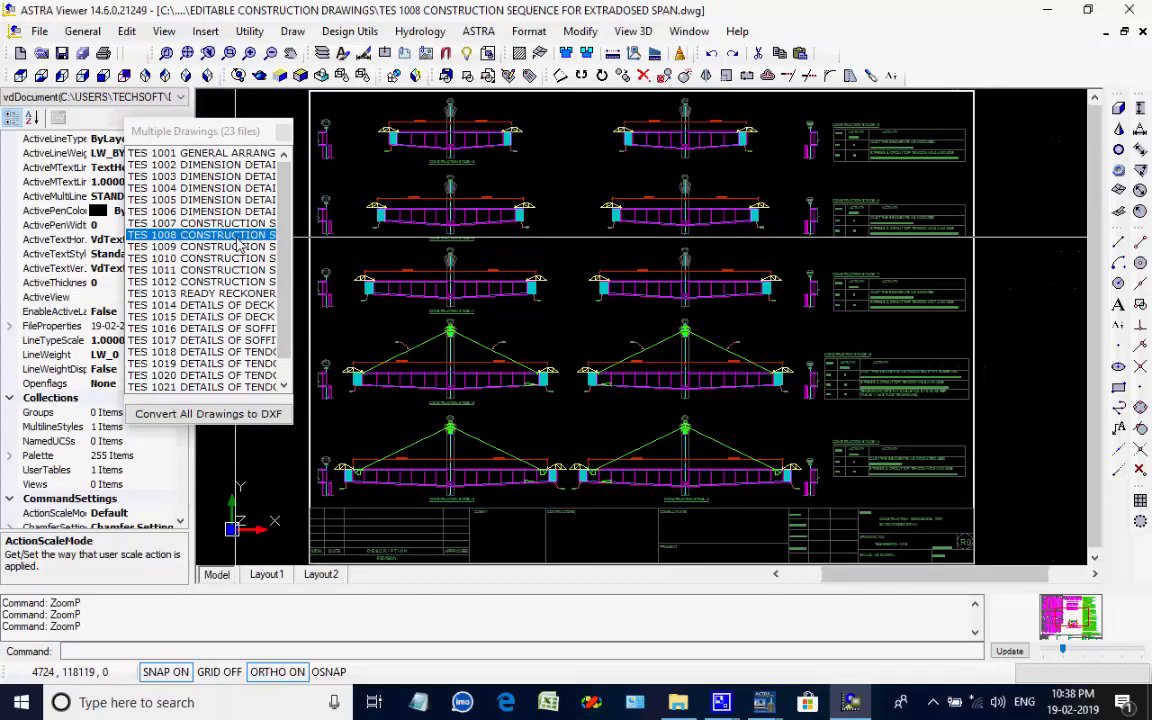
pyautogui.scroll(5, 373, 380)
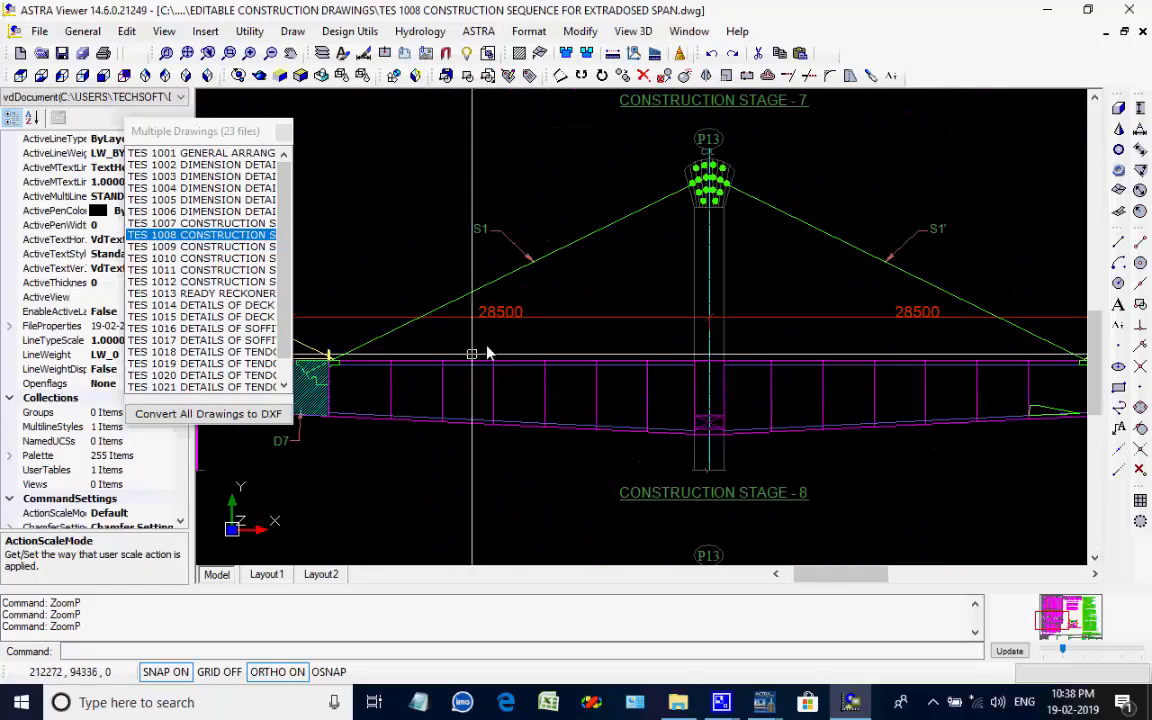
pyautogui.scroll(-3, 494, 265)
pyautogui.scroll(4, 604, 121)
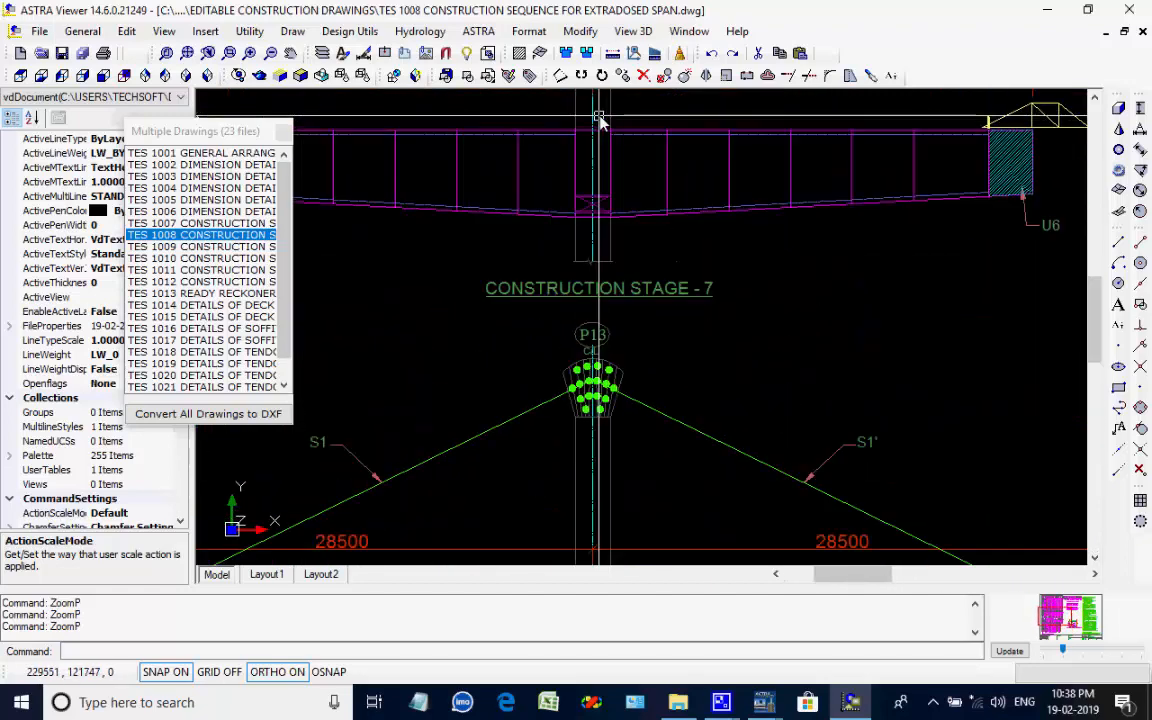
pyautogui.scroll(-3, 600, 120)
pyautogui.scroll(3, 668, 437)
pyautogui.scroll(-1, 651, 453)
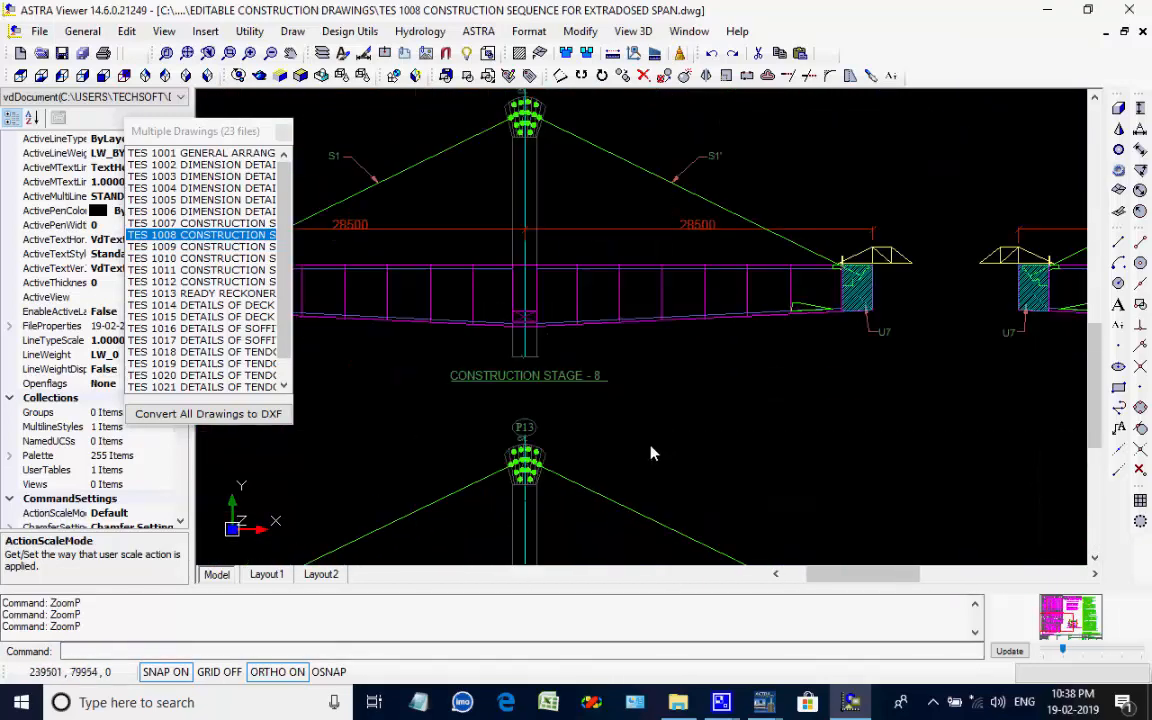
pyautogui.scroll(-3, 651, 453)
# Examine construction stage 12 in drawing TES 1009 and construction stage 18 in drawing TES 1010
pyautogui.click(220, 247)
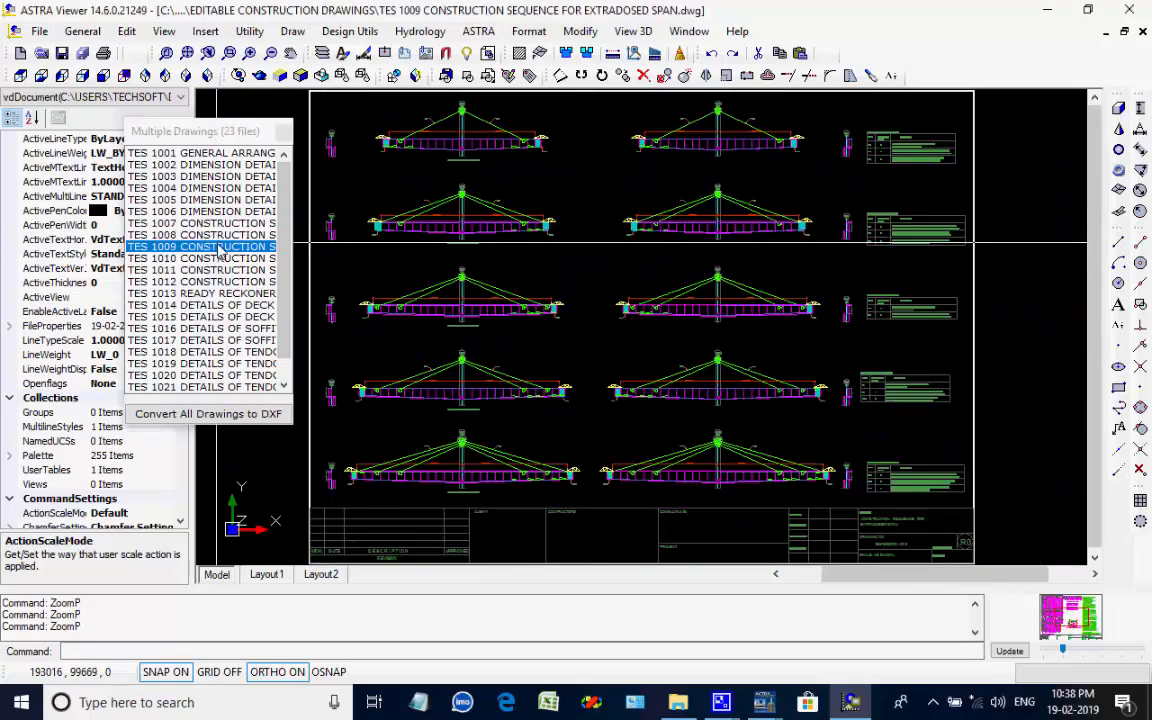
pyautogui.scroll(6, 352, 315)
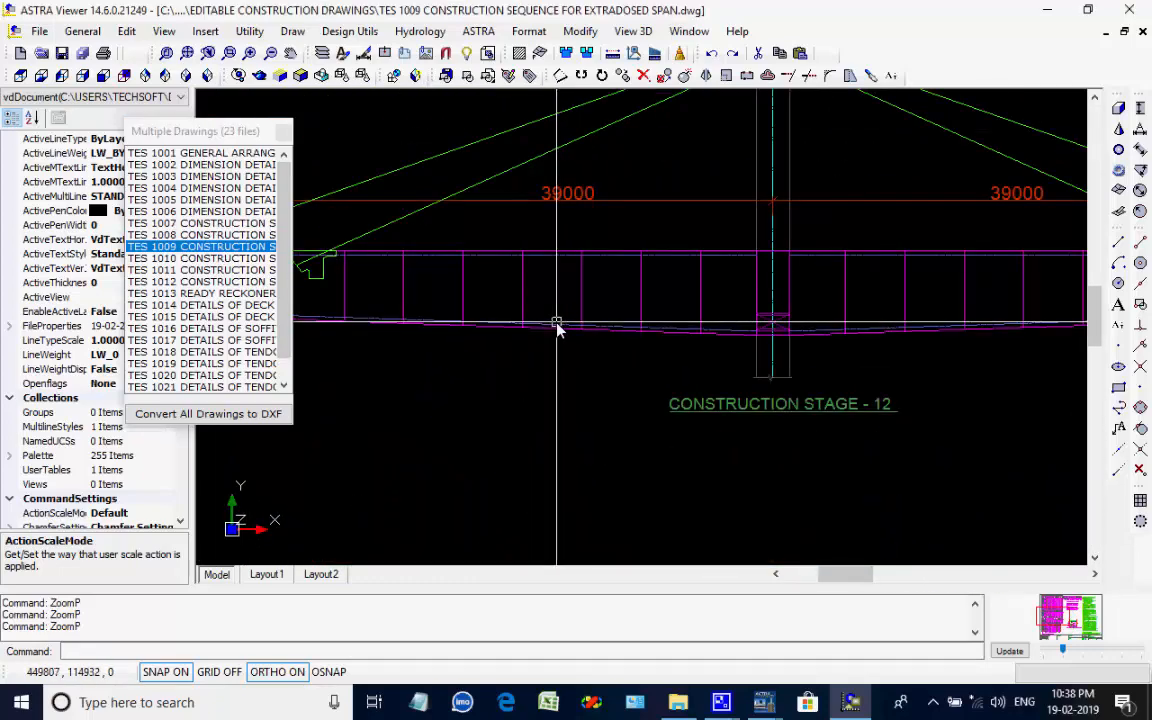
pyautogui.scroll(-5, 557, 328)
pyautogui.click(224, 258)
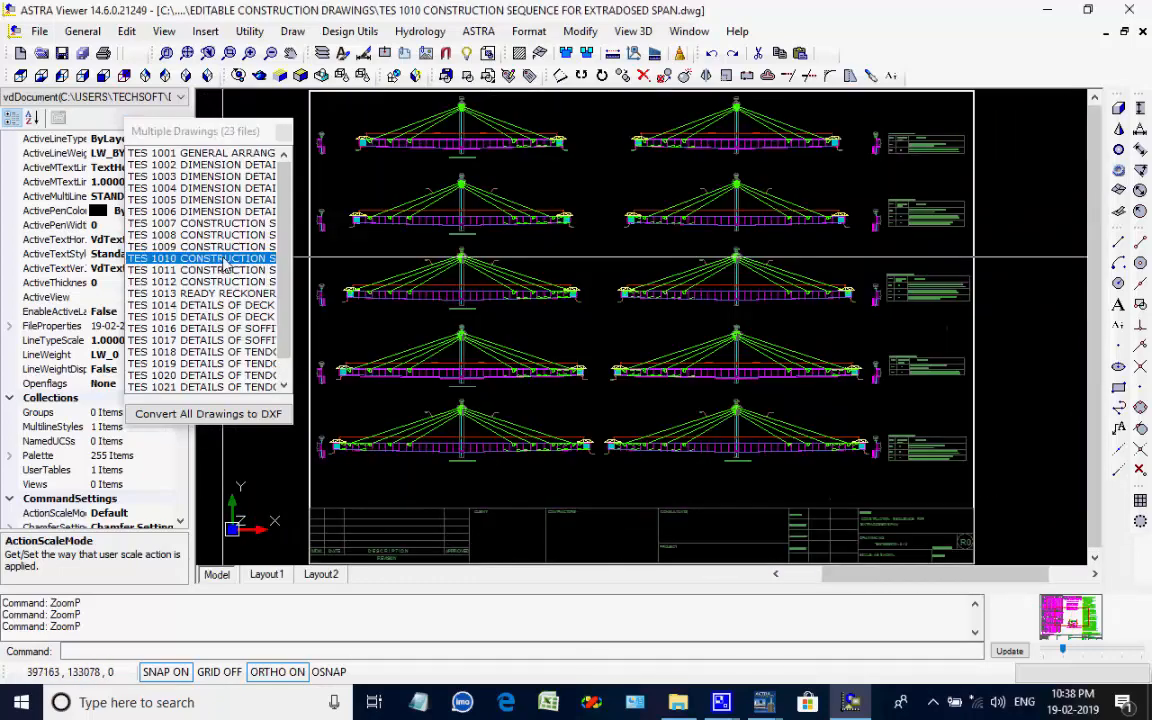
pyautogui.scroll(6, 404, 386)
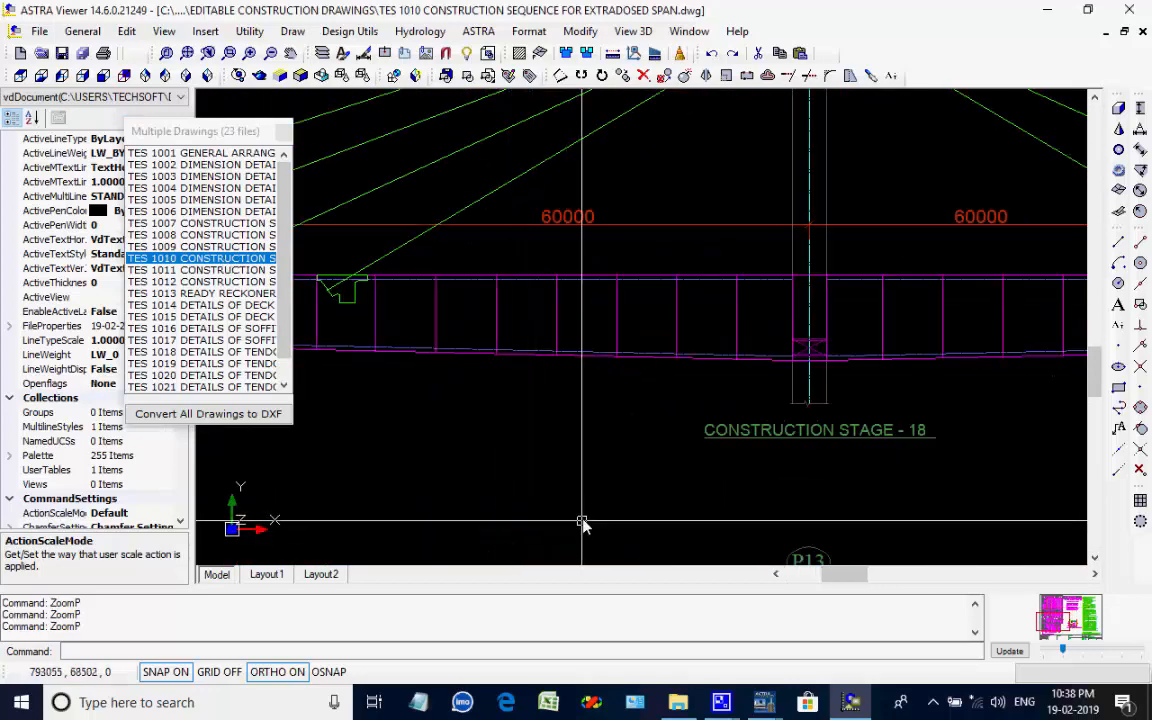
# Open construction sequence drawing TES 1011 and examine construction stage 22 near pier P13
pyautogui.scroll(-3, 585, 510)
pyautogui.scroll(-4, 685, 203)
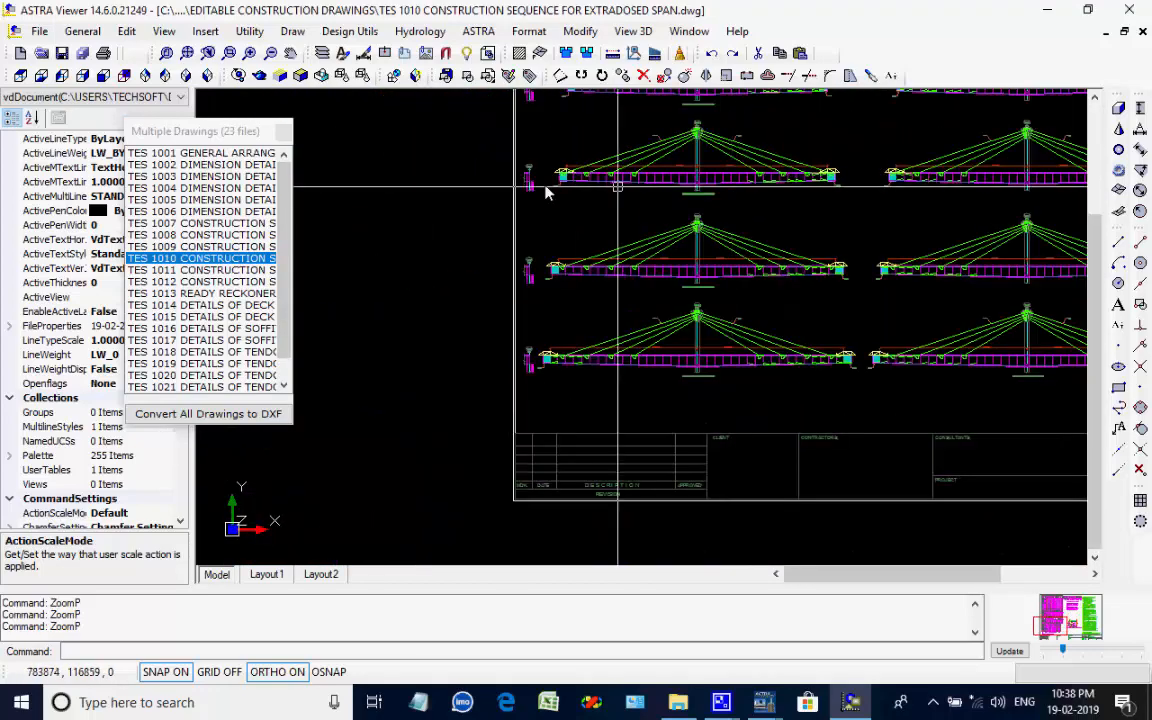
pyautogui.press('Down')
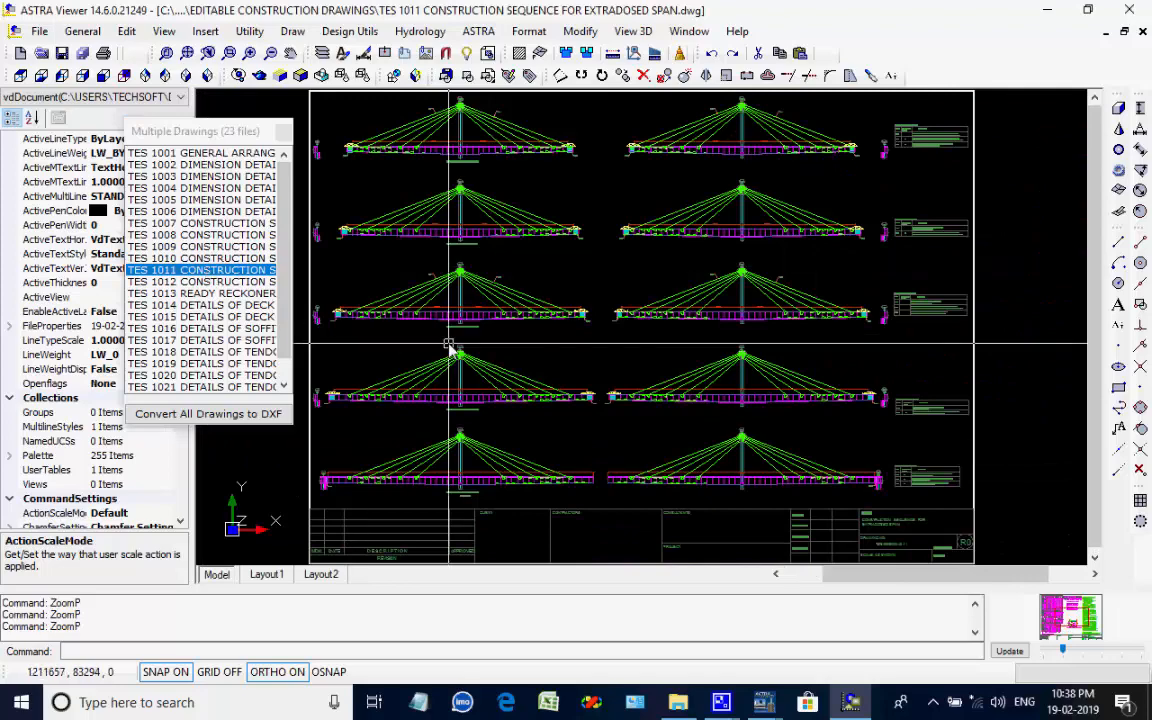
pyautogui.scroll(3, 405, 315)
pyautogui.scroll(4, 405, 315)
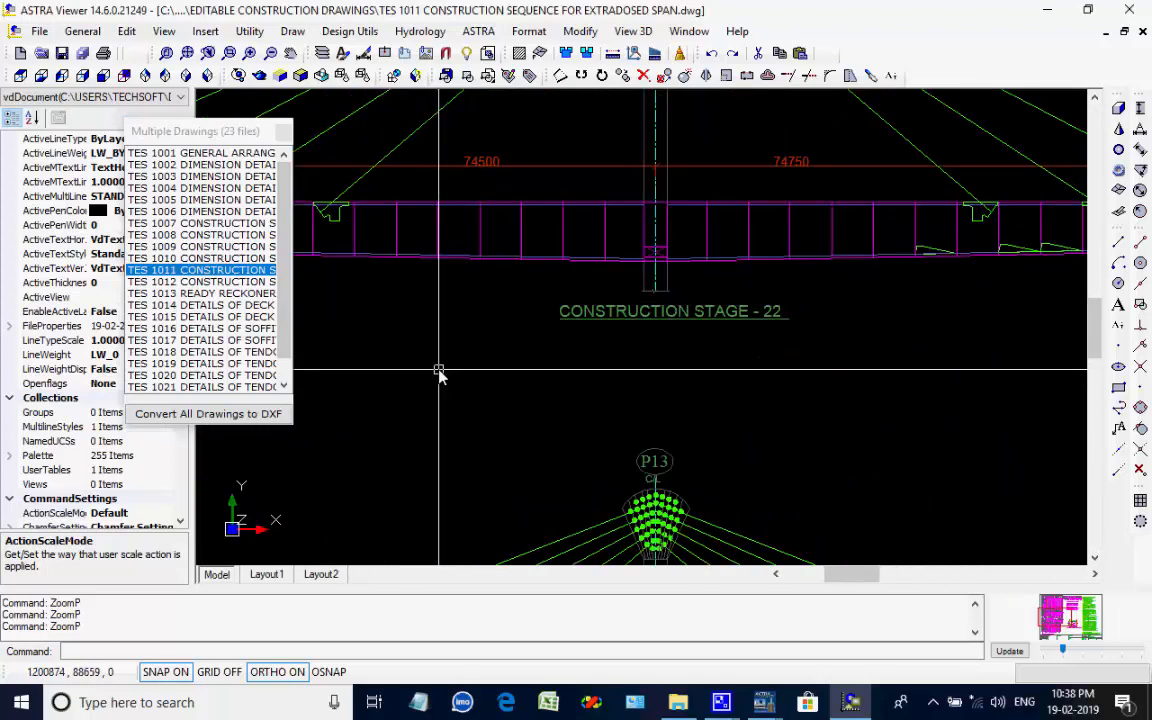
pyautogui.scroll(-3, 440, 372)
# Open drawing TES 1012 and examine the stay tension summary tables for the first and second tensioning stages
pyautogui.press('Down')
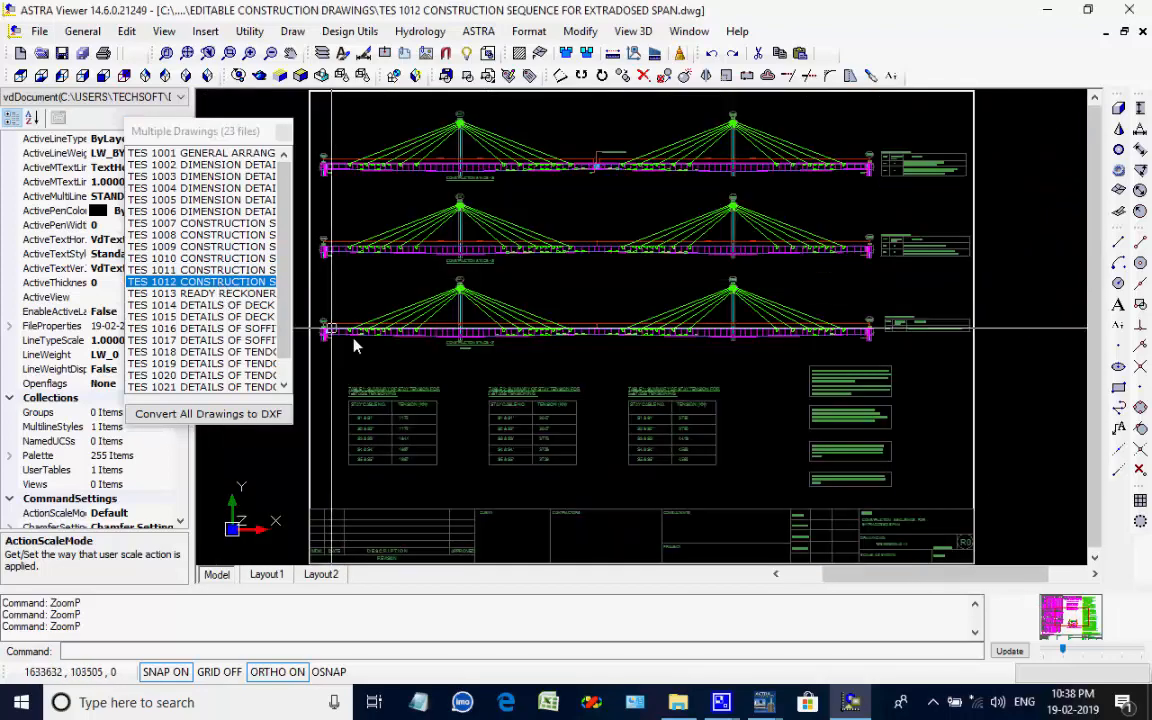
pyautogui.scroll(4, 375, 465)
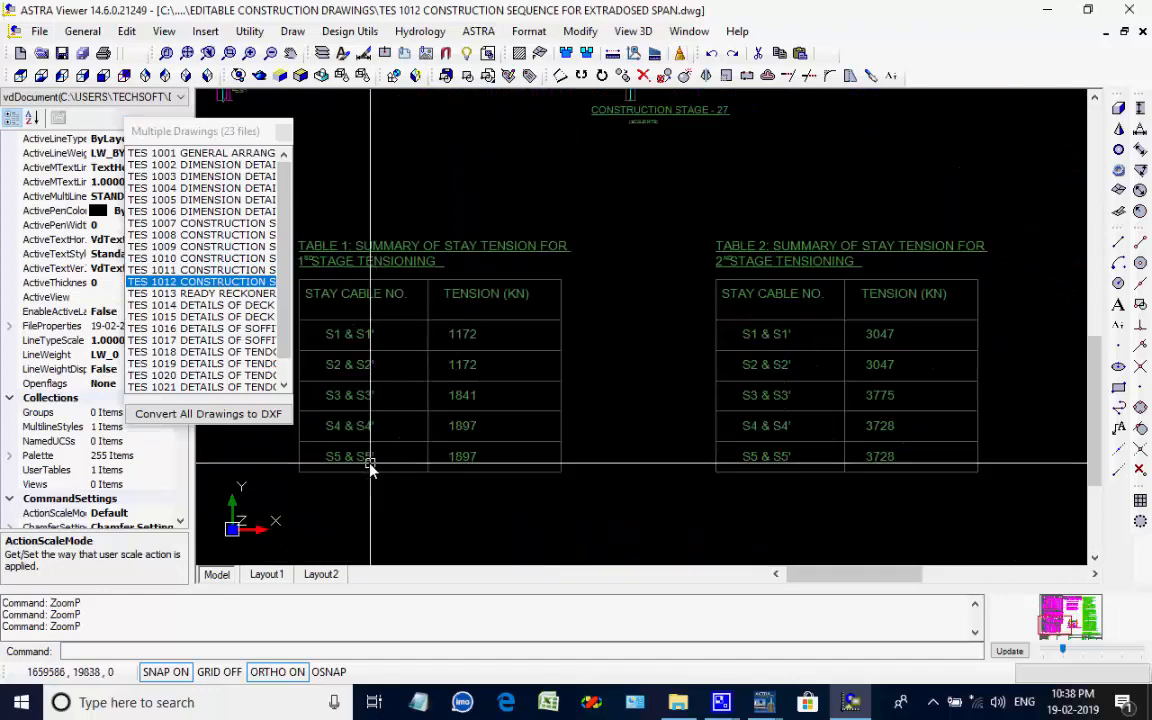
pyautogui.scroll(3, 370, 467)
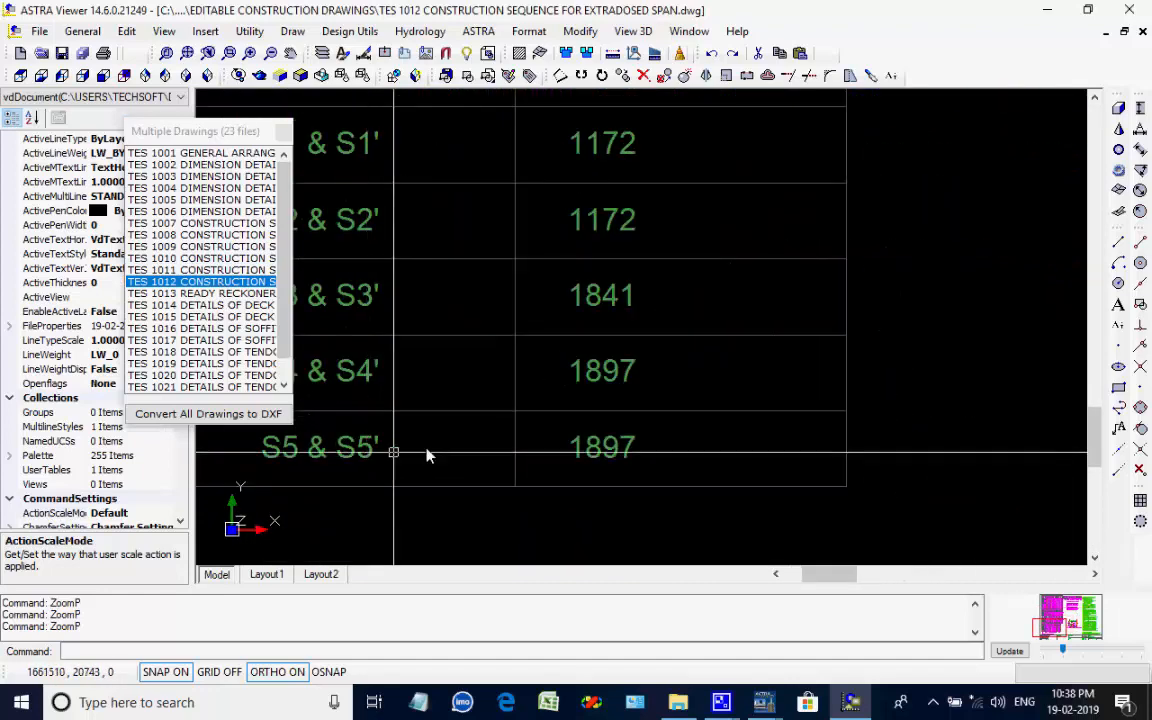
pyautogui.scroll(-4, 429, 458)
pyautogui.scroll(3, 913, 340)
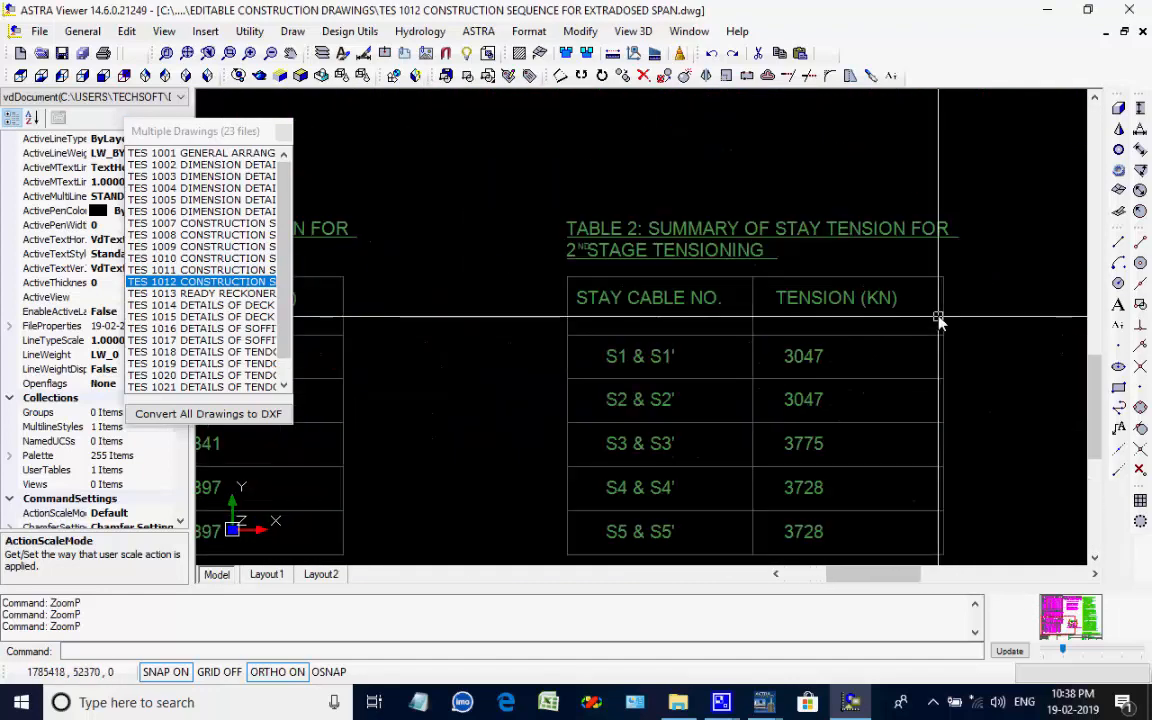
pyautogui.scroll(-3, 869, 283)
pyautogui.scroll(3, 887, 239)
pyautogui.scroll(-3, 928, 205)
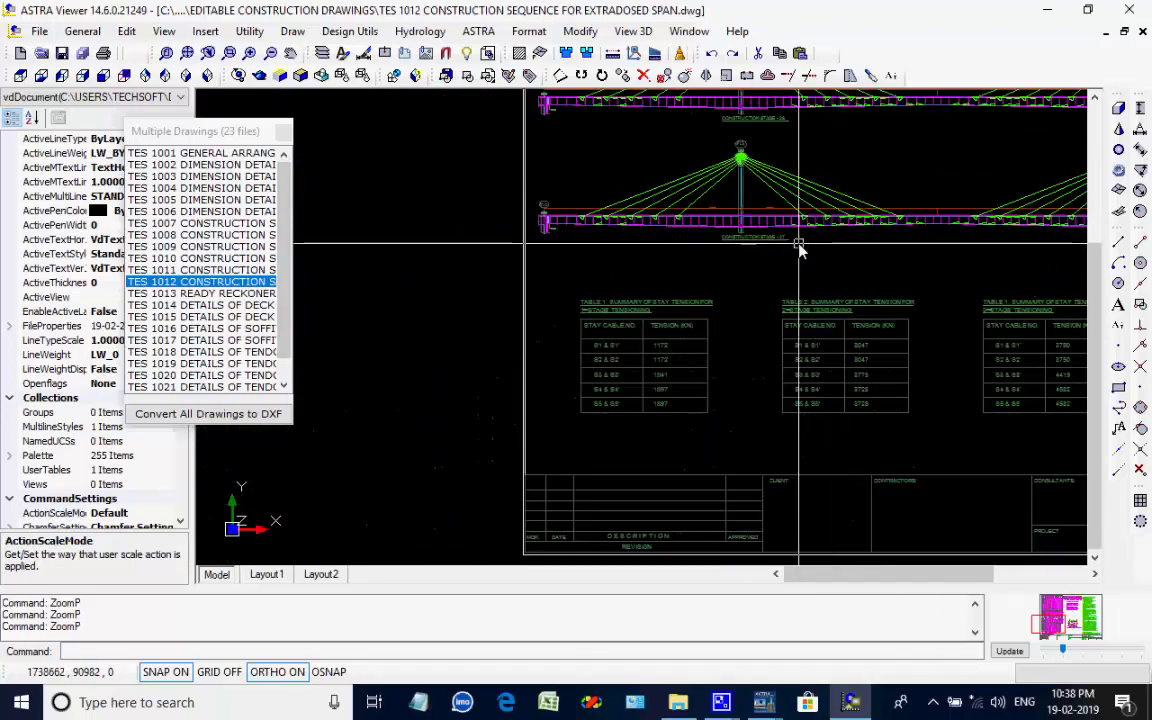
# Open tendon ready reckoner drawing TES 1013 and examine the tendon lines and segment dimensions in the longitudinal elevation
pyautogui.click(211, 295)
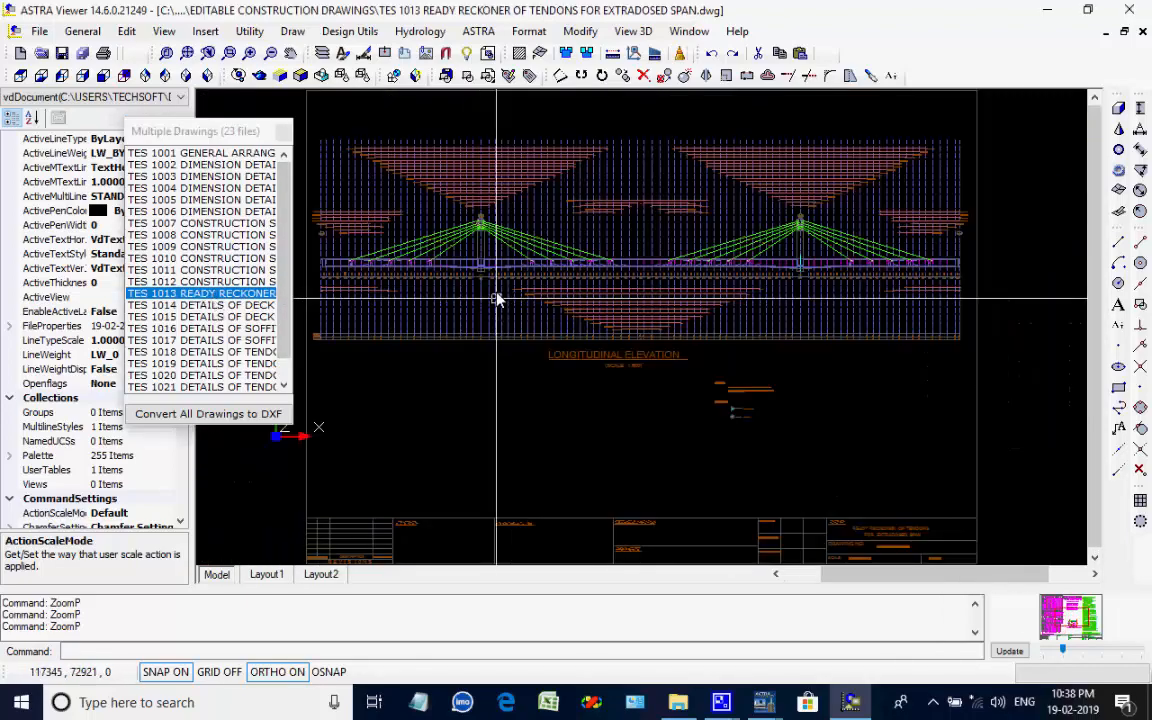
pyautogui.scroll(5, 497, 298)
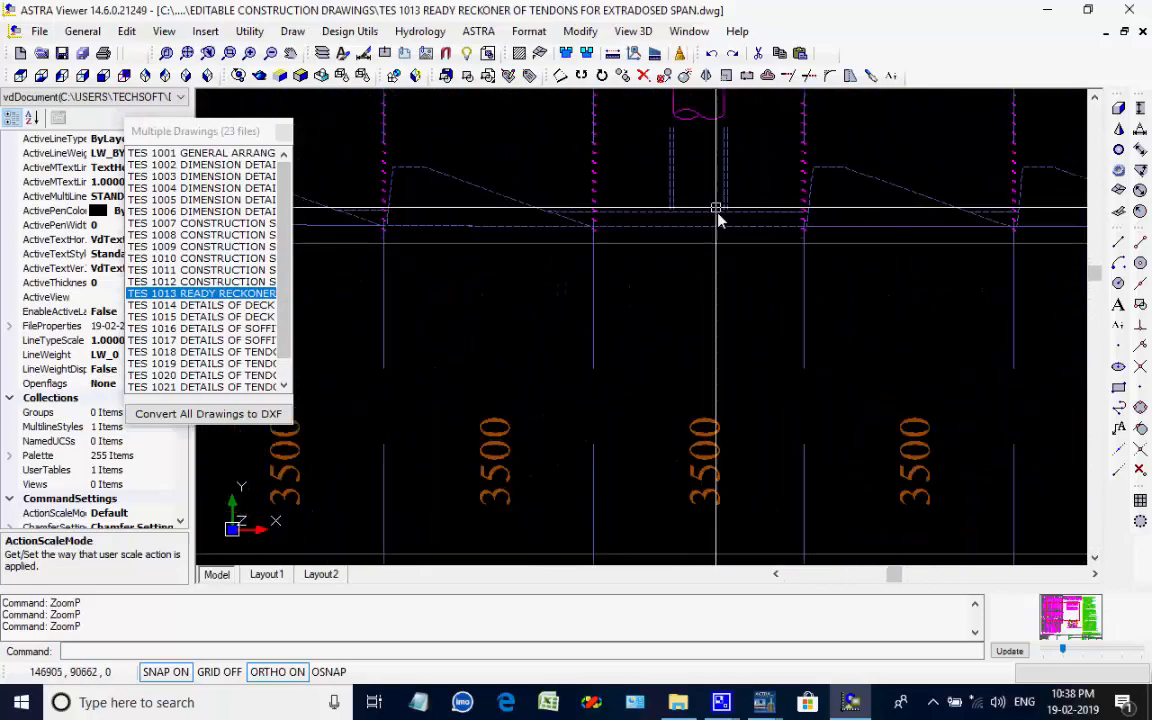
pyautogui.scroll(-5, 716, 218)
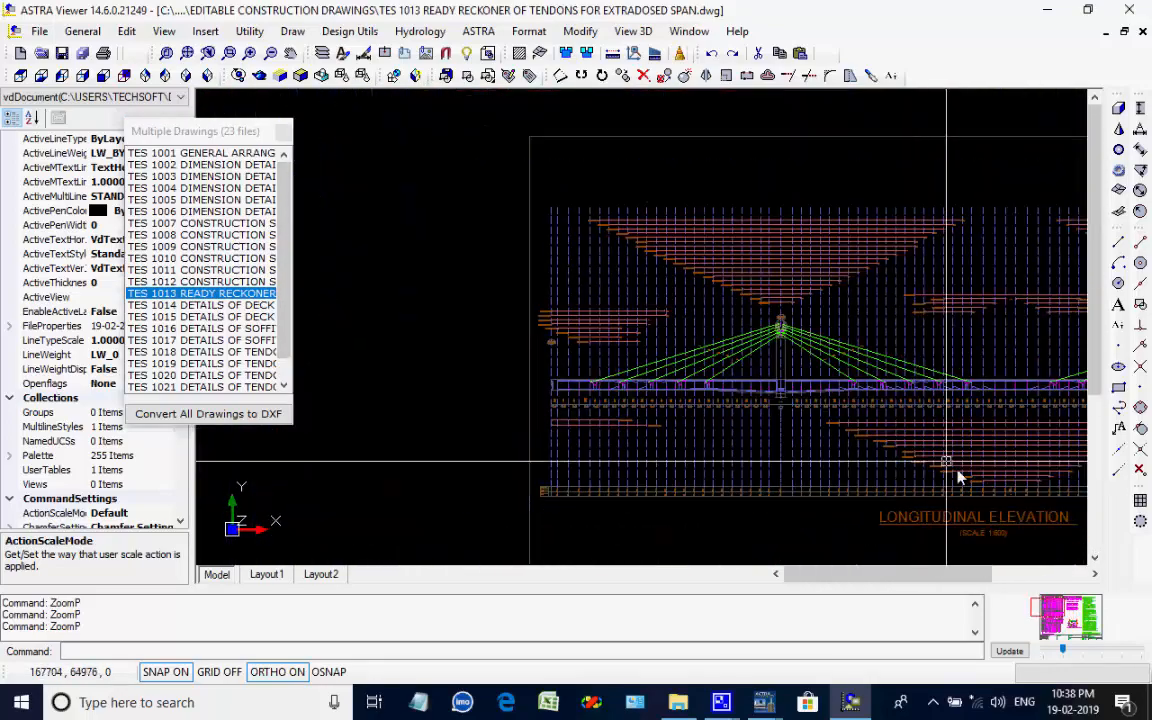
pyautogui.scroll(5, 958, 478)
pyautogui.scroll(-3, 1005, 505)
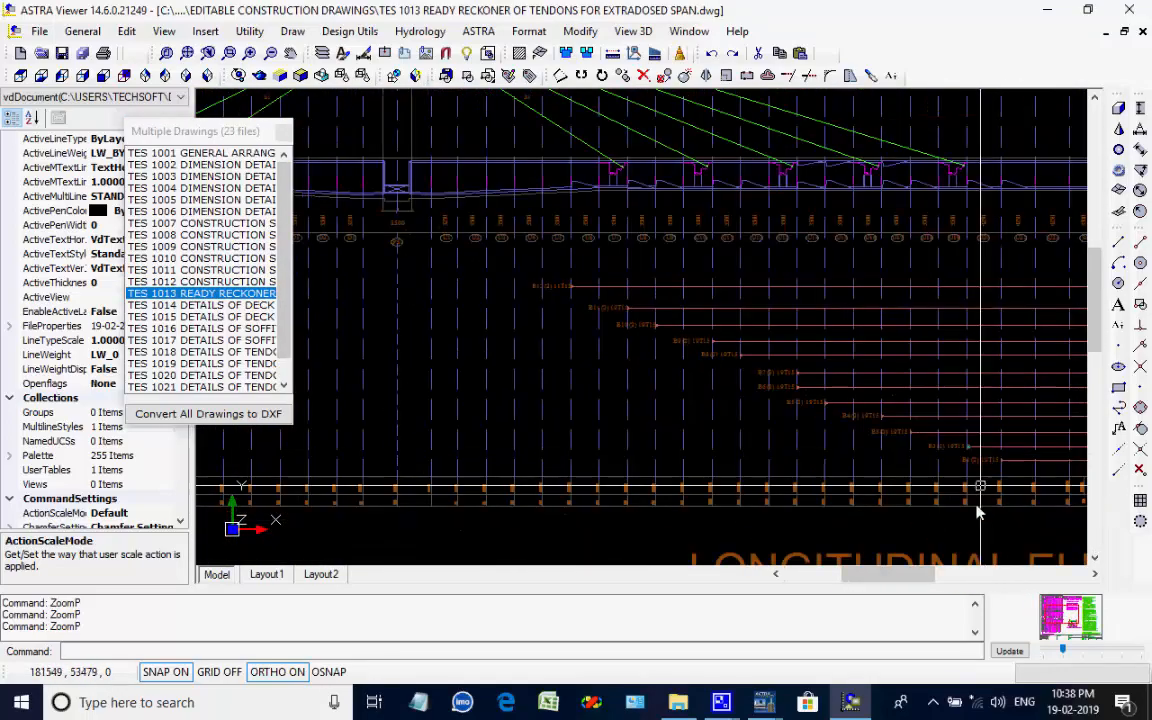
pyautogui.scroll(3, 980, 512)
pyautogui.scroll(-4, 964, 522)
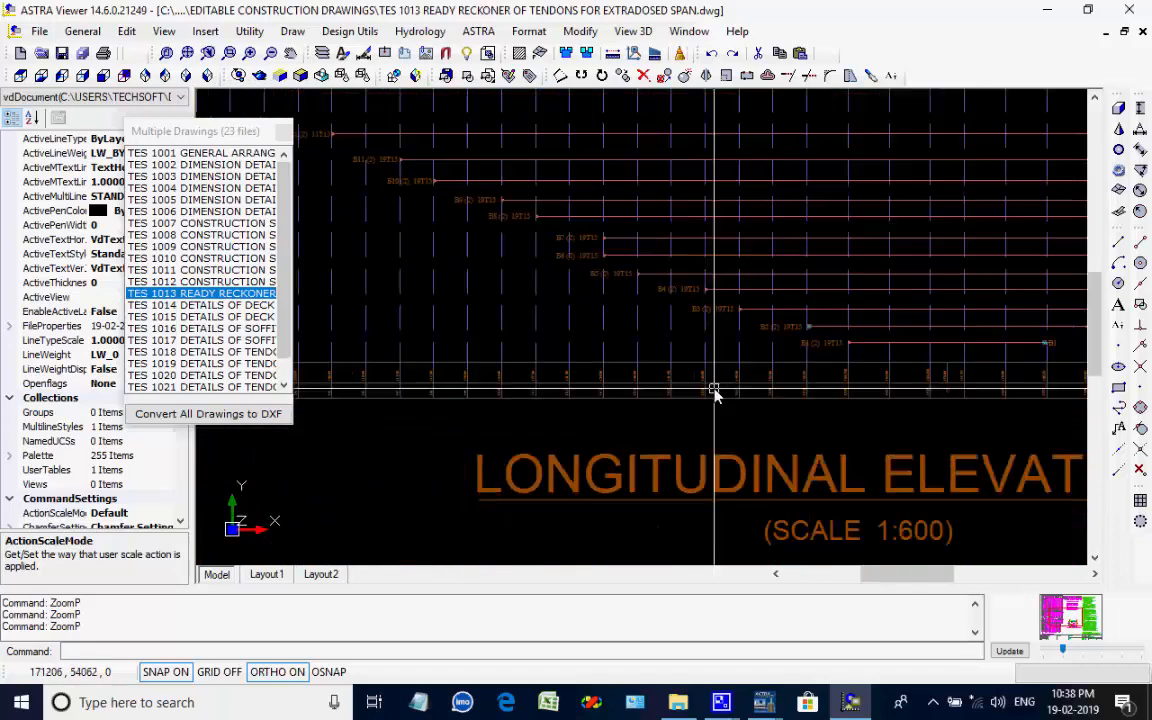
pyautogui.scroll(-5, 714, 390)
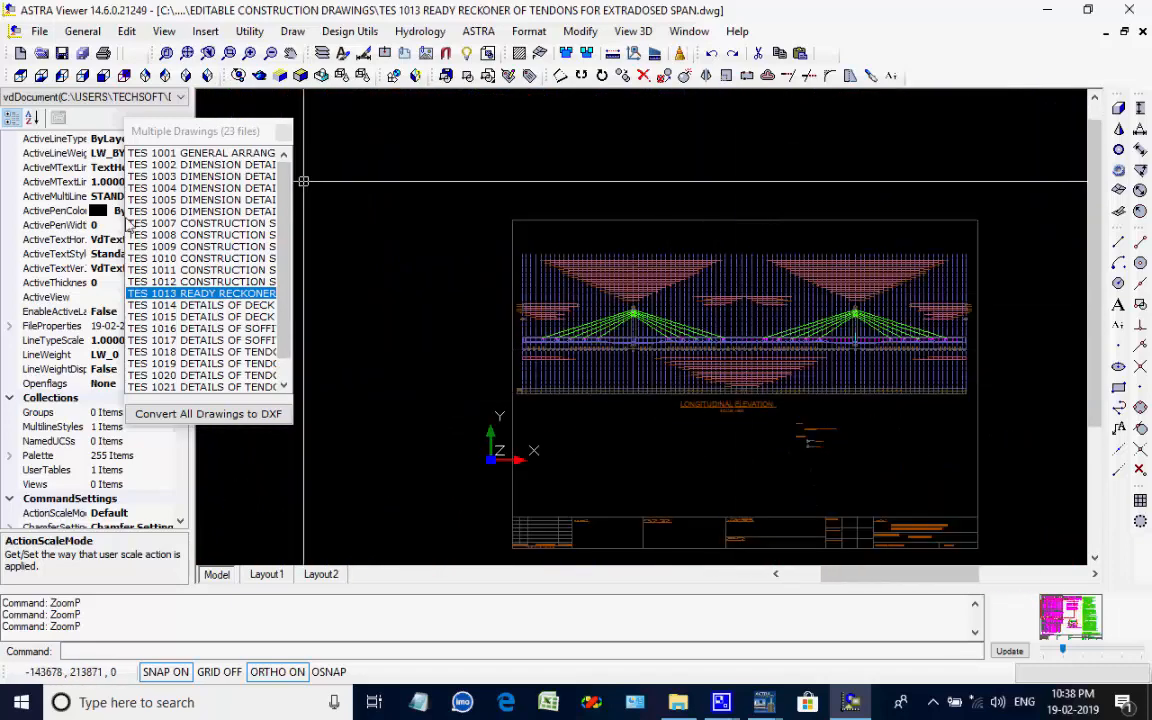
# Open deck tendon profile drawing TES 1014 and examine the plan and elevation showing deck tendons
pyautogui.press('Down')
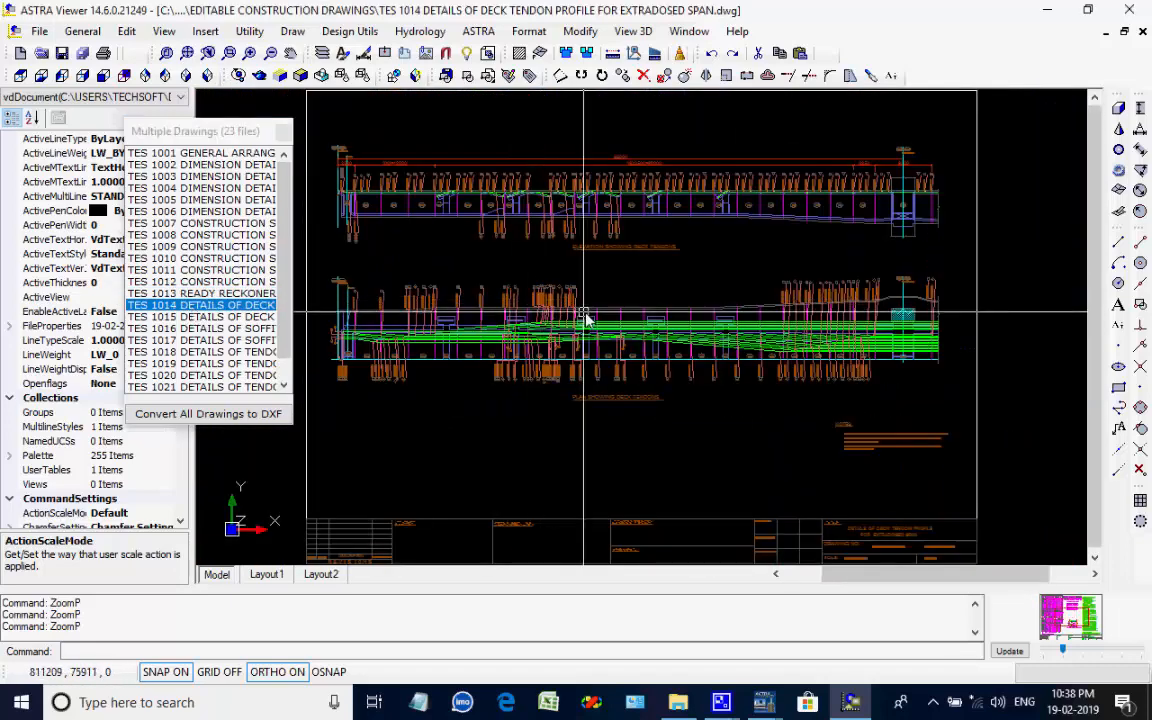
pyautogui.scroll(2, 738, 393)
pyautogui.scroll(5, 805, 490)
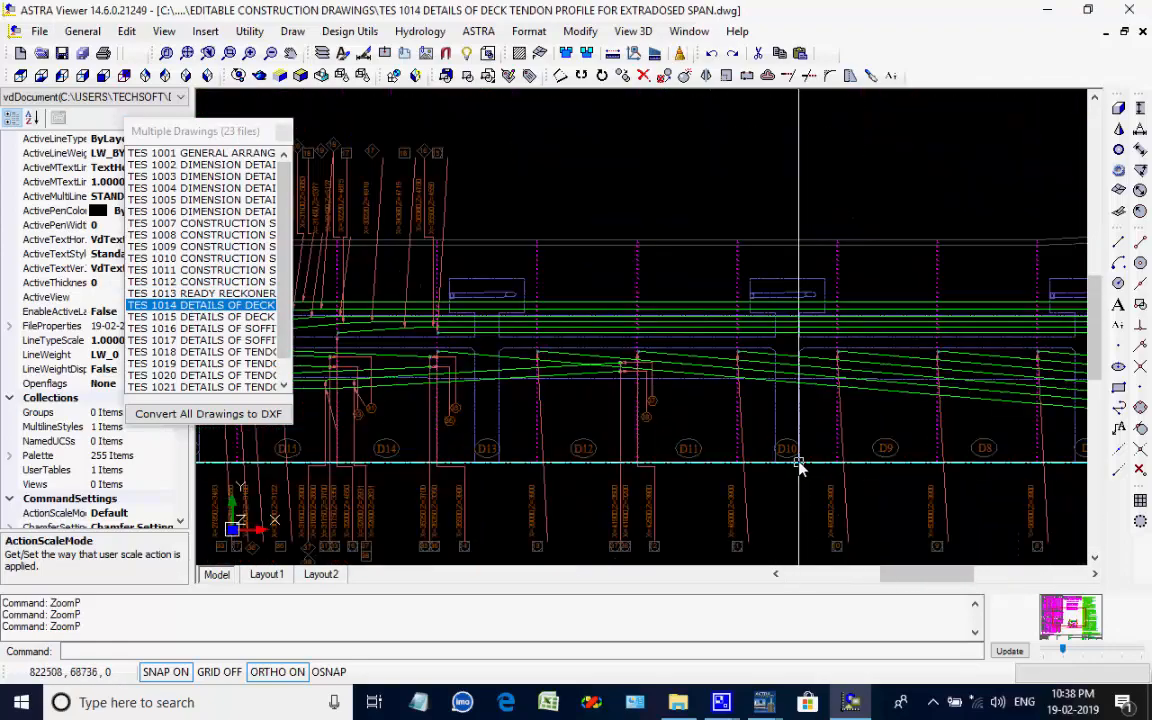
pyautogui.scroll(5, 812, 488)
pyautogui.scroll(-5, 807, 442)
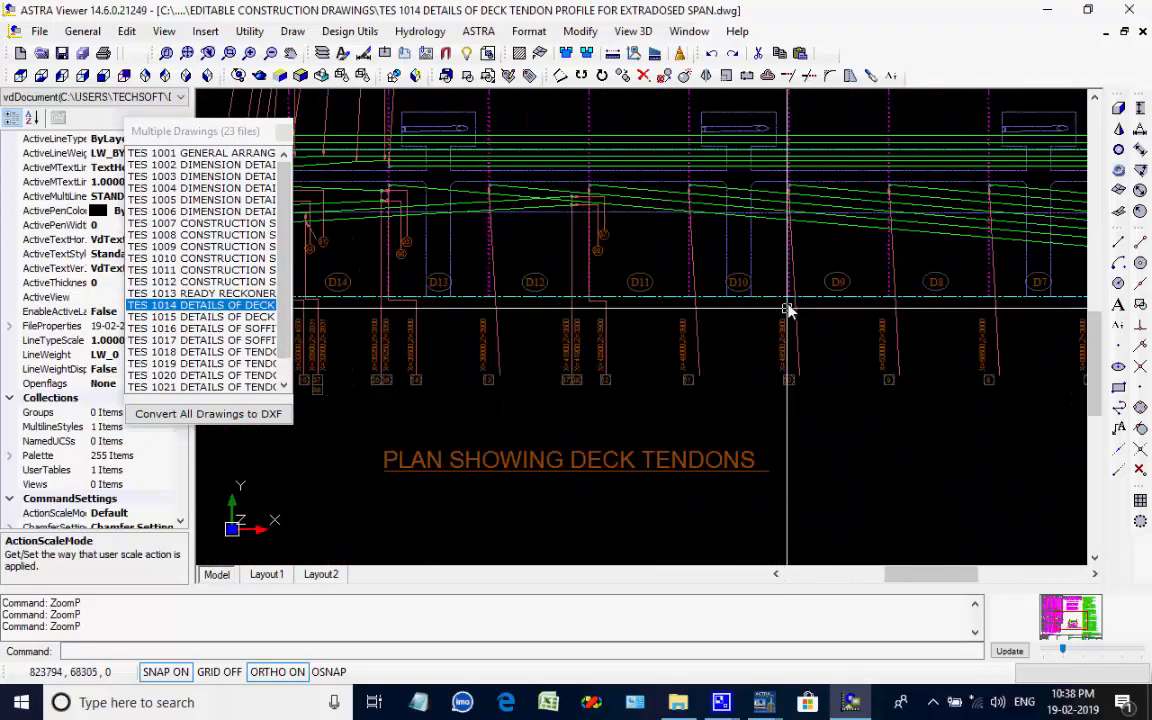
pyautogui.scroll(-10, 788, 309)
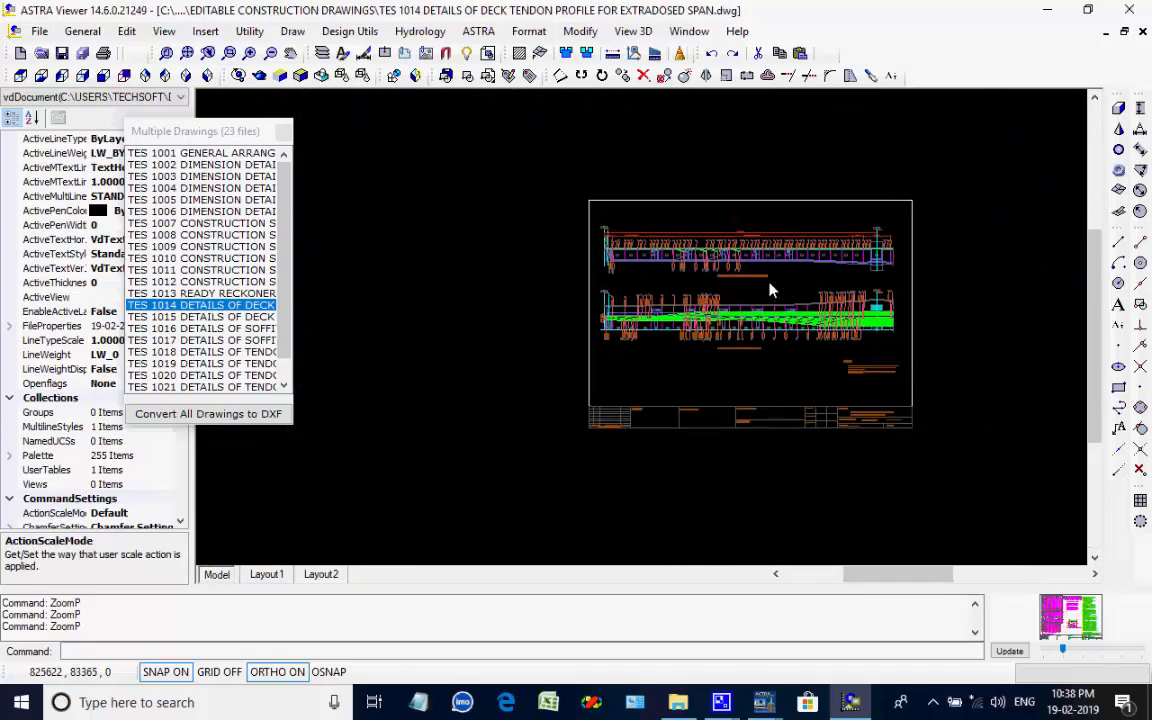
pyautogui.scroll(6, 770, 290)
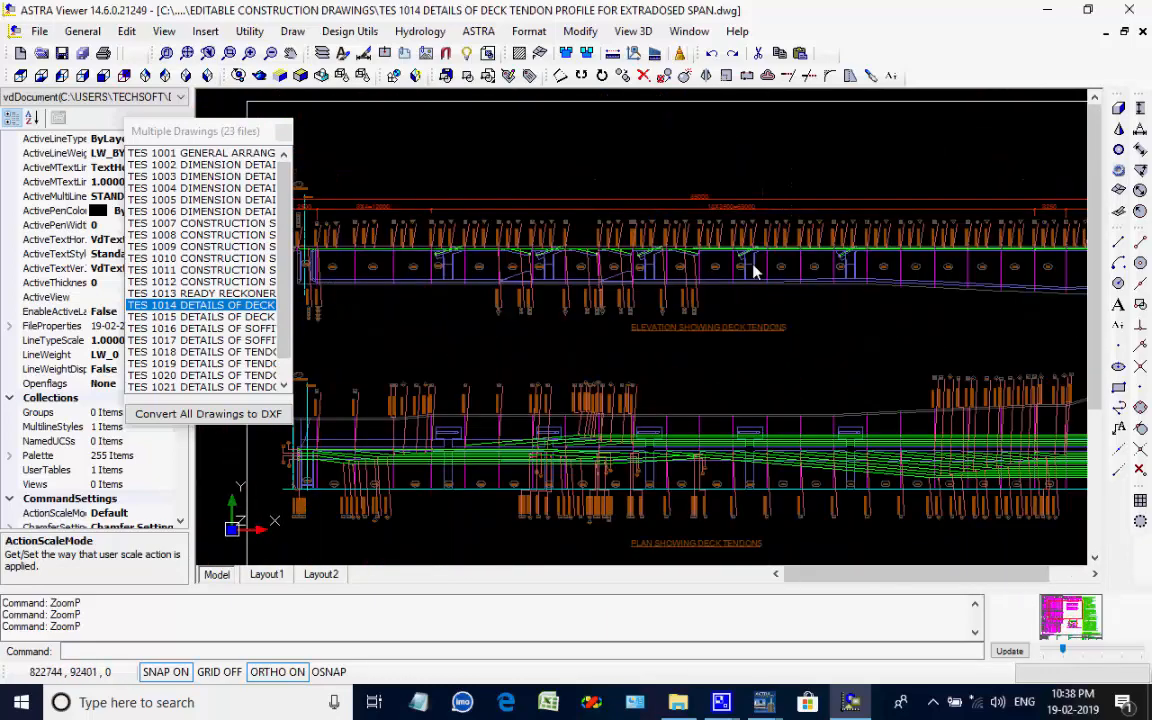
pyautogui.scroll(-5, 755, 271)
# Open deck tendon profile drawing TES 1015 and examine the deck tendon plan around segments U5 to U9
pyautogui.press('Down')
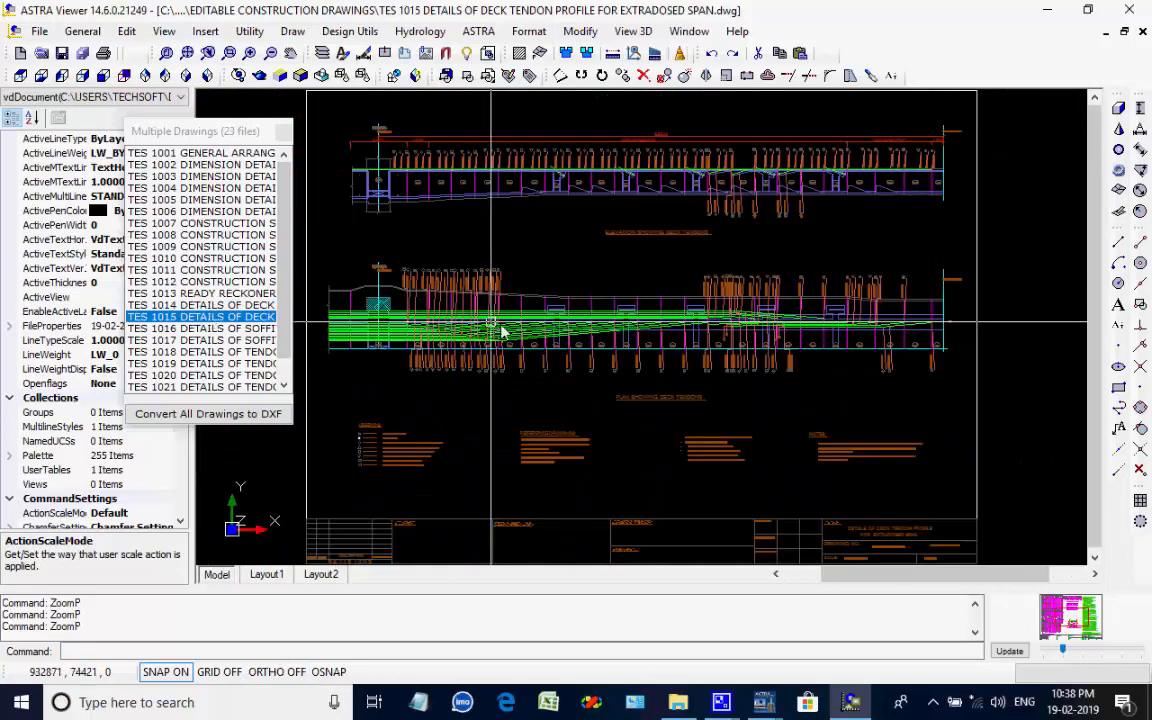
pyautogui.scroll(4, 540, 340)
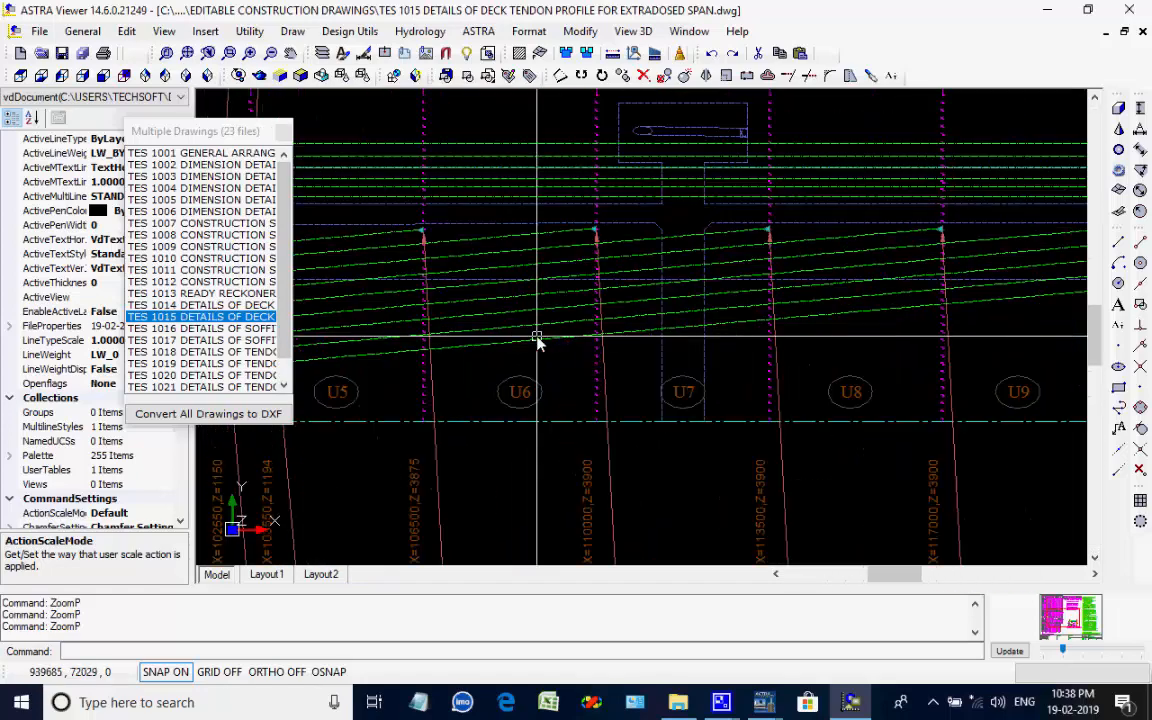
pyautogui.scroll(-3, 540, 340)
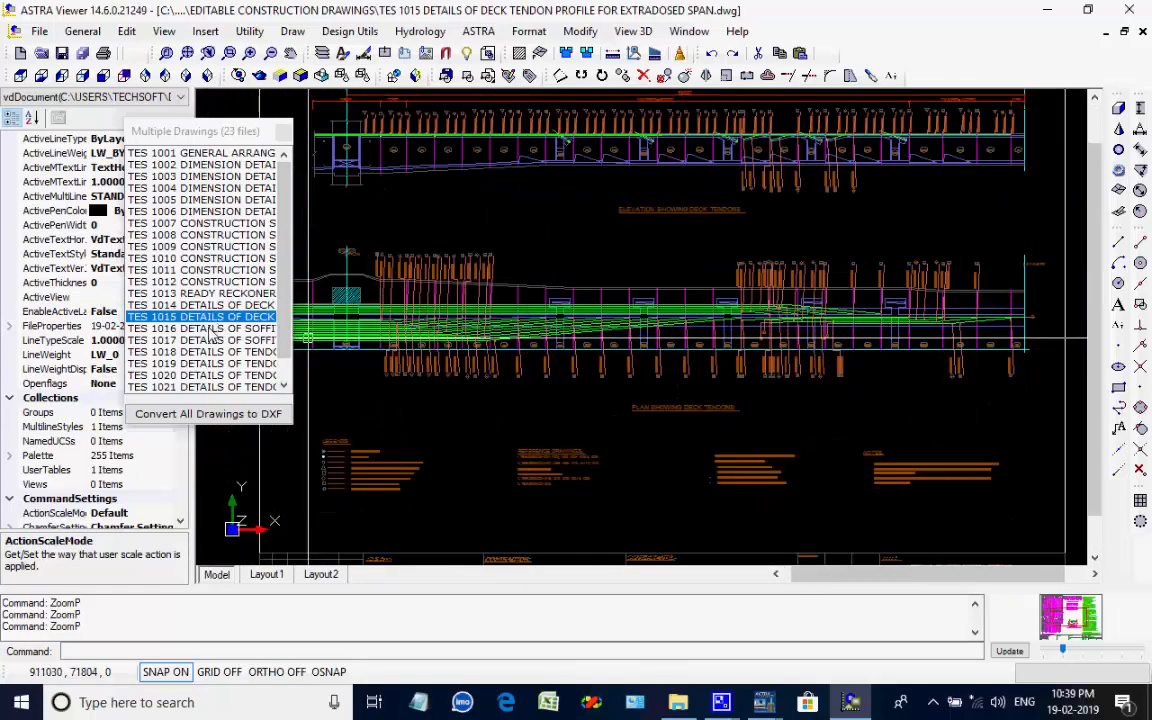
# Open soffit tendon profile drawing TES 1016 and examine its reference drawings list
pyautogui.click(210, 330)
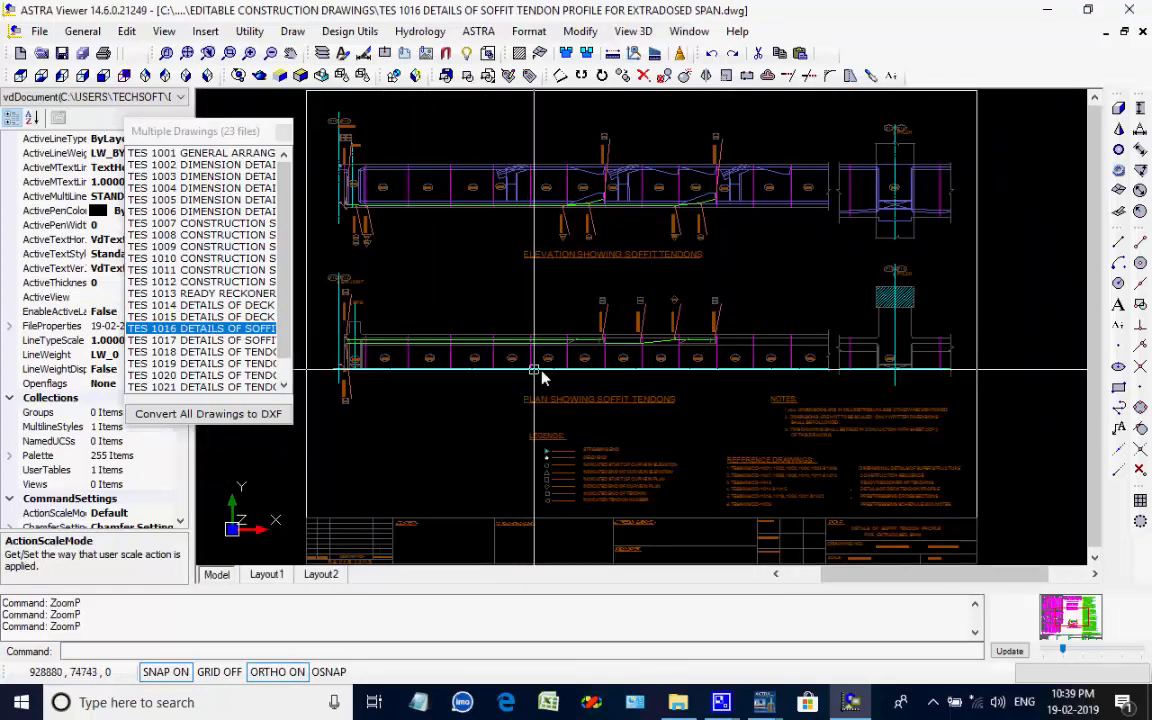
pyautogui.scroll(4, 816, 515)
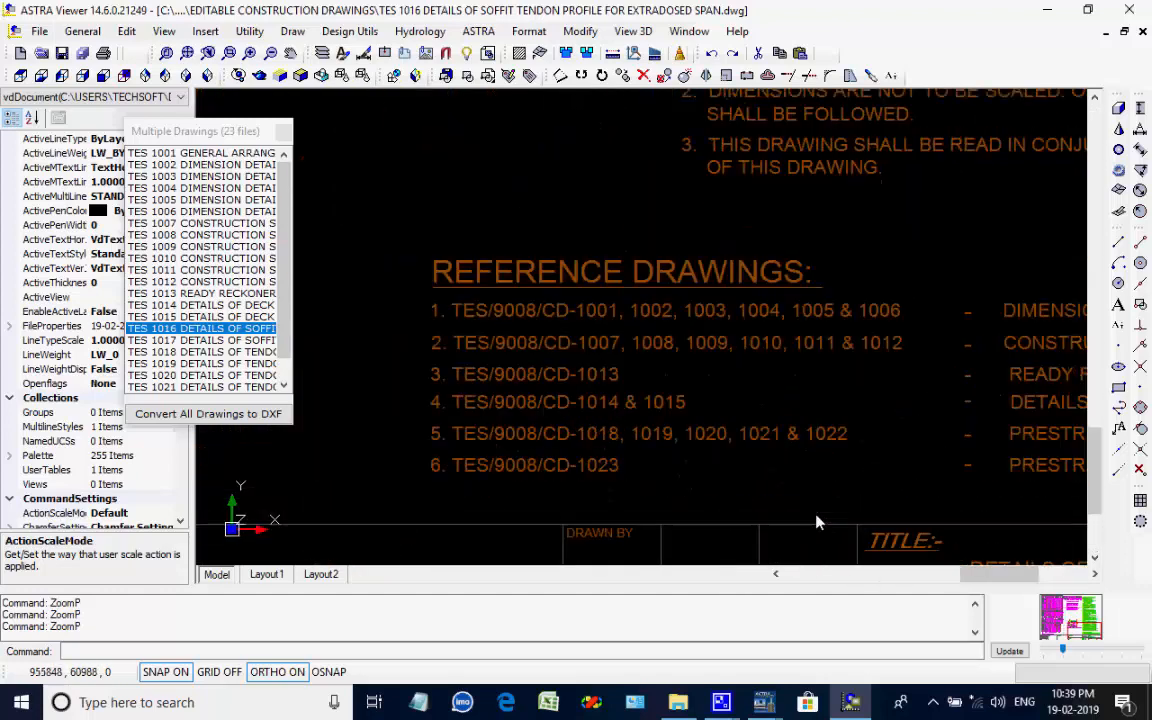
pyautogui.scroll(-2, 816, 513)
pyautogui.scroll(-4, 816, 515)
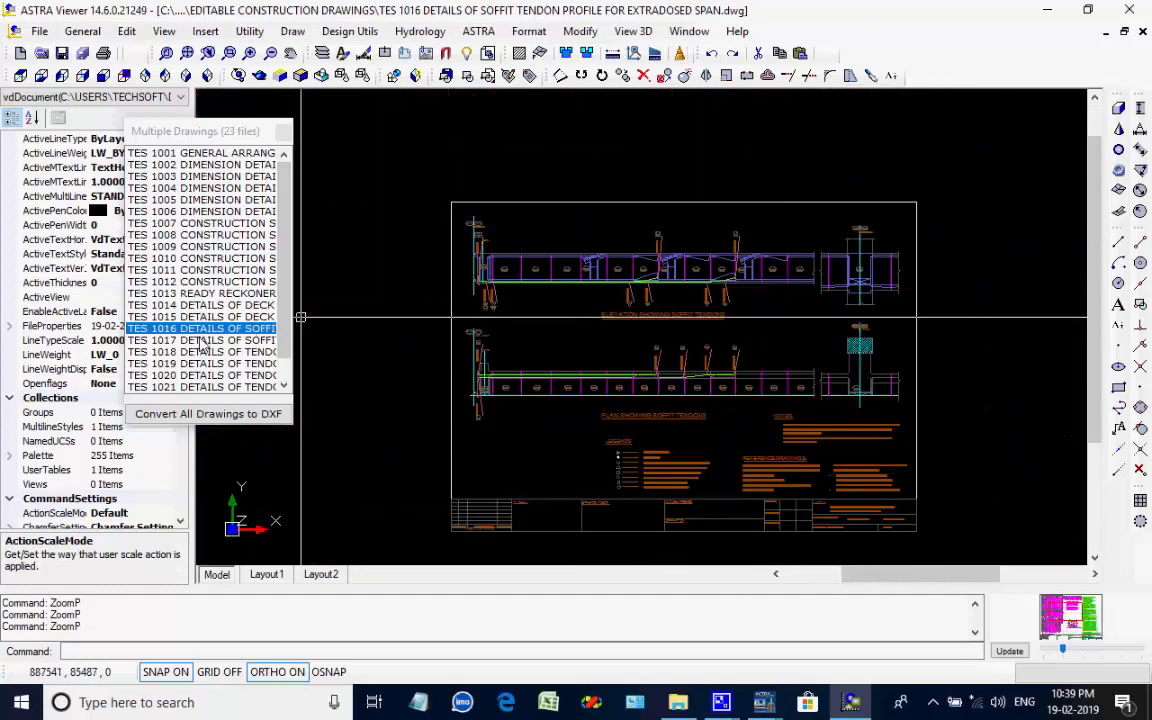
# View soffit tendon drawing TES 1017, and examine the tendon cross section at 10.50m in drawing TES 1018
pyautogui.click(203, 341)
pyautogui.click(204, 356)
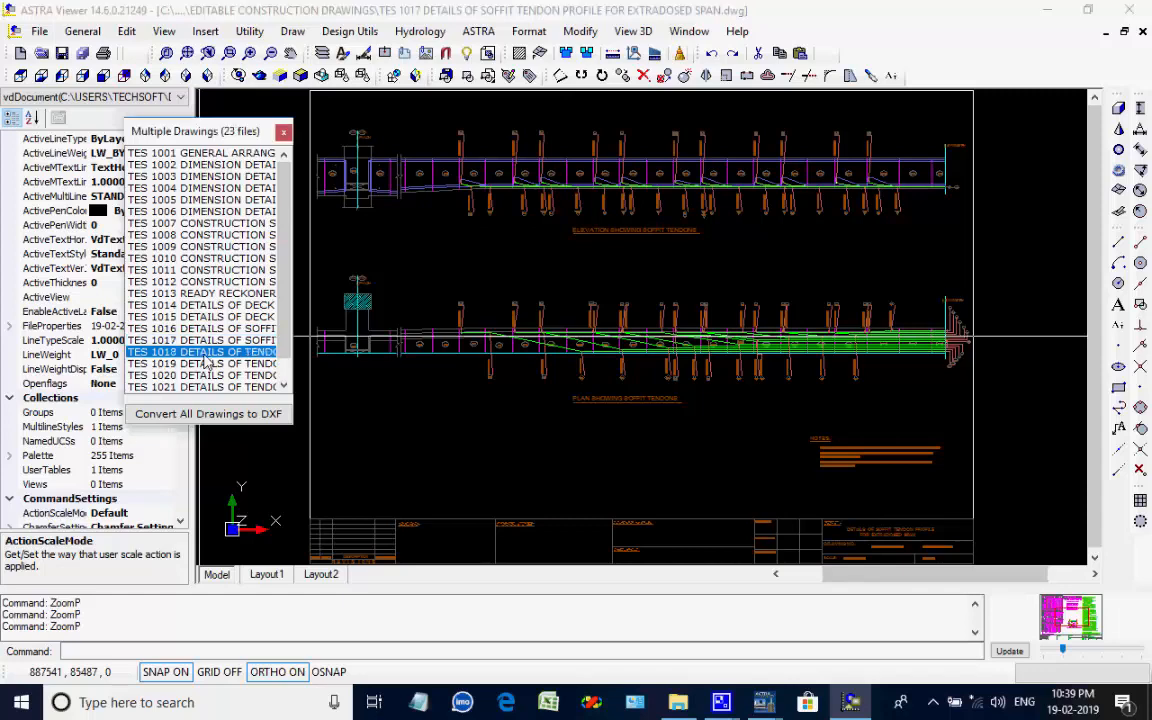
pyautogui.scroll(5, 416, 432)
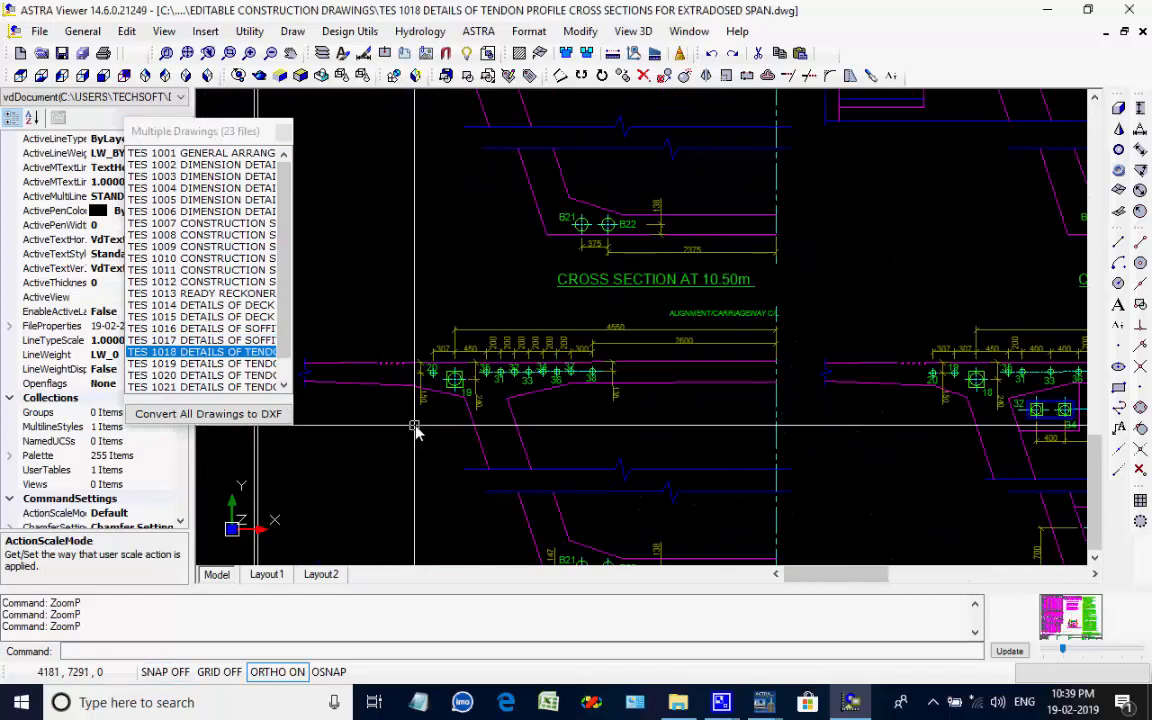
pyautogui.scroll(-5, 416, 432)
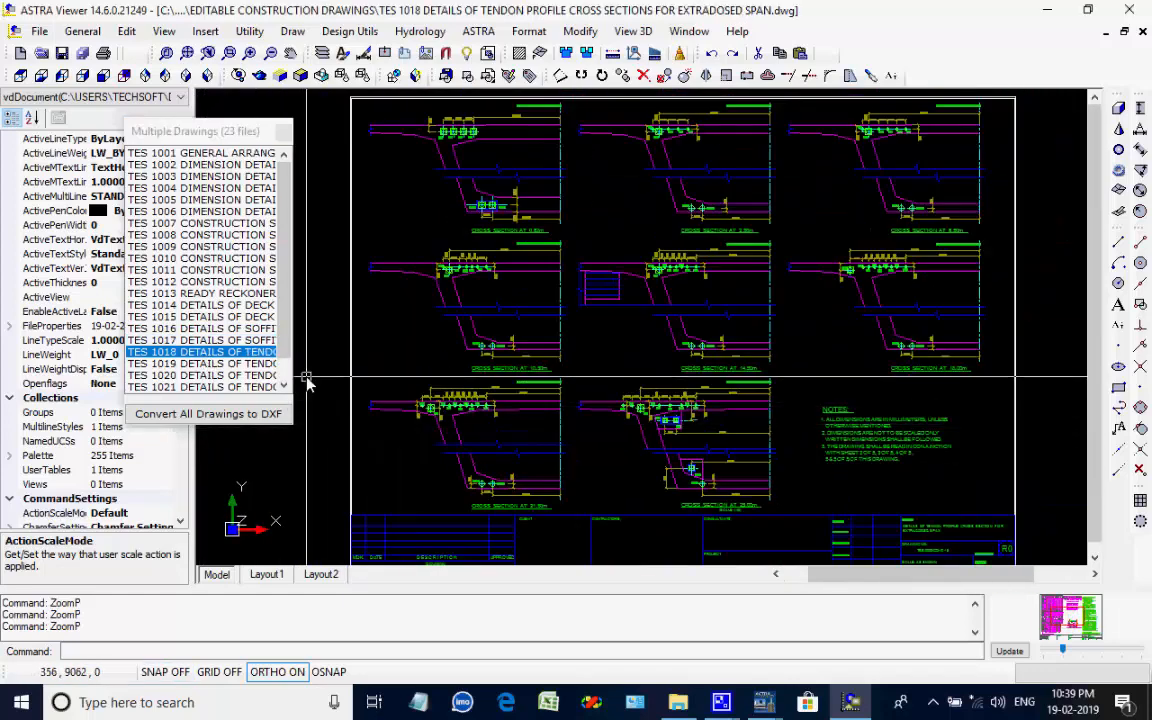
# View the tendon profile cross section drawings TES 1019, TES 1020 and TES 1021 one after another
pyautogui.click(220, 364)
pyautogui.click(224, 376)
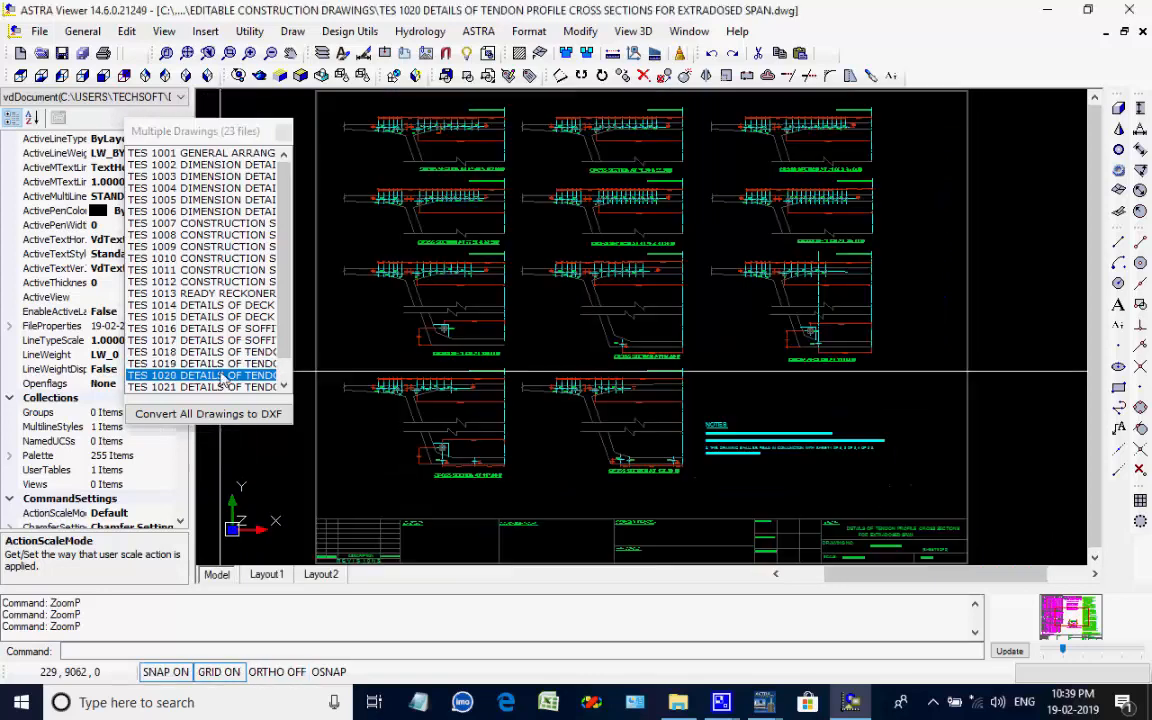
pyautogui.click(222, 388)
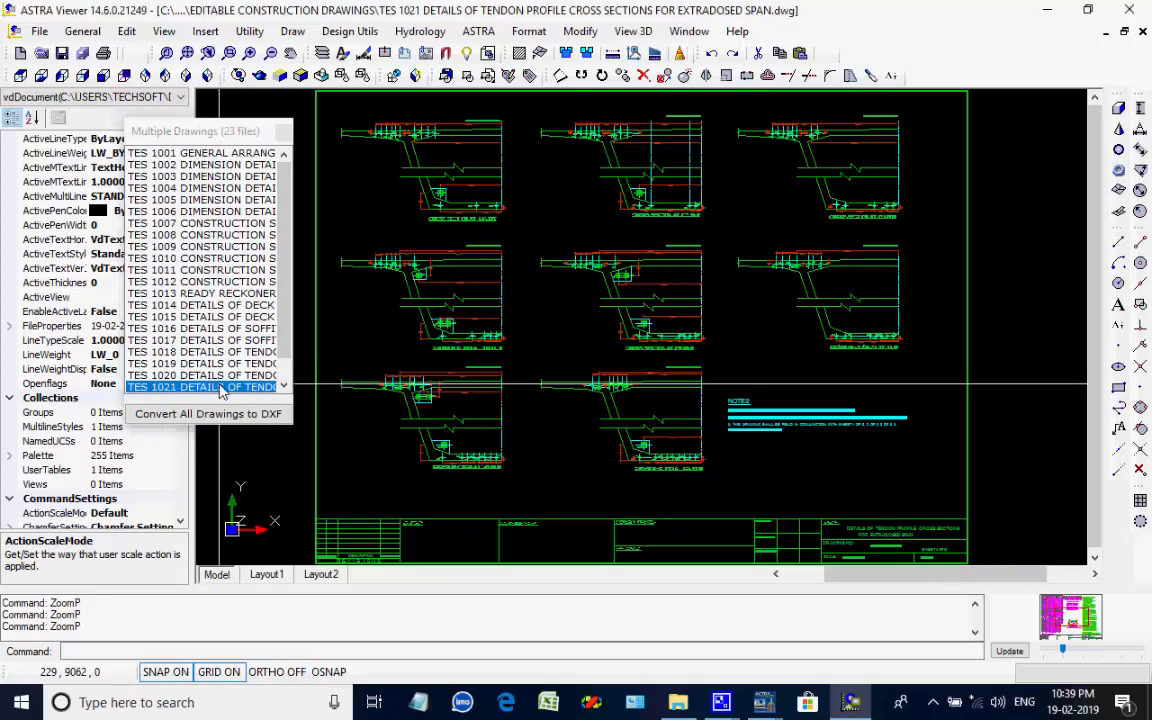
# Close the multiple drawings list, the drawing viewer and the bridge design window to return to the ASTRA Pro main window
pyautogui.click(285, 134)
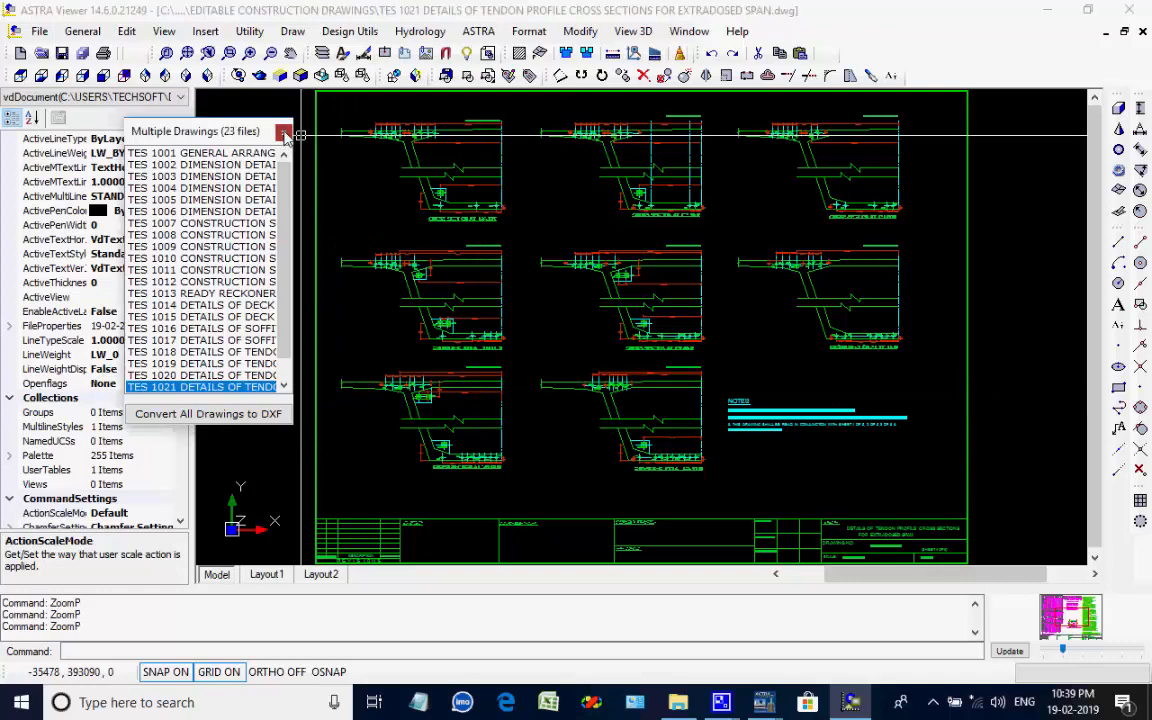
pyautogui.click(285, 134)
pyautogui.click(1130, 12)
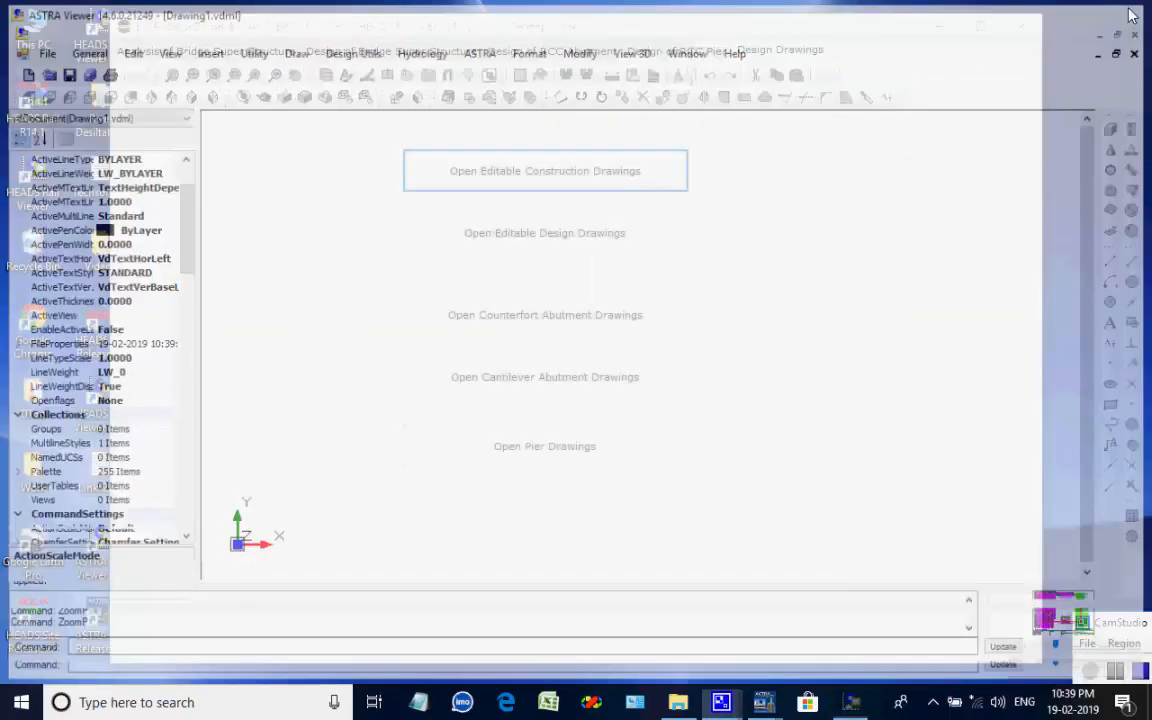
pyautogui.click(1019, 26)
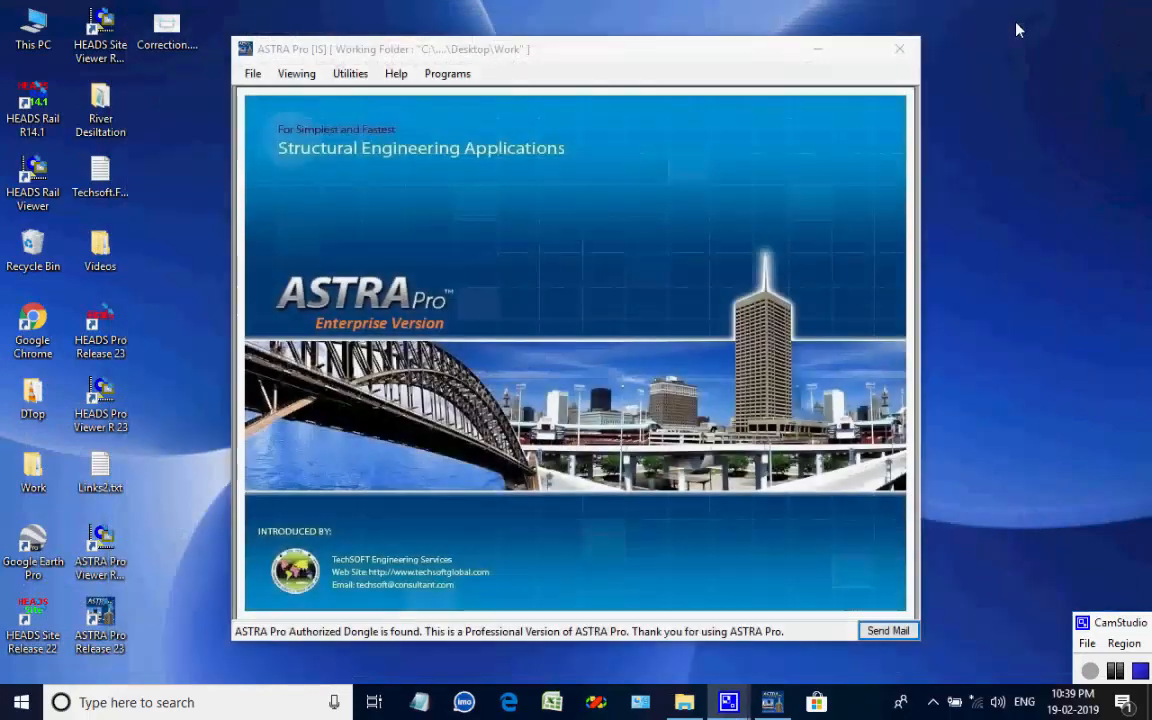